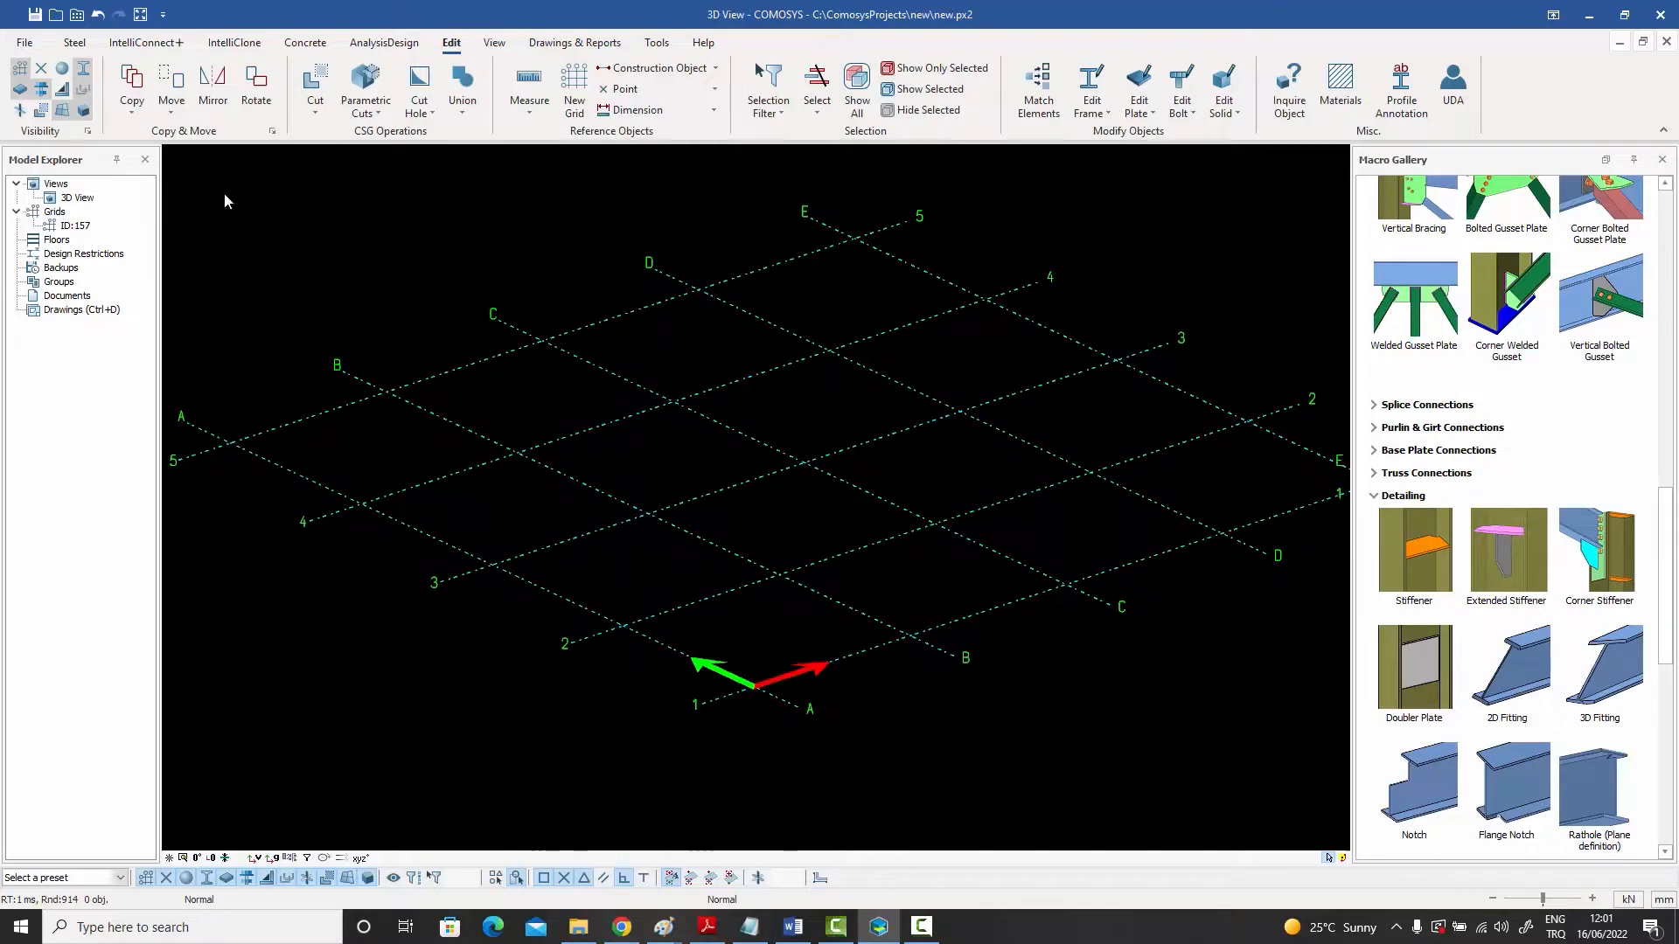
# - Place a steel column at grid intersection A-2
pyautogui.click(75, 42)
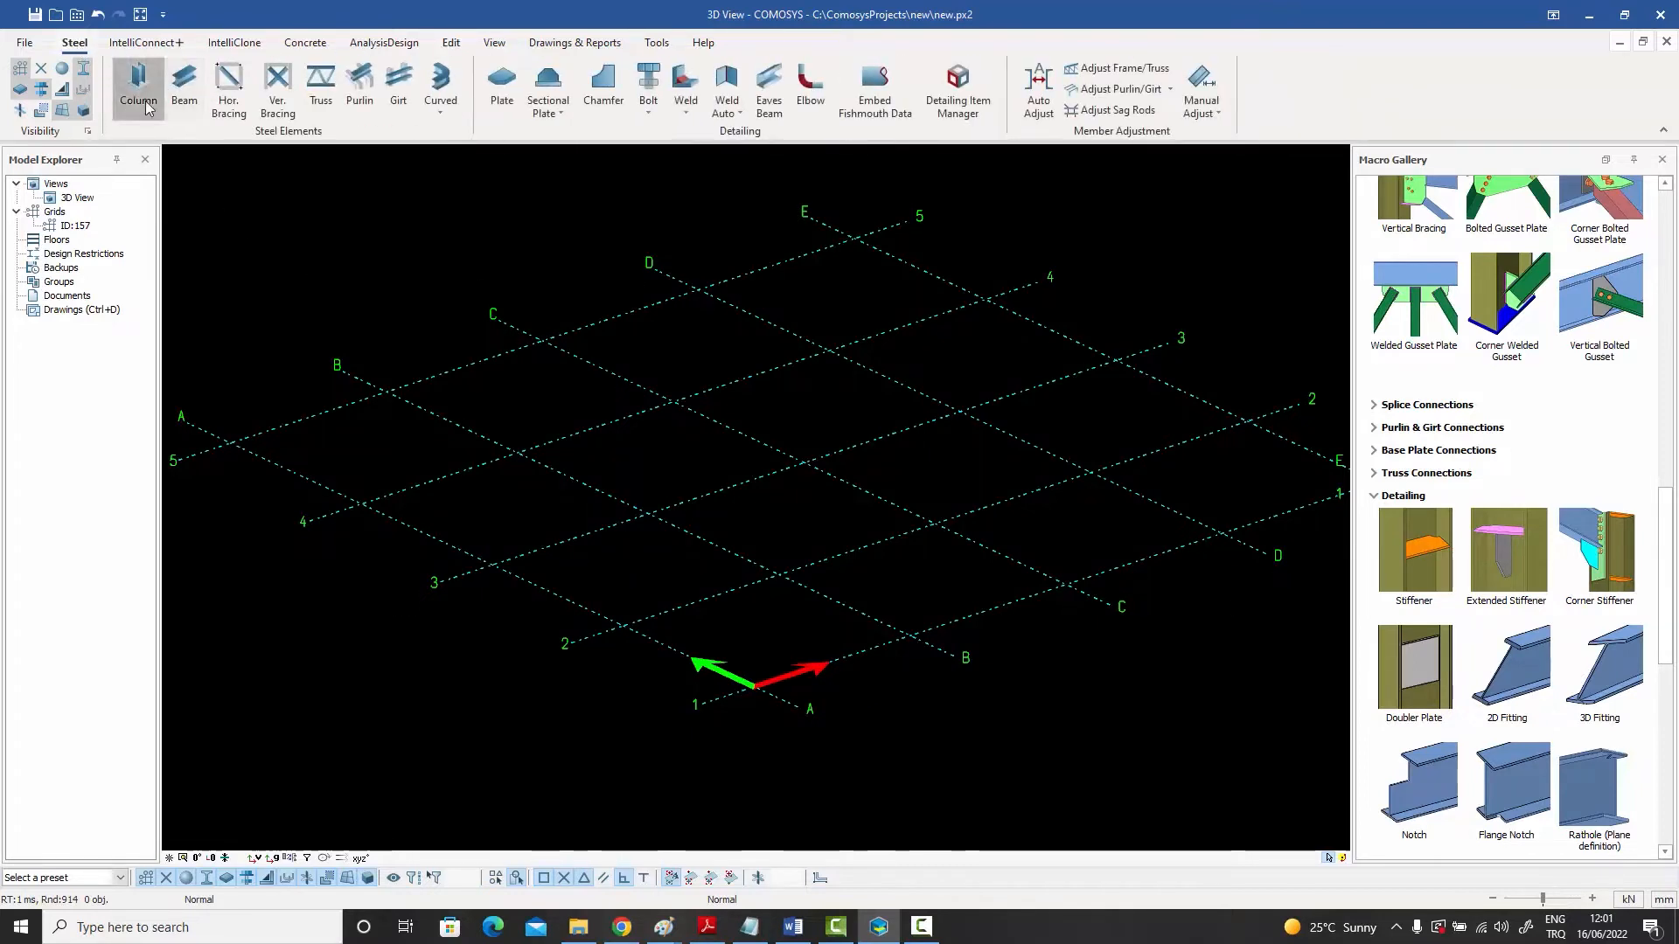
pyautogui.click(140, 92)
pyautogui.click(623, 625)
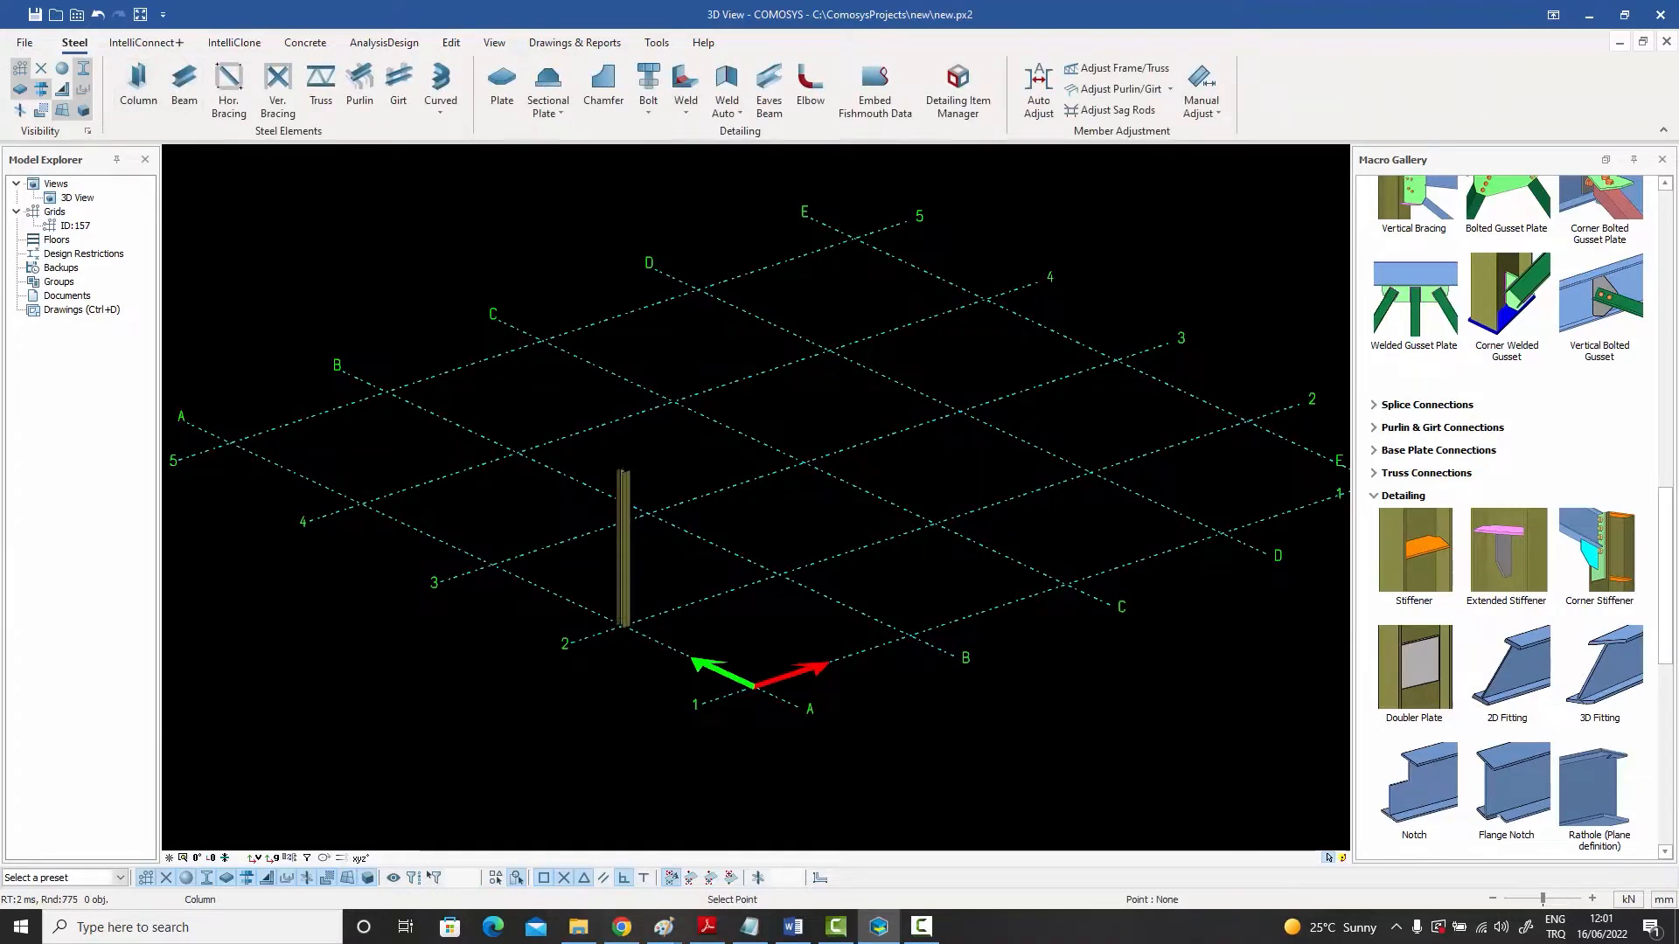
pyautogui.rightClick(660, 568)
pyautogui.click(668, 571)
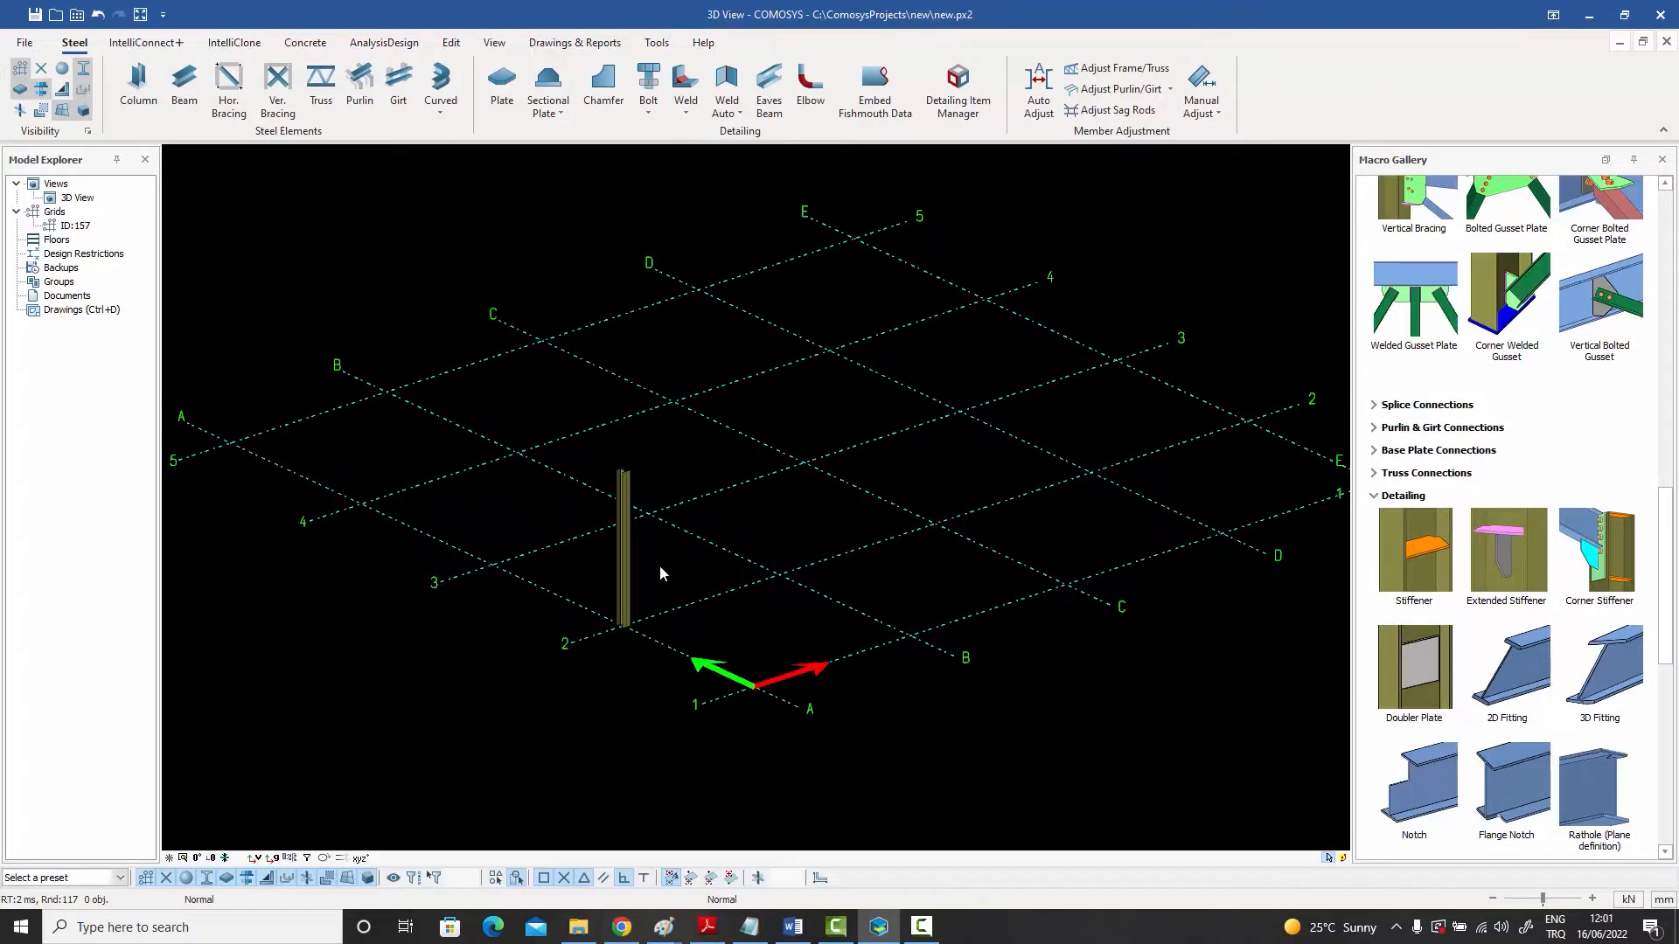
# - Create a plate covering the top of the column by picking its four top corners
pyautogui.scroll(5, 642, 569)
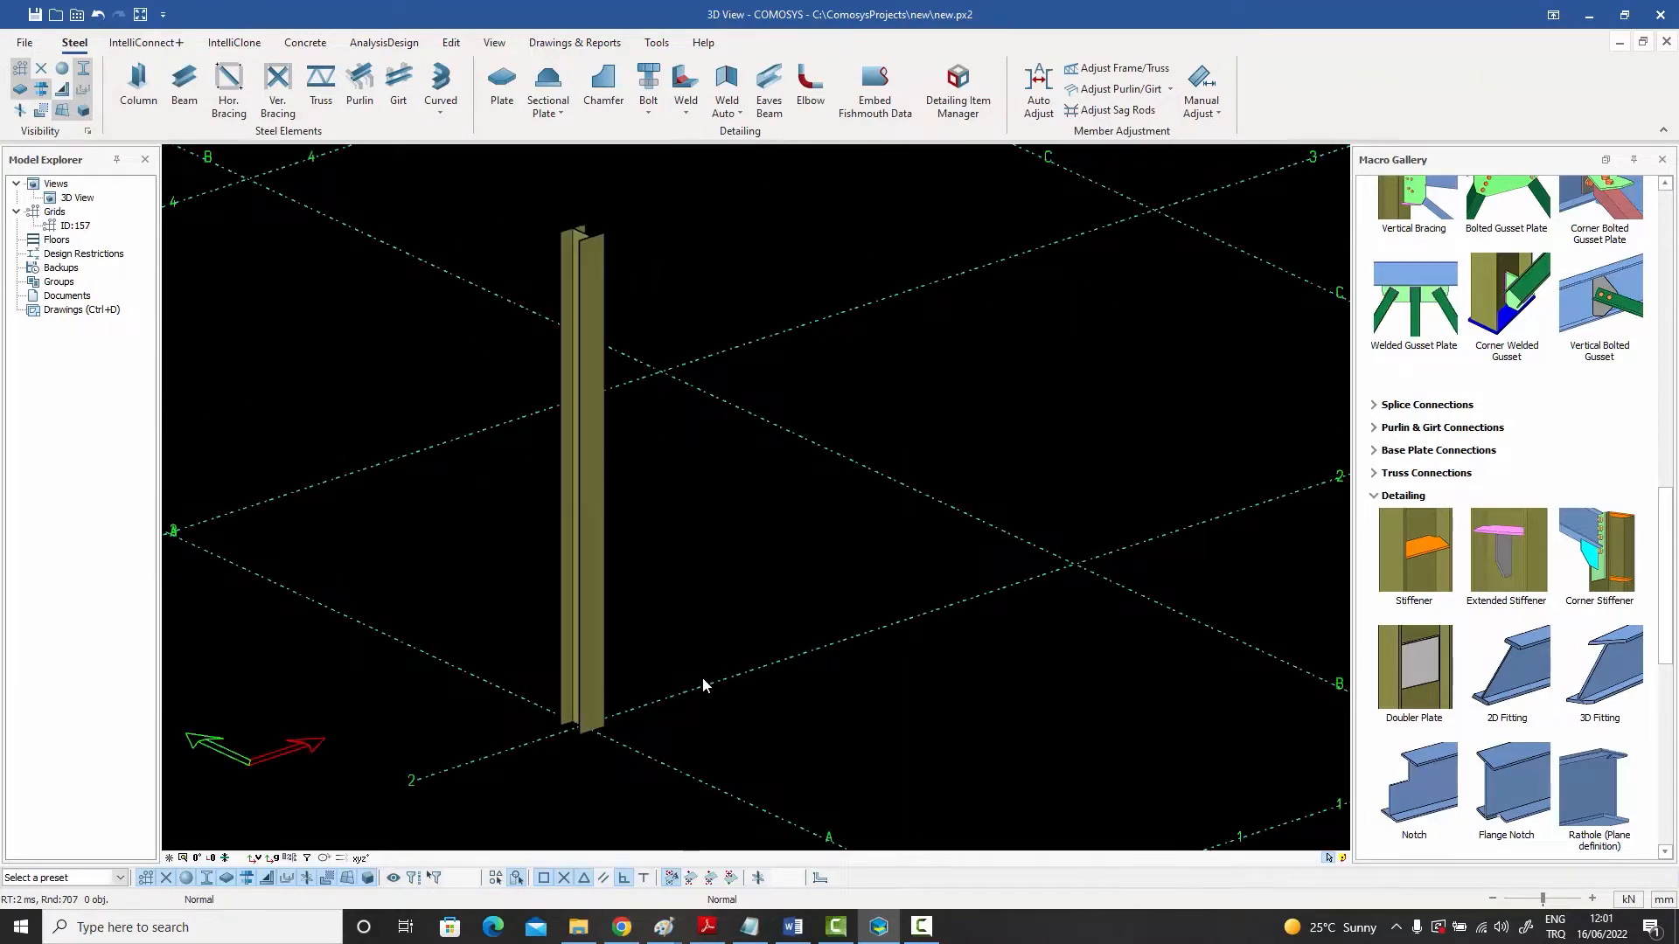
pyautogui.scroll(8, 620, 231)
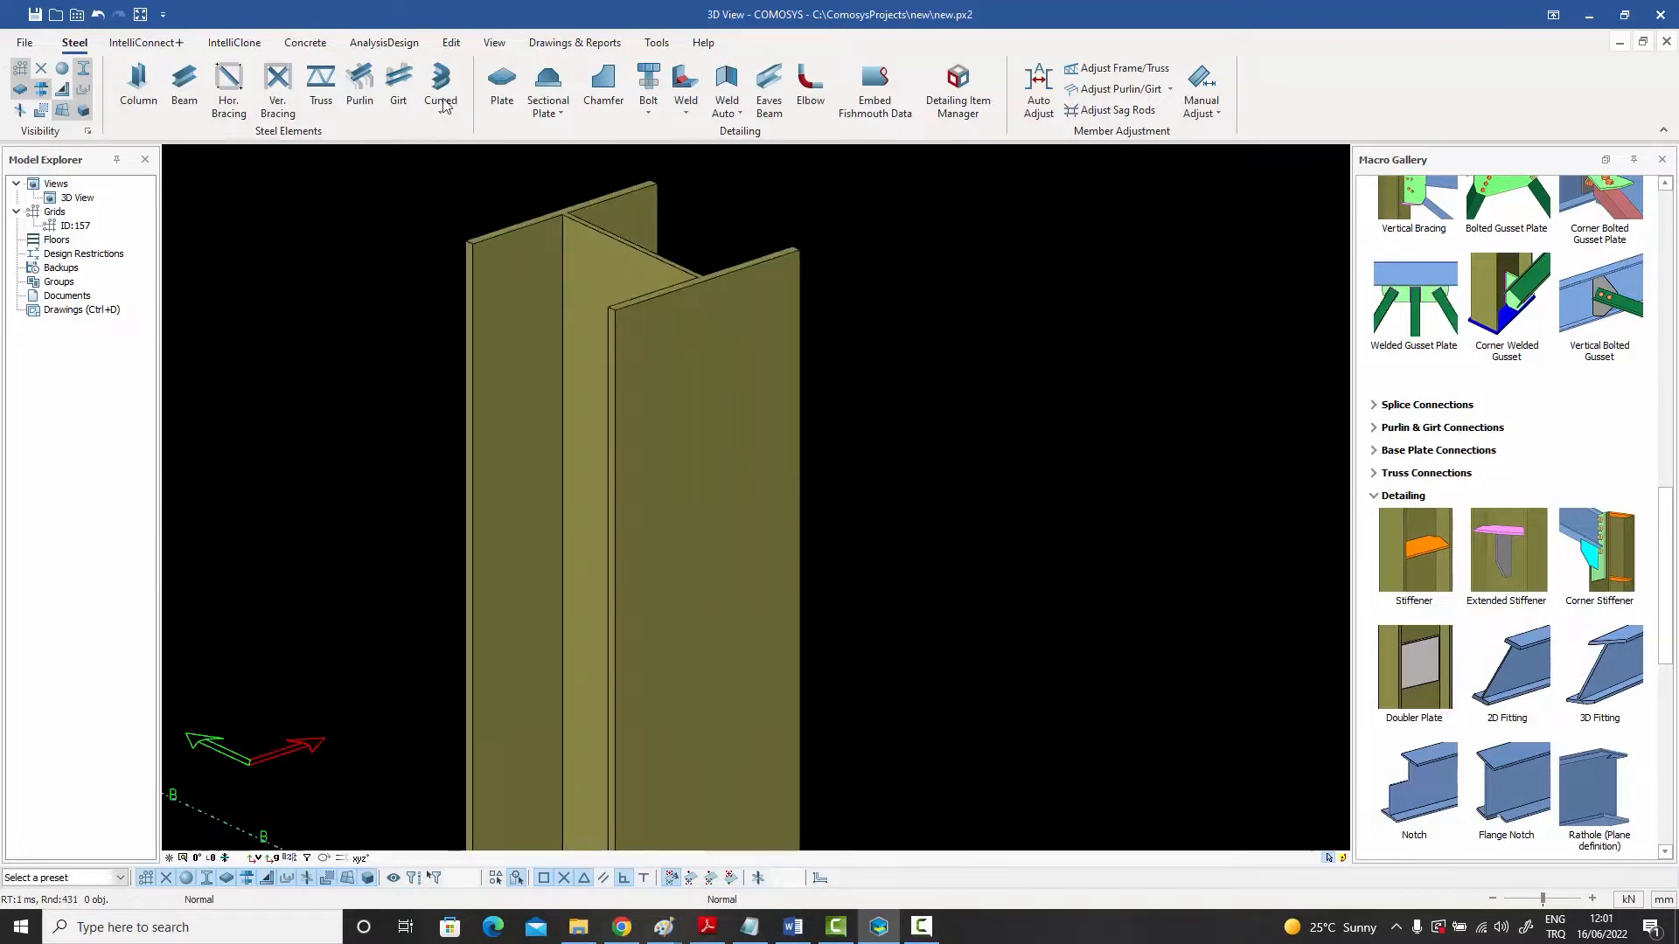
pyautogui.click(502, 87)
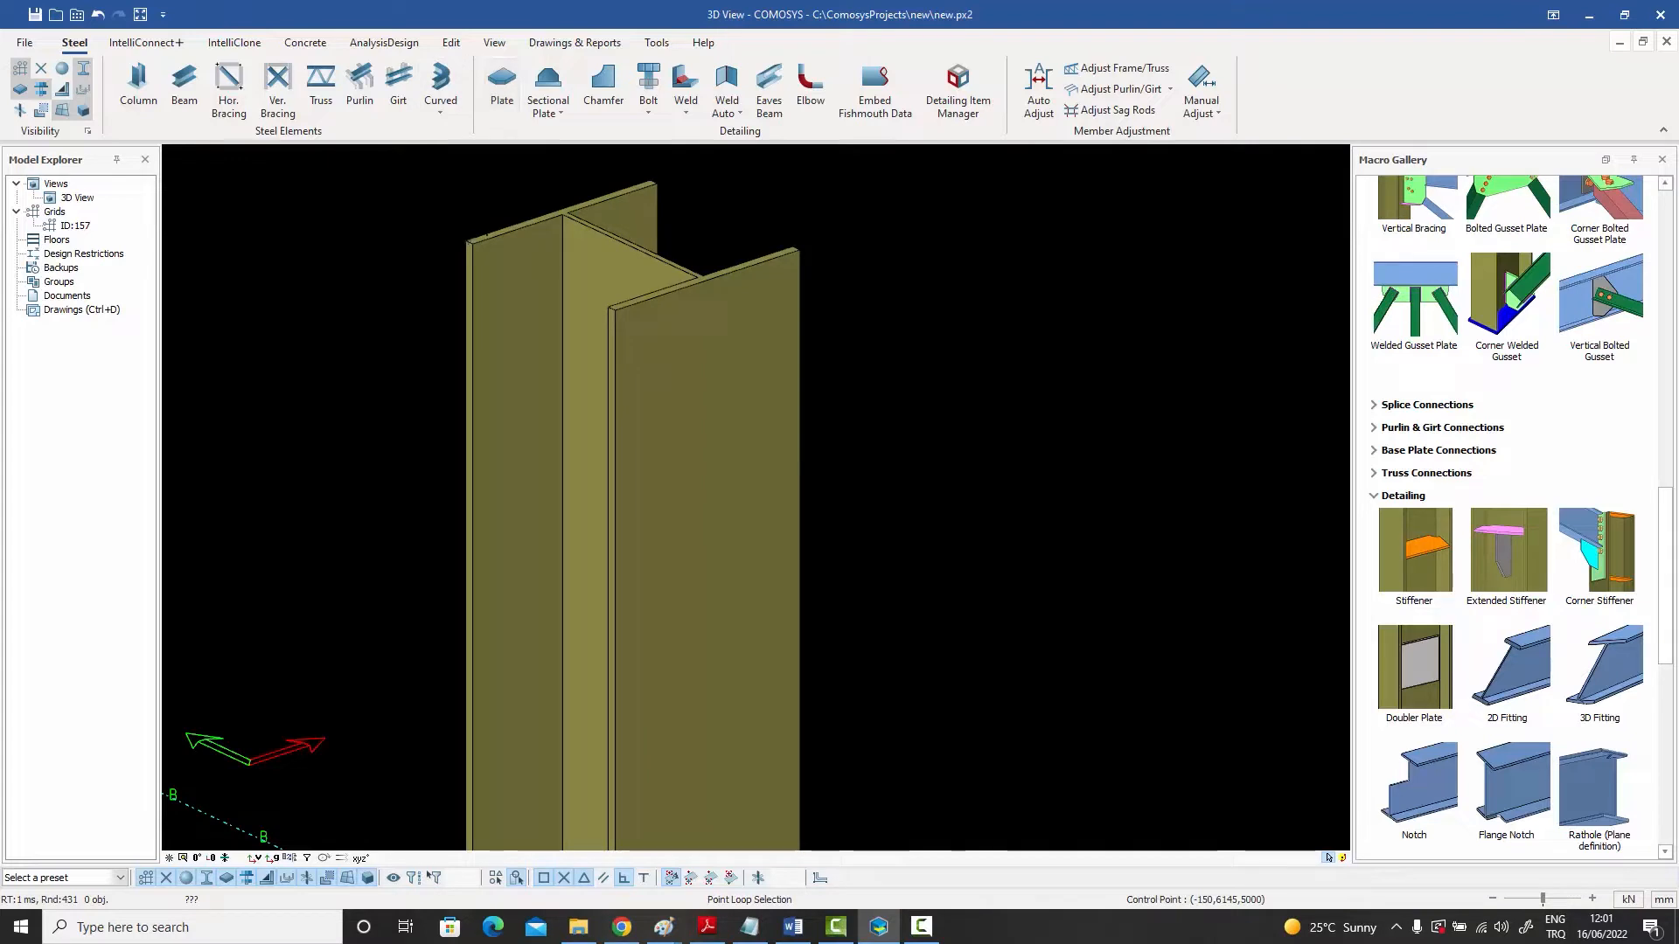
pyautogui.click(464, 240)
pyautogui.click(657, 182)
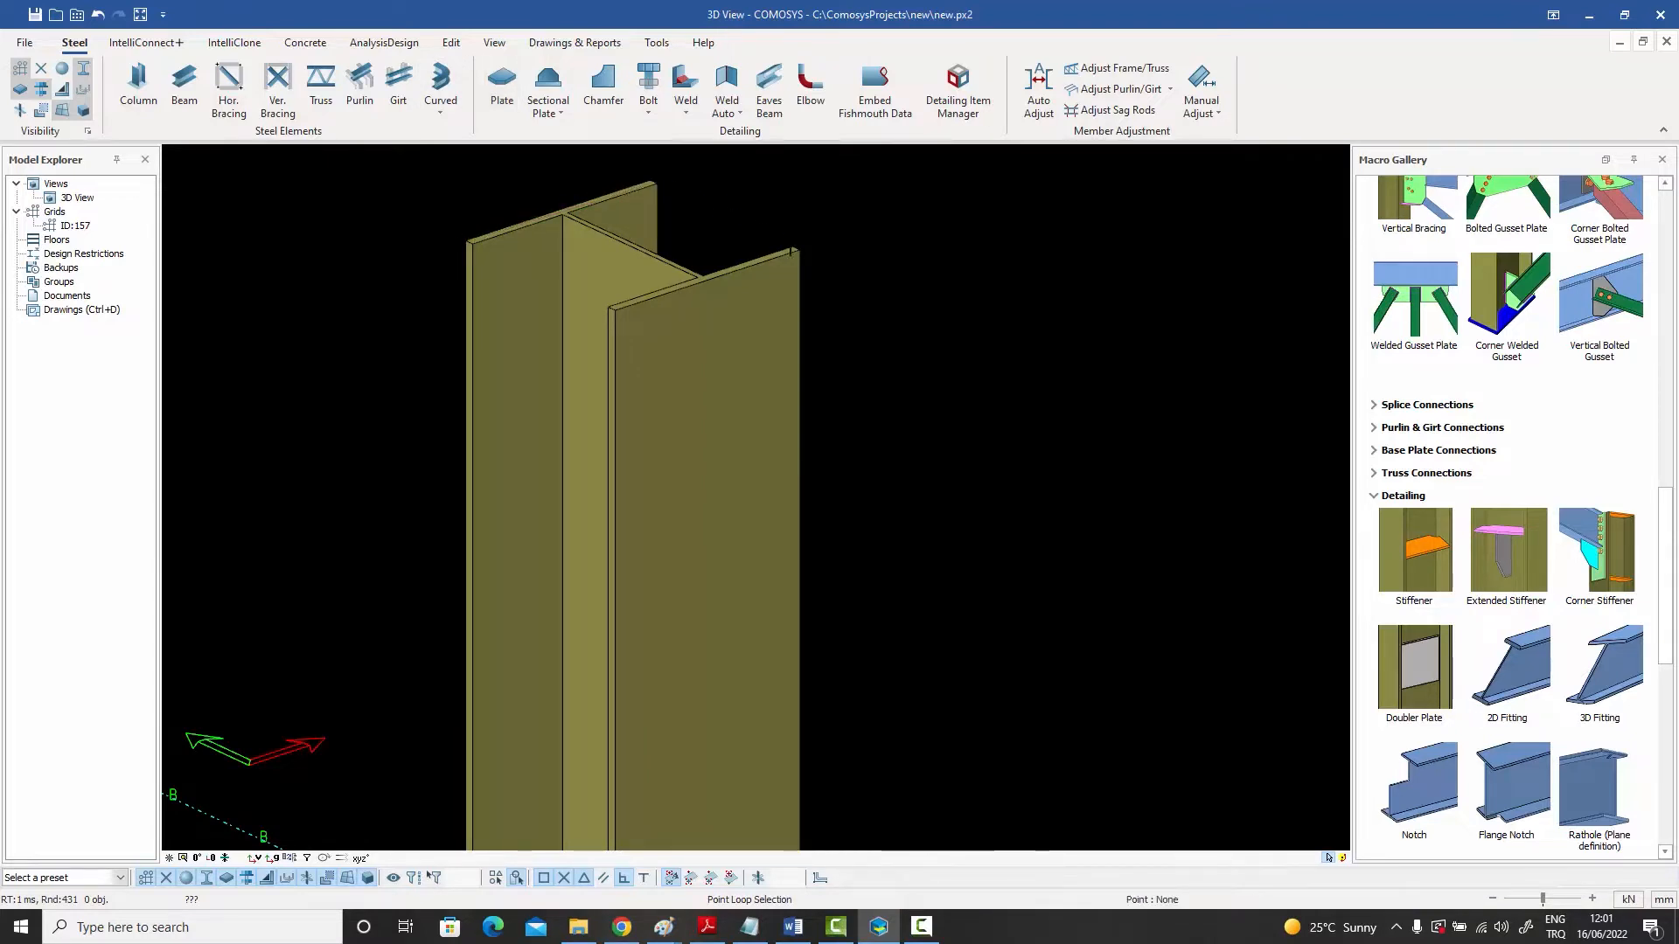
pyautogui.click(798, 250)
pyautogui.click(616, 311)
pyautogui.rightClick(474, 203)
pyautogui.click(493, 214)
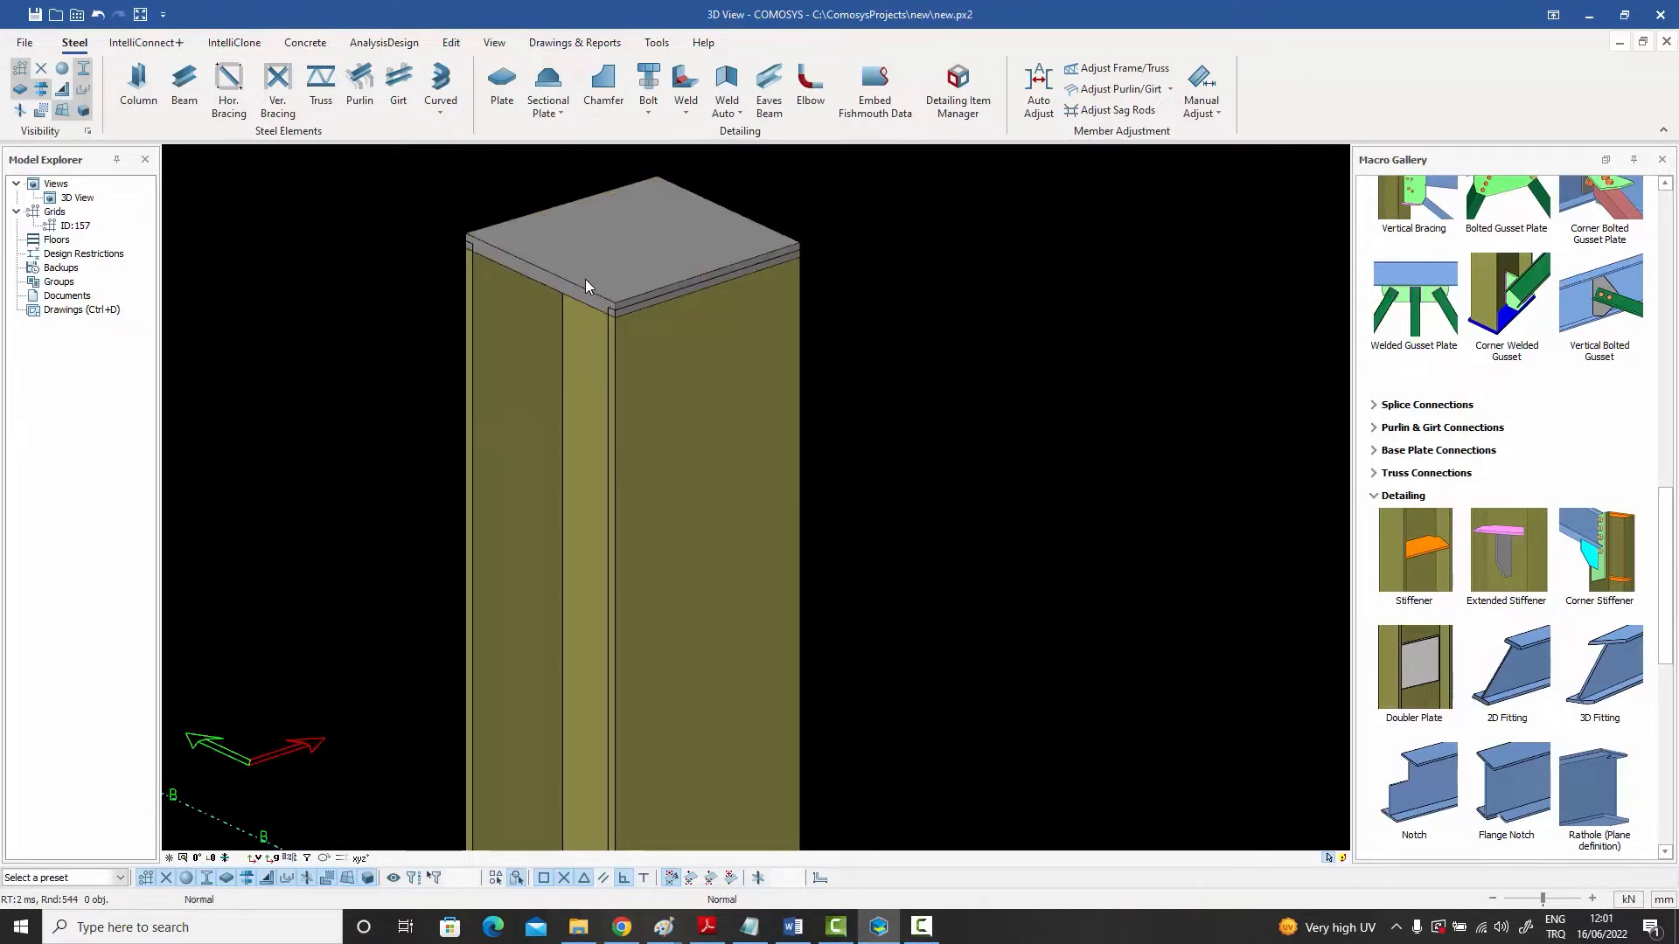
# - Delete the plate on top of the column
pyautogui.click(585, 280)
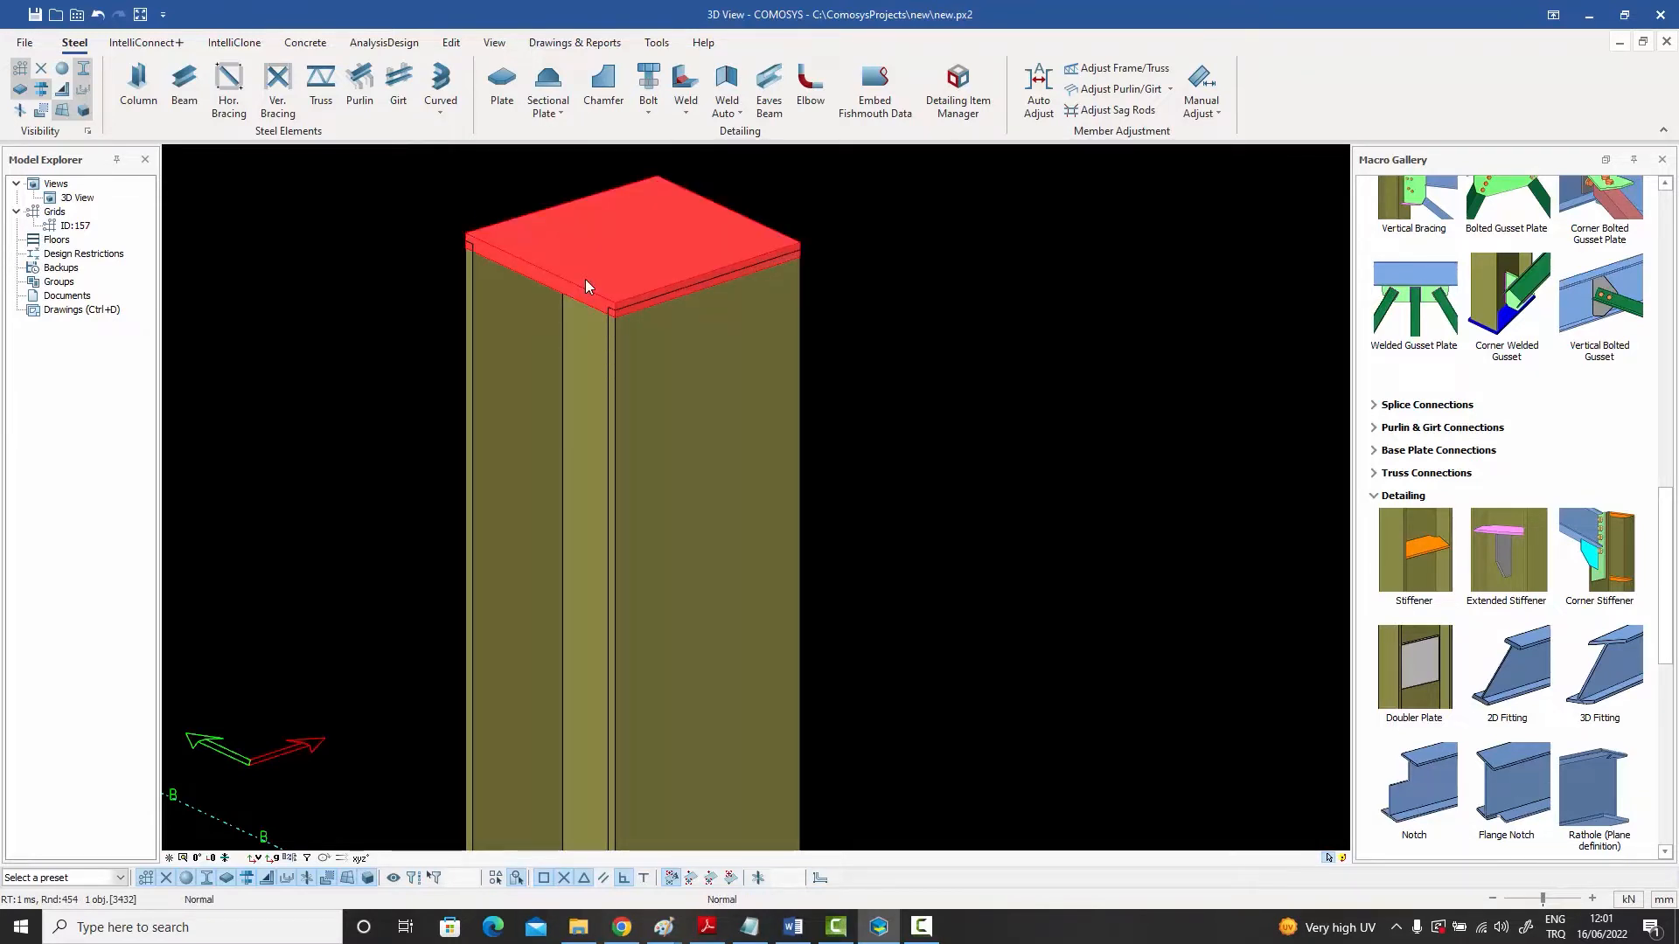
pyautogui.press('Delete')
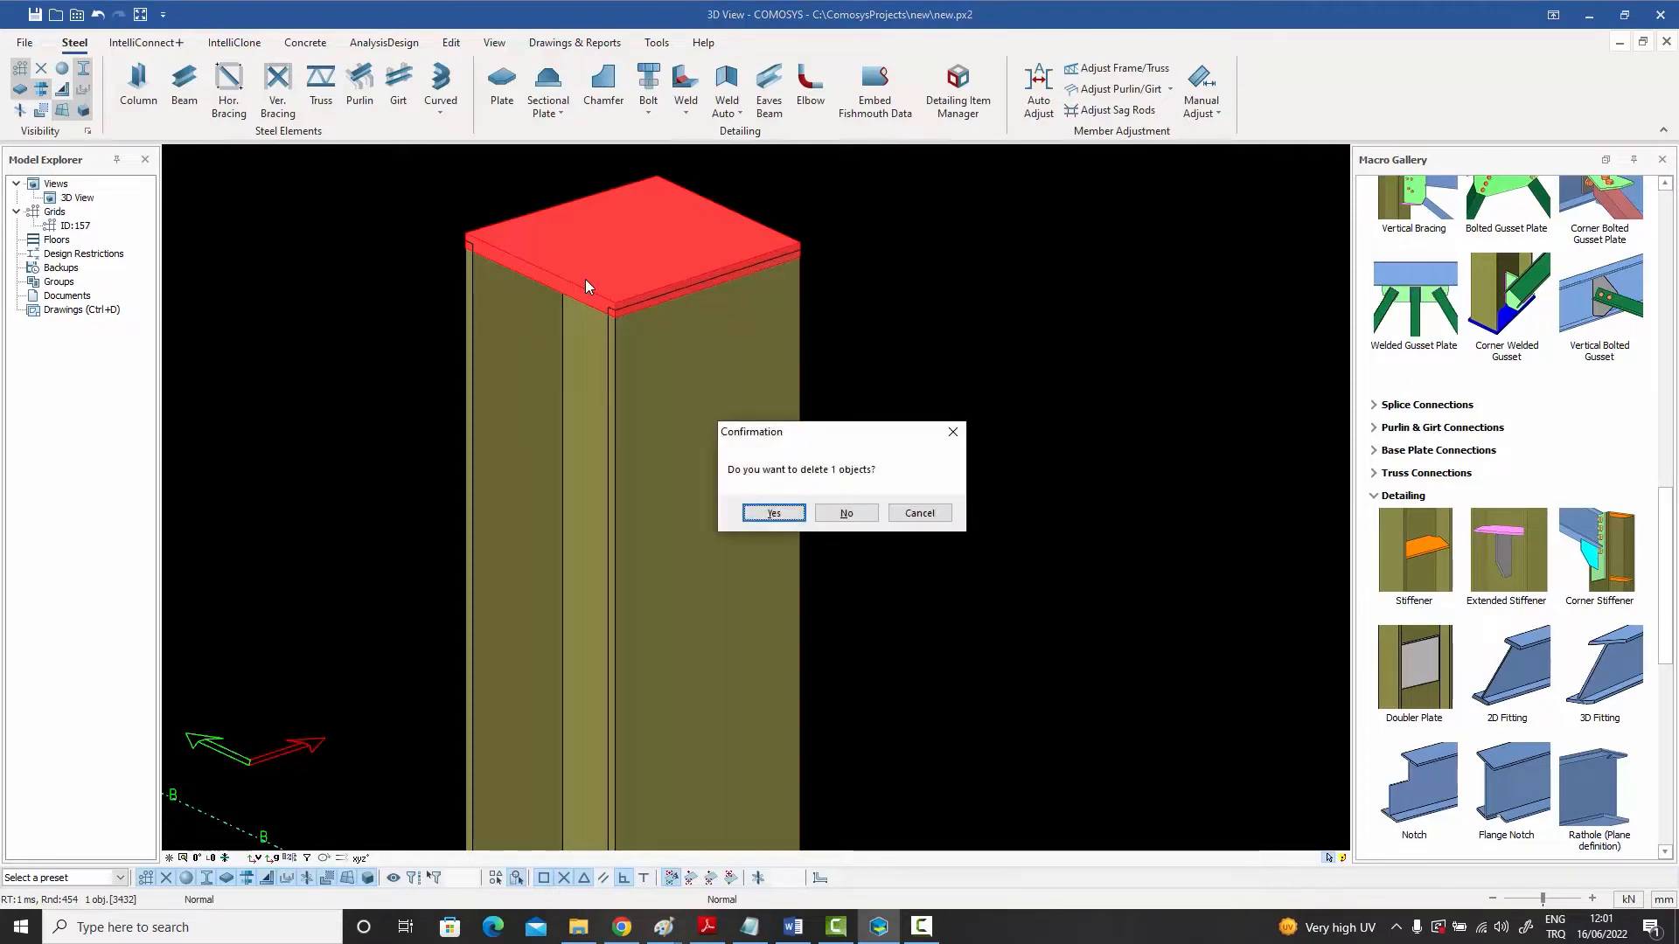
pyautogui.click(763, 516)
# - Draw a beam between two grid points with both ends raised by dz1000
pyautogui.scroll(-5, 811, 420)
pyautogui.scroll(-2, 792, 441)
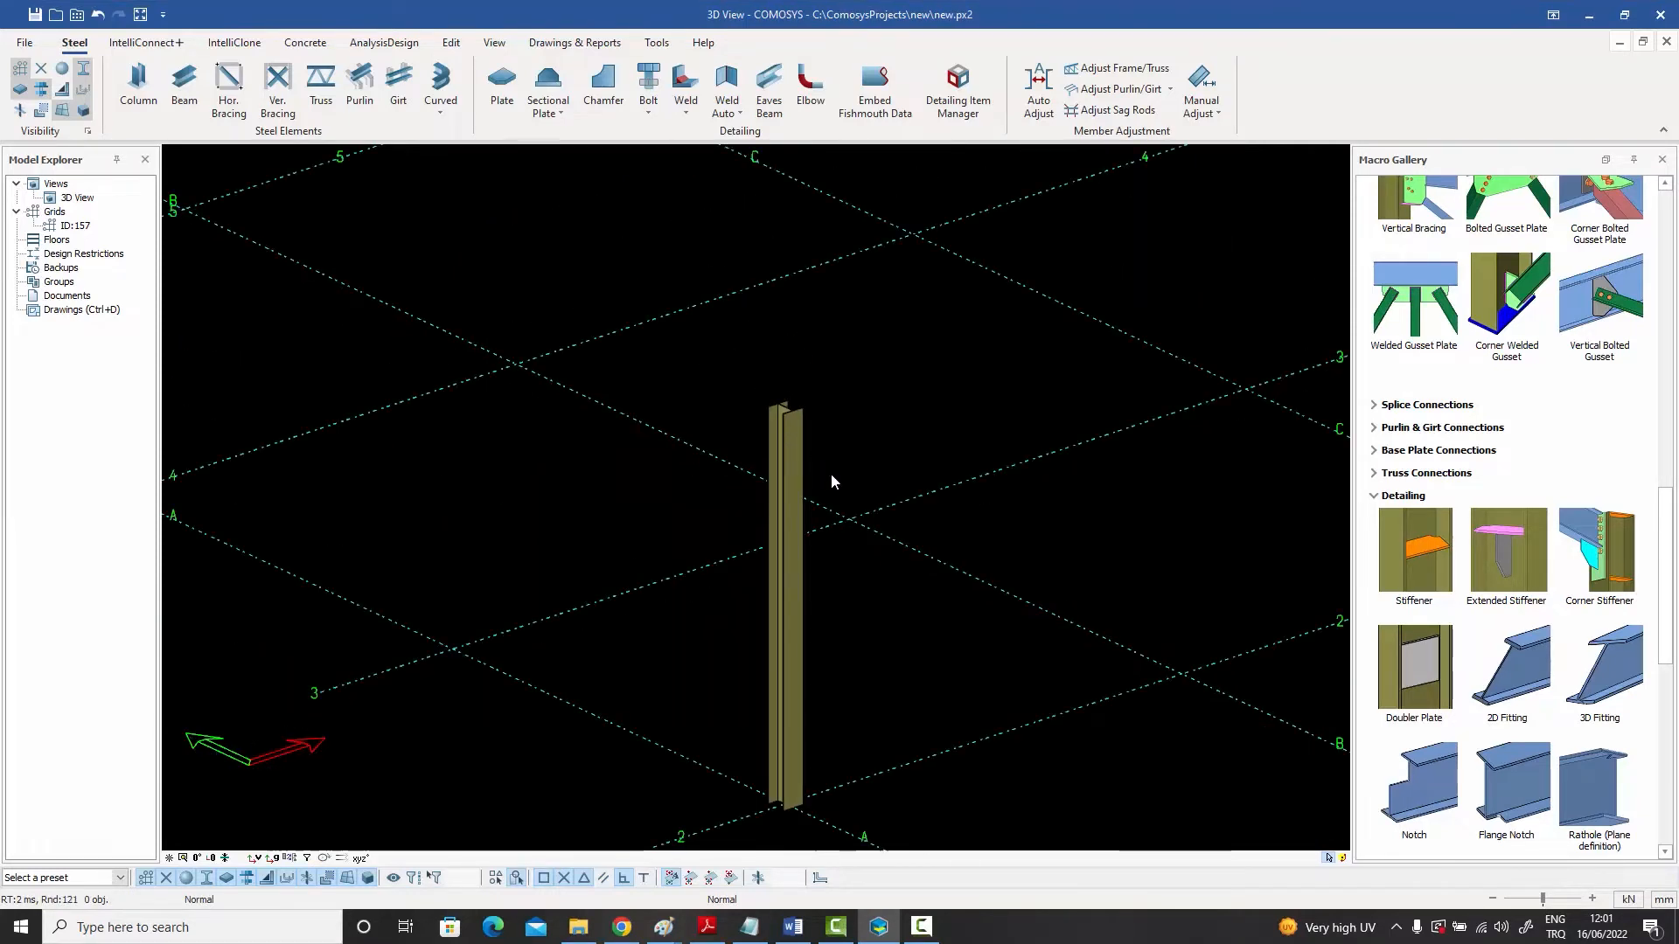
pyautogui.moveTo(831, 474); pyautogui.dragTo(443, 397, button='middle')
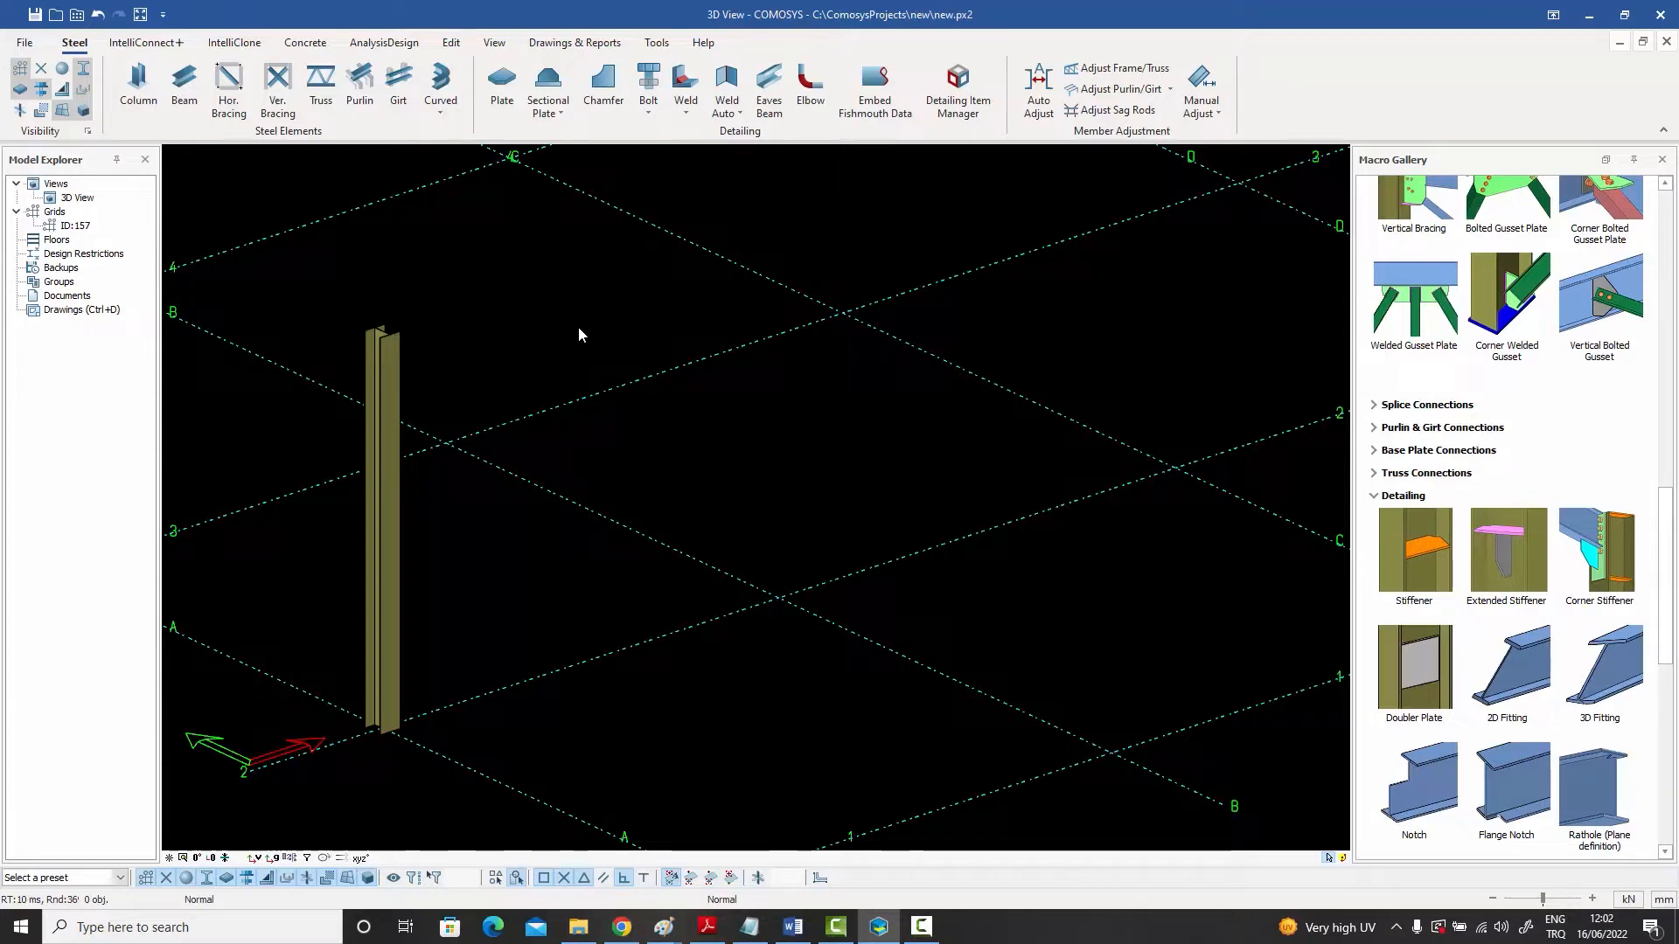
pyautogui.click(184, 83)
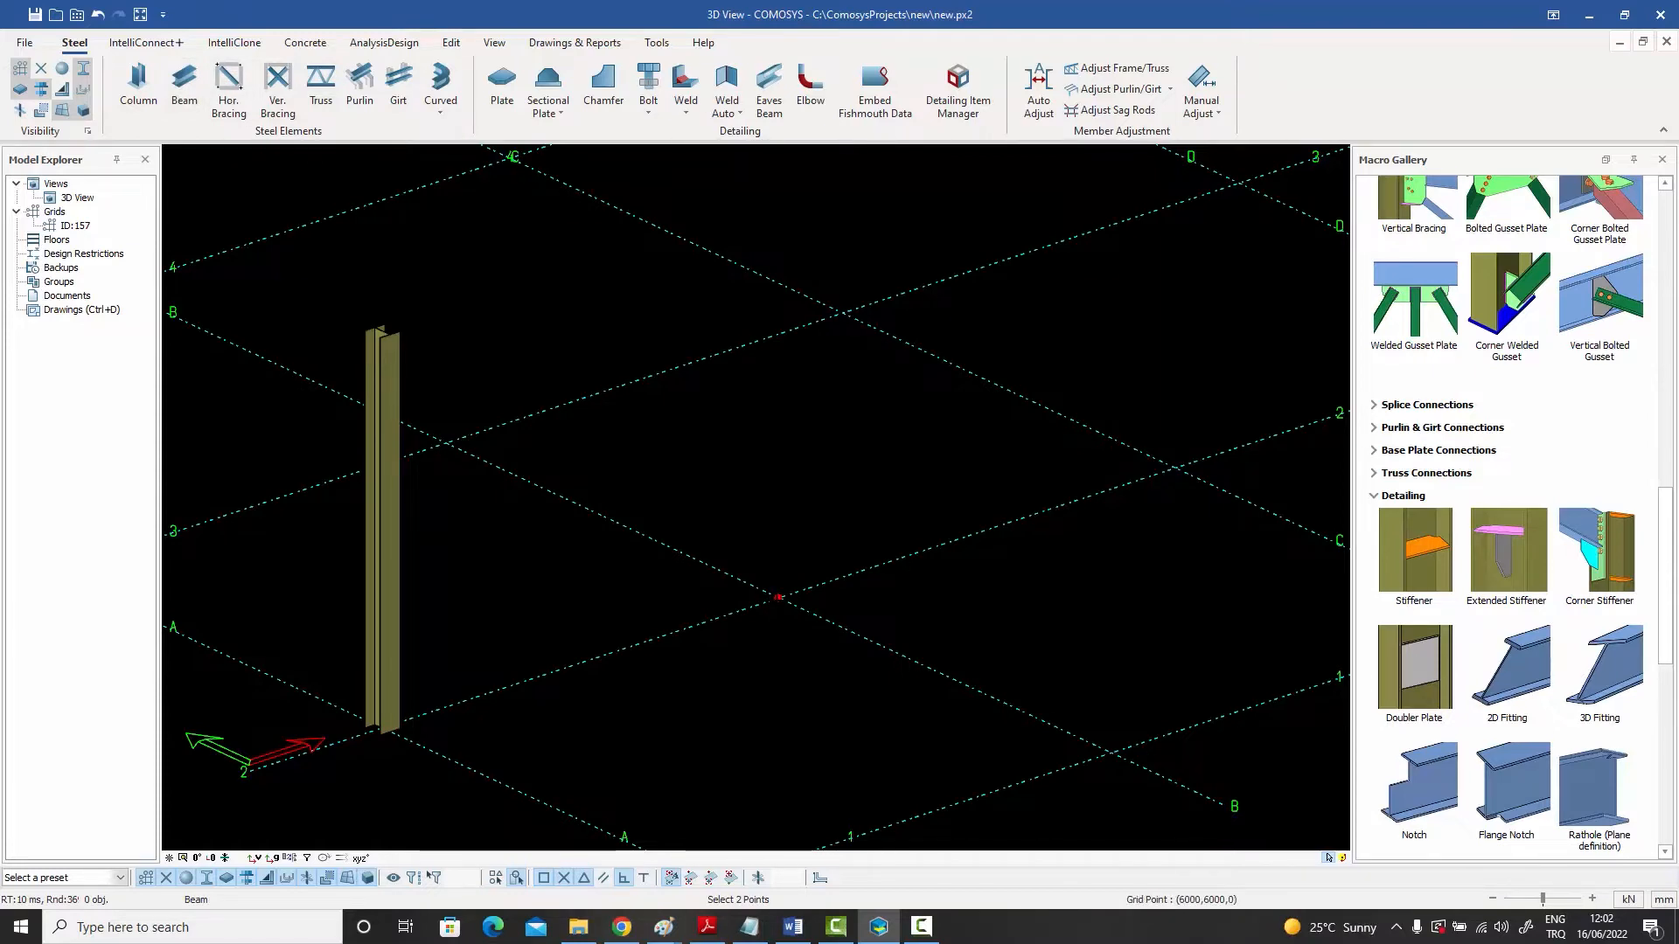
pyautogui.write('dz1000')
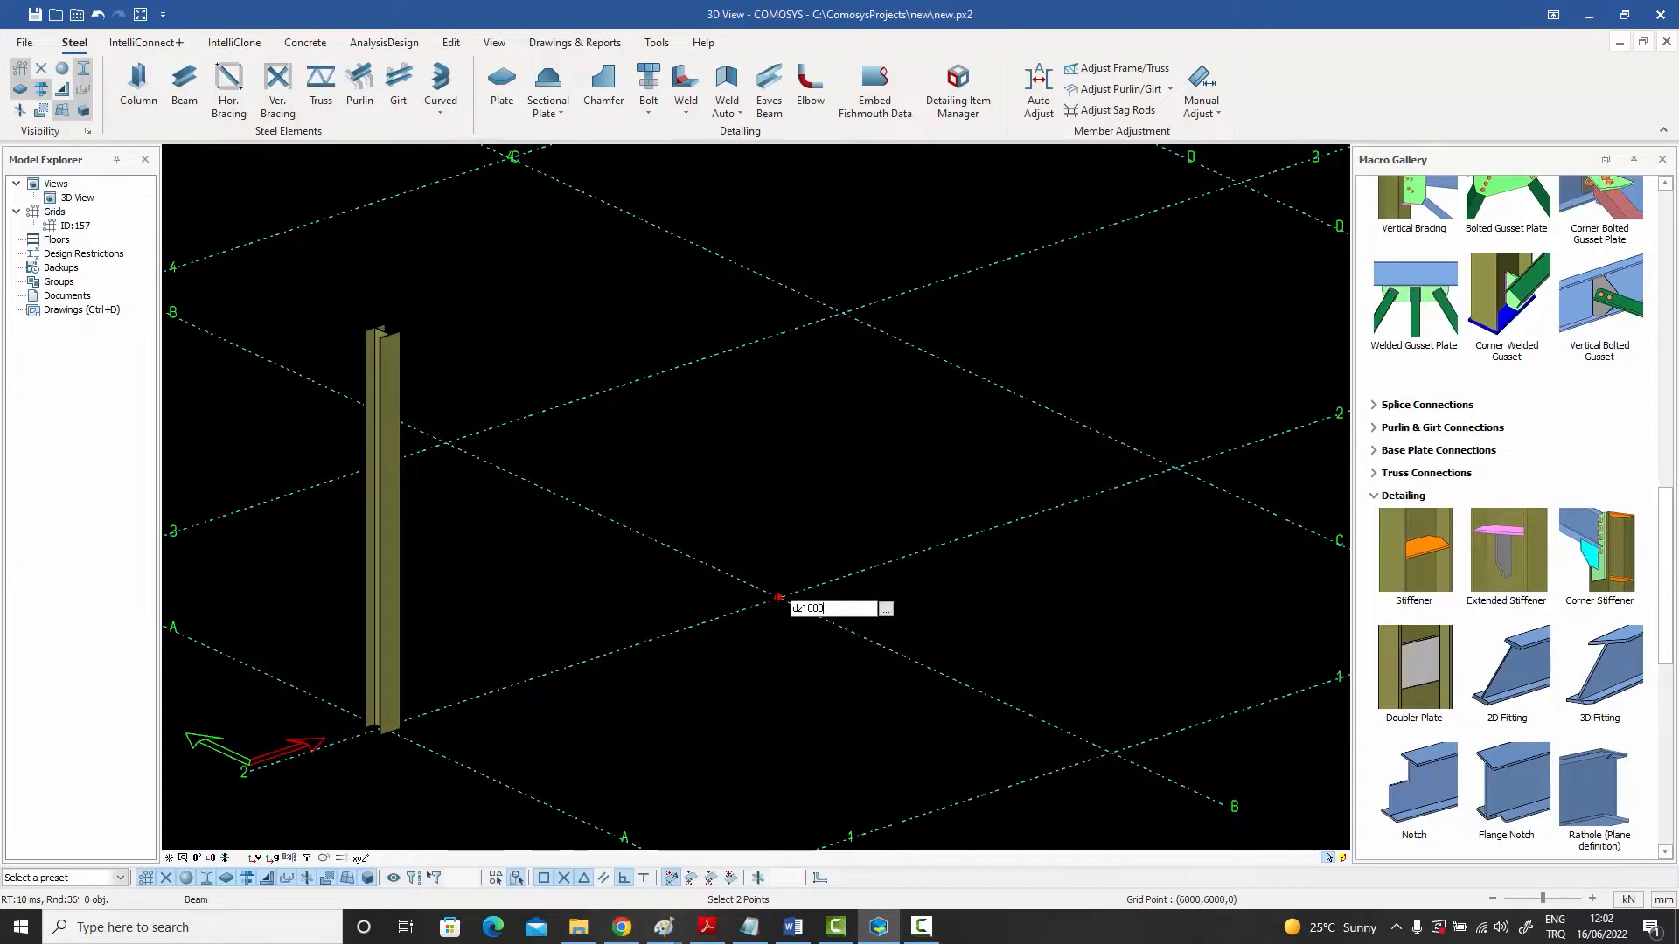
pyautogui.press('Return')
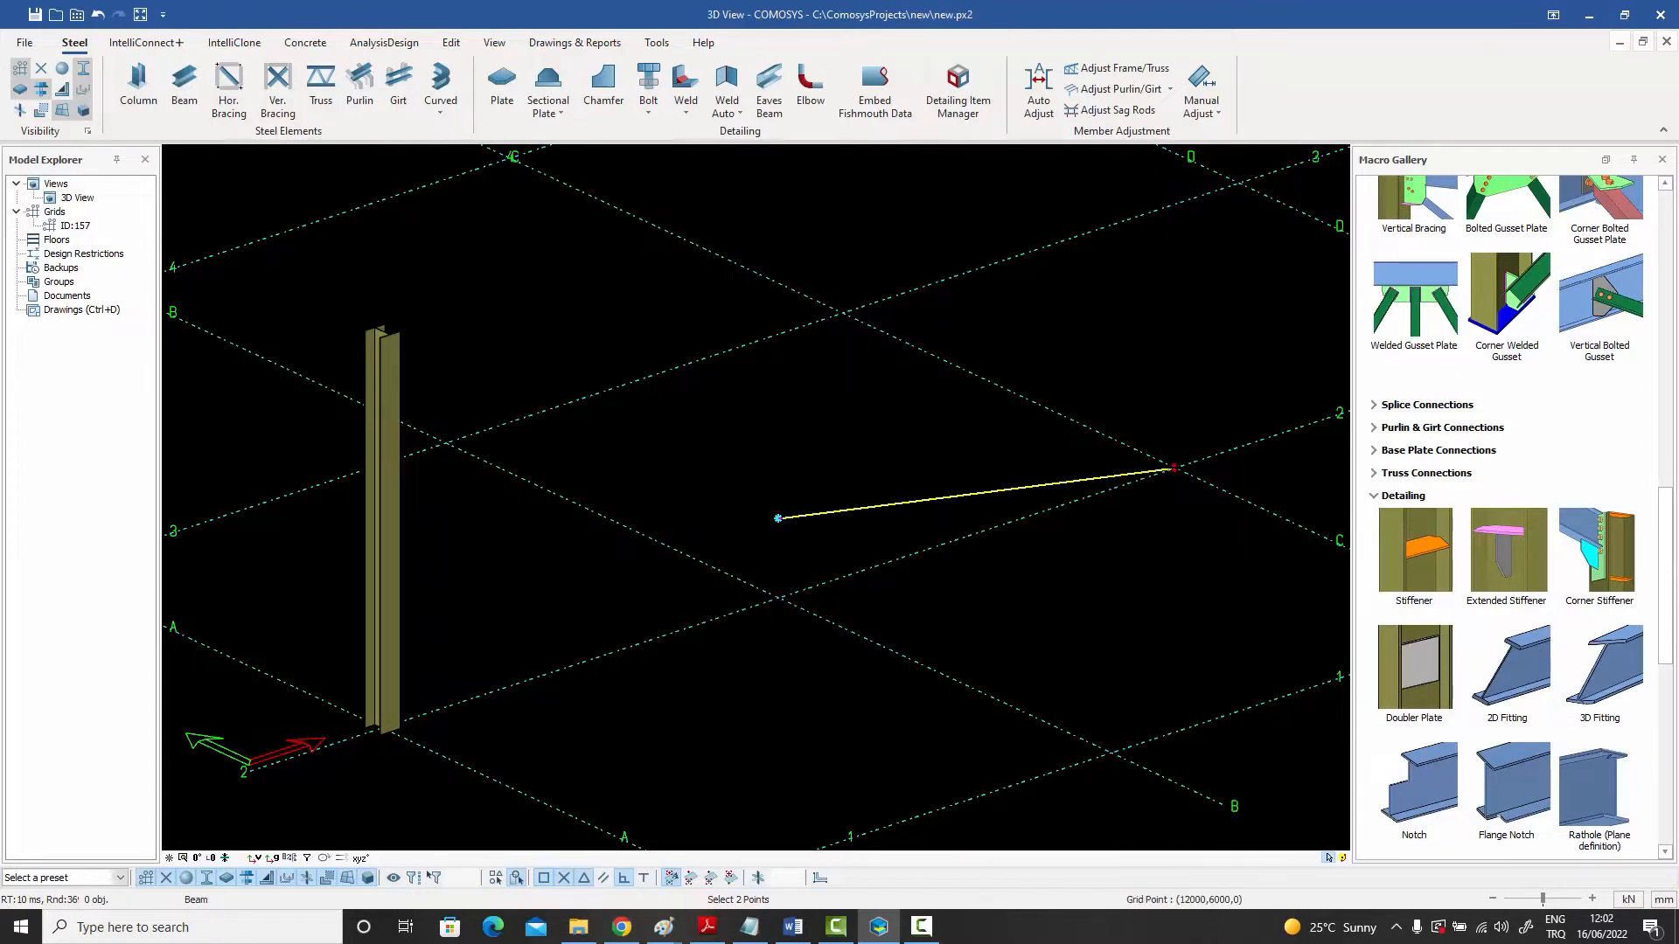
pyautogui.press('space')
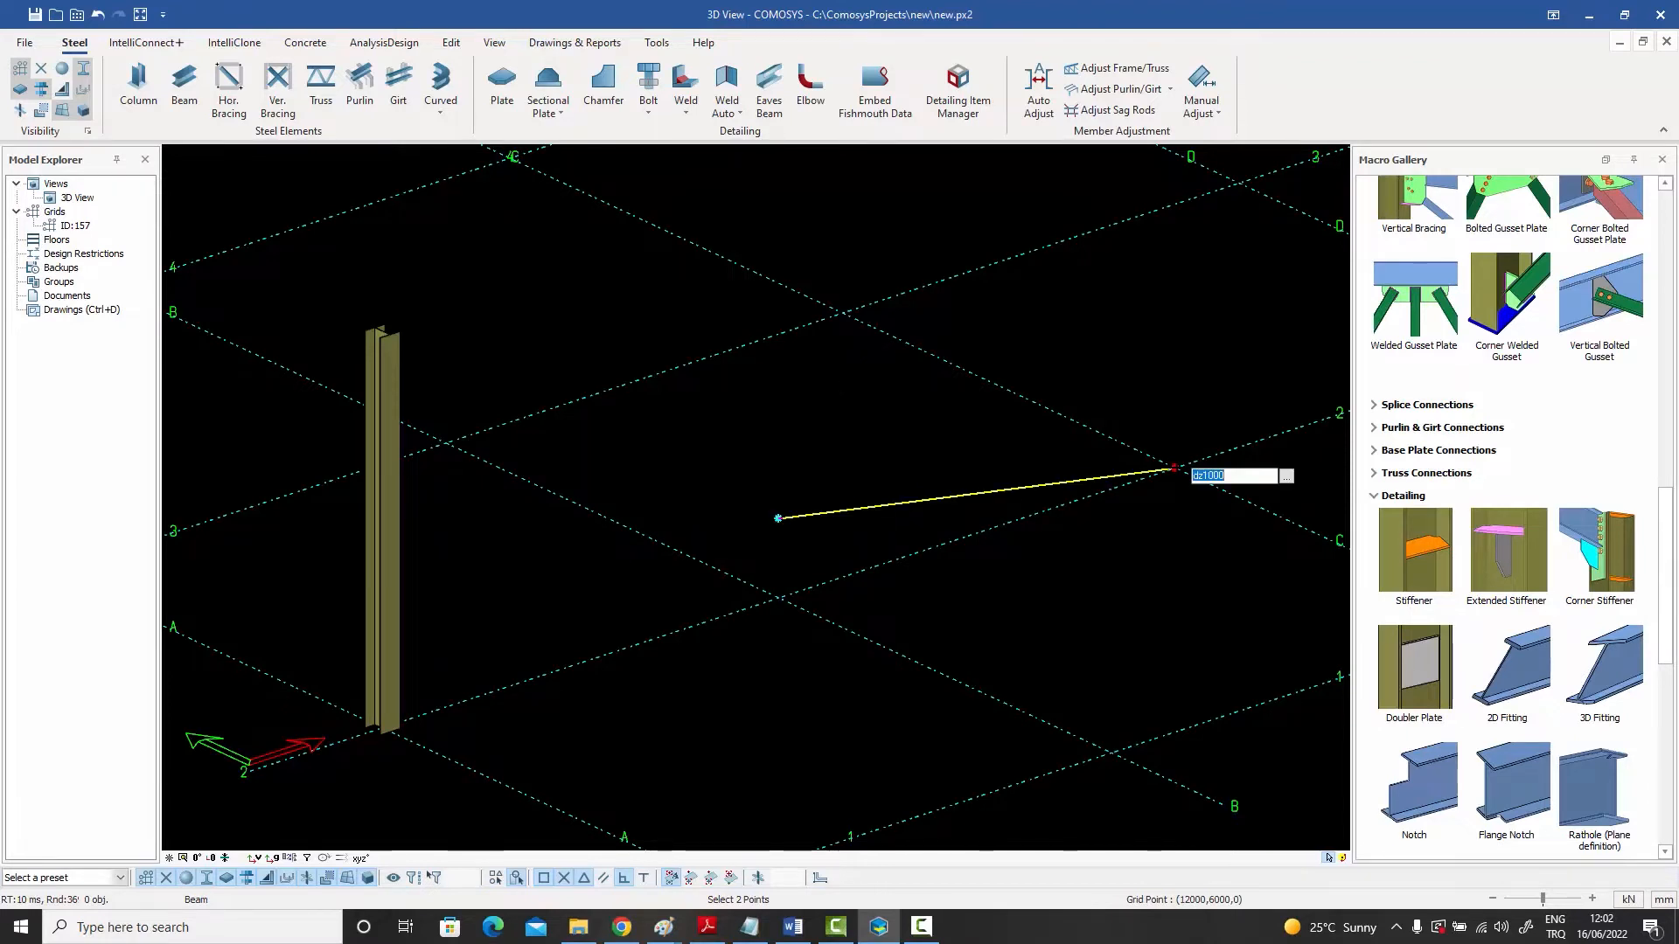
pyautogui.press('Return')
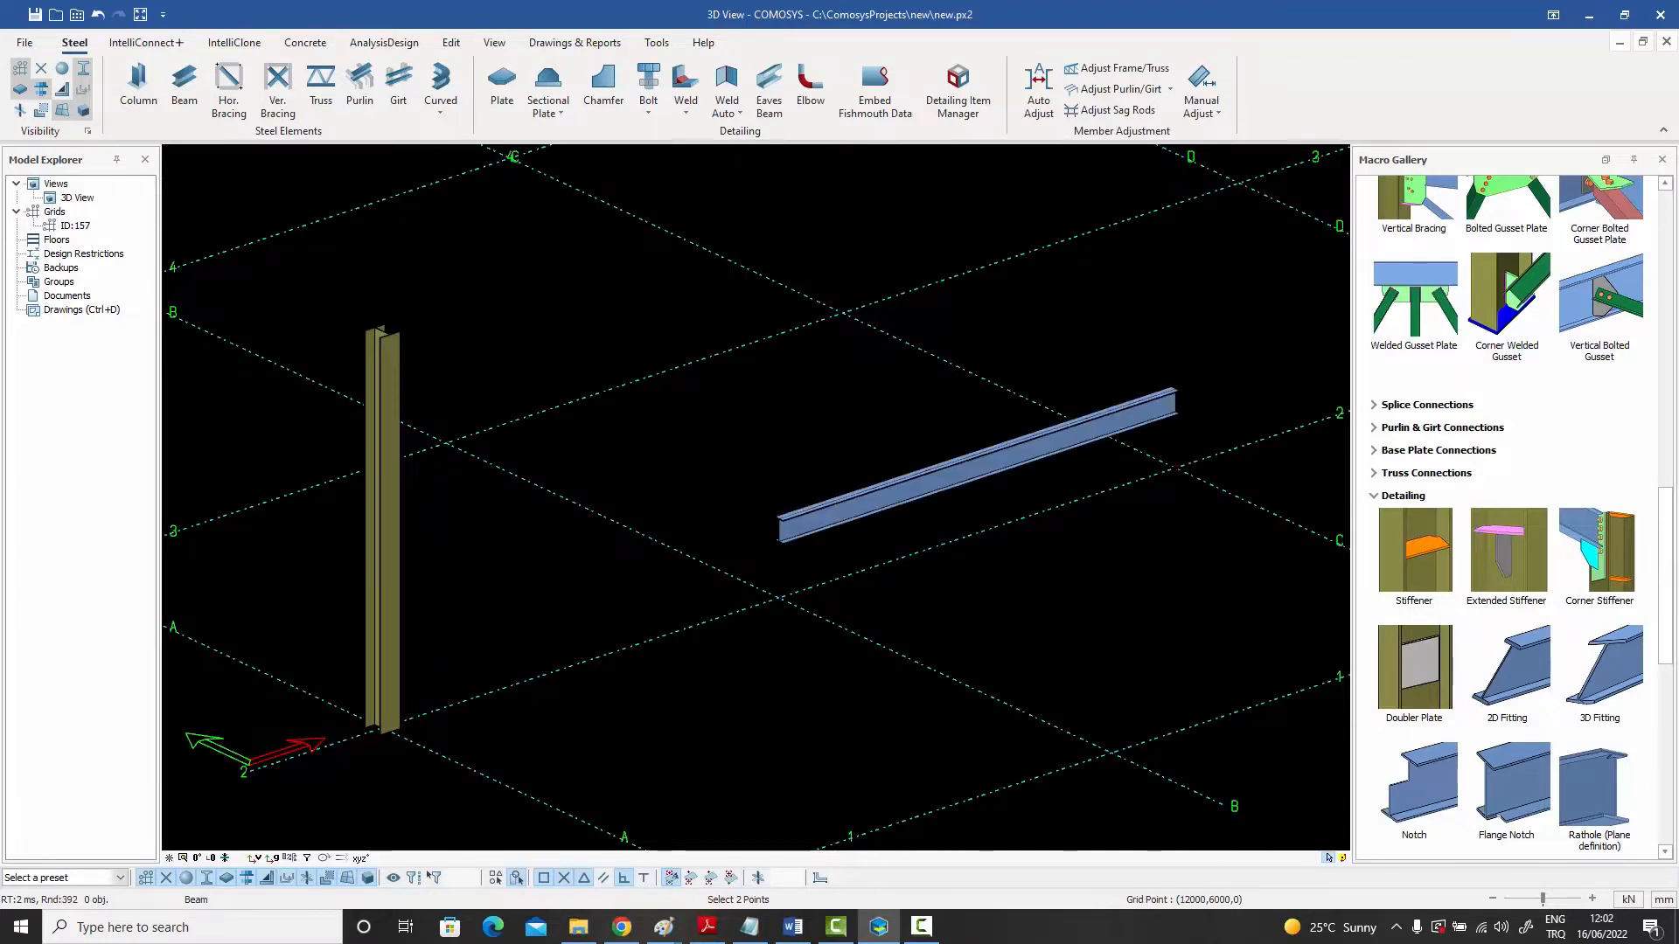
pyautogui.rightClick(1047, 383)
pyautogui.click(1050, 385)
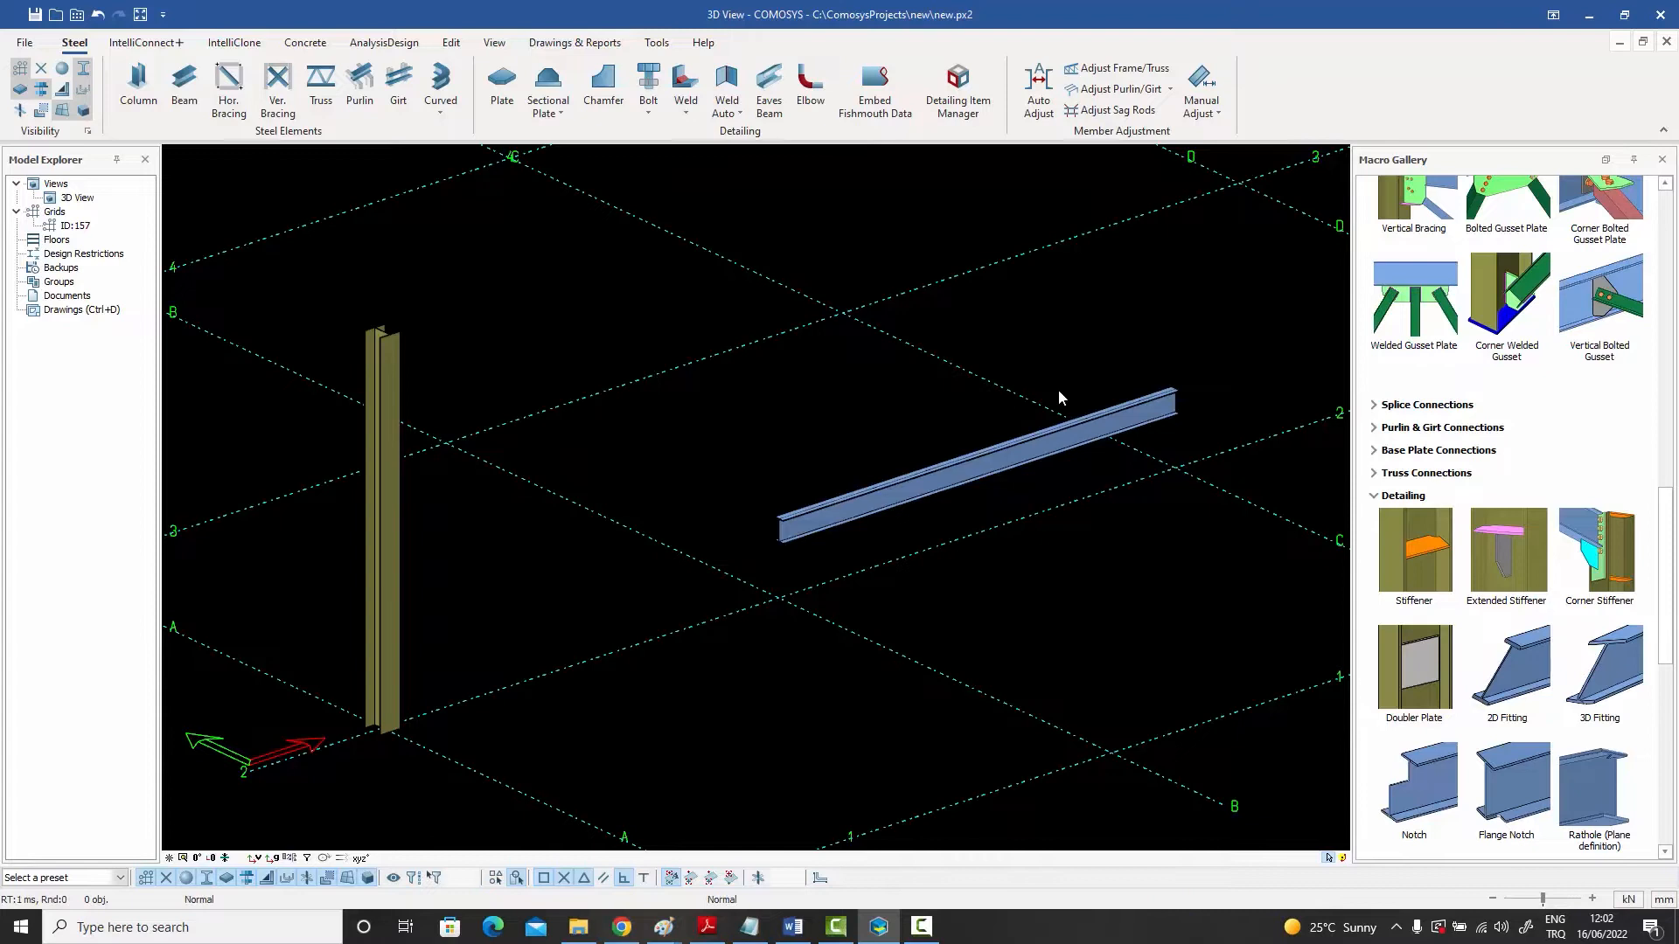
# - Delete the raised beam
pyautogui.click(1020, 459)
pyautogui.press('Delete')
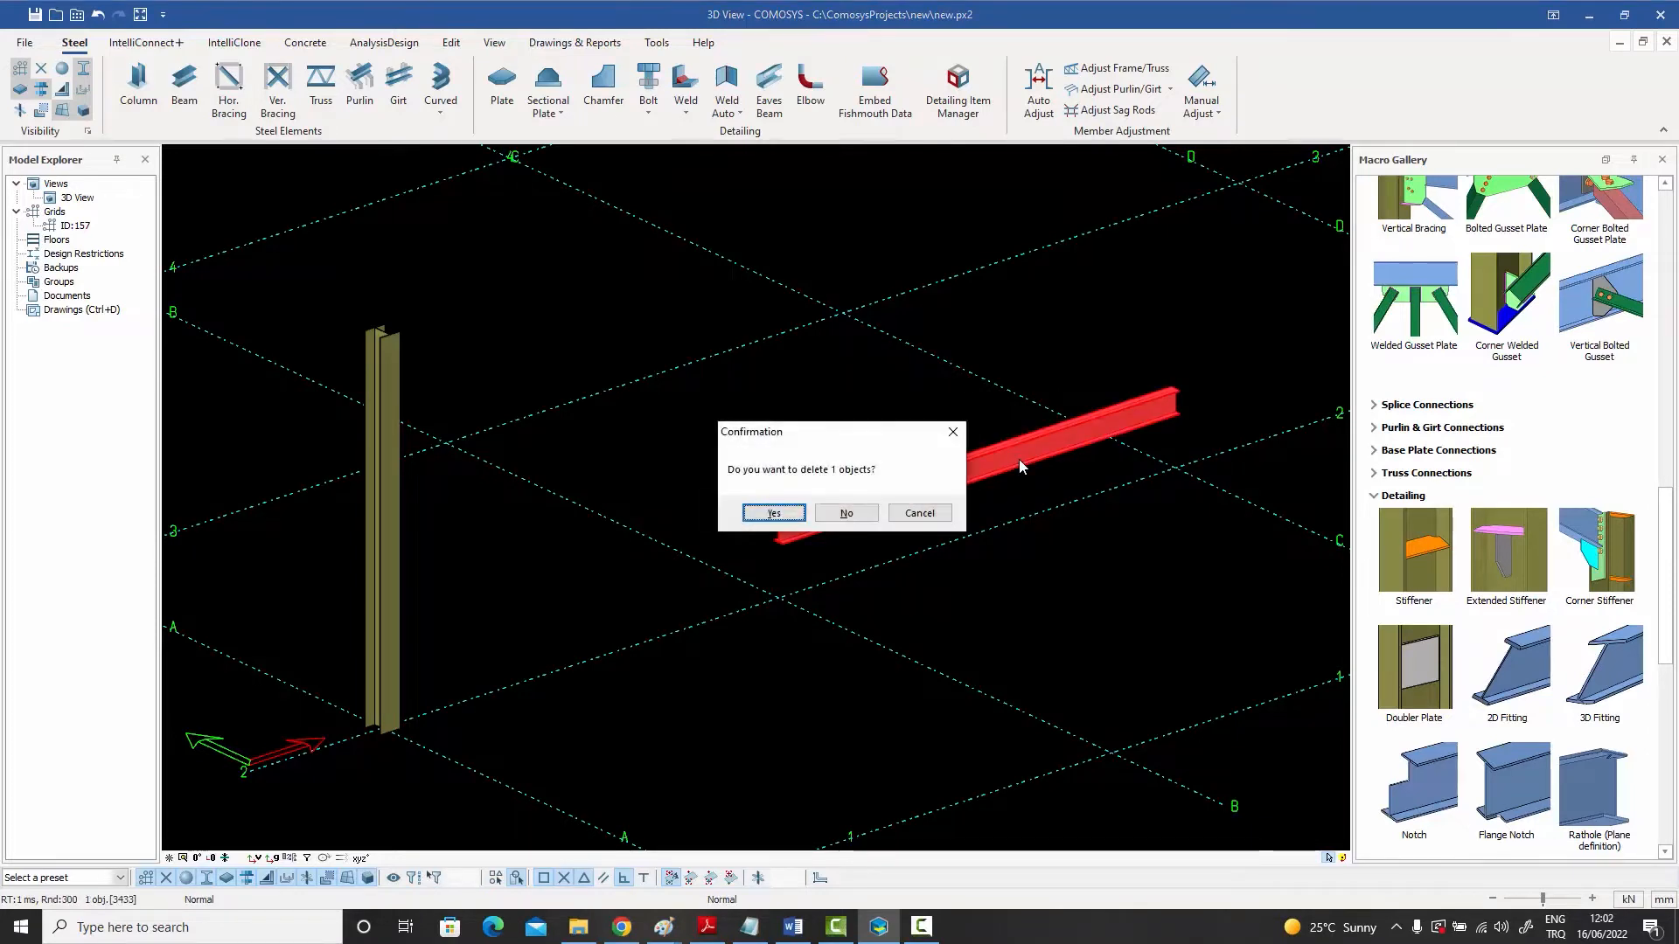
pyautogui.click(785, 515)
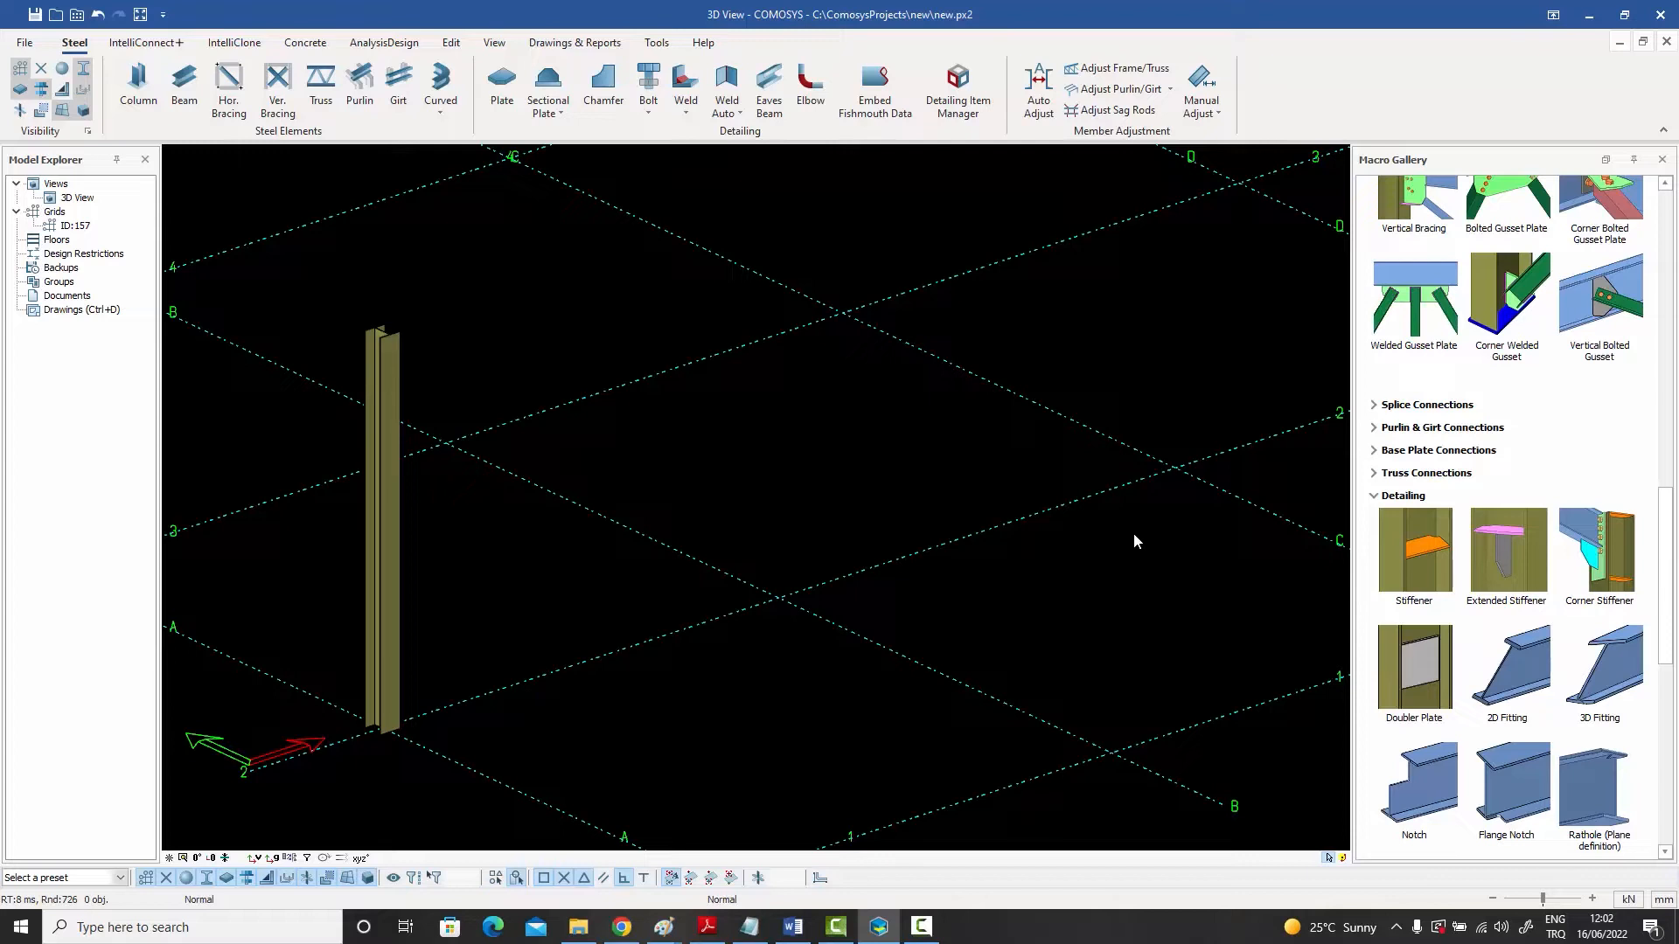
pyautogui.moveTo(1114, 543); pyautogui.dragTo(1047, 526, button='middle')
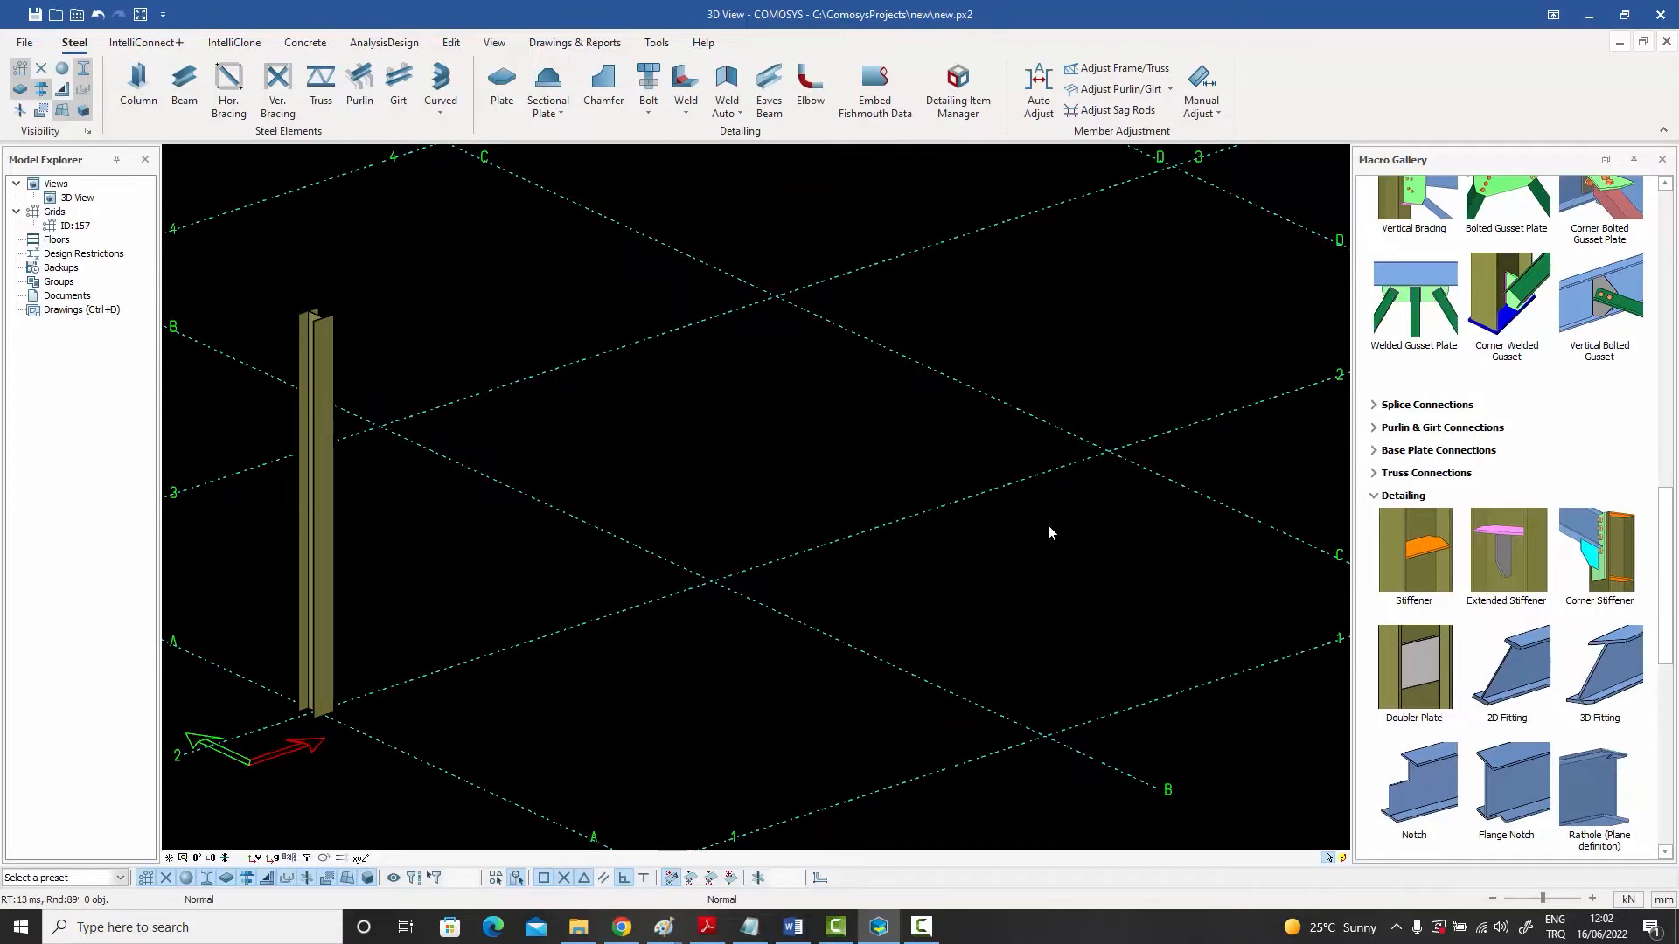
pyautogui.click(451, 43)
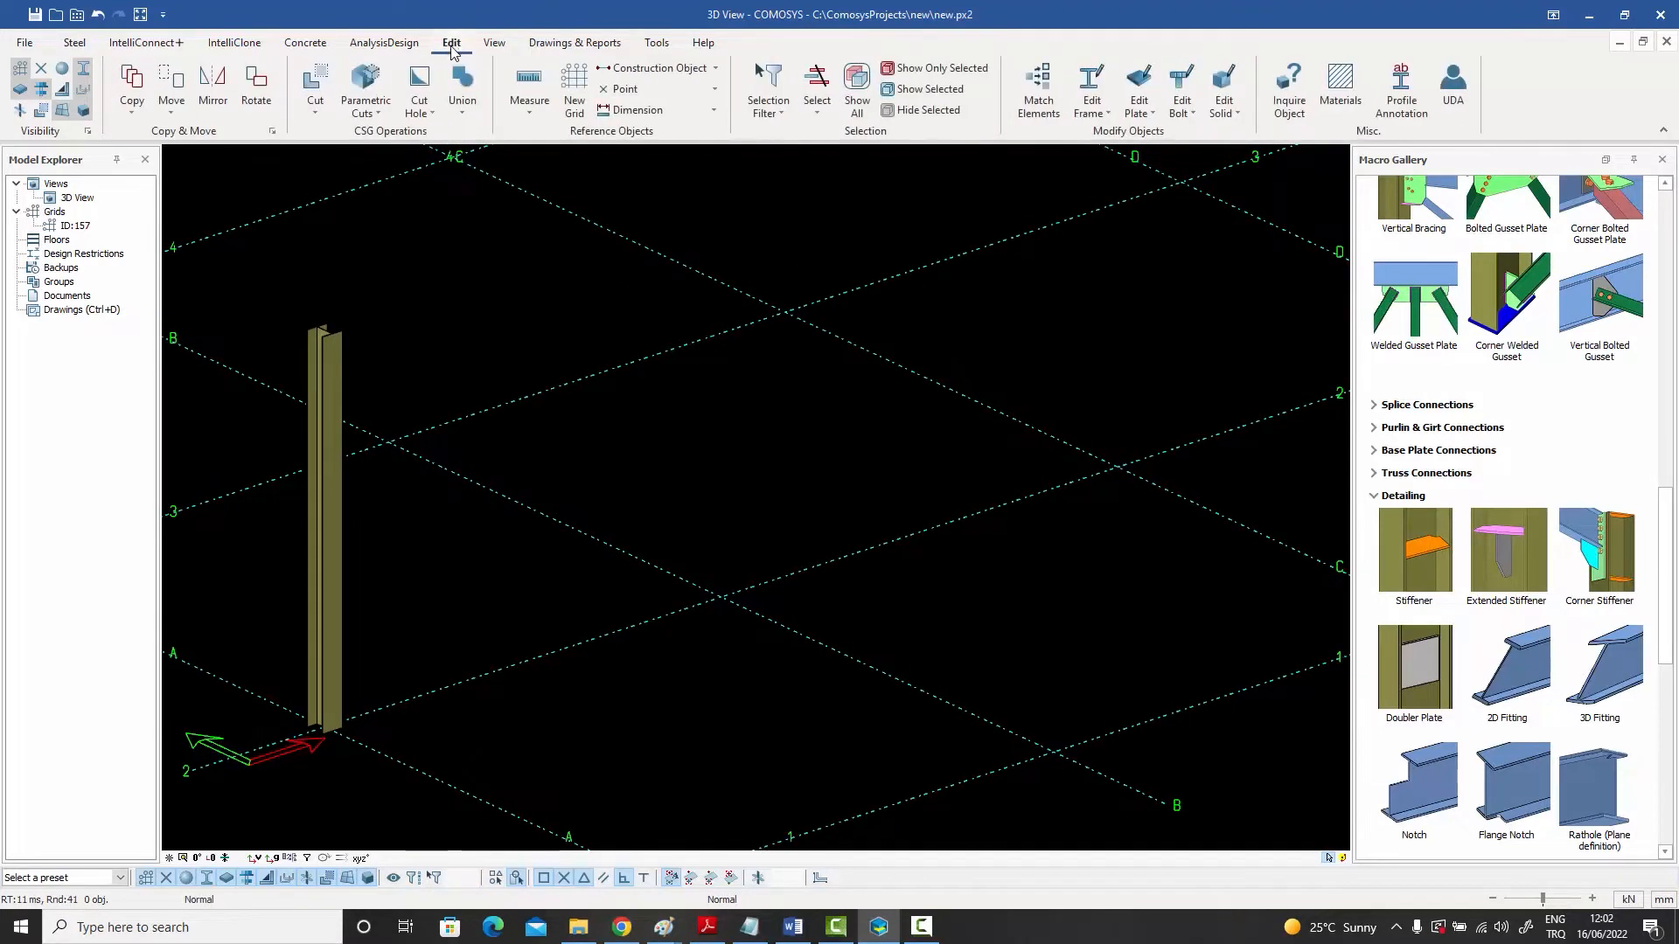
pyautogui.click(652, 92)
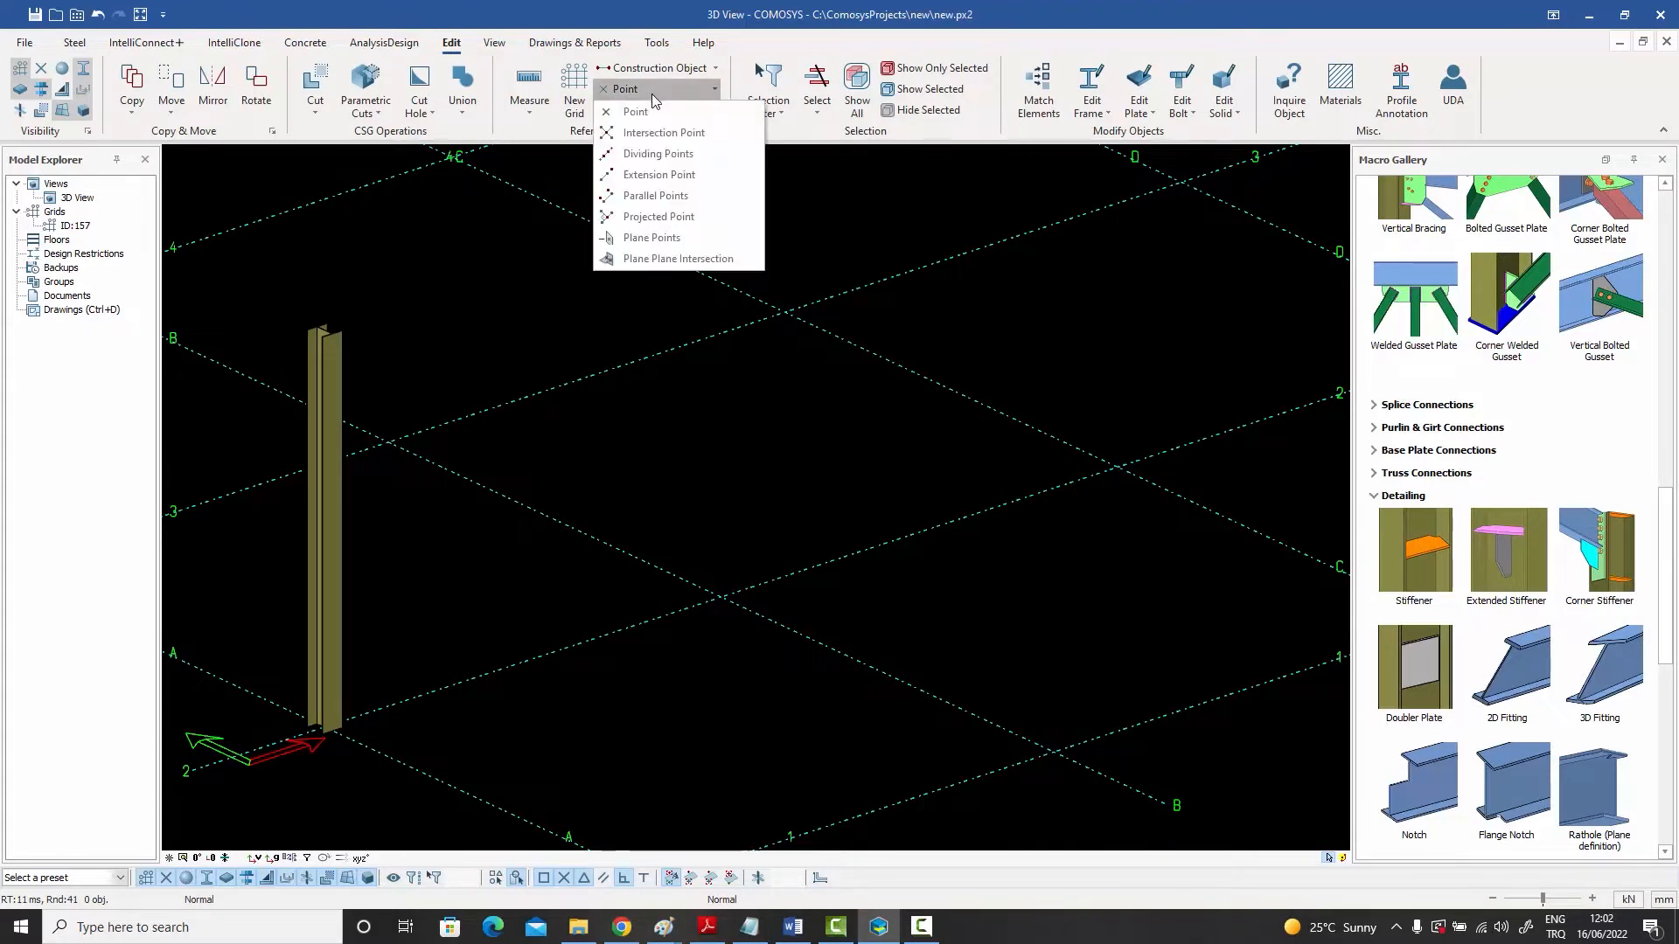
pyautogui.click(652, 70)
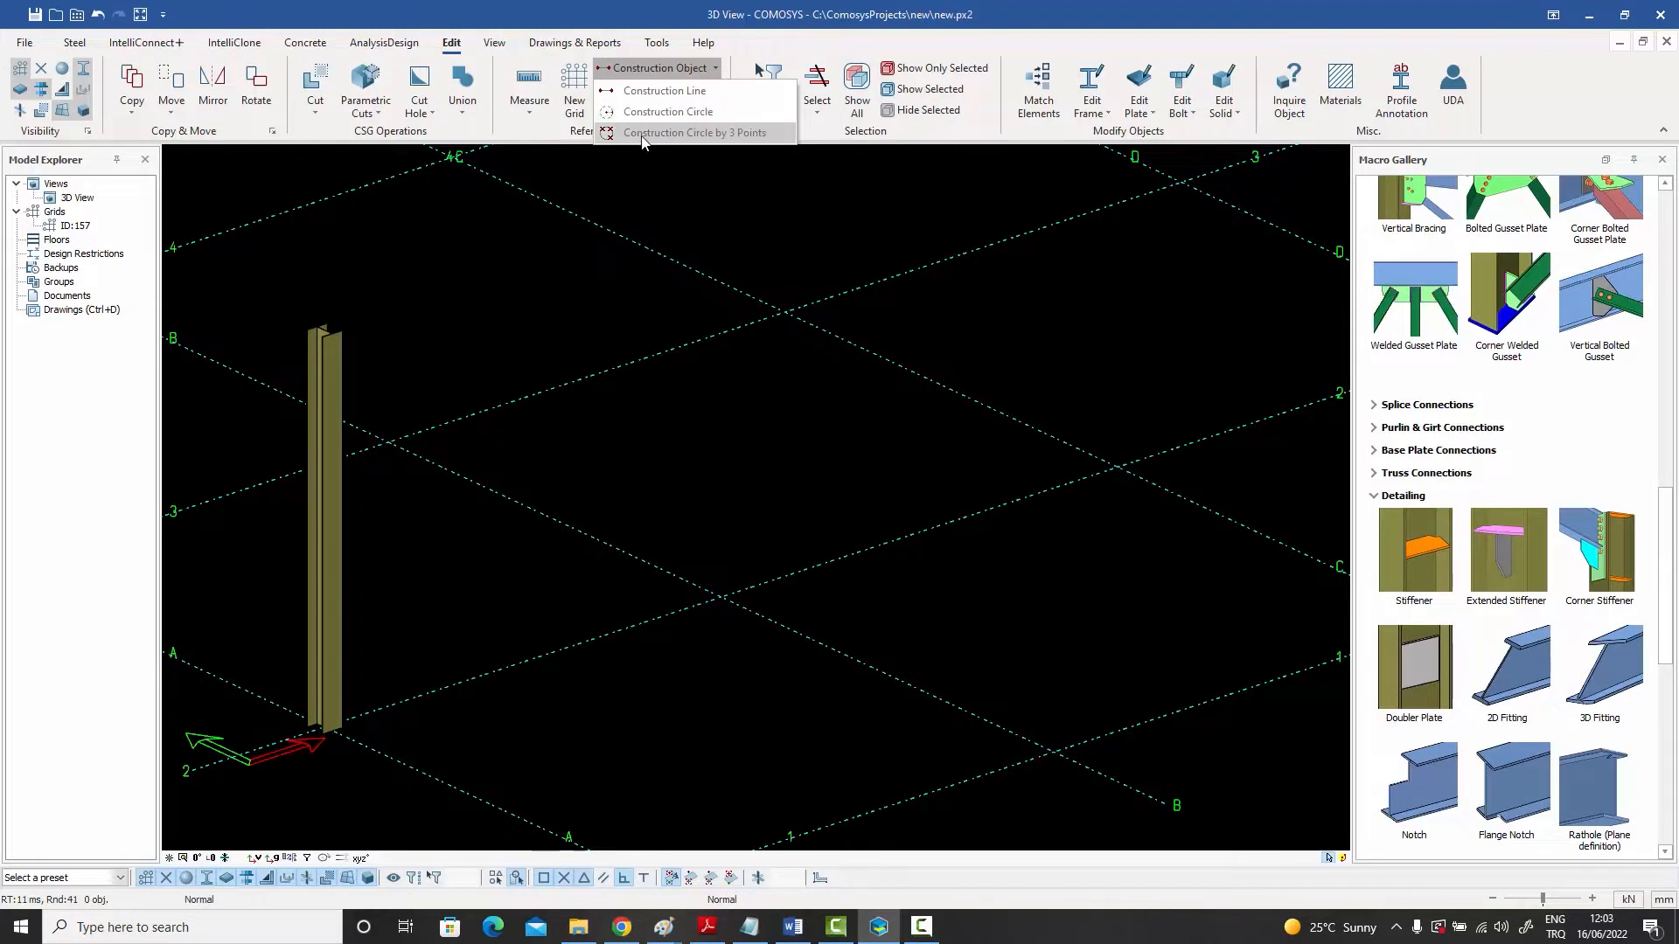
pyautogui.click(630, 72)
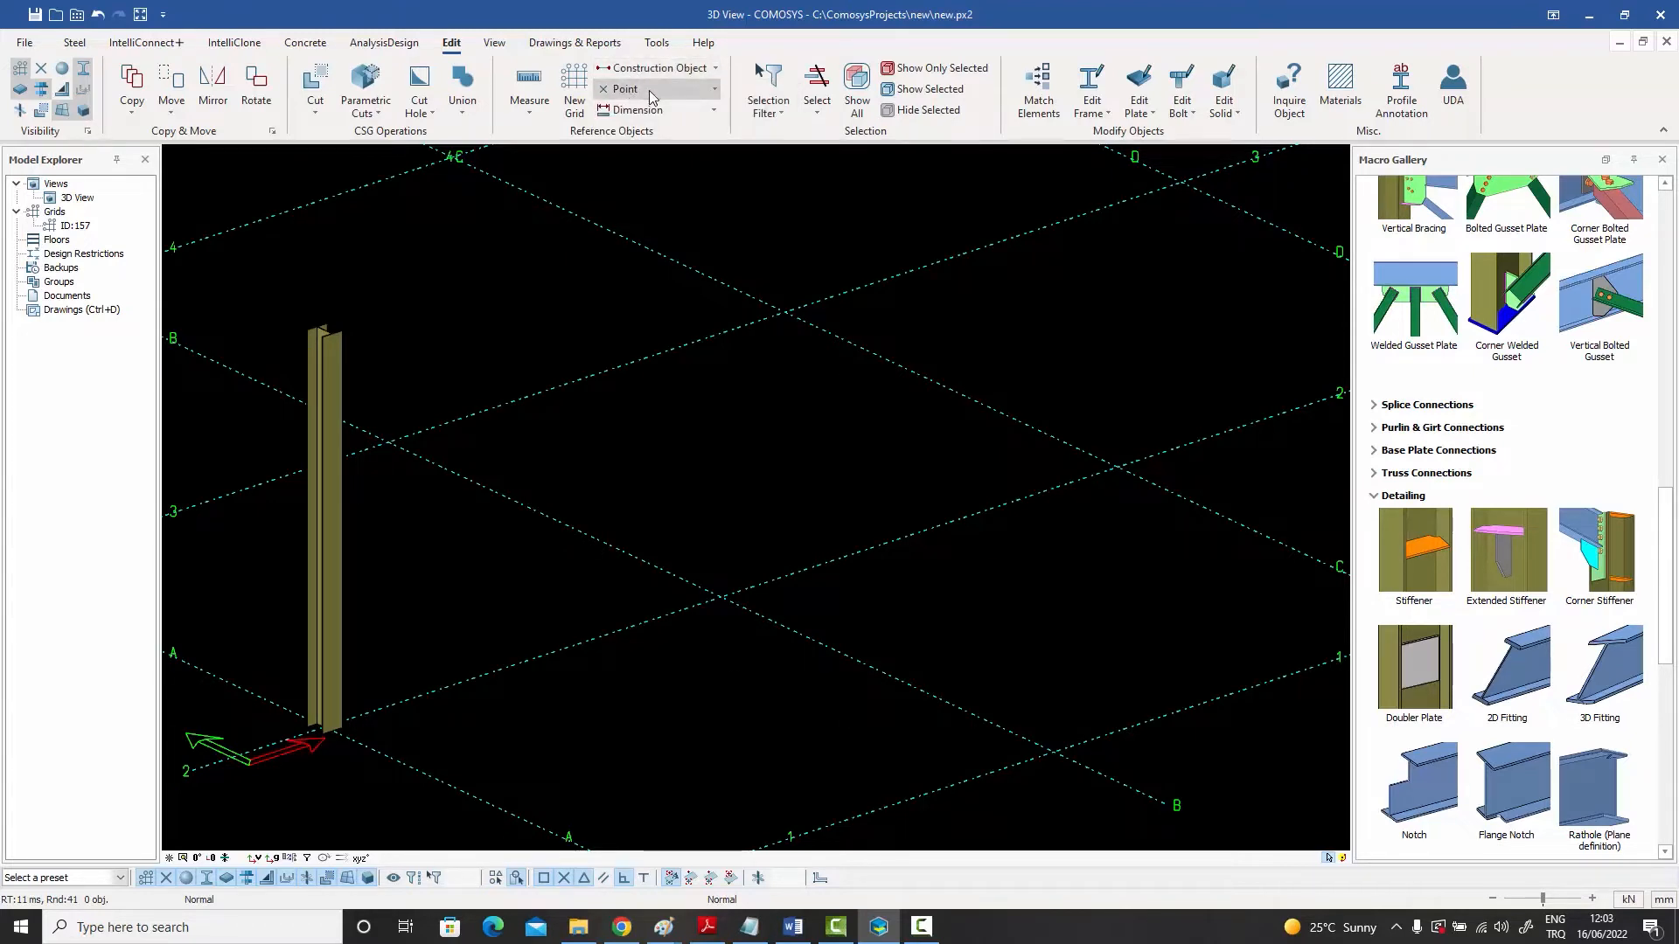
# - Create an intersection point by picking two crossing lines between grid points, and turn on point visibility
pyautogui.click(649, 94)
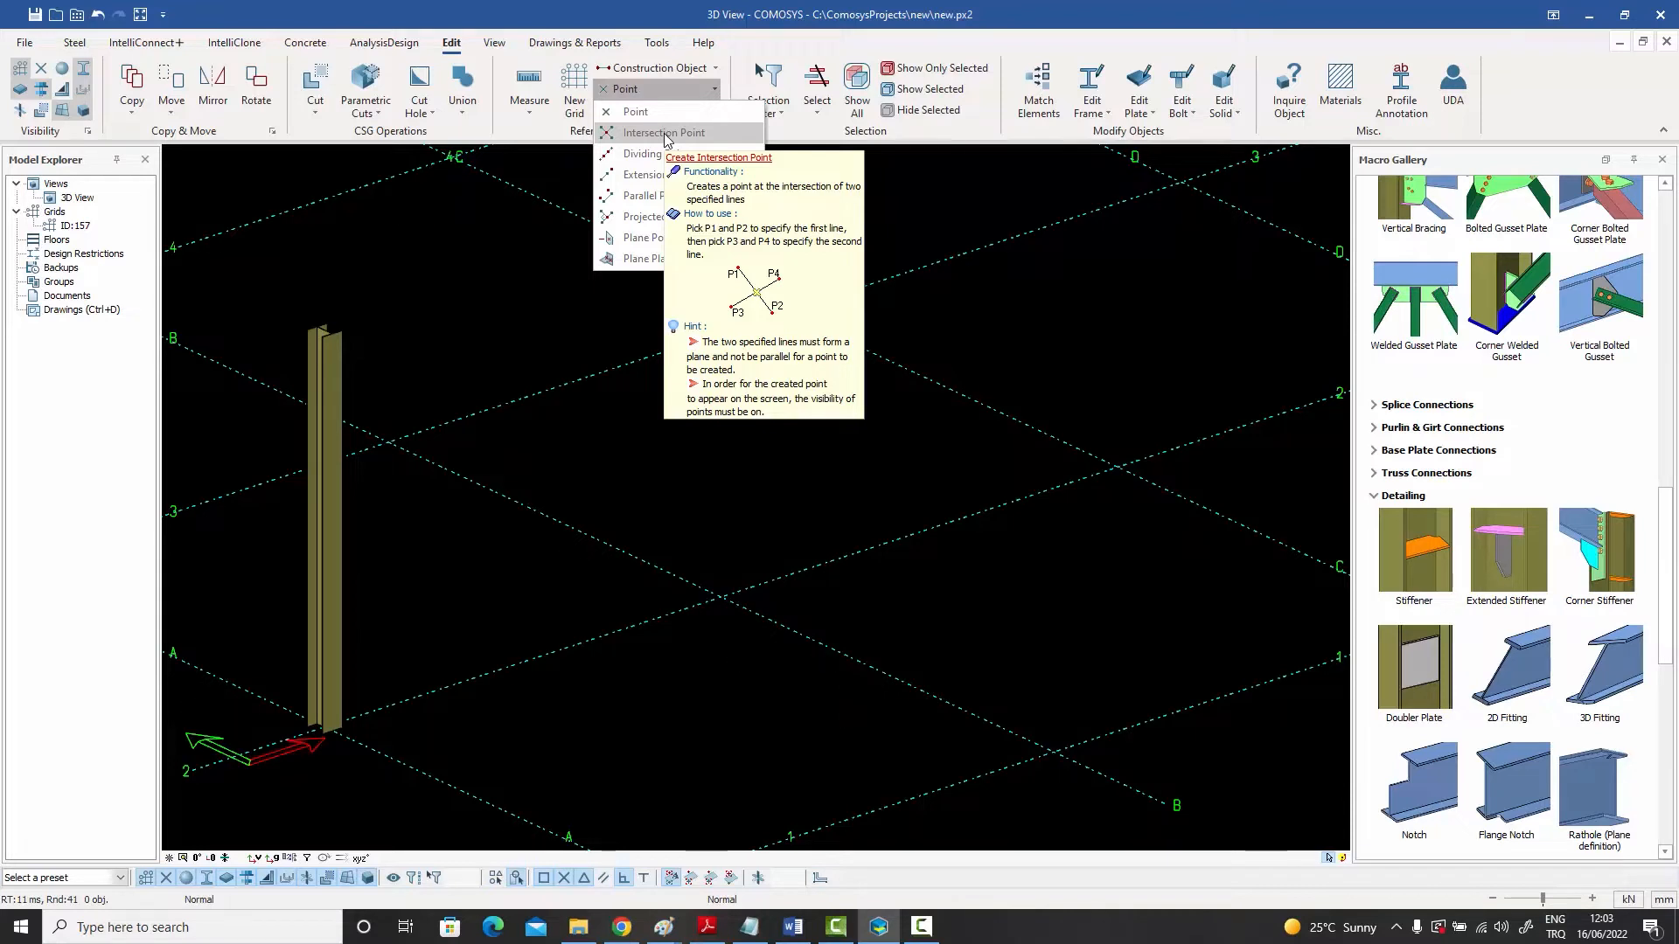
pyautogui.scroll(-4, 614, 381)
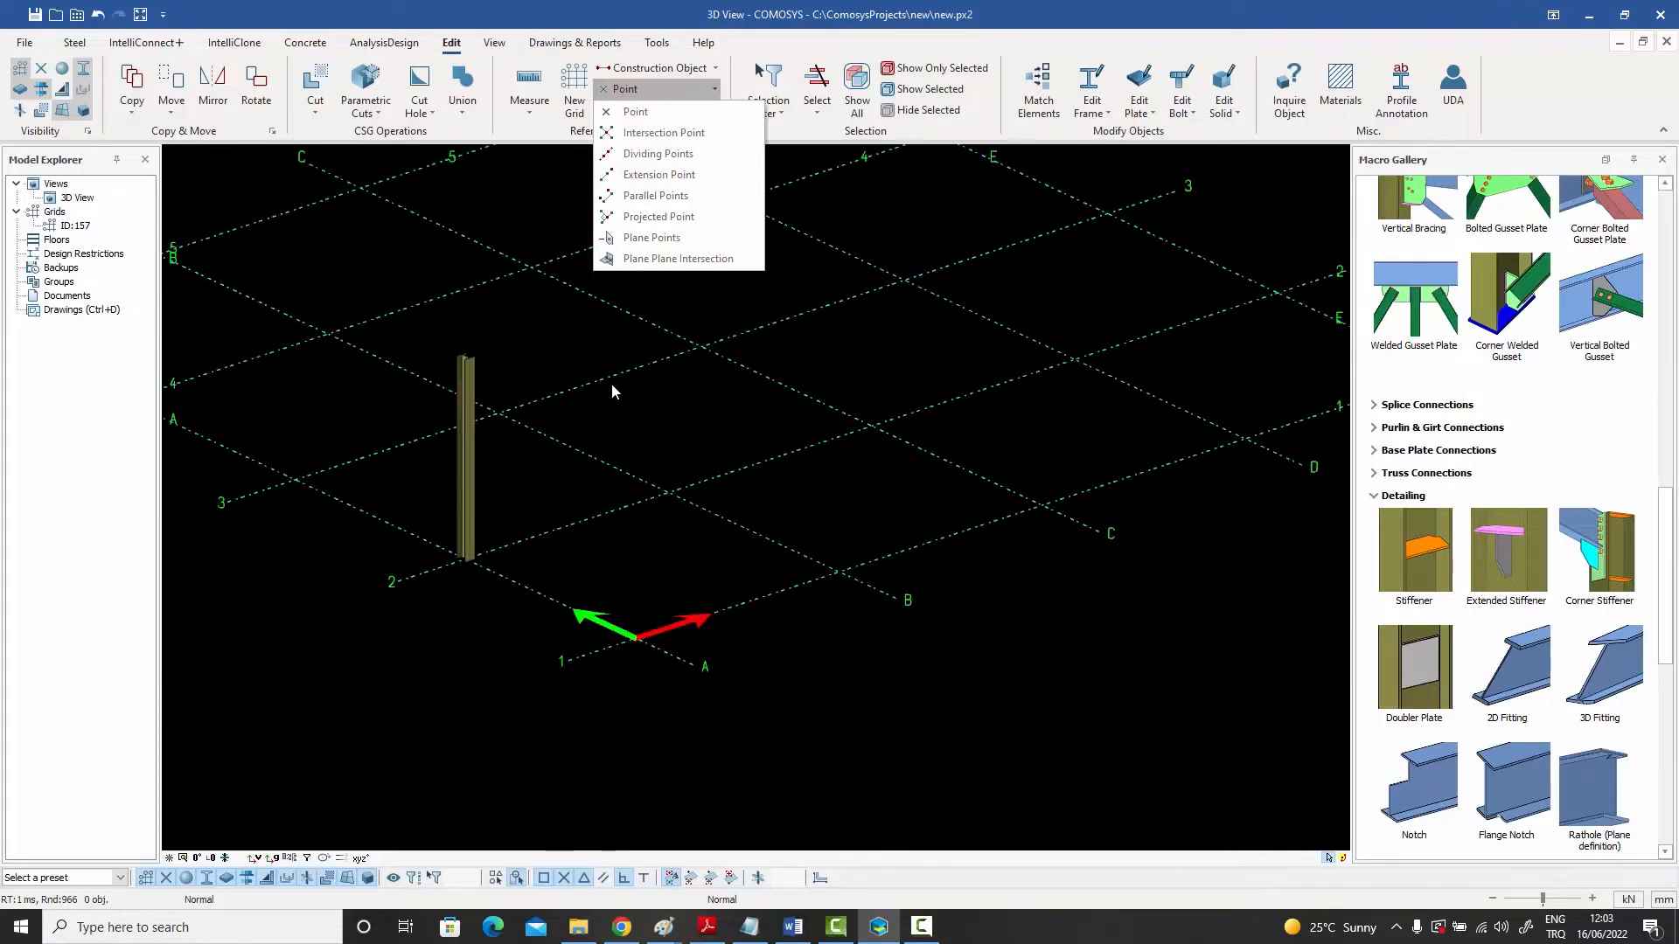
pyautogui.click(656, 134)
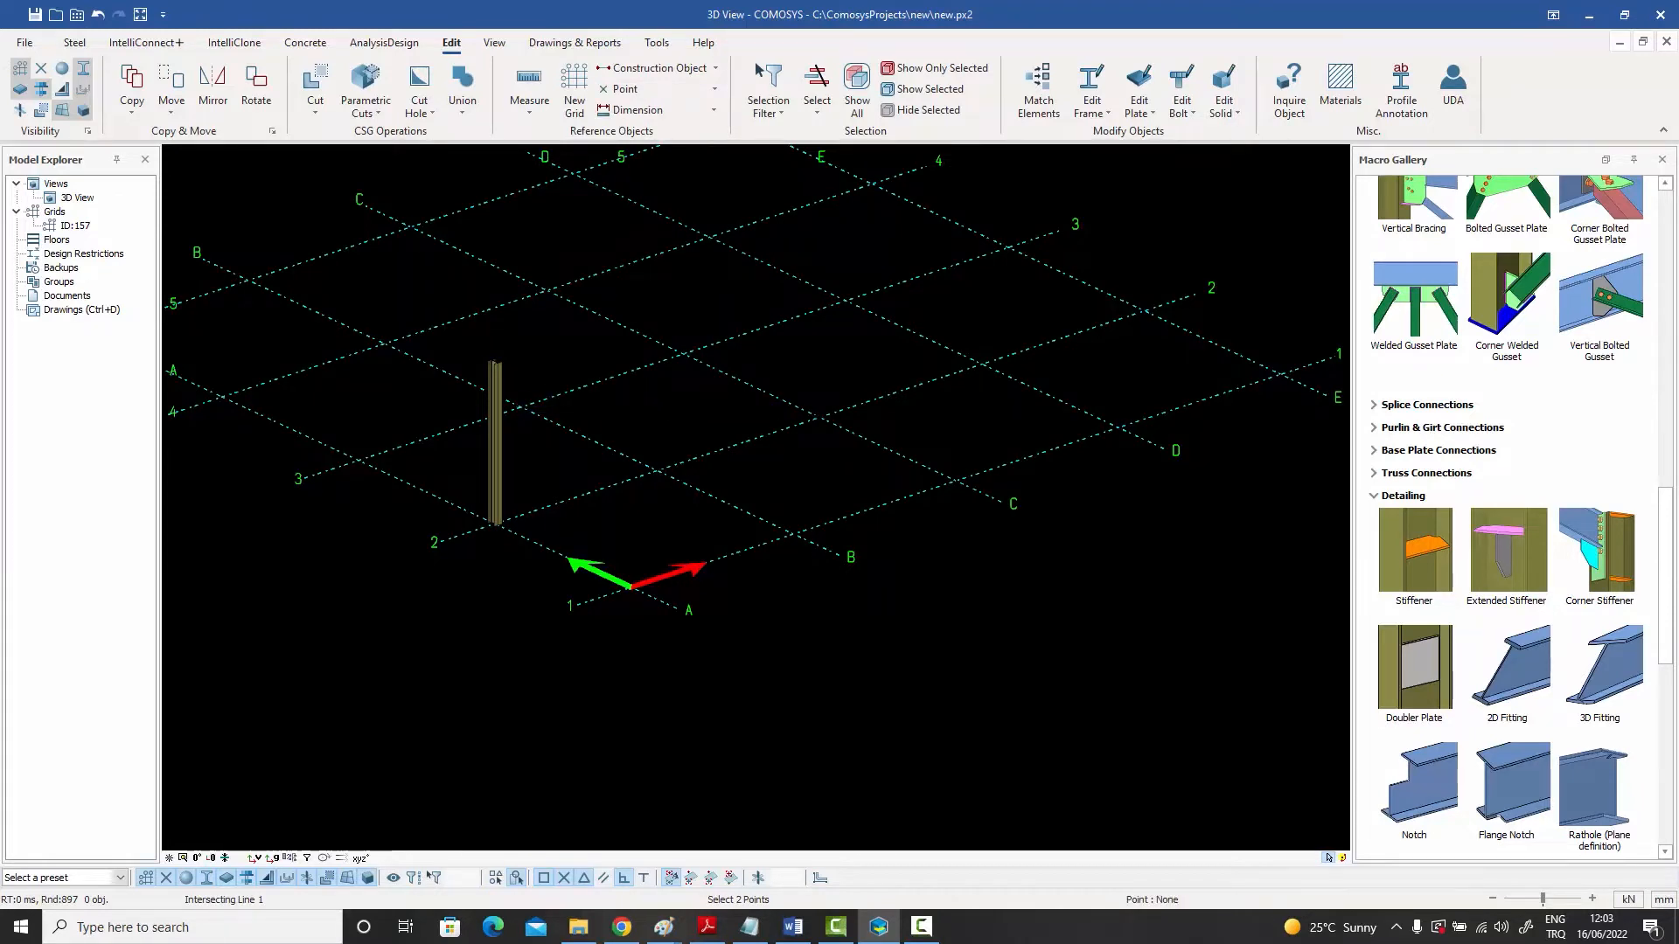
pyautogui.click(820, 418)
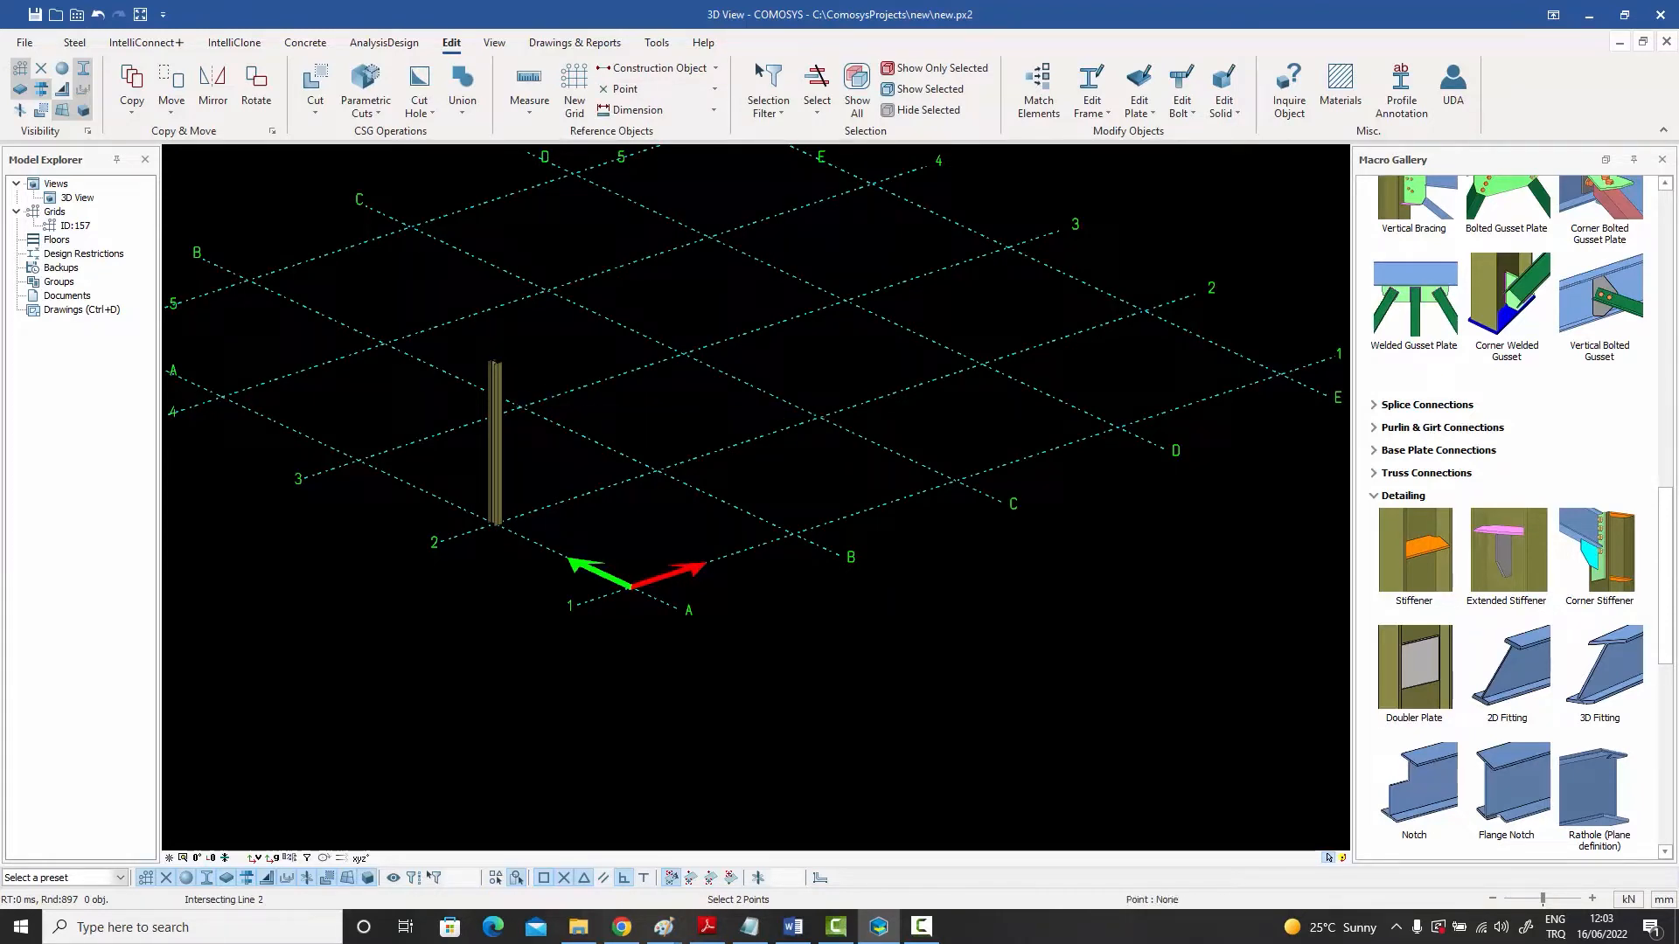
pyautogui.click(683, 353)
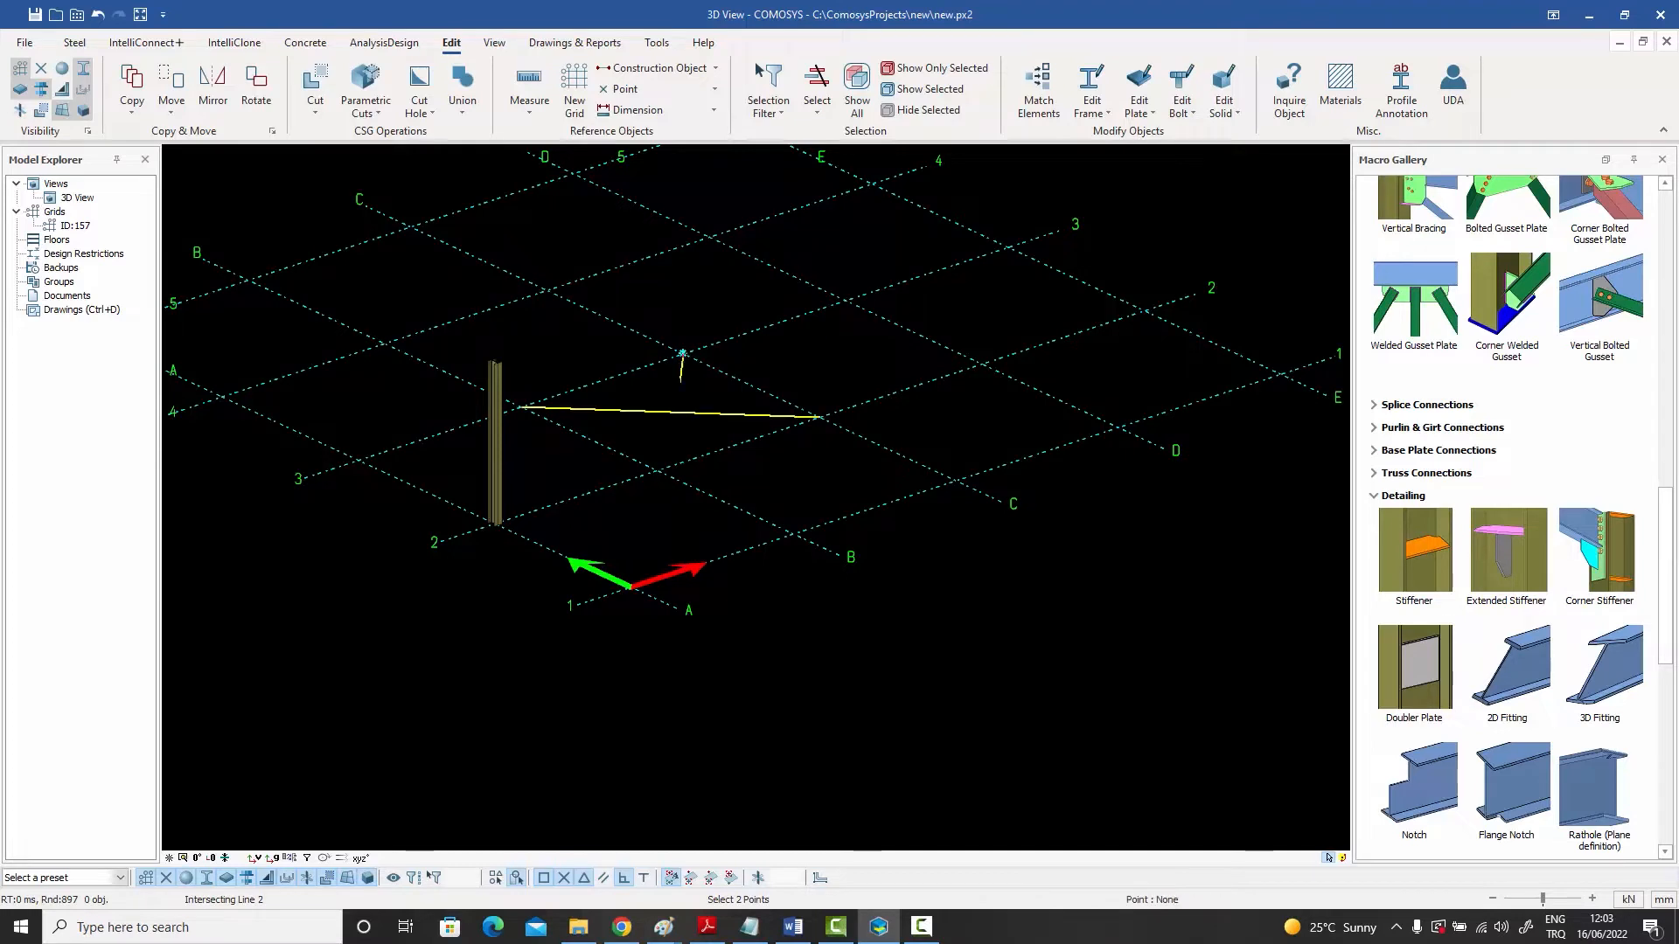
pyautogui.click(656, 469)
pyautogui.scroll(2, 691, 418)
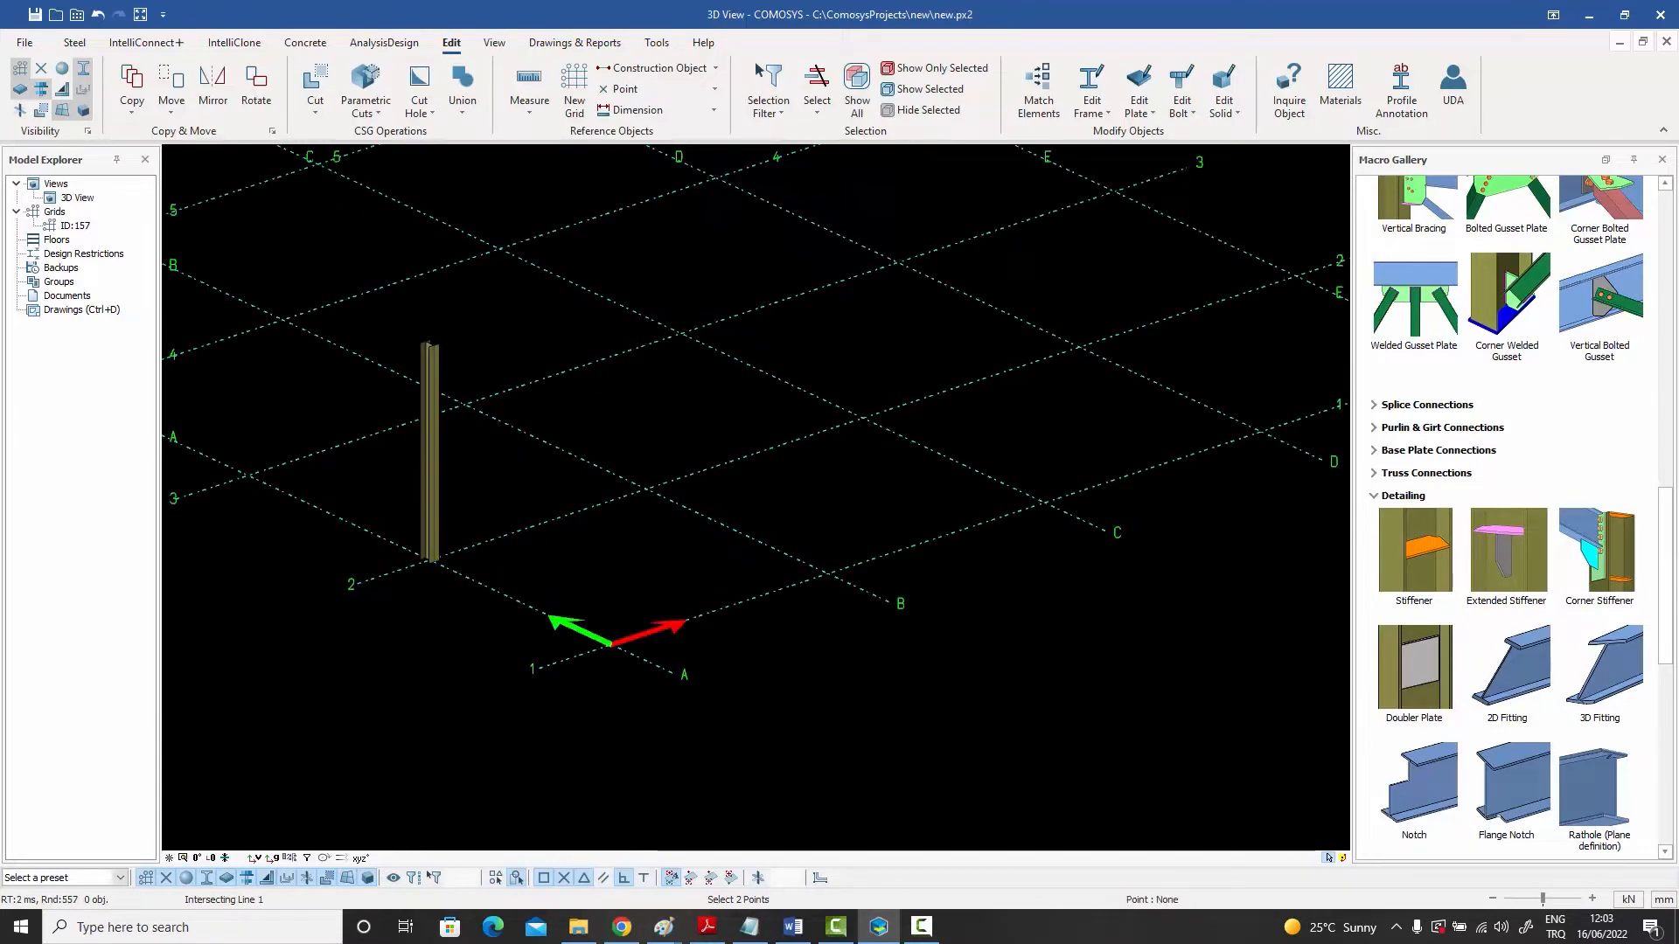
pyautogui.rightClick(691, 418)
pyautogui.click(693, 420)
pyautogui.click(67, 68)
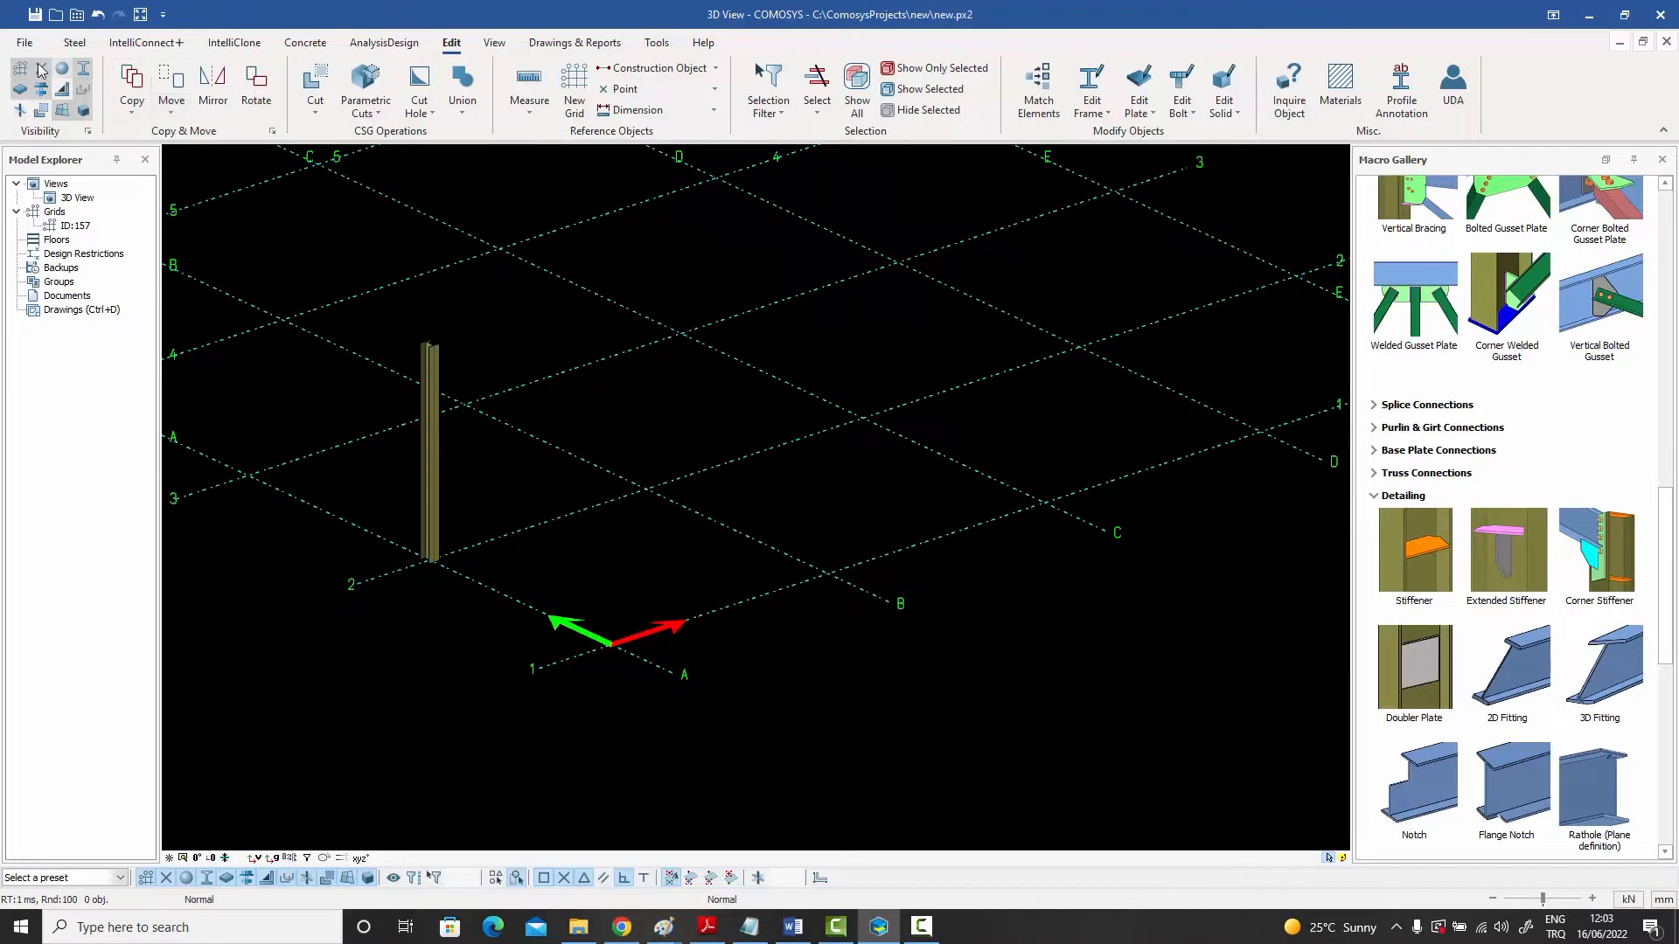
pyautogui.click(42, 69)
# - Create dividing points midway between two grid points, then midway between the first grid point and that new midpoint
pyautogui.click(714, 89)
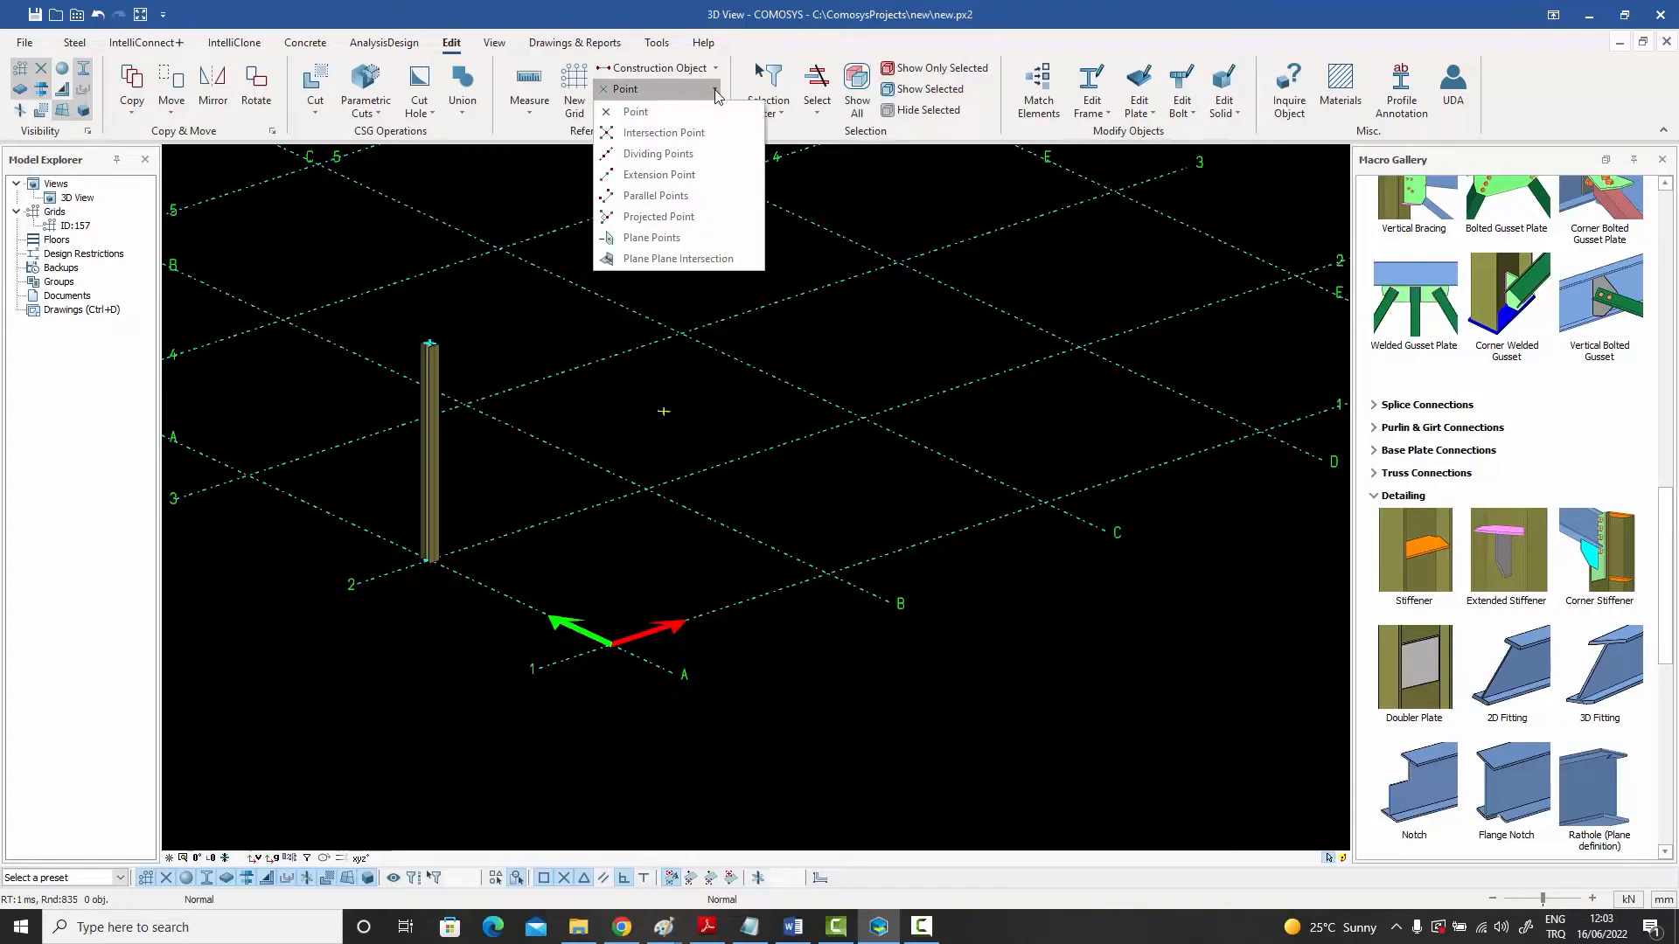
pyautogui.click(690, 155)
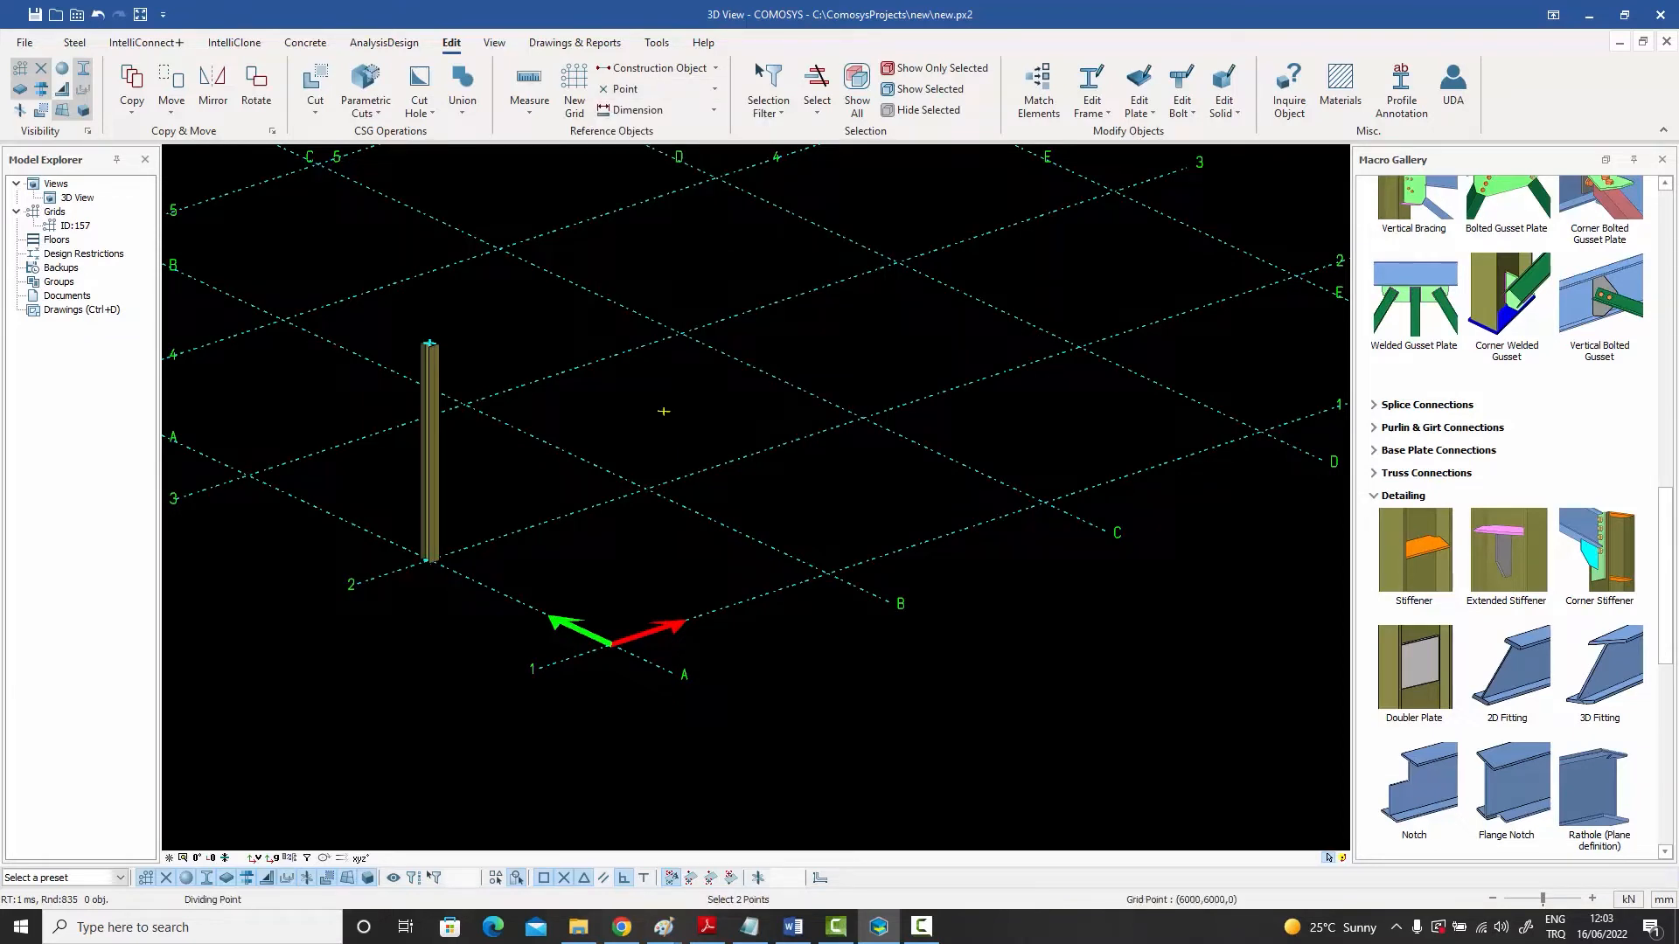
pyautogui.click(646, 488)
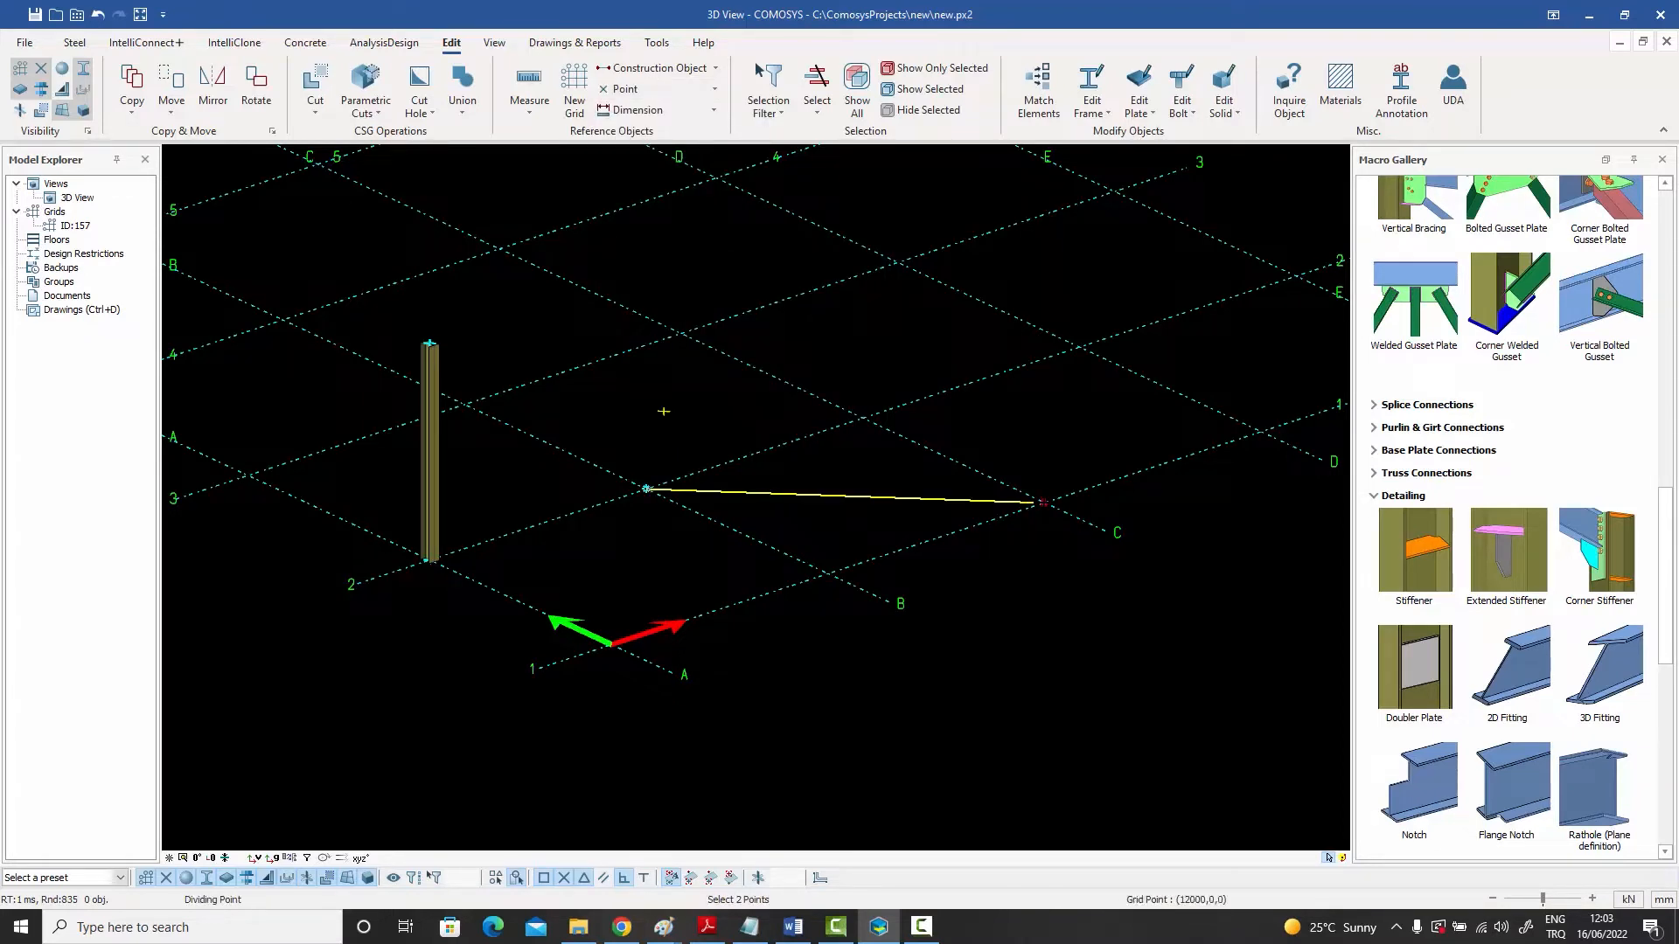
pyautogui.click(1042, 503)
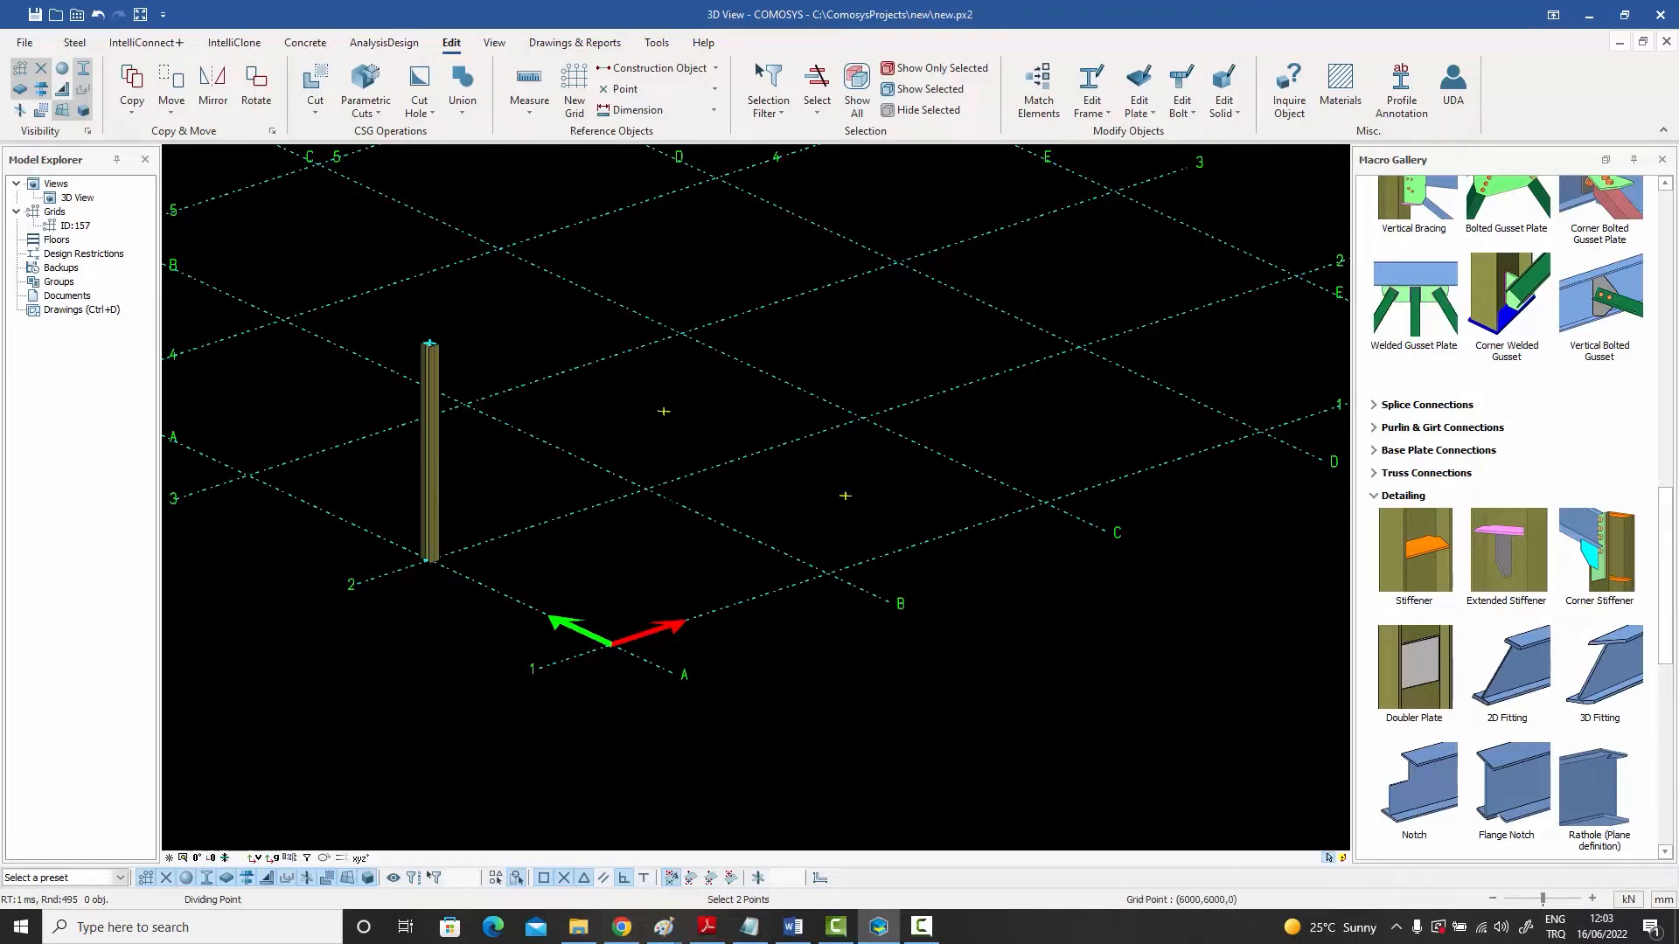
pyautogui.click(646, 488)
pyautogui.click(845, 496)
pyautogui.rightClick(862, 448)
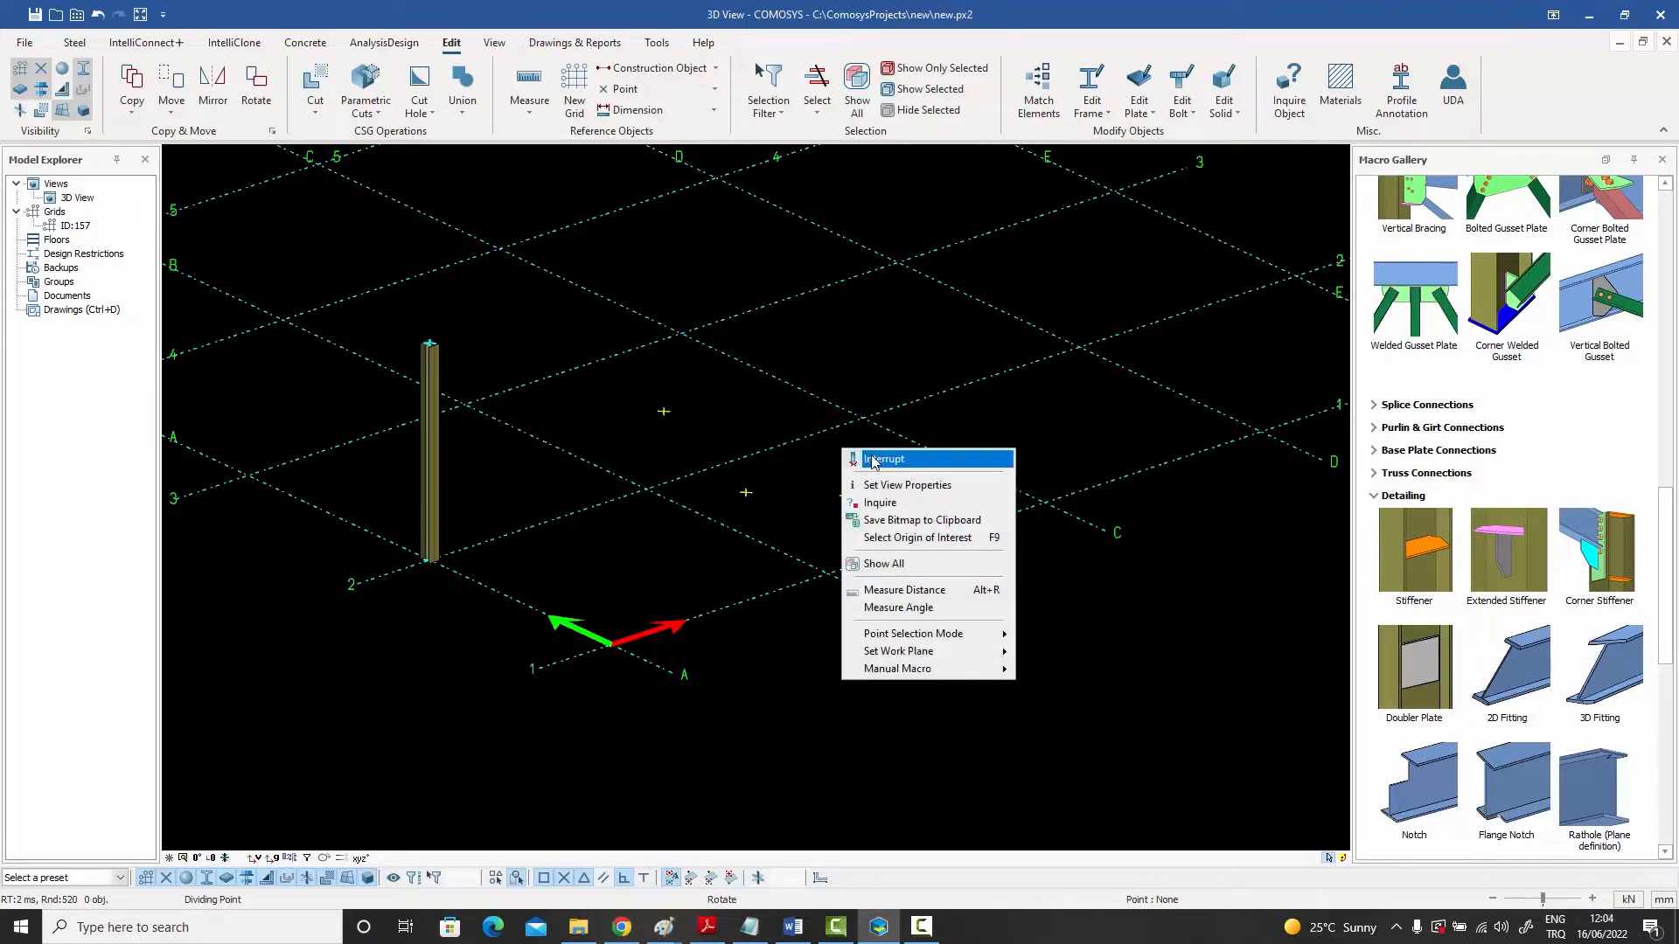
pyautogui.click(869, 456)
# - Set the dividing point count to 3 and divide the segment between the two existing dividing points
pyautogui.click(695, 90)
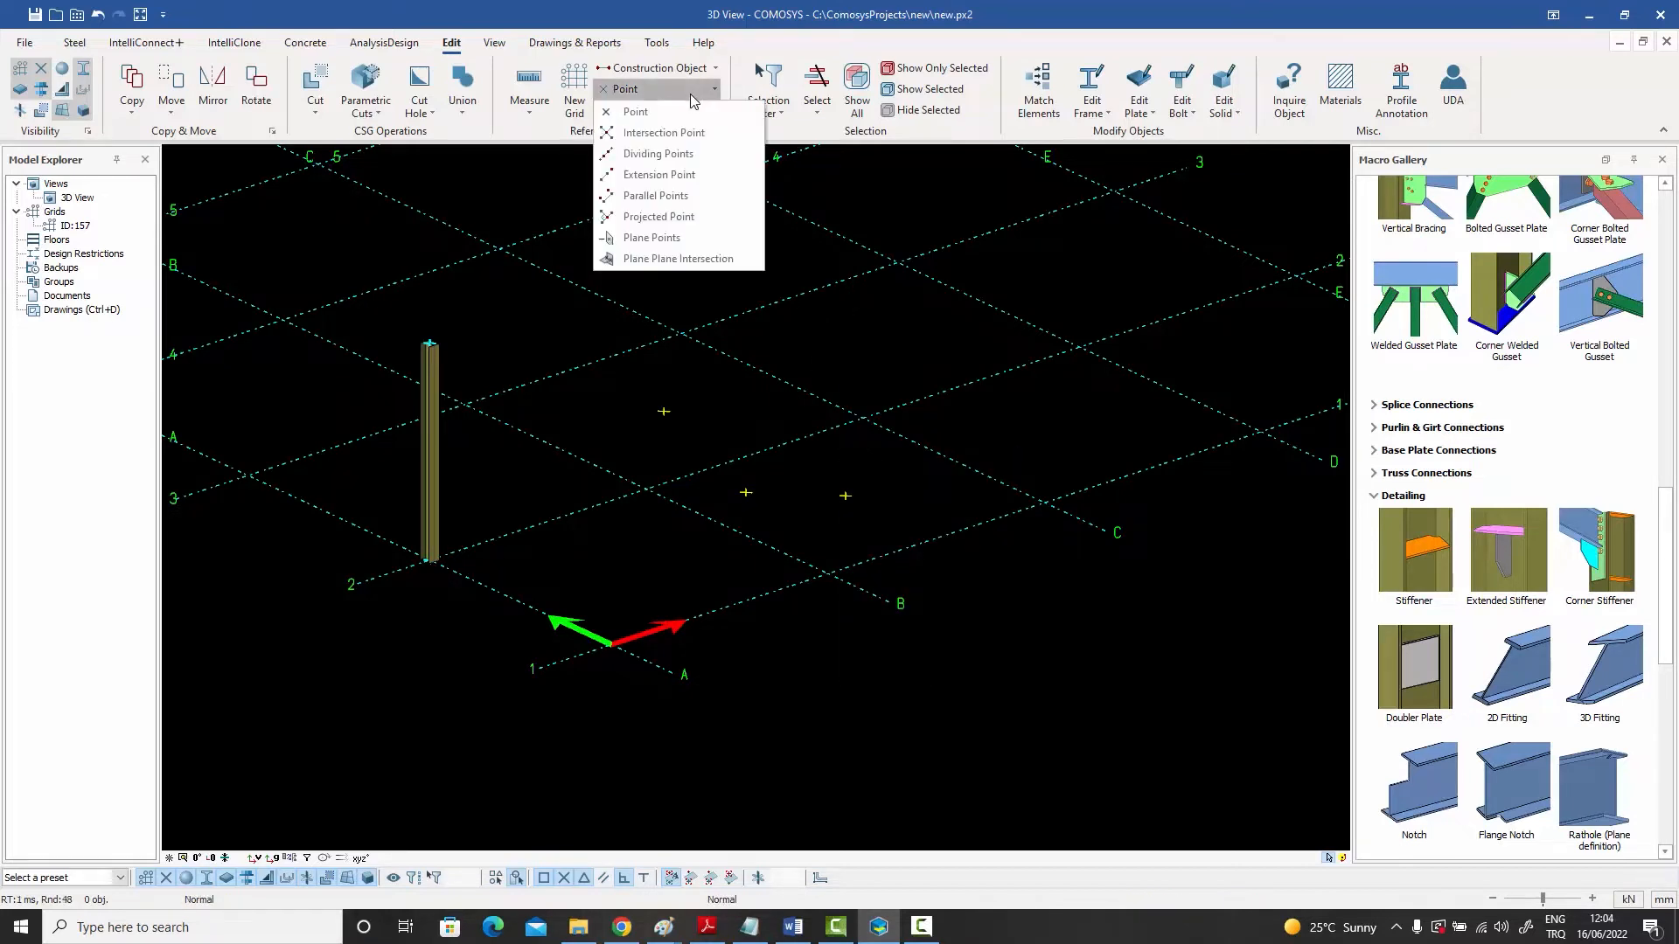
pyautogui.click(680, 163)
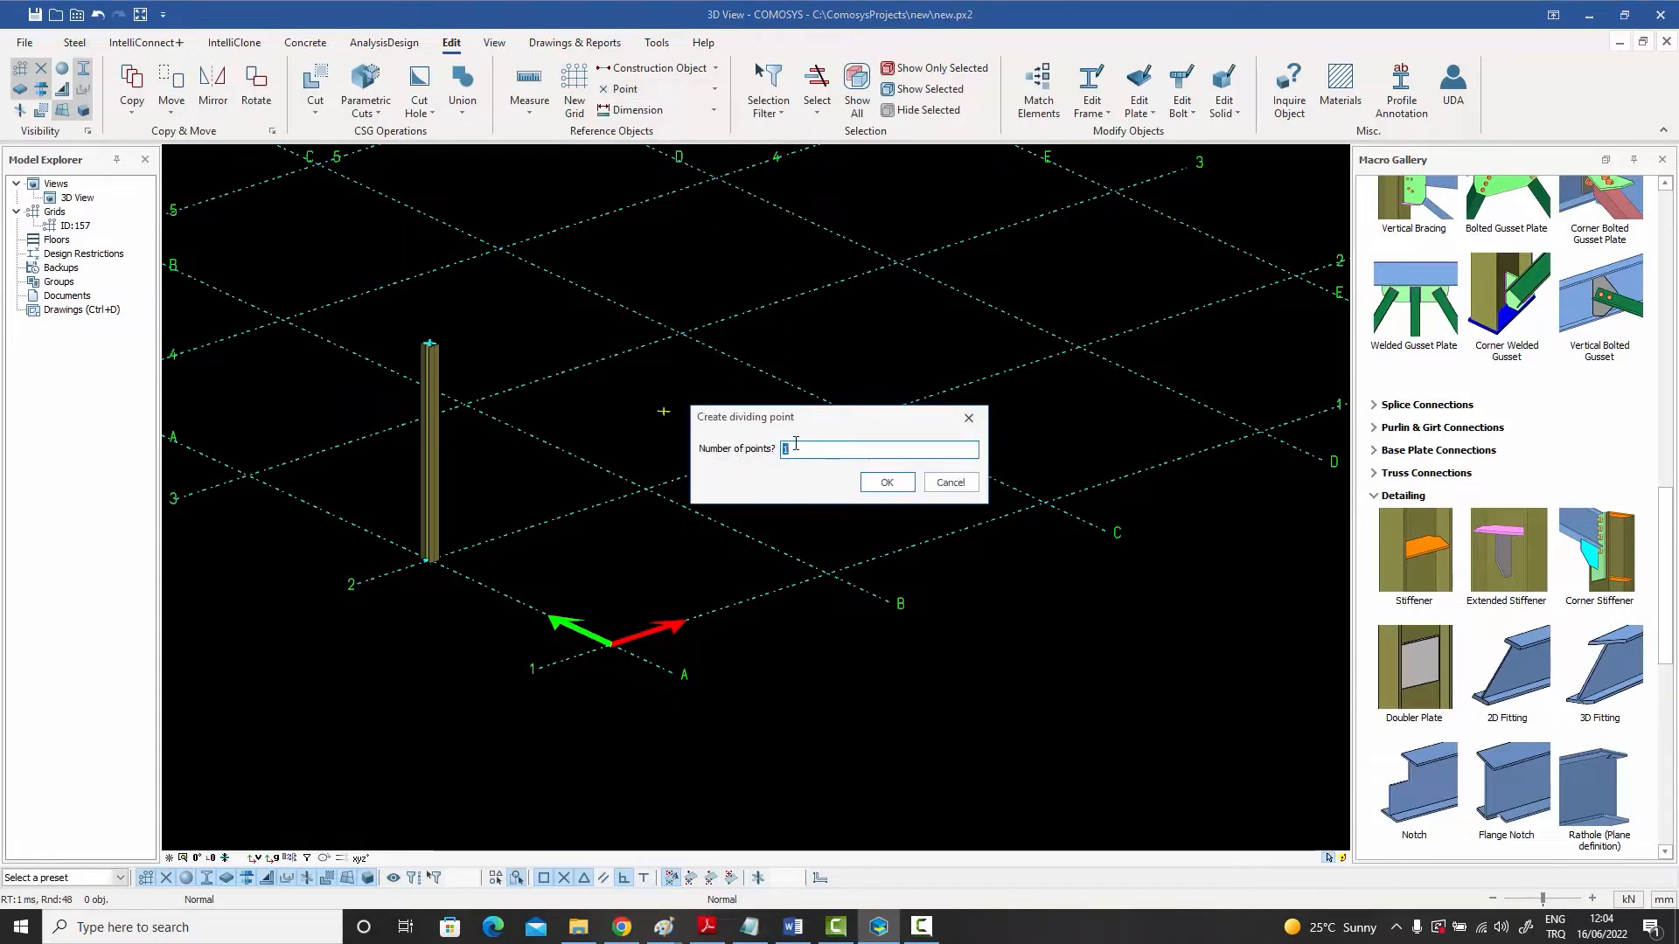
pyautogui.write('3')
pyautogui.click(887, 483)
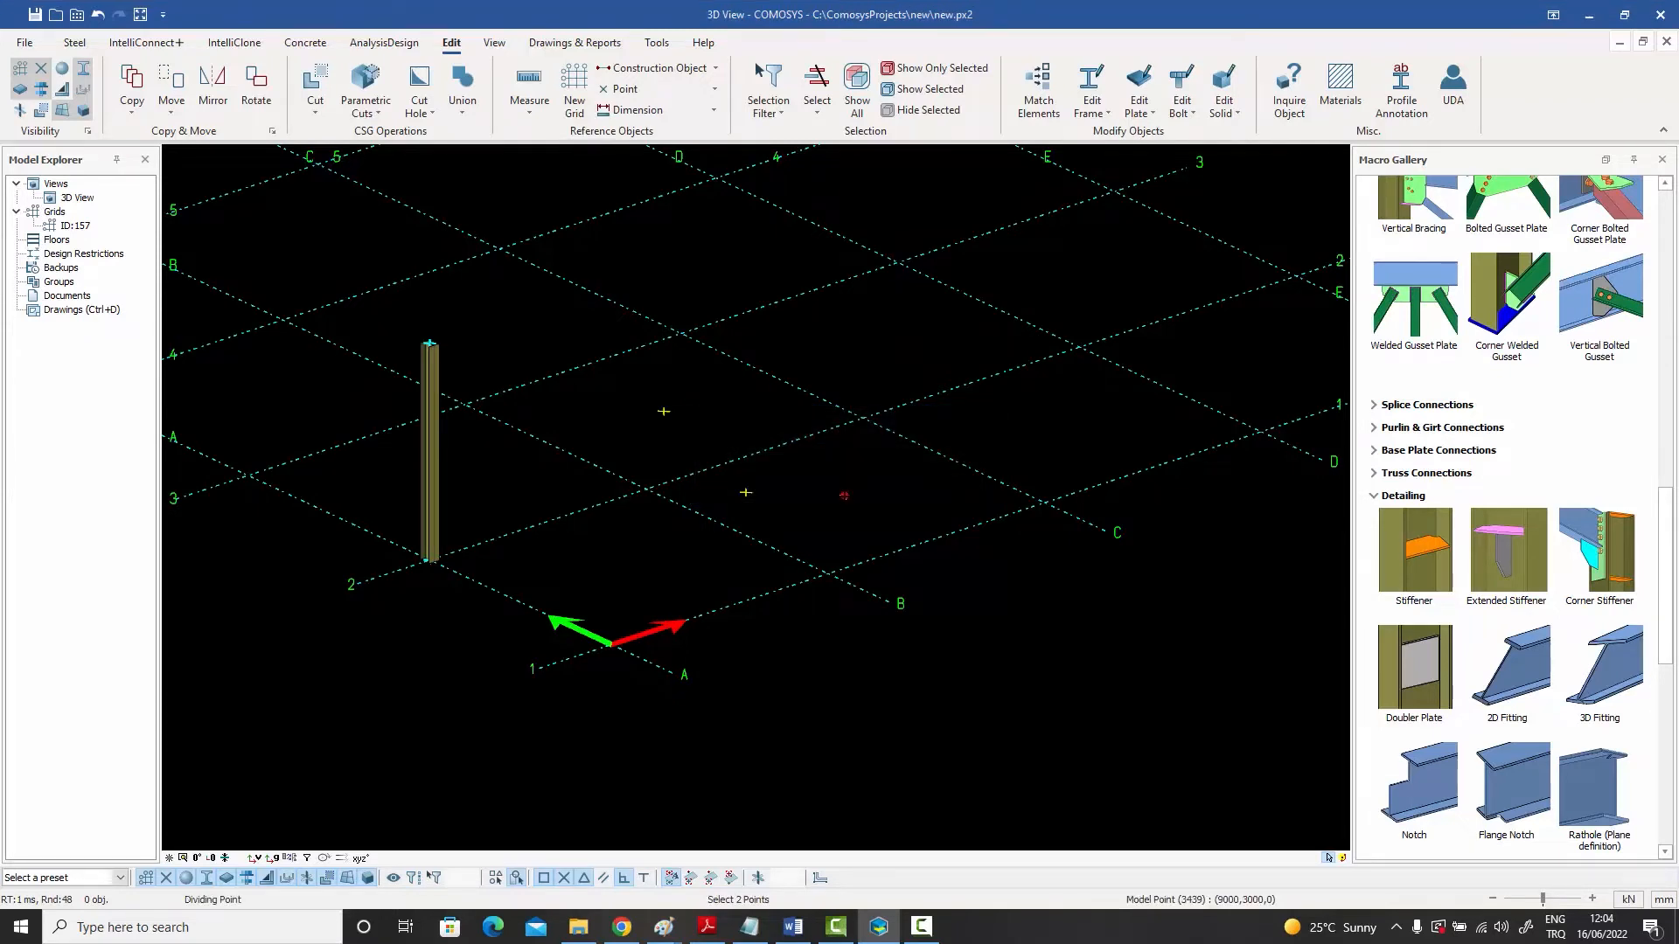
pyautogui.click(845, 495)
pyautogui.rightClick(815, 468)
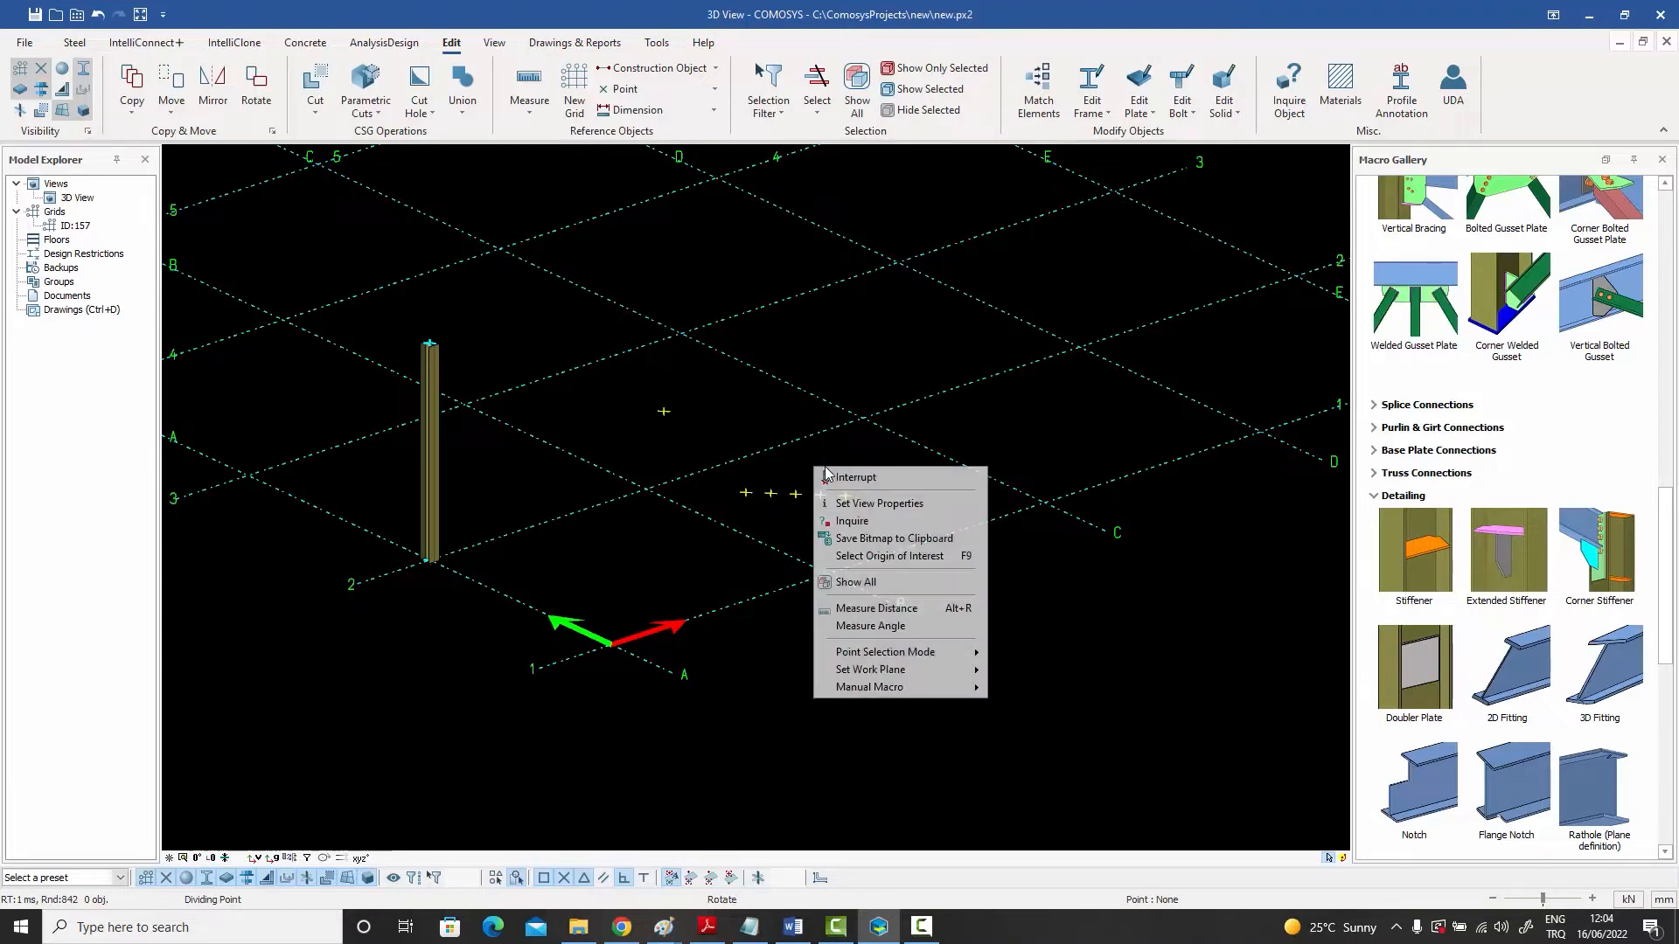
pyautogui.click(873, 480)
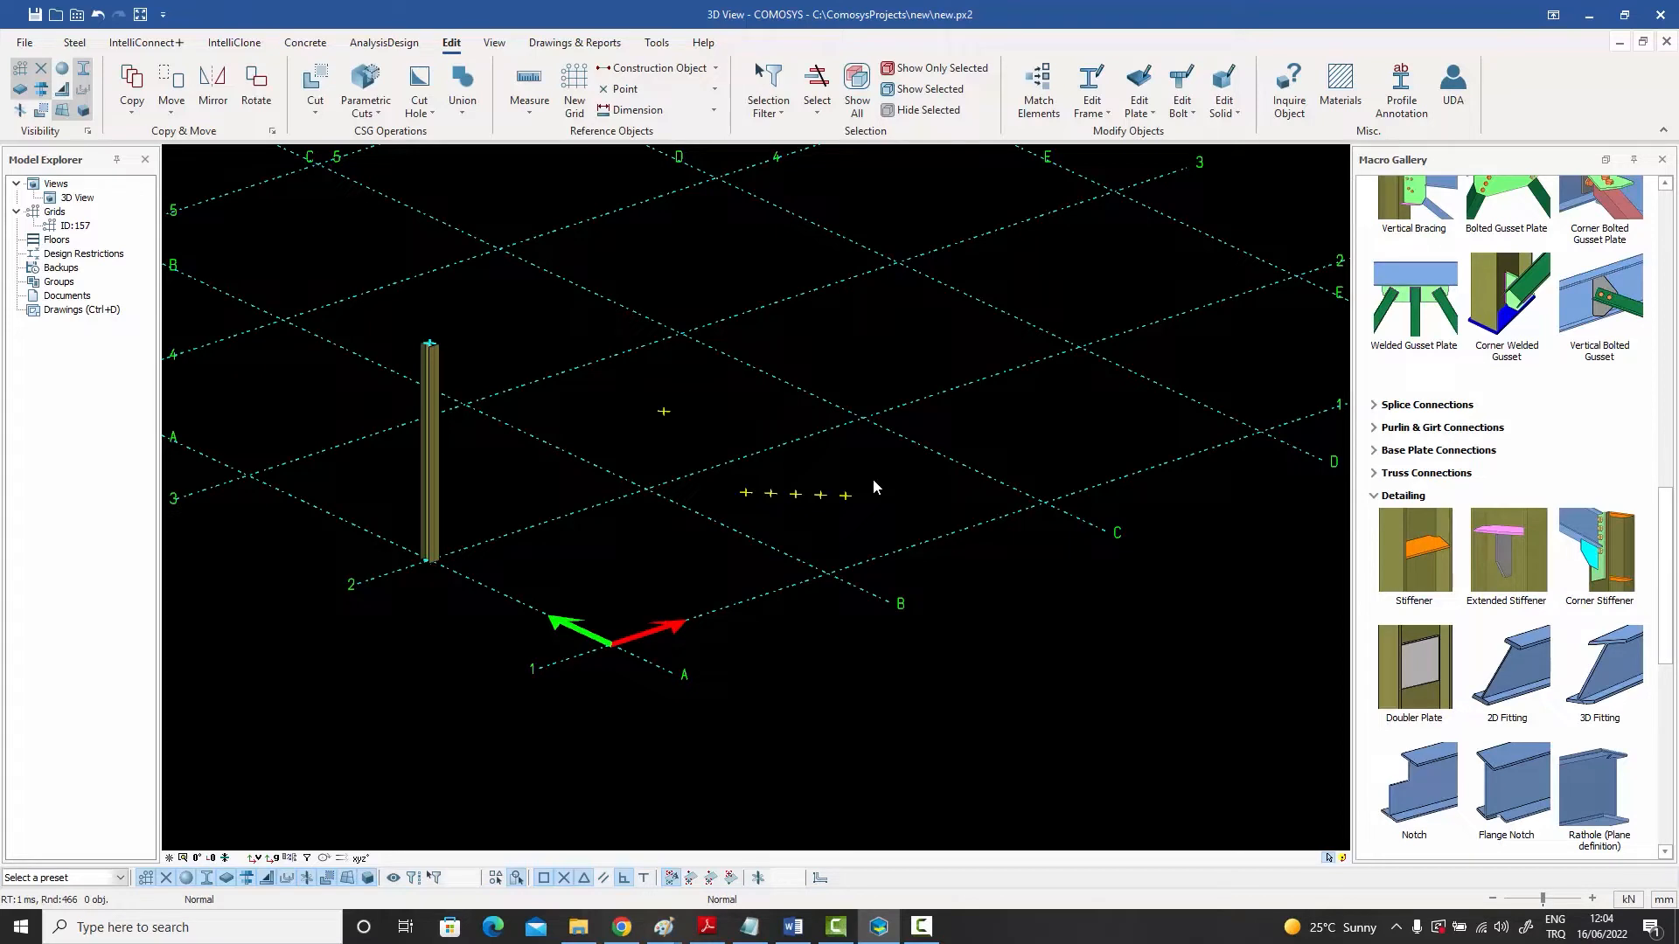
# - Set the dividing point count to 5 and divide two grid segments running out from one grid intersection
pyautogui.click(661, 88)
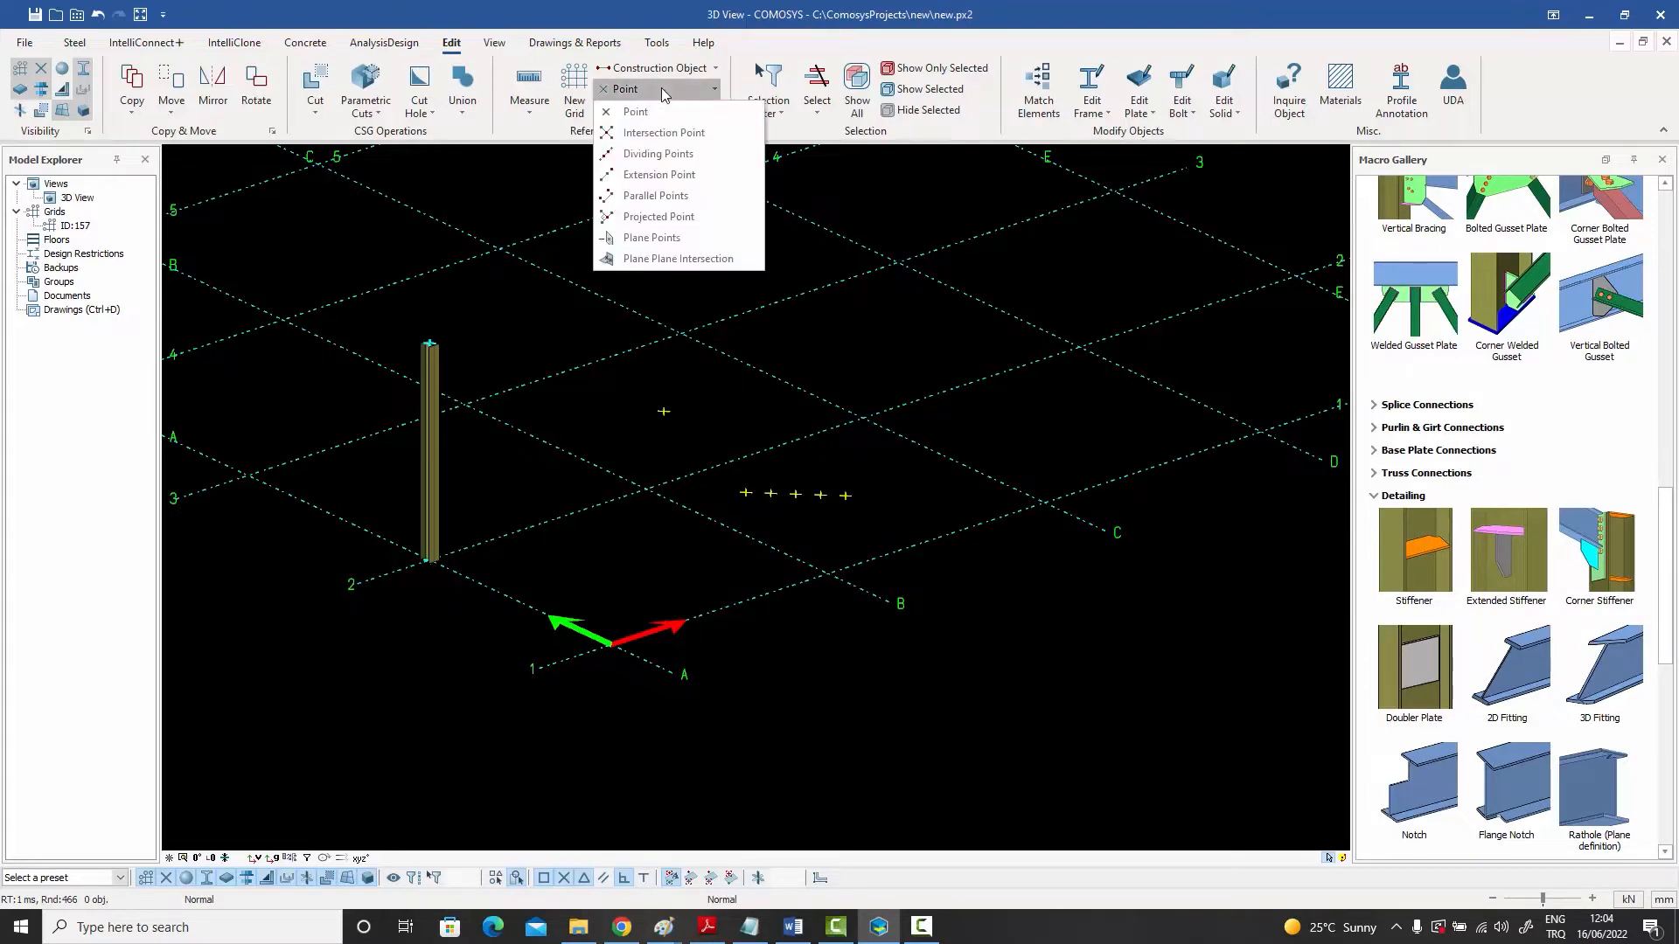
pyautogui.click(651, 154)
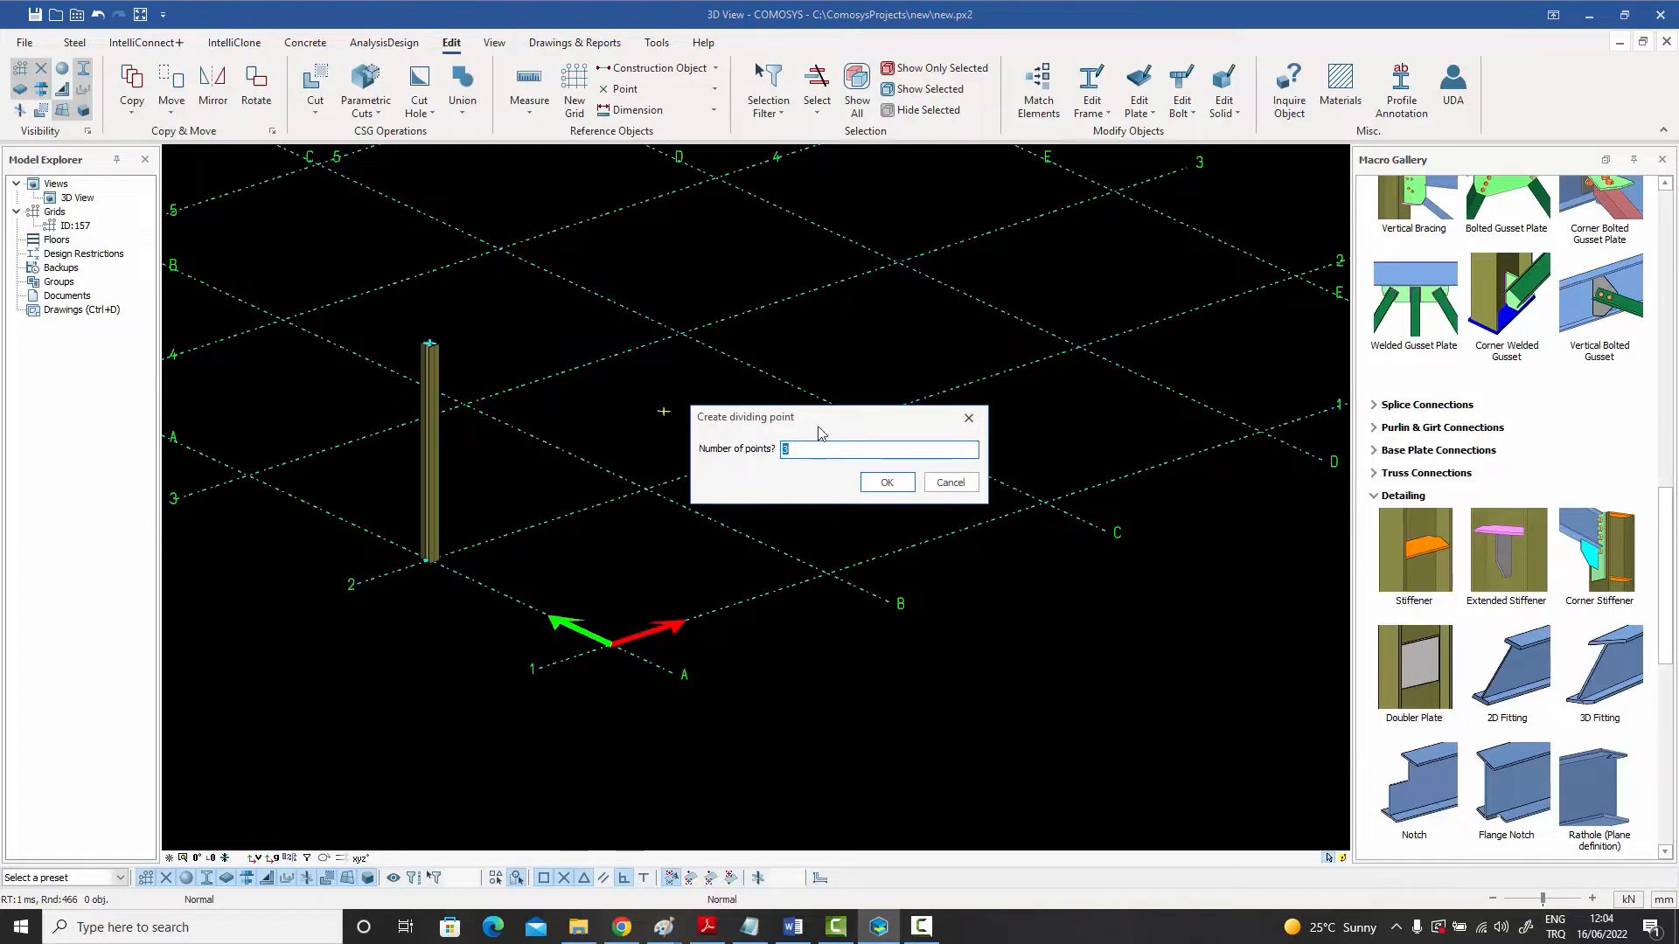
pyautogui.write('5')
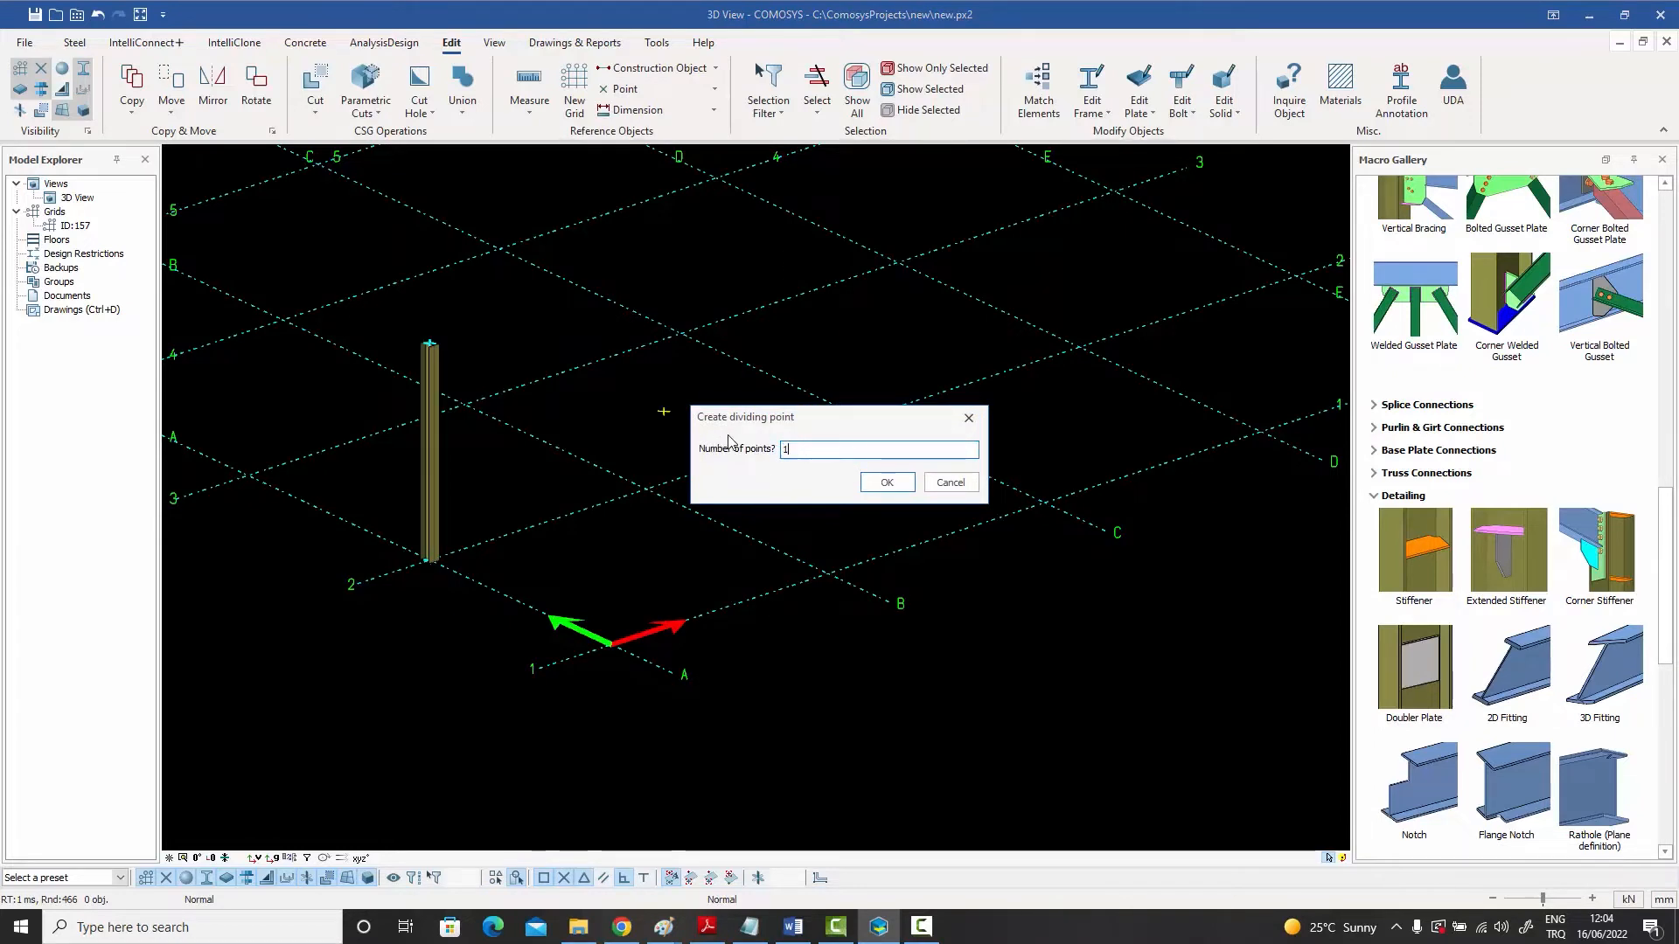
pyautogui.click(885, 482)
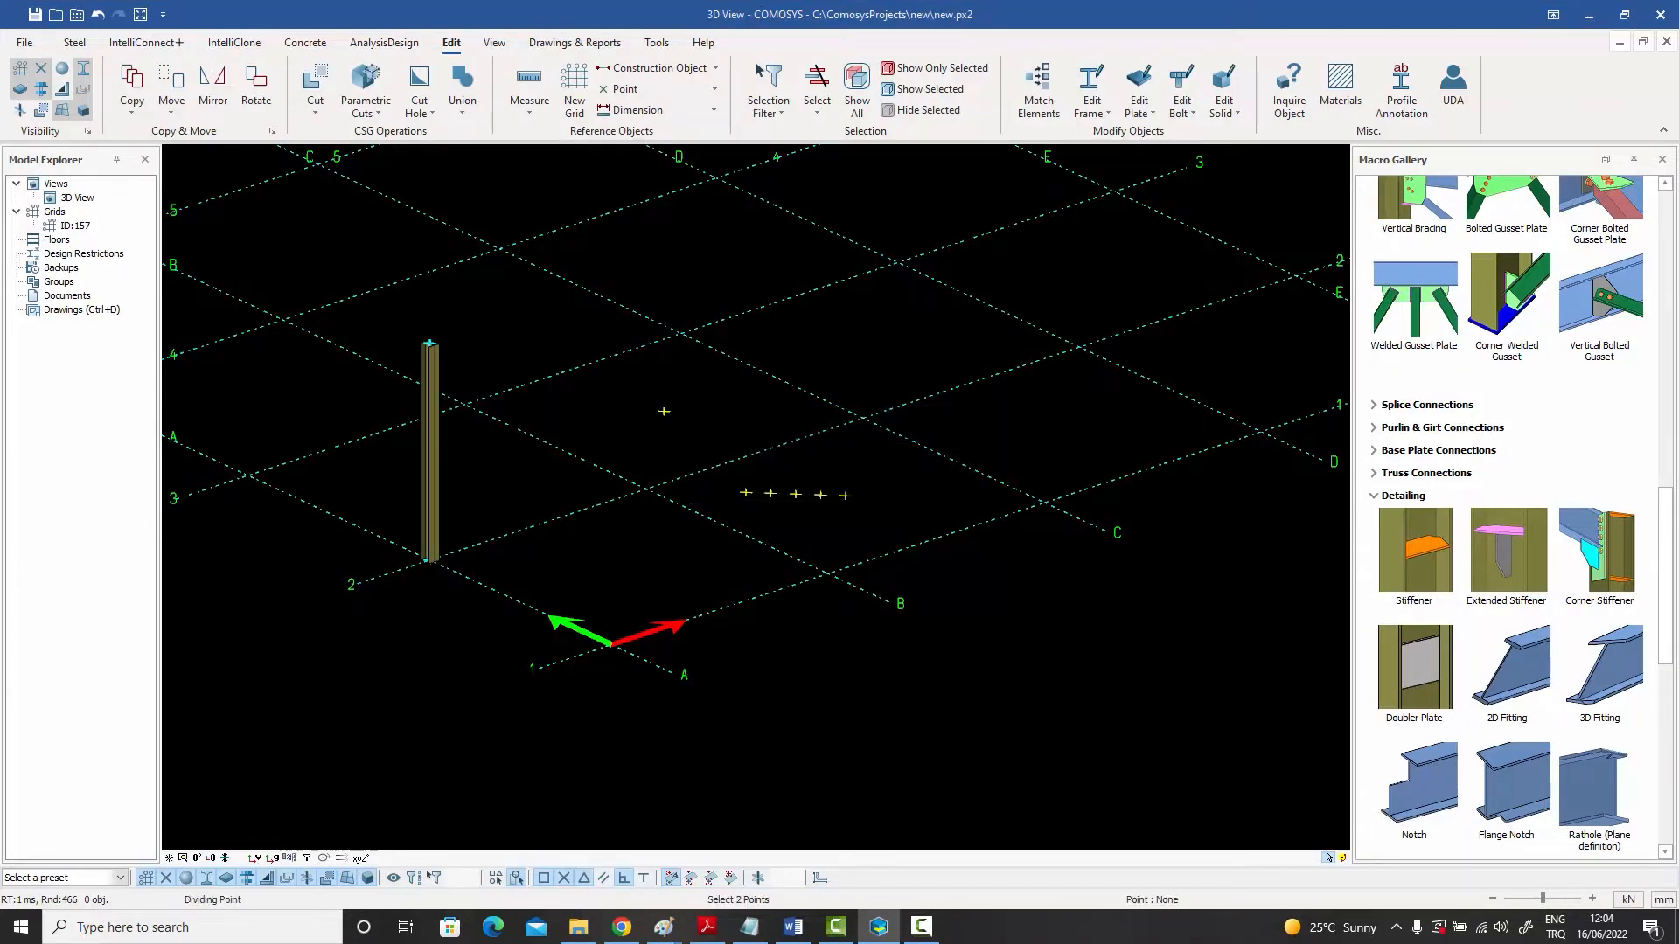
pyautogui.rightClick(854, 367)
pyautogui.click(874, 375)
pyautogui.moveTo(875, 375); pyautogui.dragTo(839, 381)
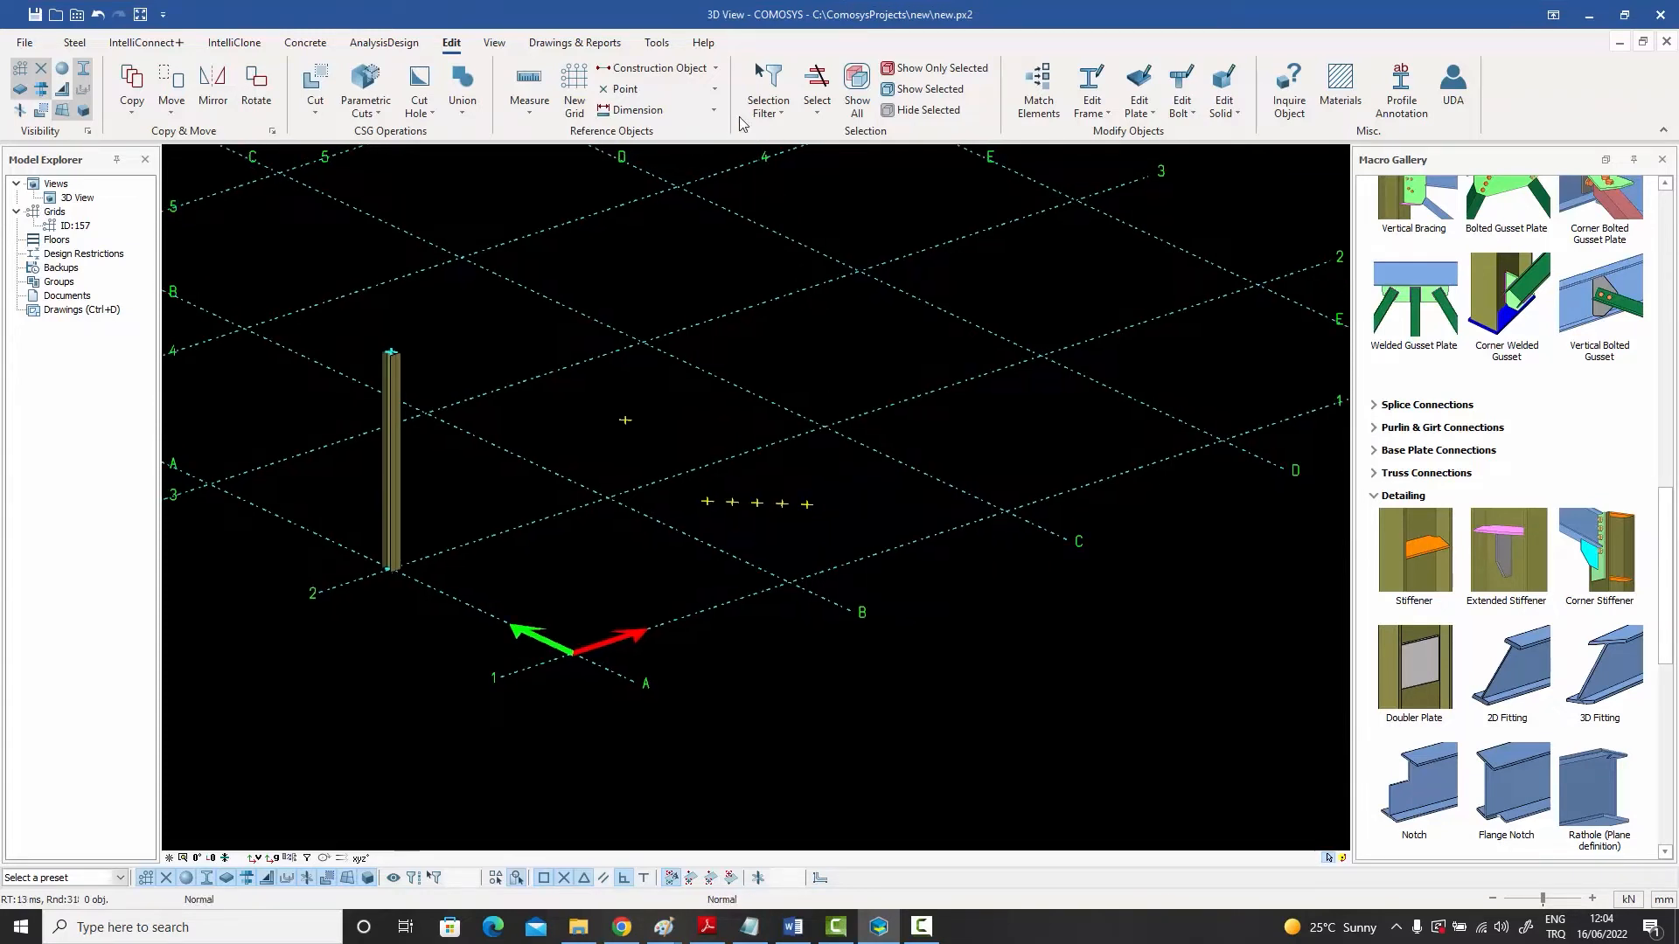
pyautogui.click(700, 89)
pyautogui.click(673, 154)
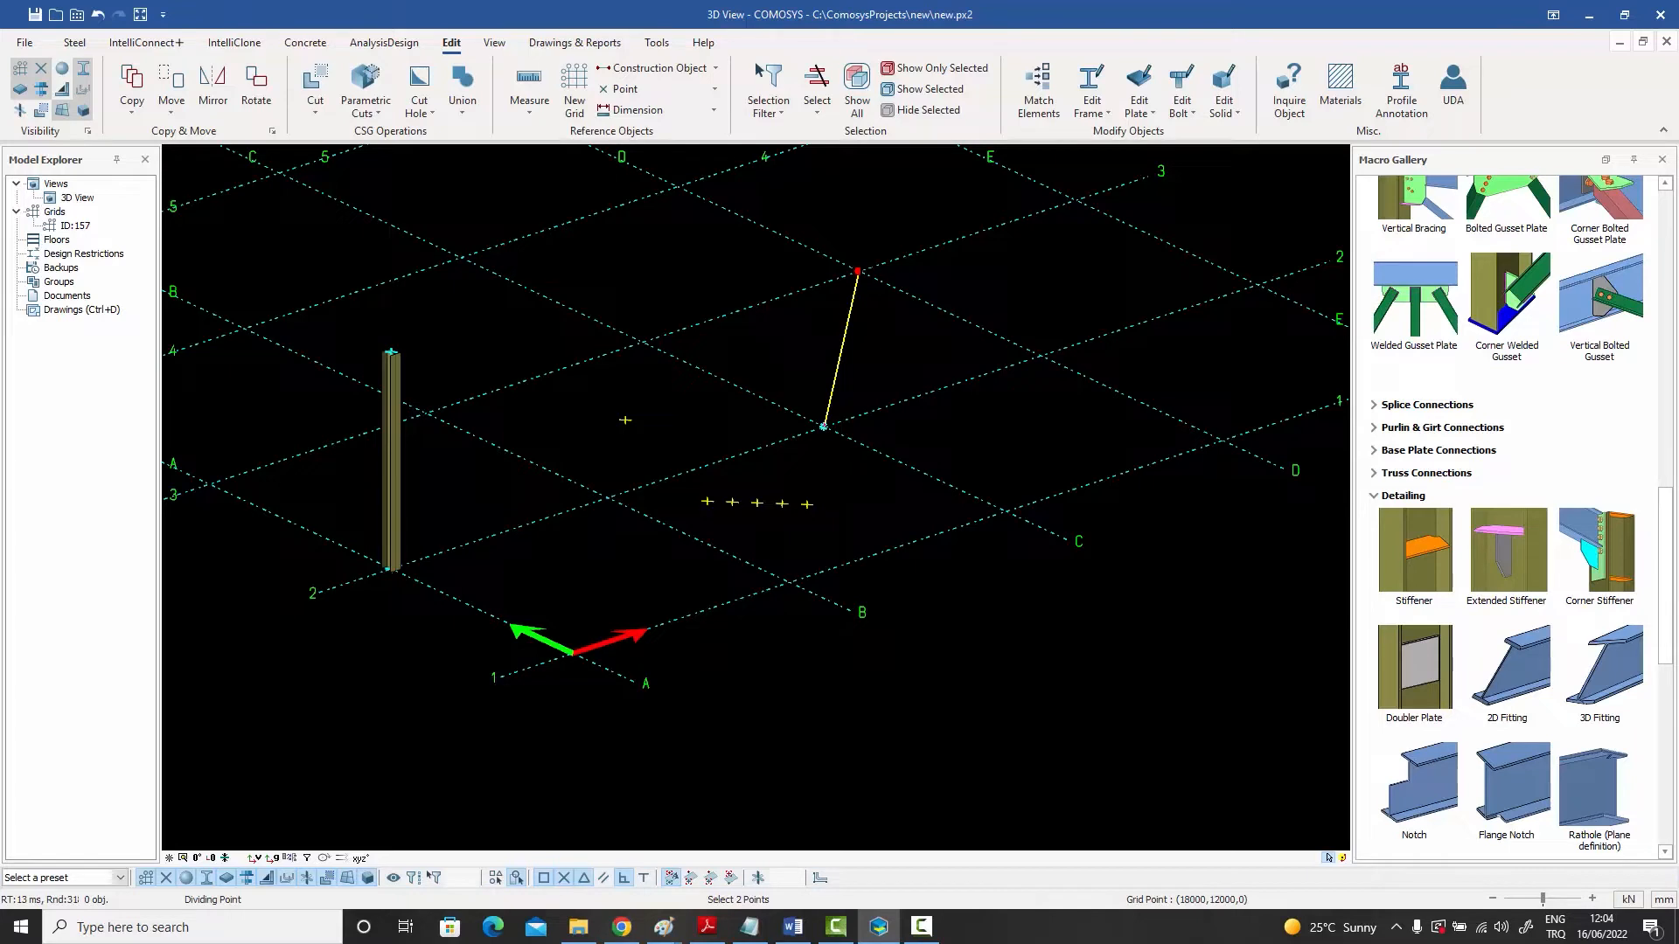
pyautogui.click(823, 426)
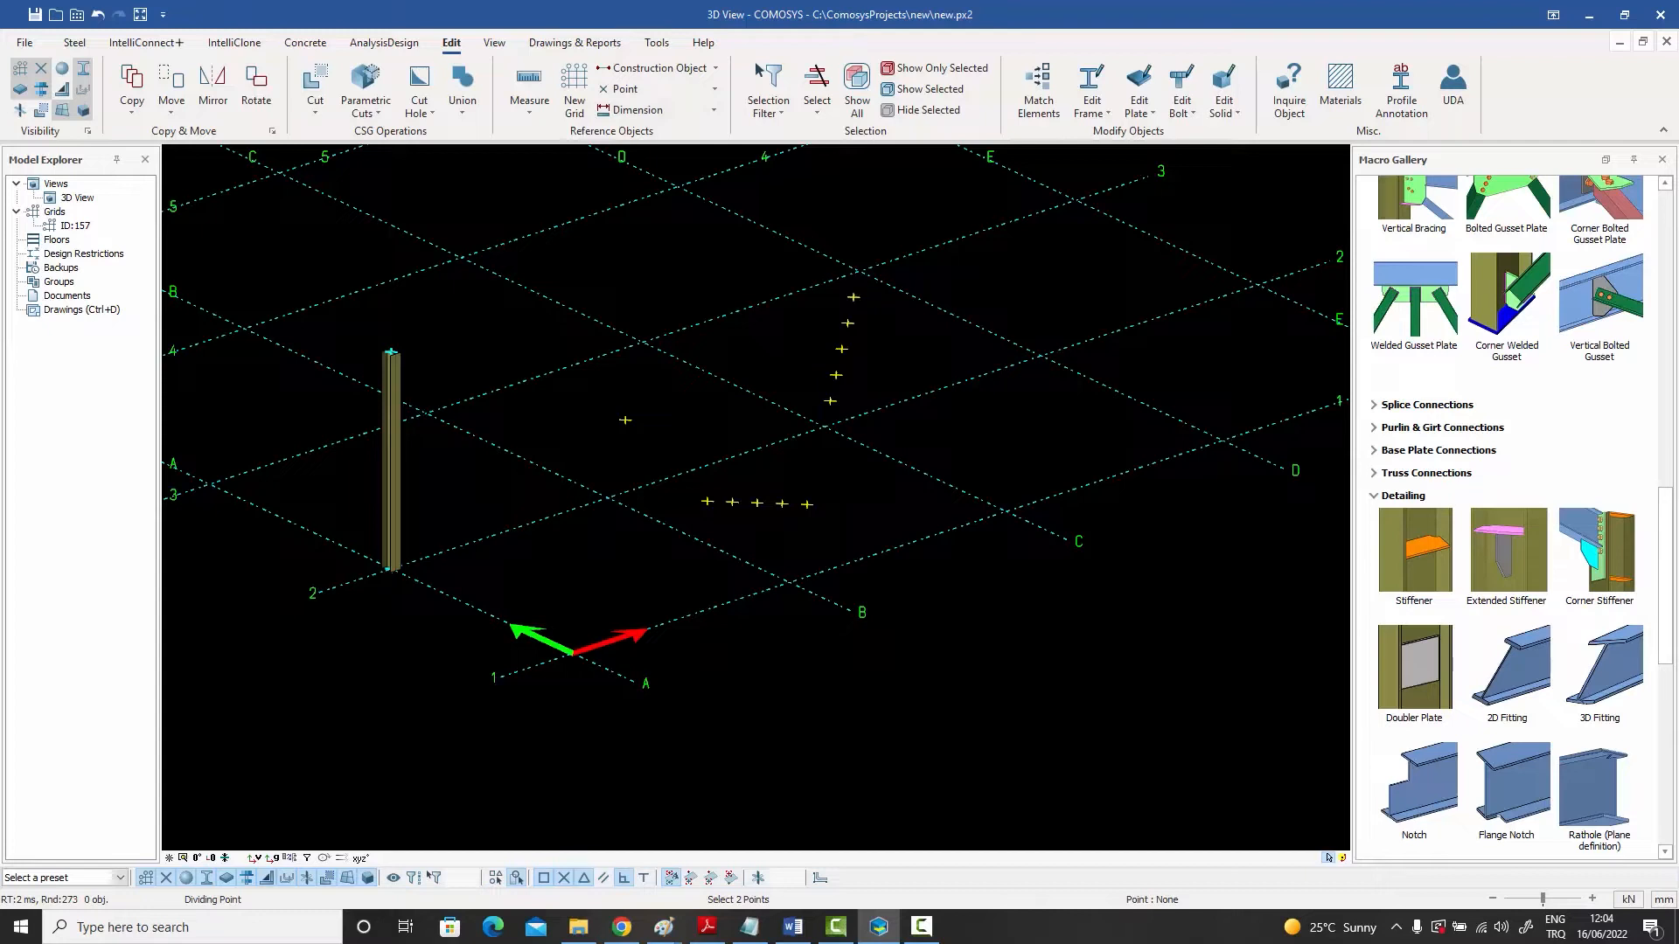
pyautogui.click(823, 427)
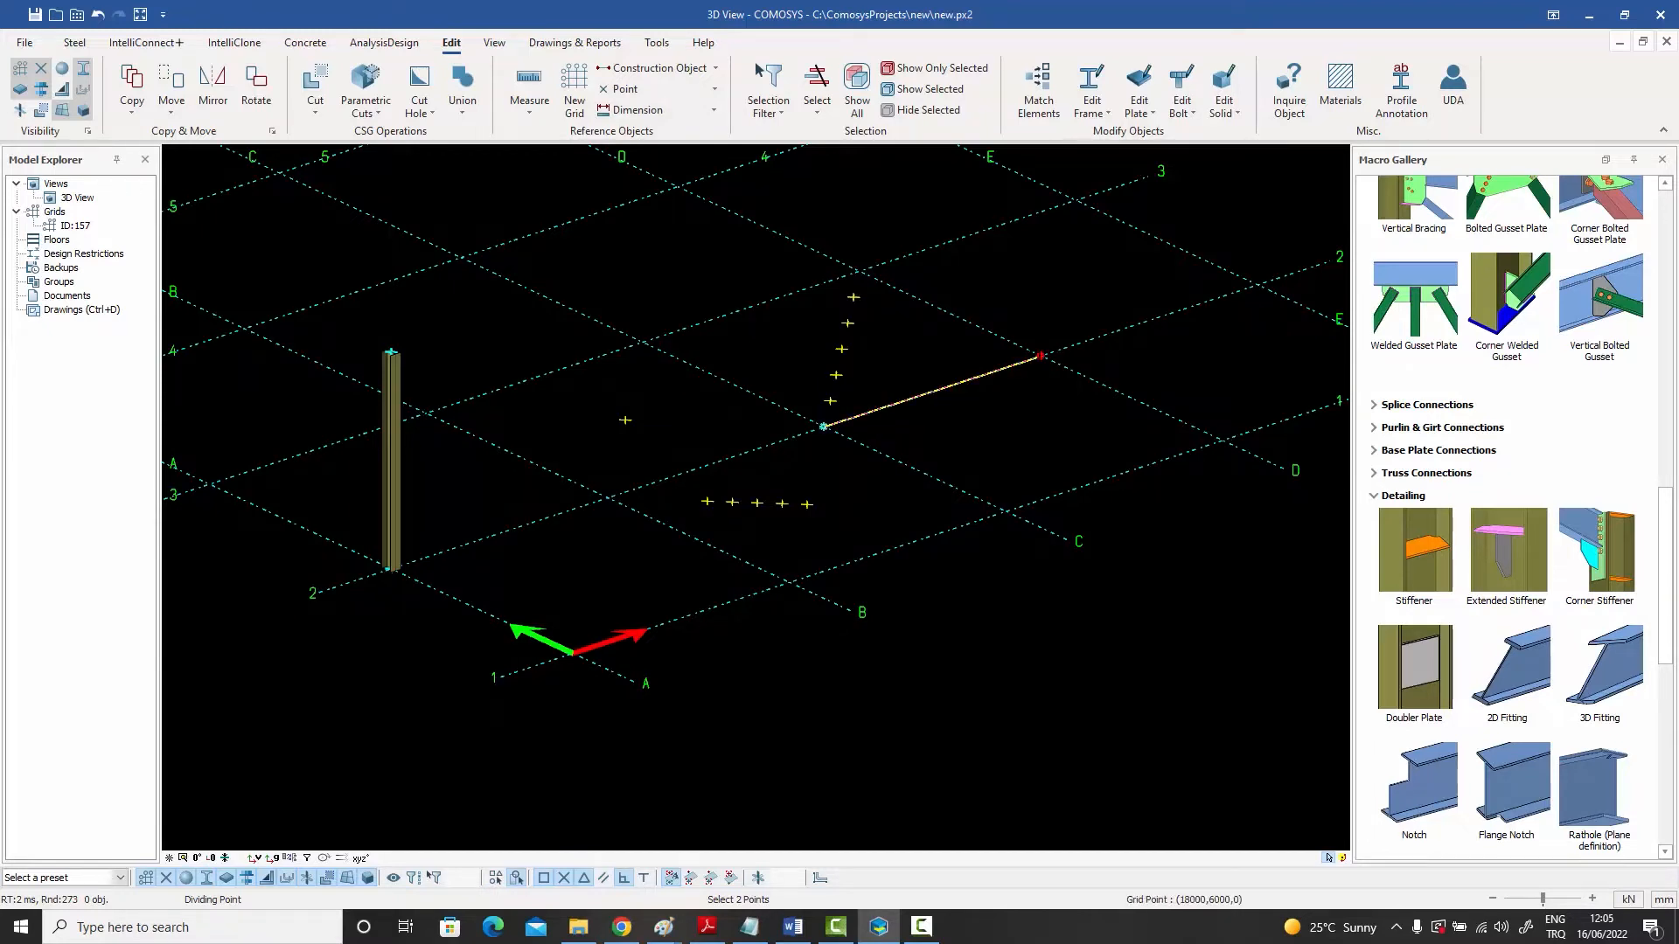
pyautogui.click(1040, 356)
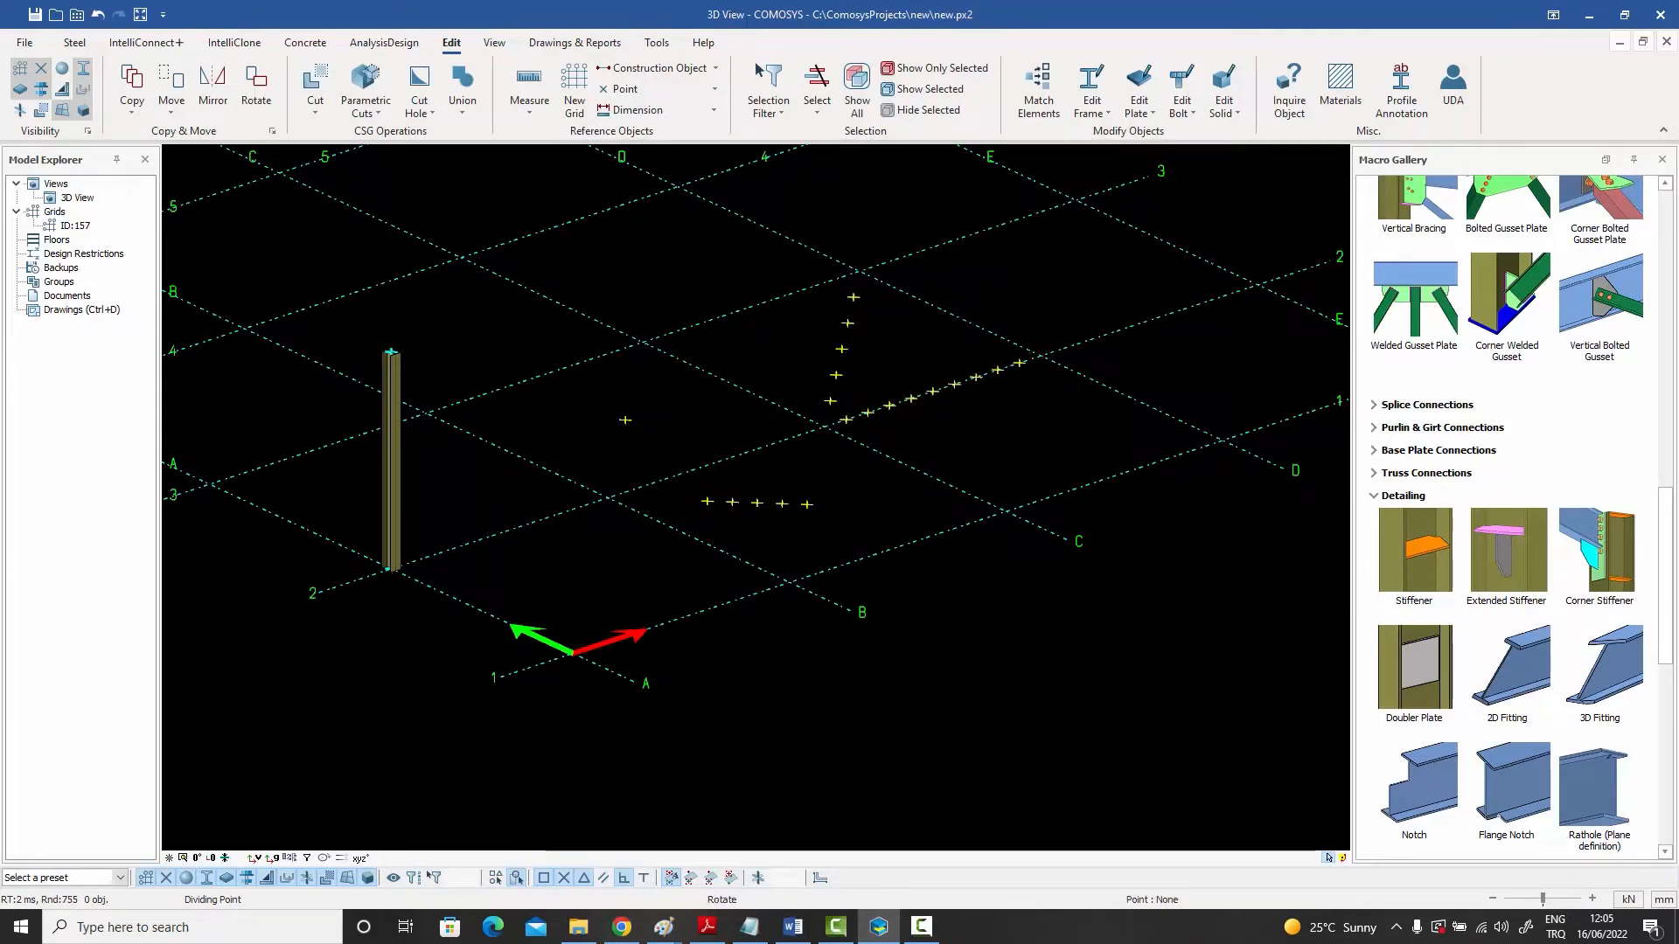
pyautogui.rightClick(1039, 287)
pyautogui.click(1057, 298)
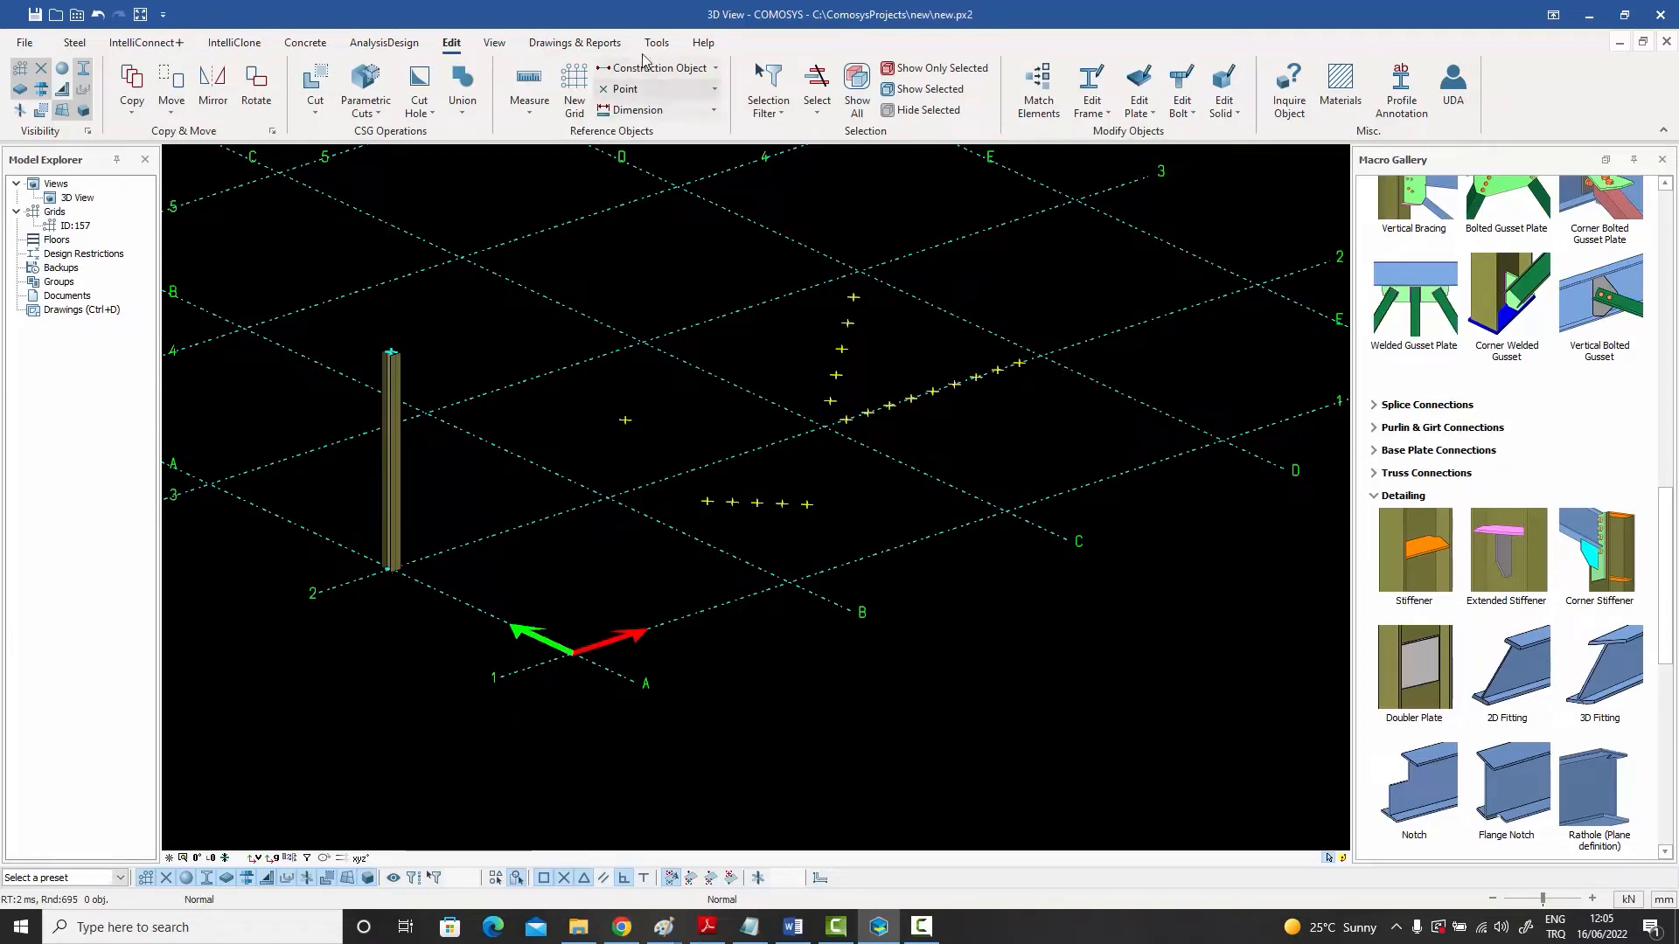
# - Create an extension point beyond the single construction point along the line from its nearby grid intersection
pyautogui.click(713, 89)
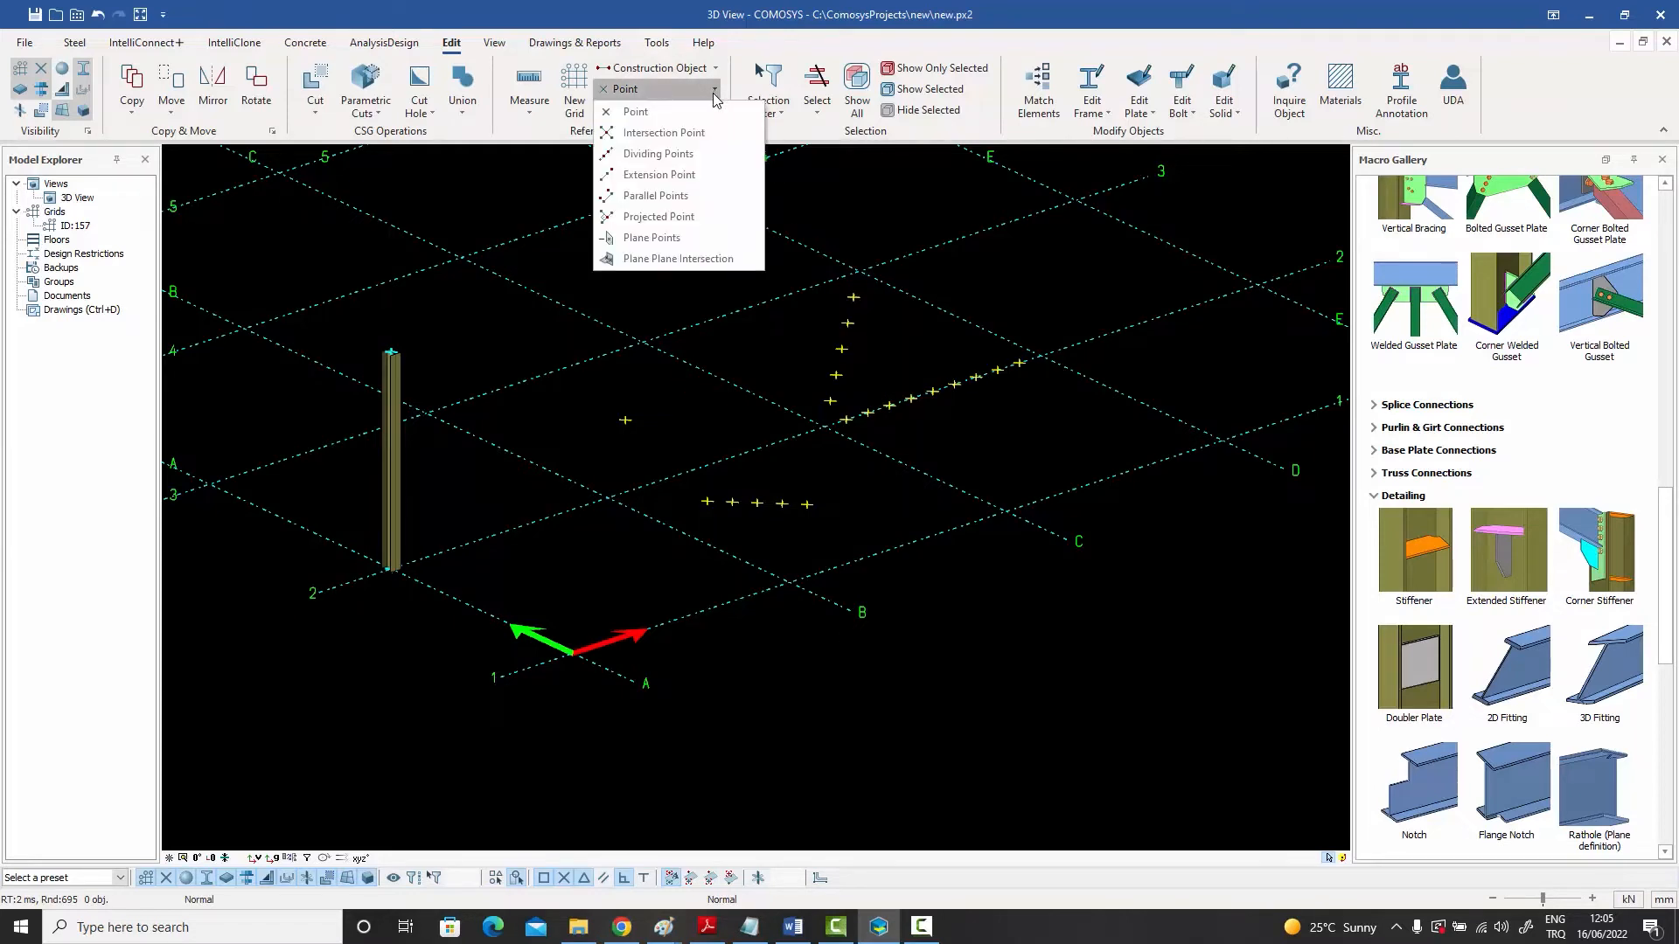
pyautogui.click(662, 177)
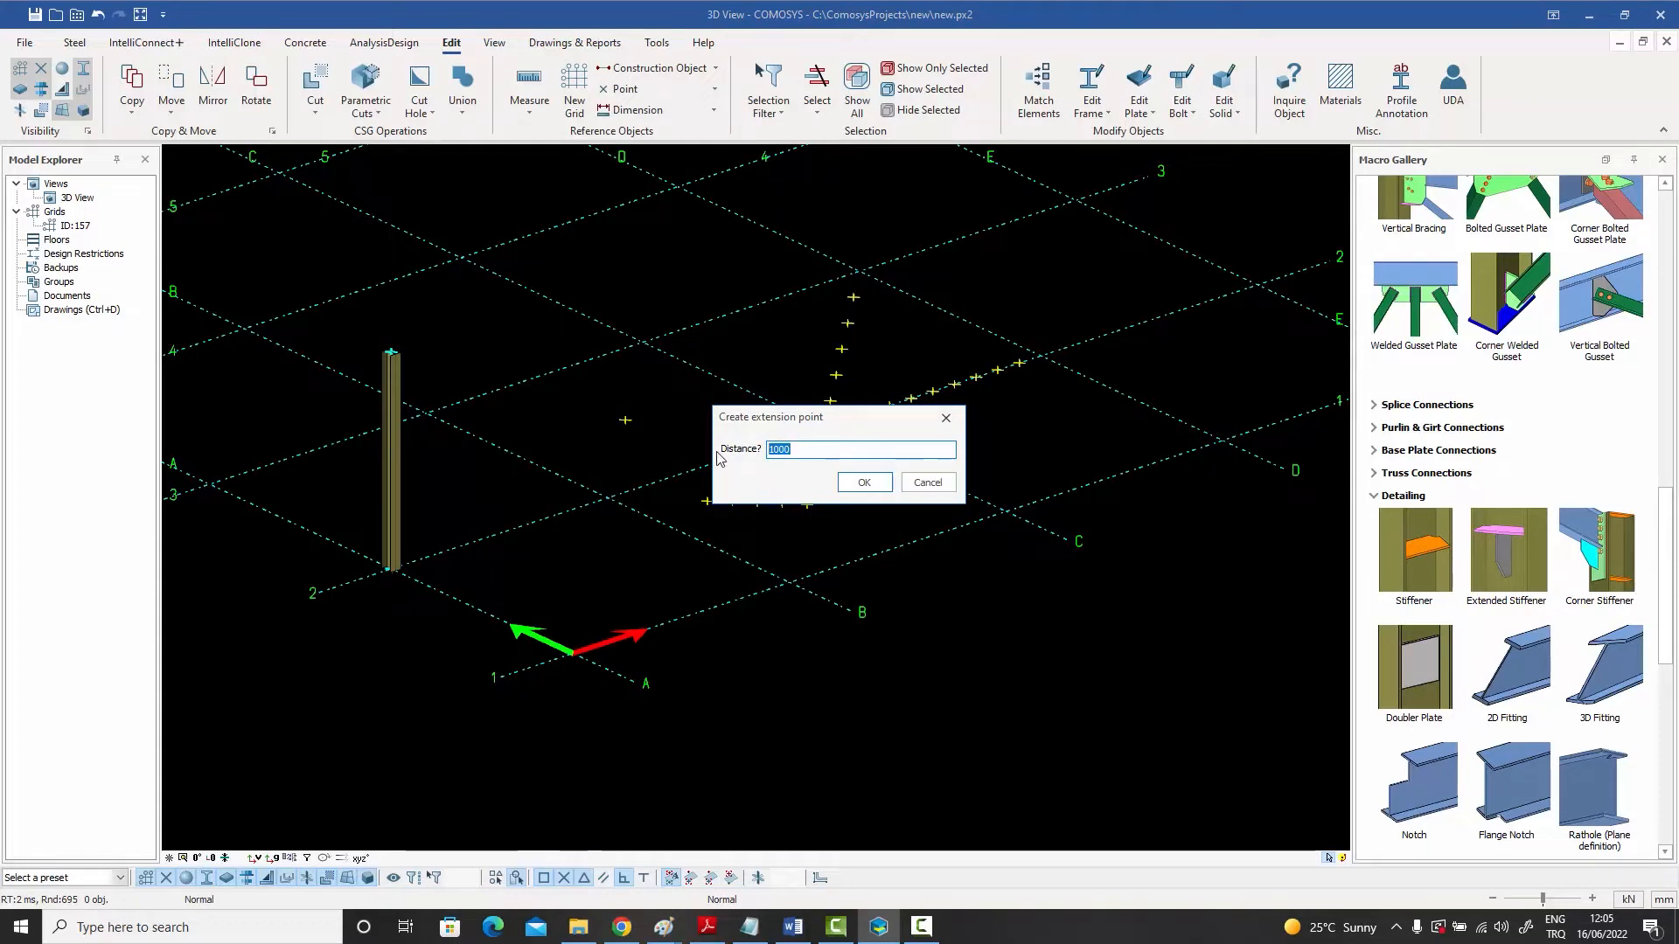
pyautogui.write('1')
pyautogui.click(863, 481)
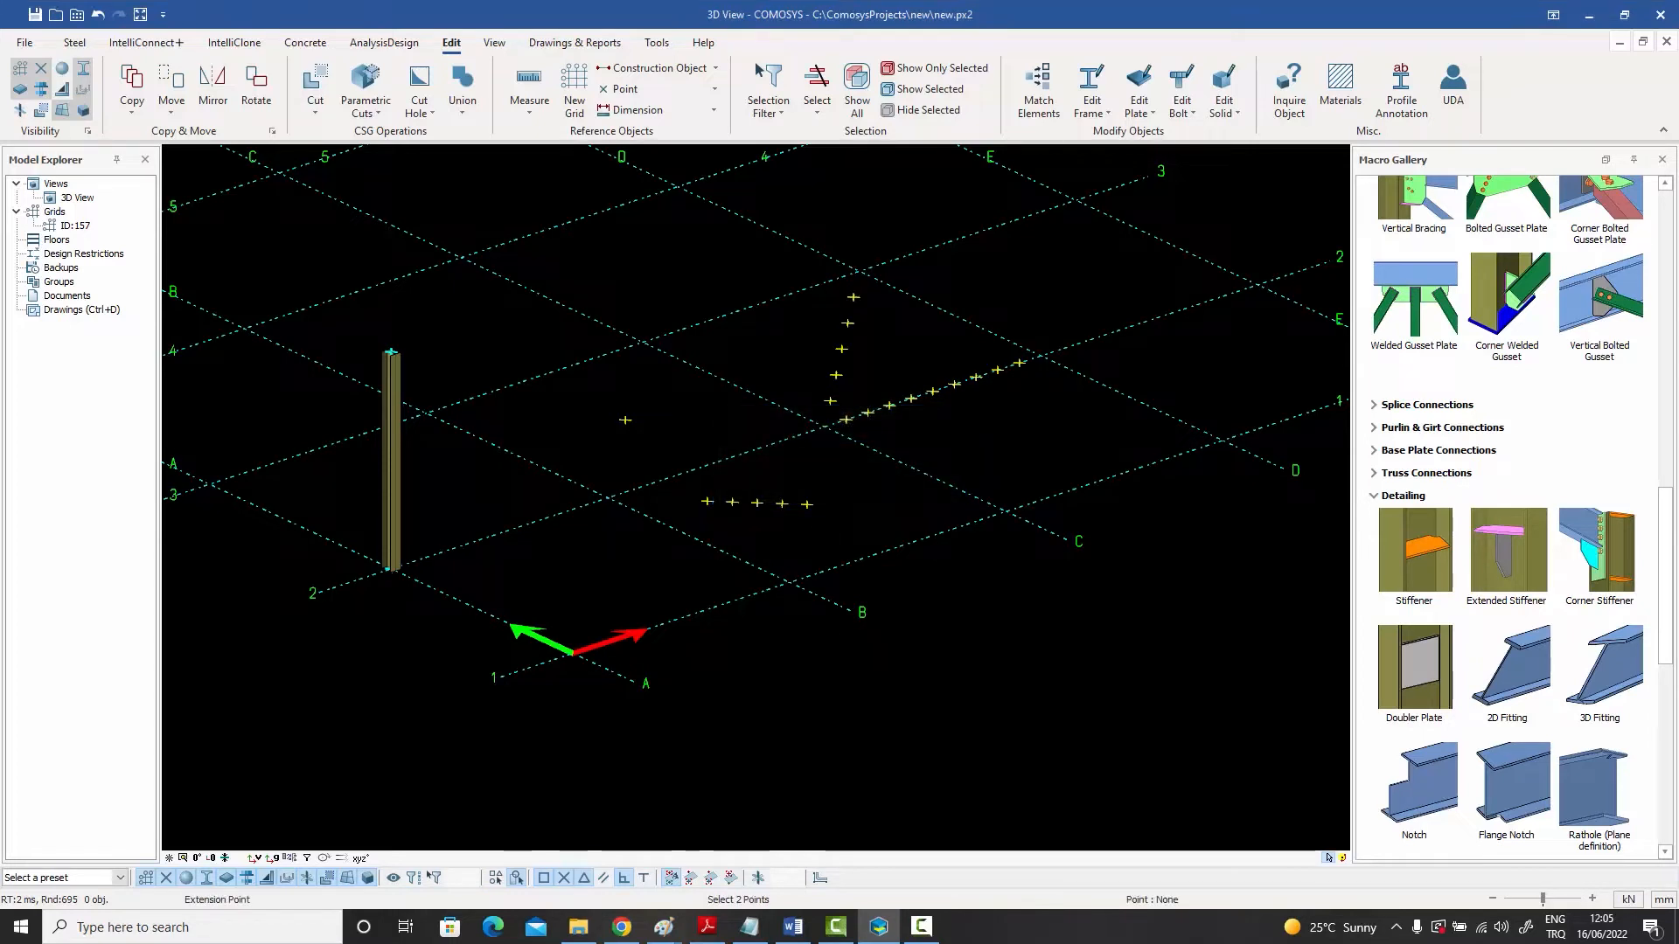
pyautogui.click(607, 497)
pyautogui.click(625, 419)
pyautogui.rightClick(659, 412)
pyautogui.click(679, 421)
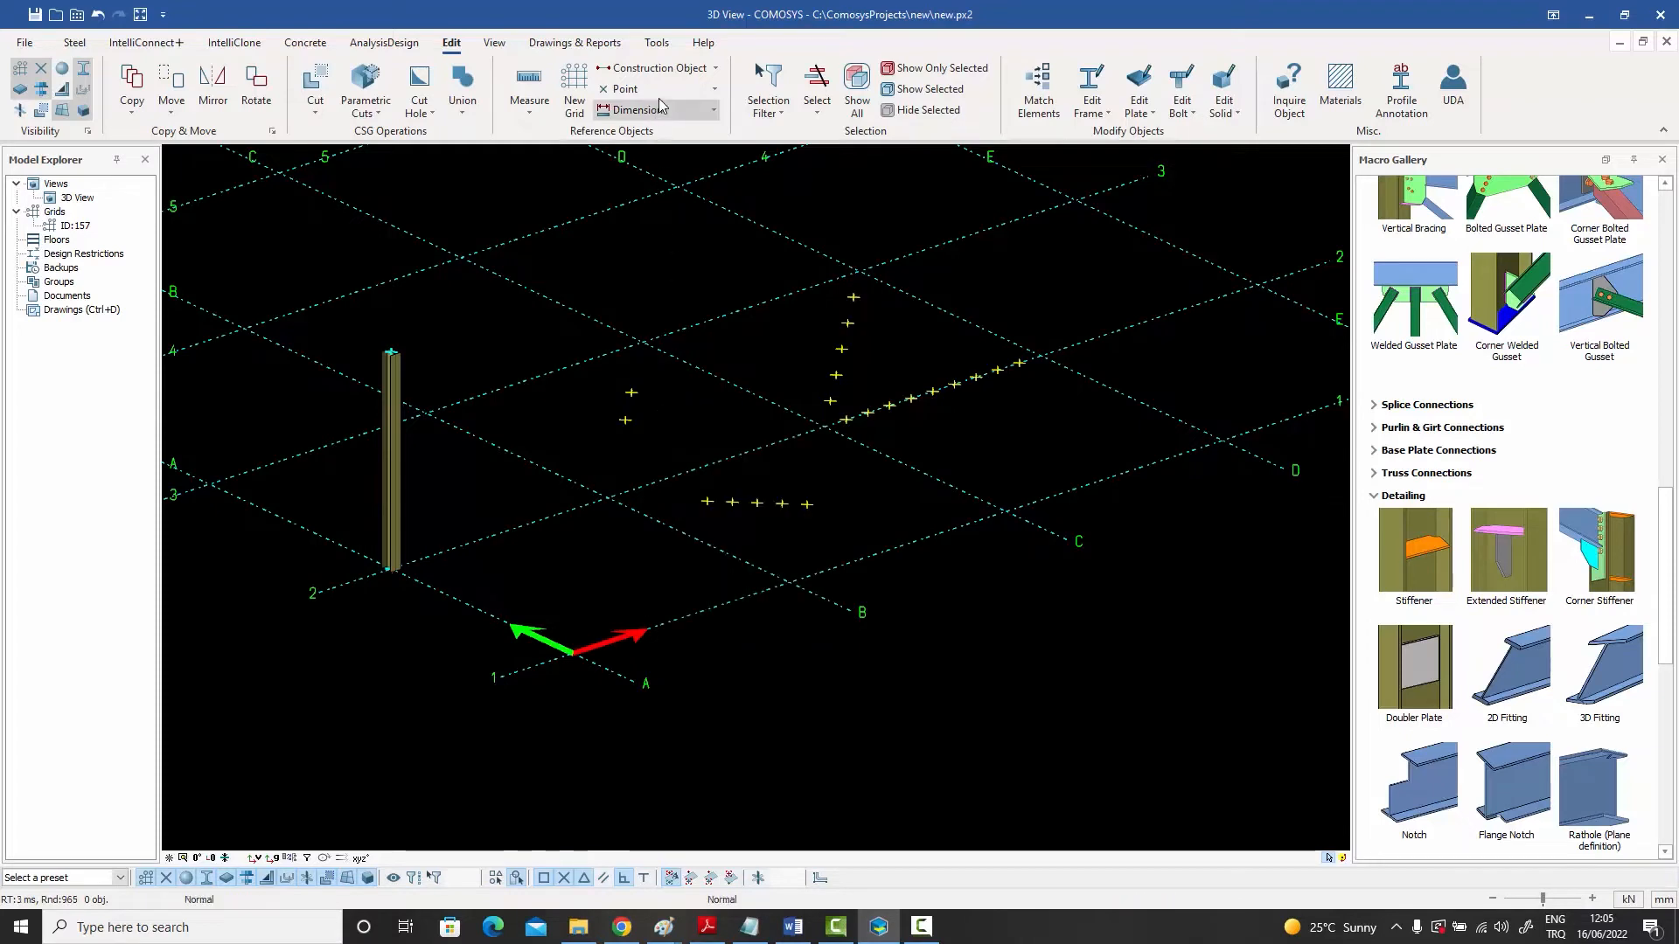
# - Set the extension distance to -1500 and create an extension point back from that construction point toward the grid intersection
pyautogui.click(657, 92)
pyautogui.click(661, 175)
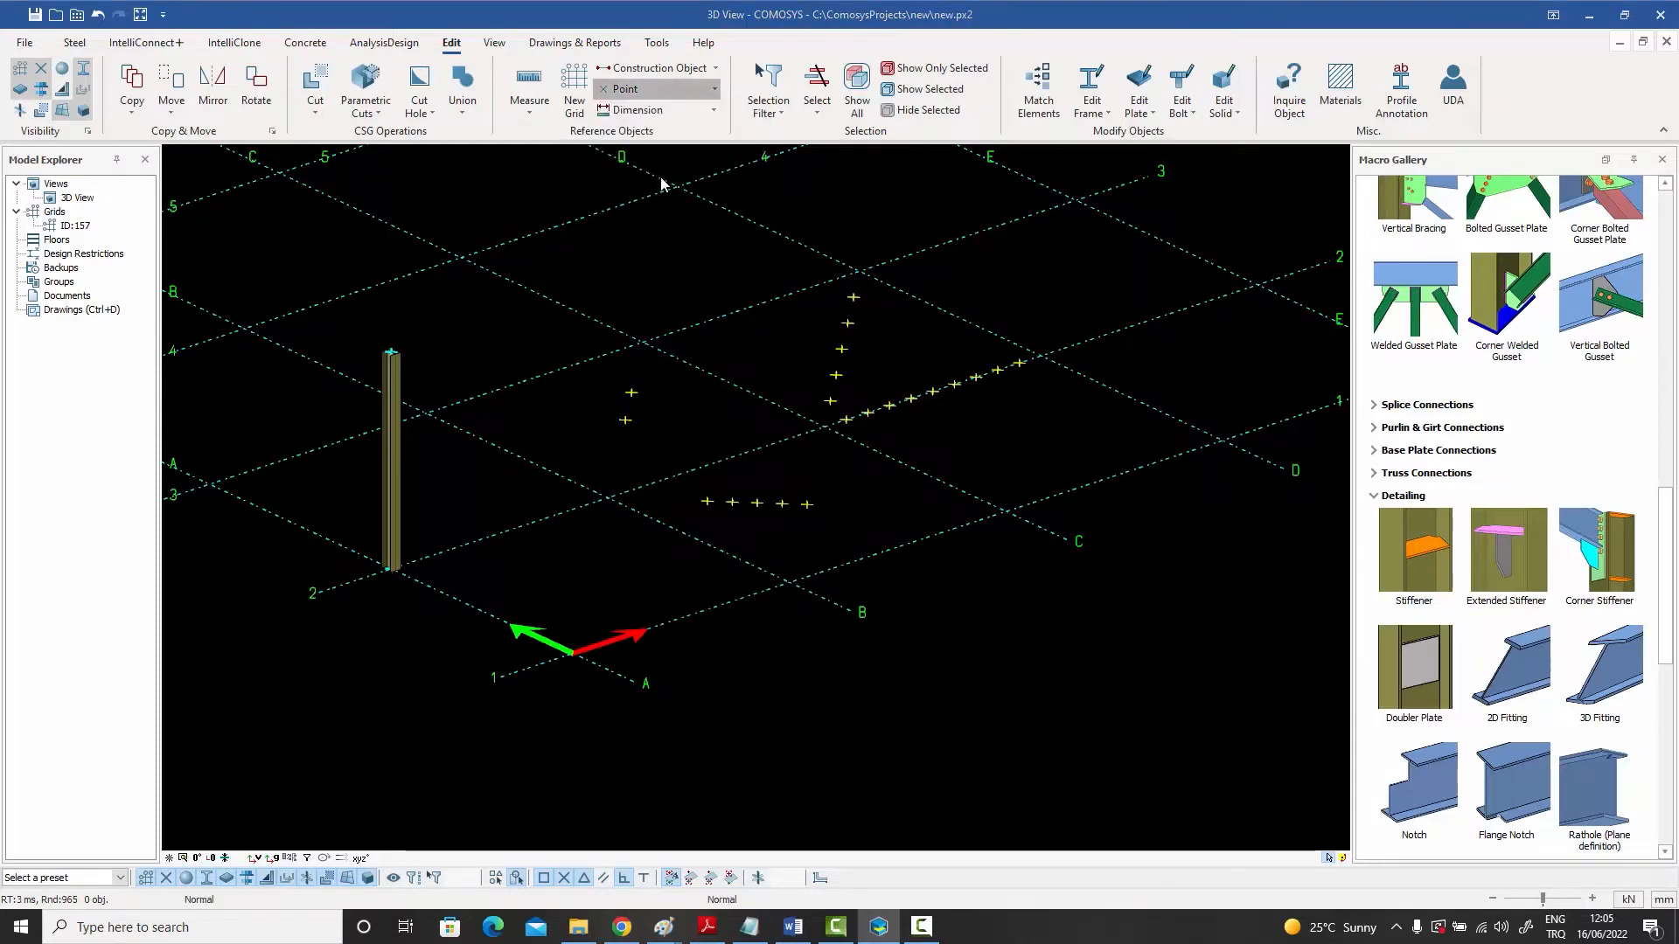
pyautogui.write('-1')
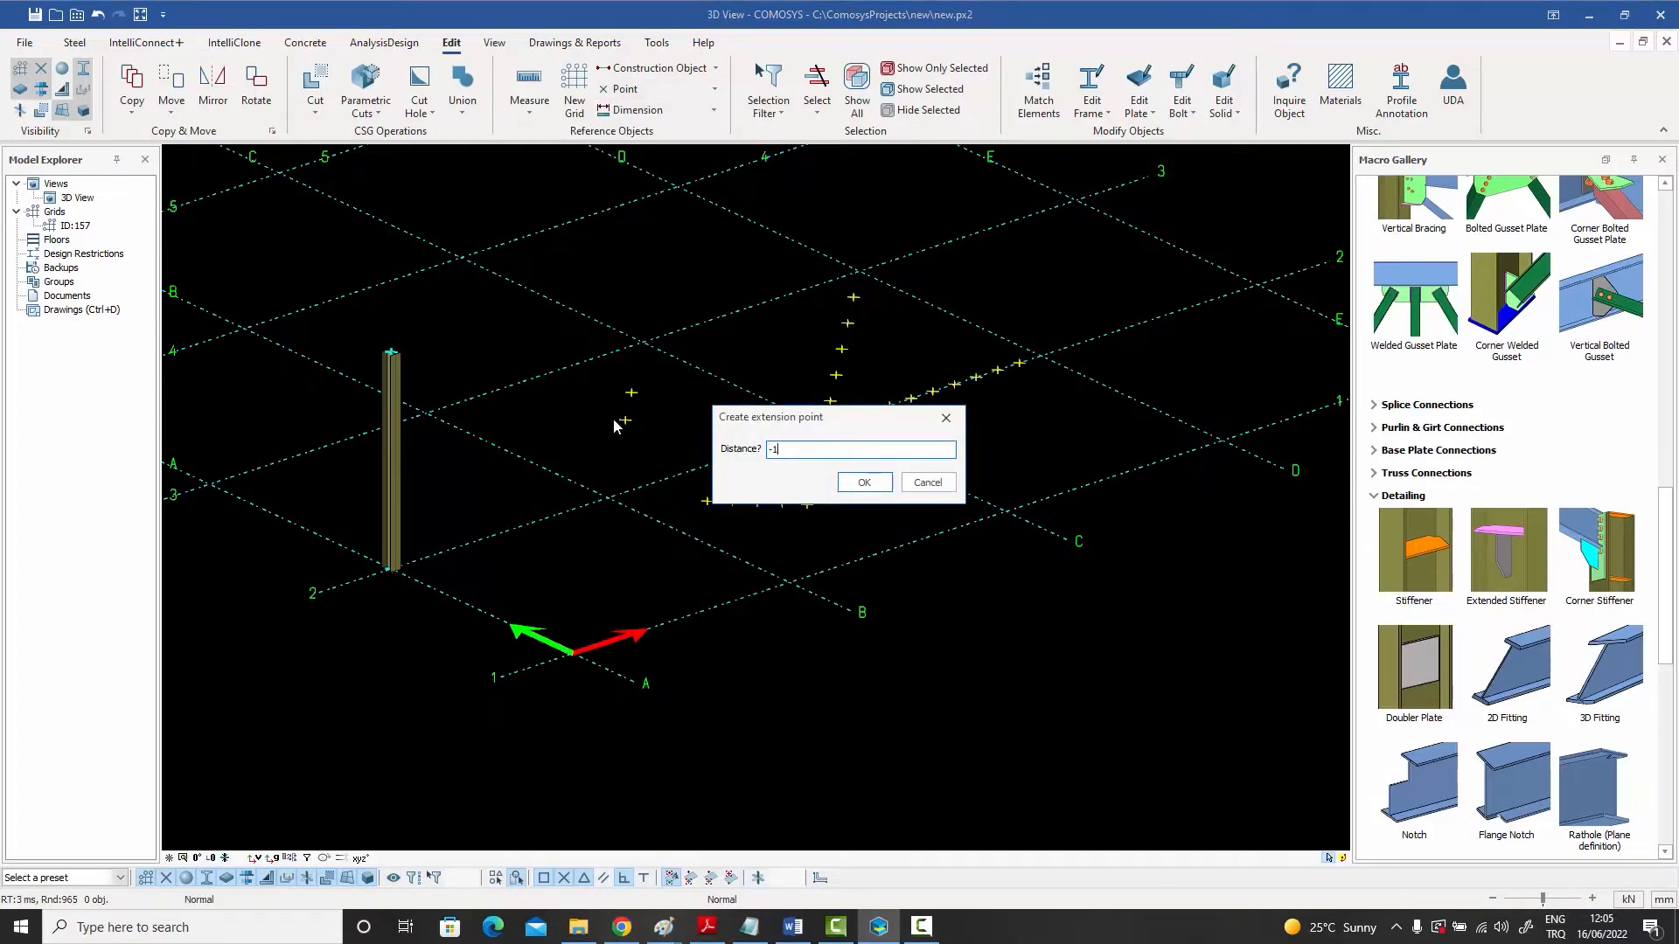
pyautogui.write('500')
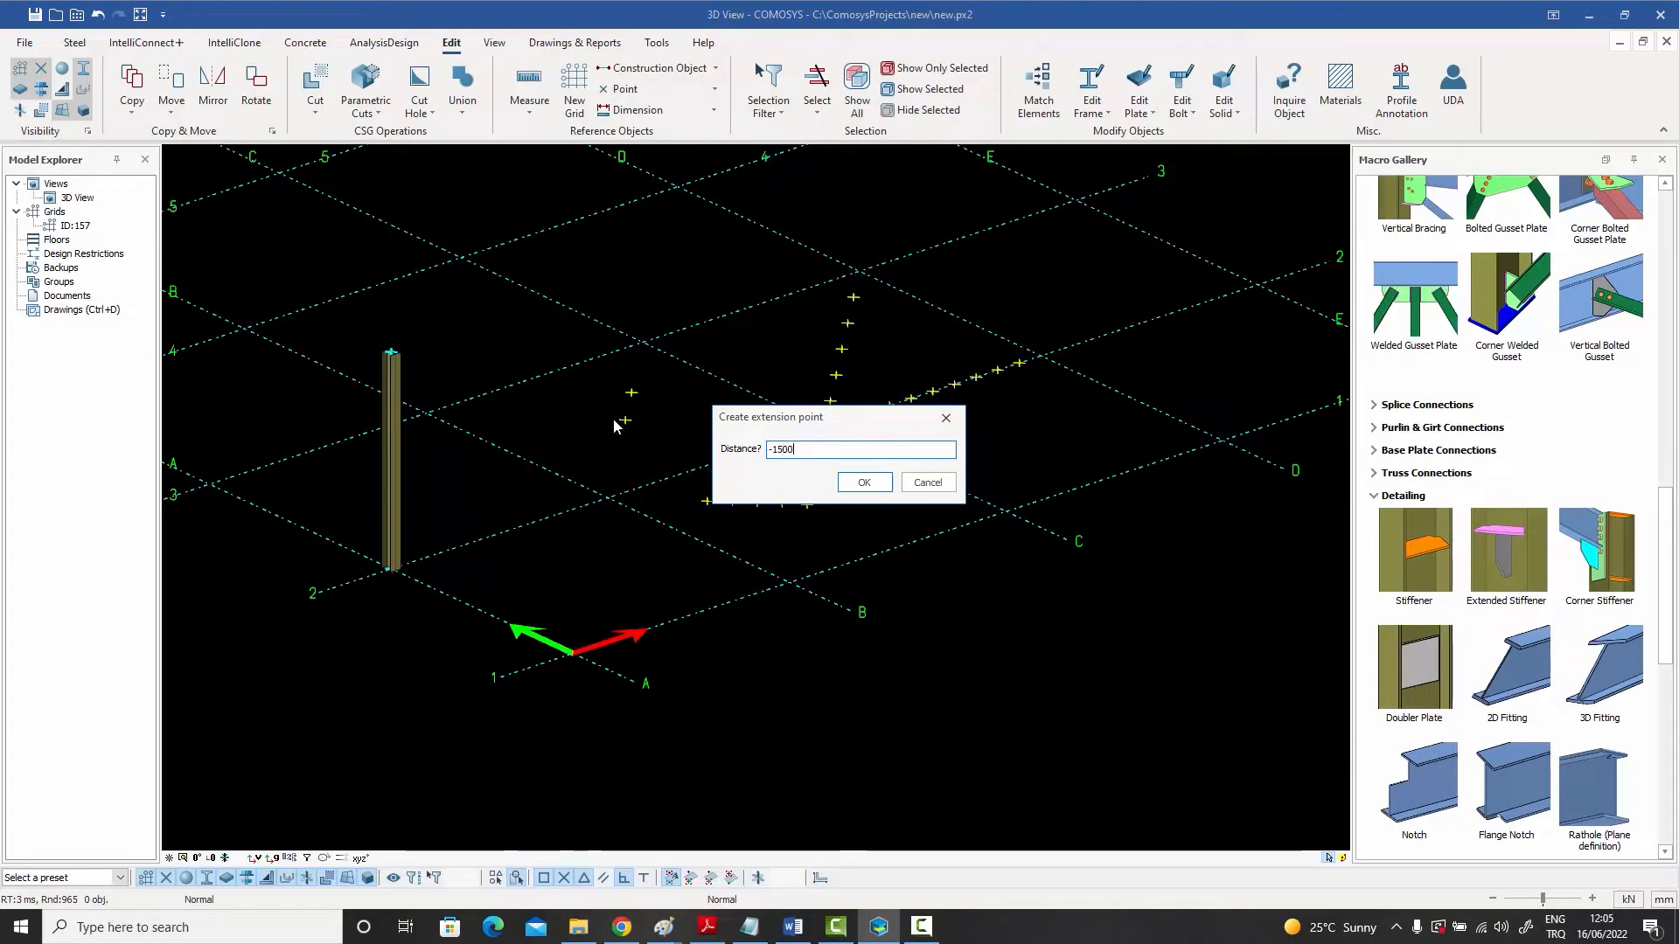
pyautogui.click(865, 483)
pyautogui.click(626, 89)
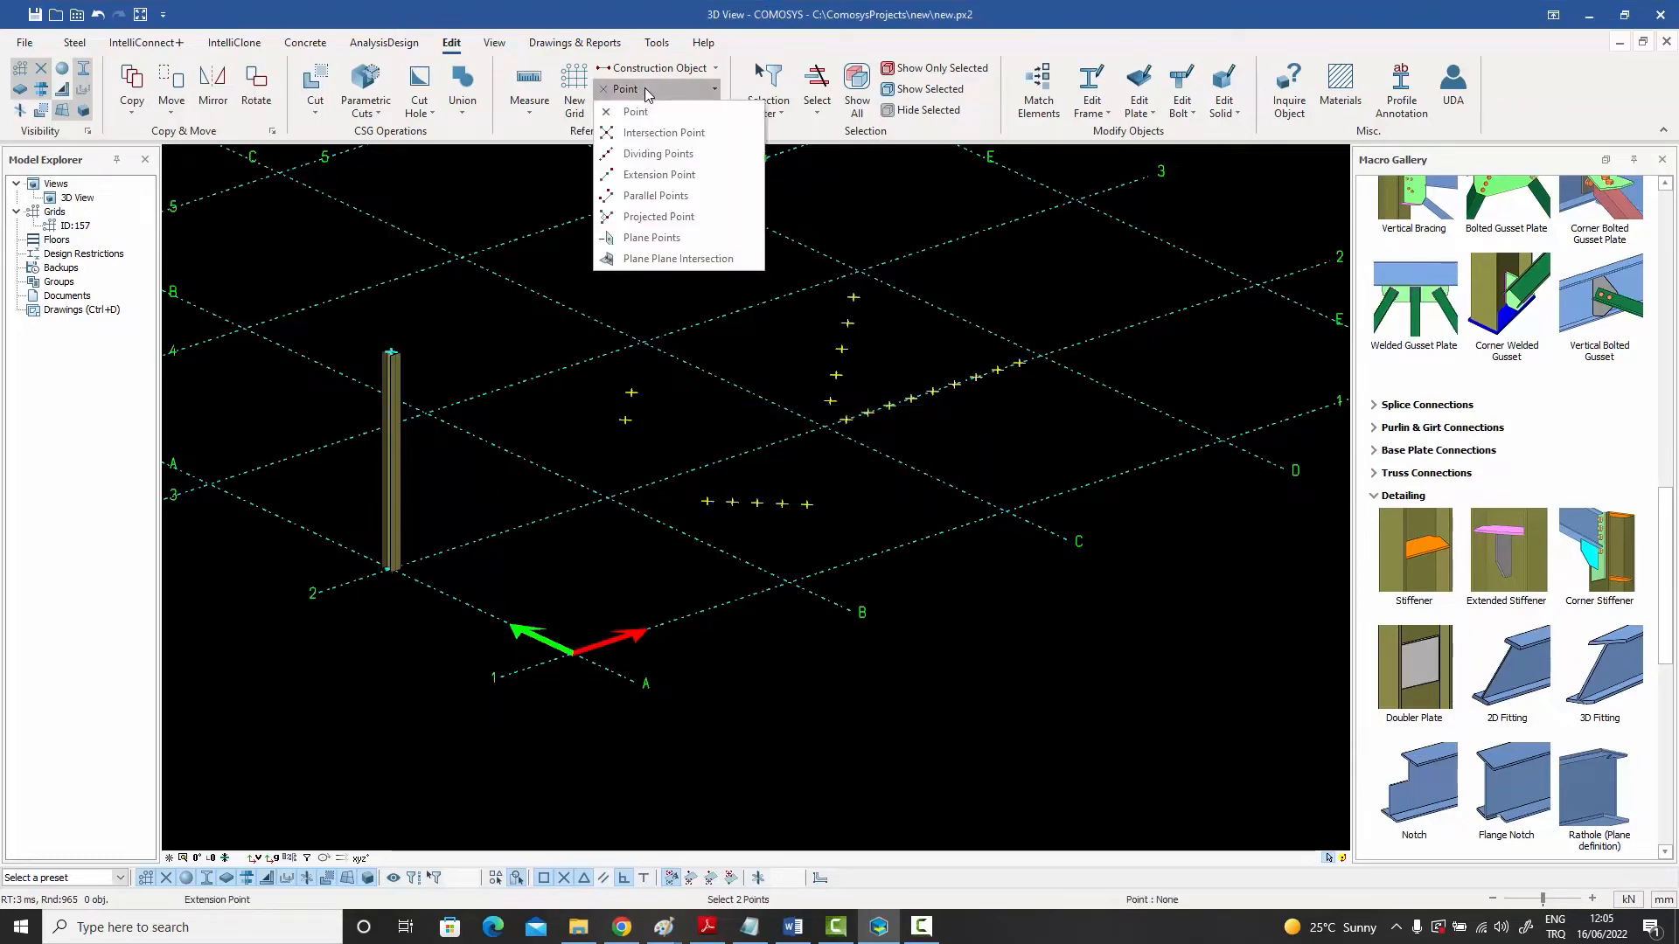
pyautogui.click(644, 171)
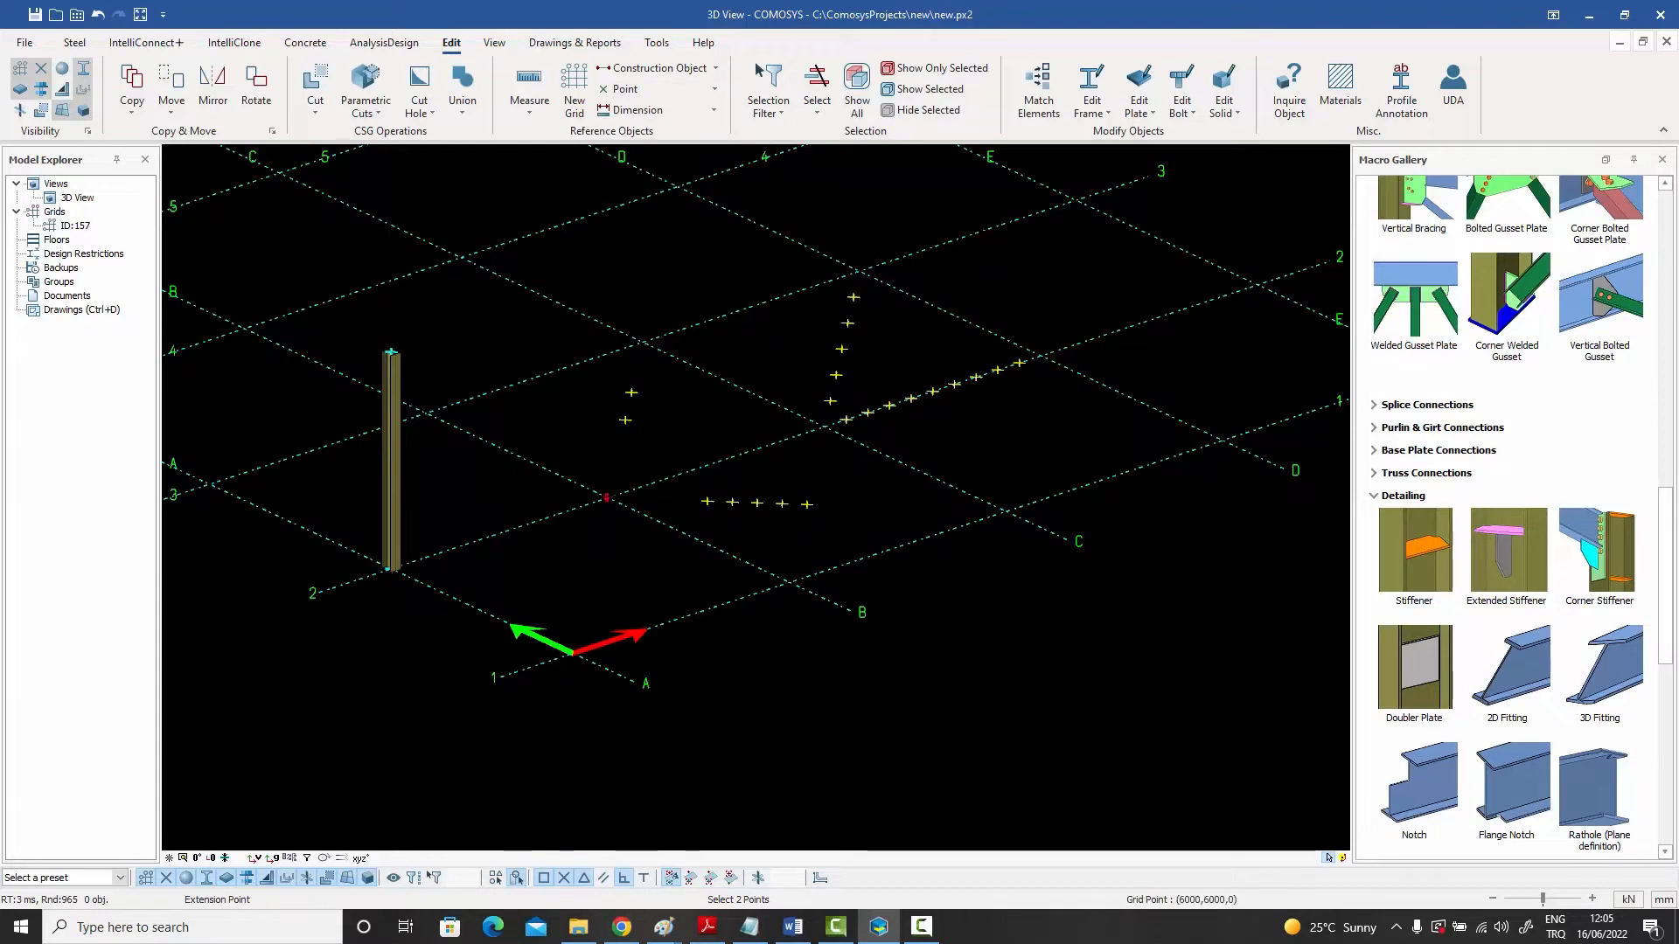
pyautogui.click(608, 498)
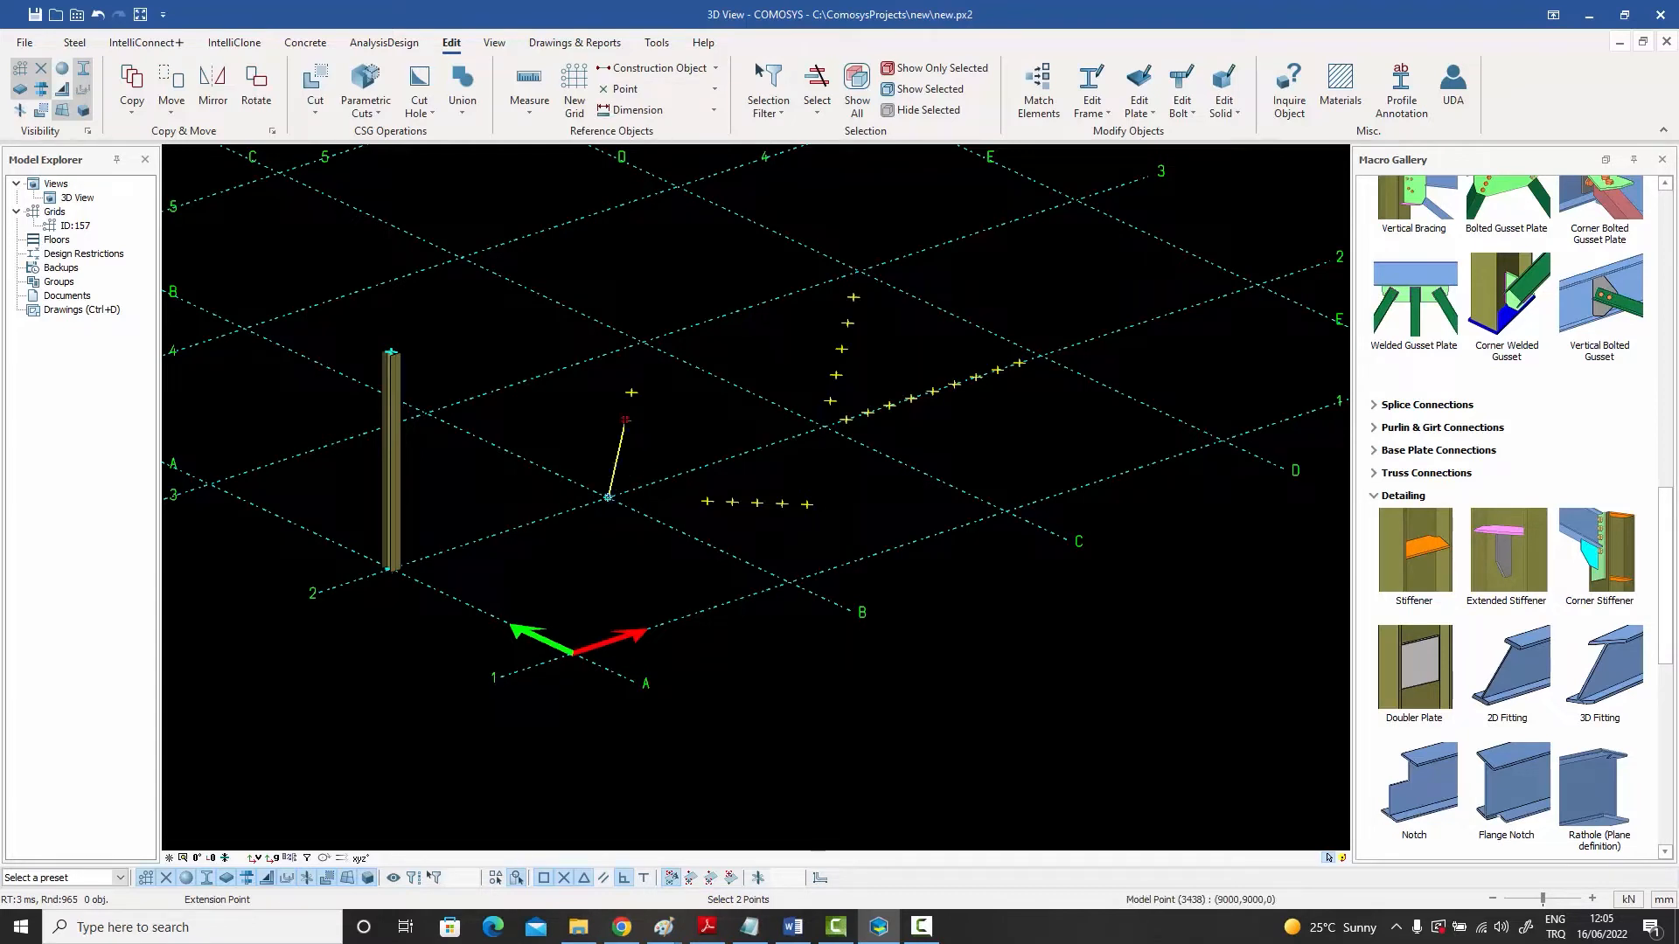
pyautogui.click(625, 419)
pyautogui.rightClick(659, 403)
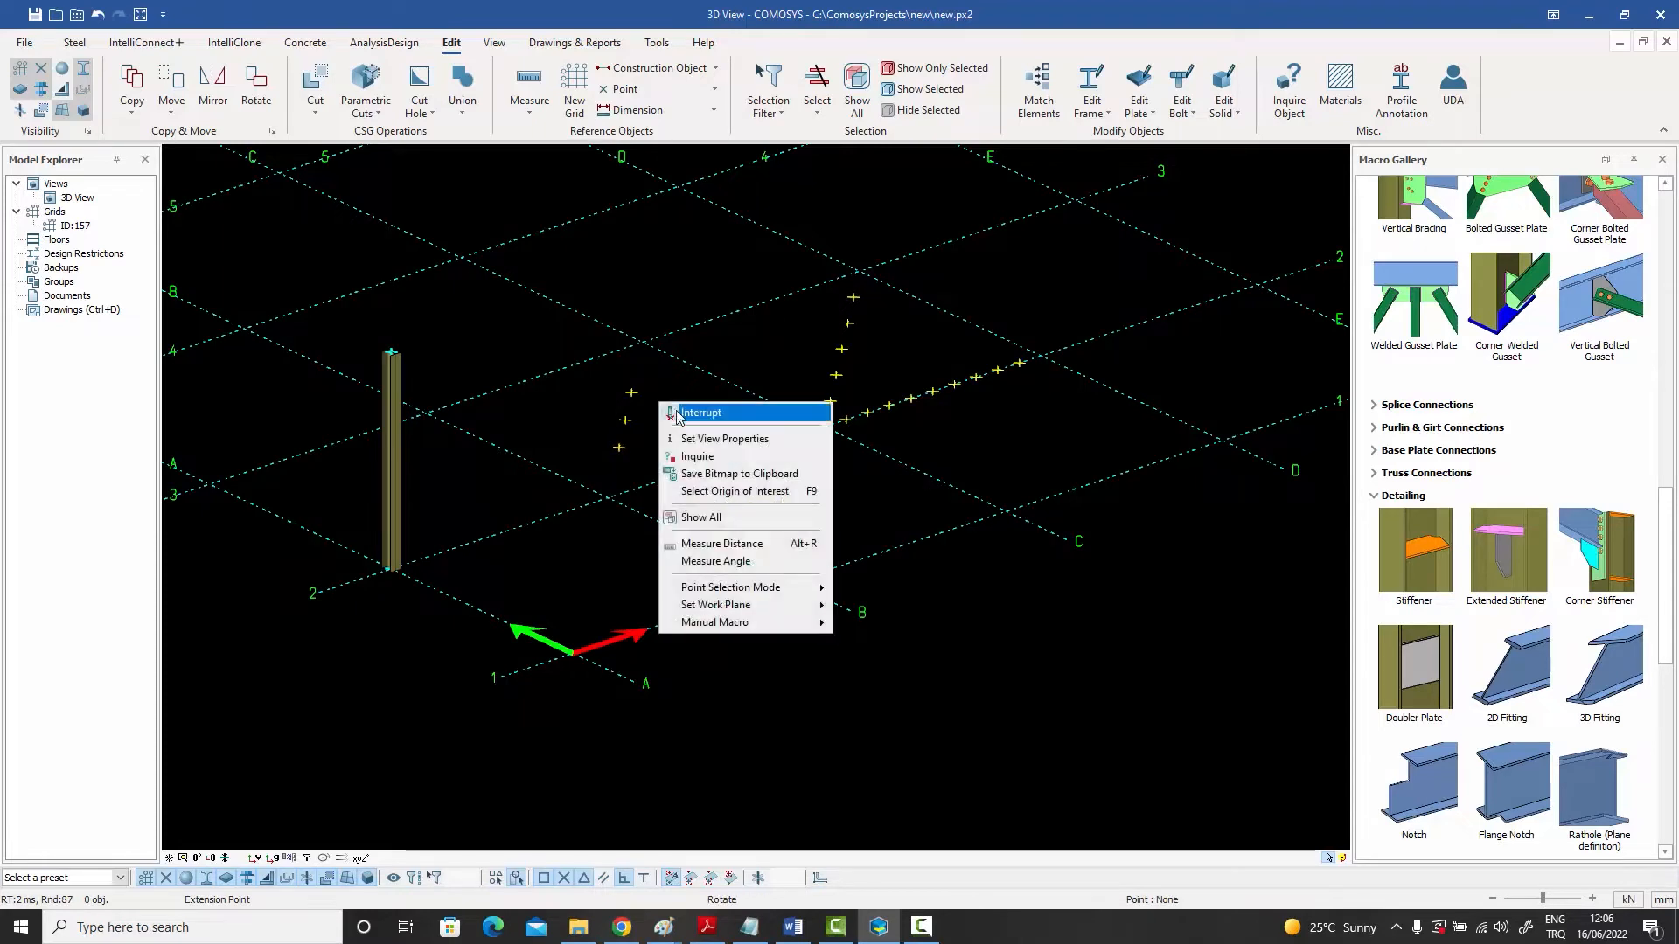
pyautogui.click(680, 416)
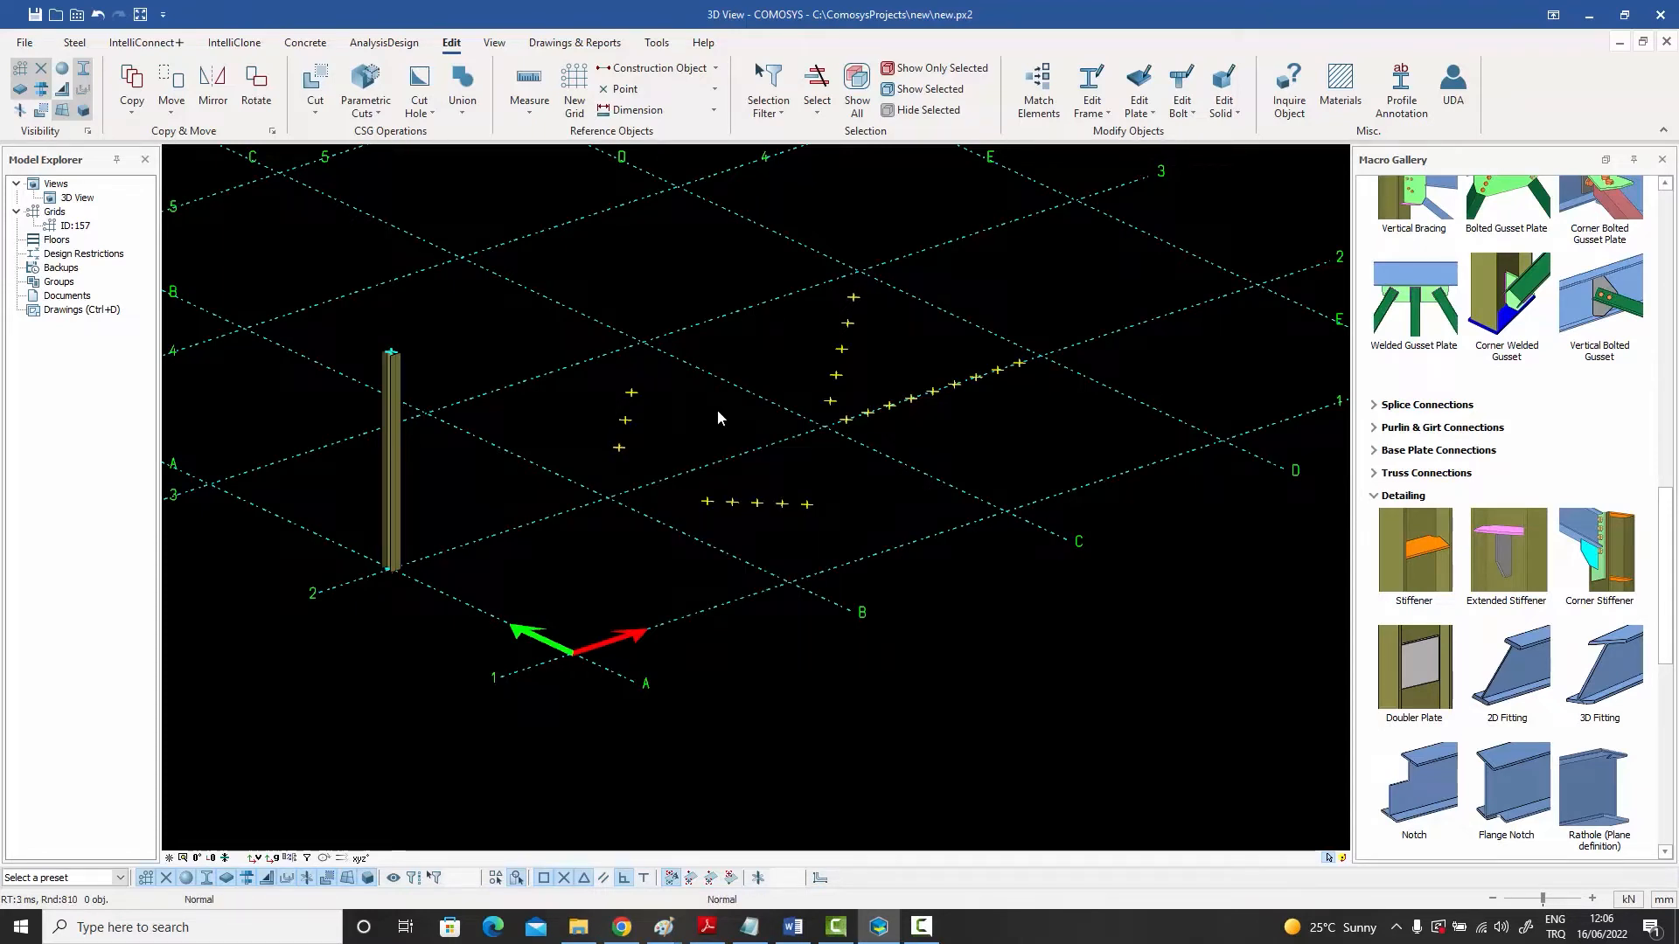
pyautogui.click(671, 94)
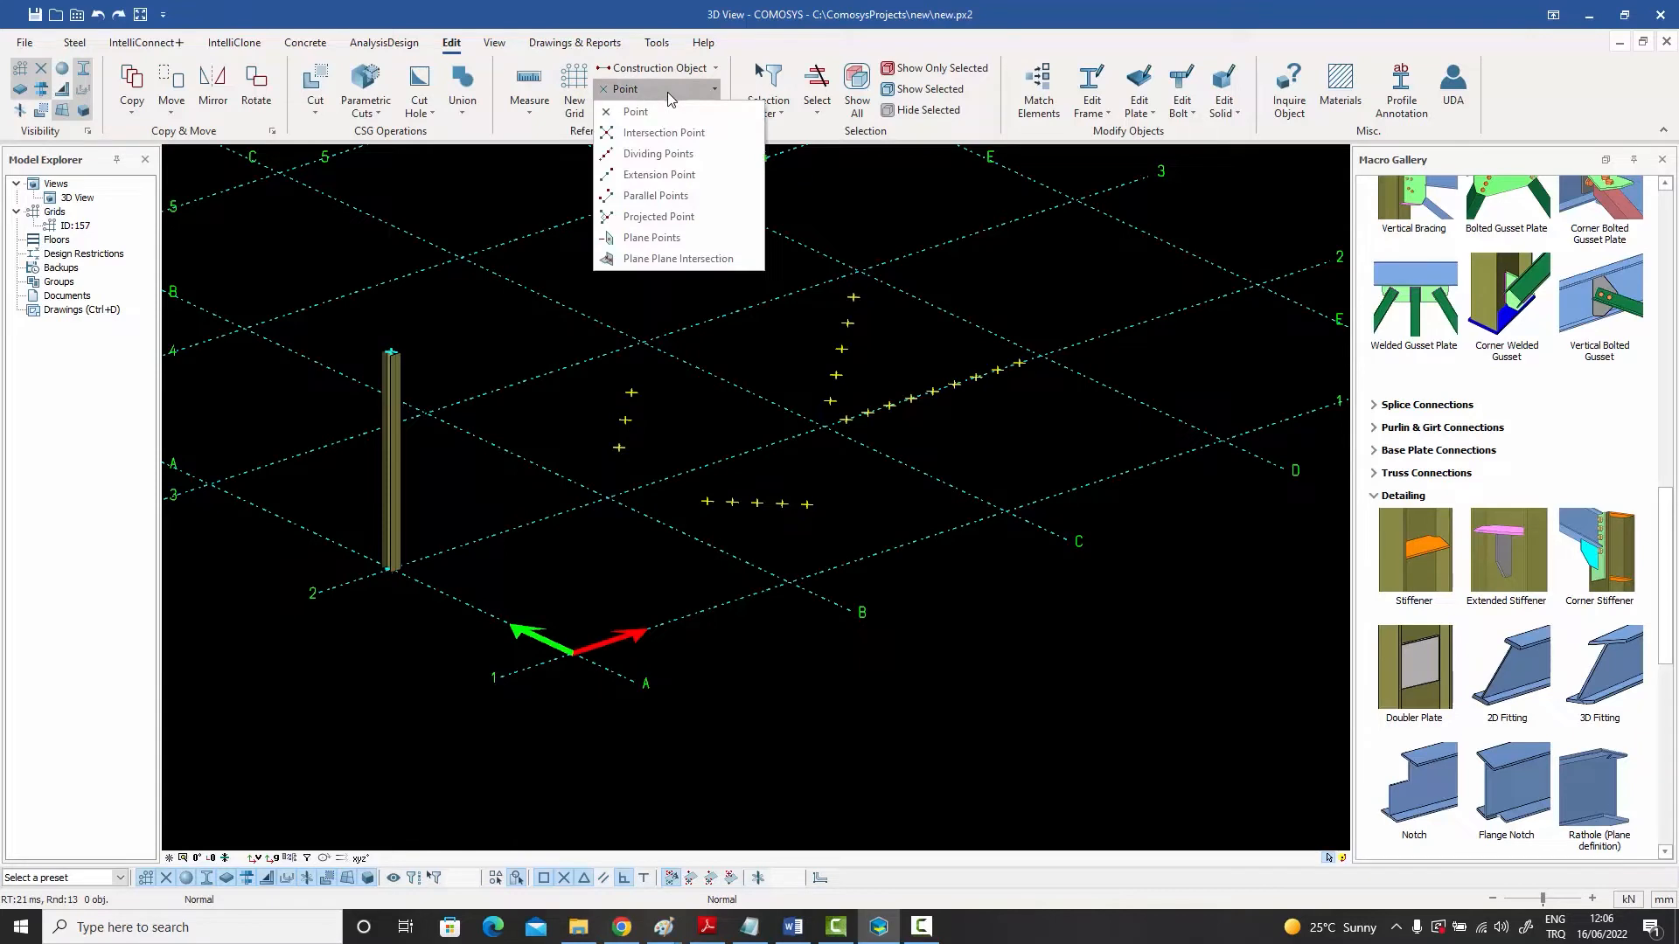
pyautogui.click(671, 179)
pyautogui.click(875, 451)
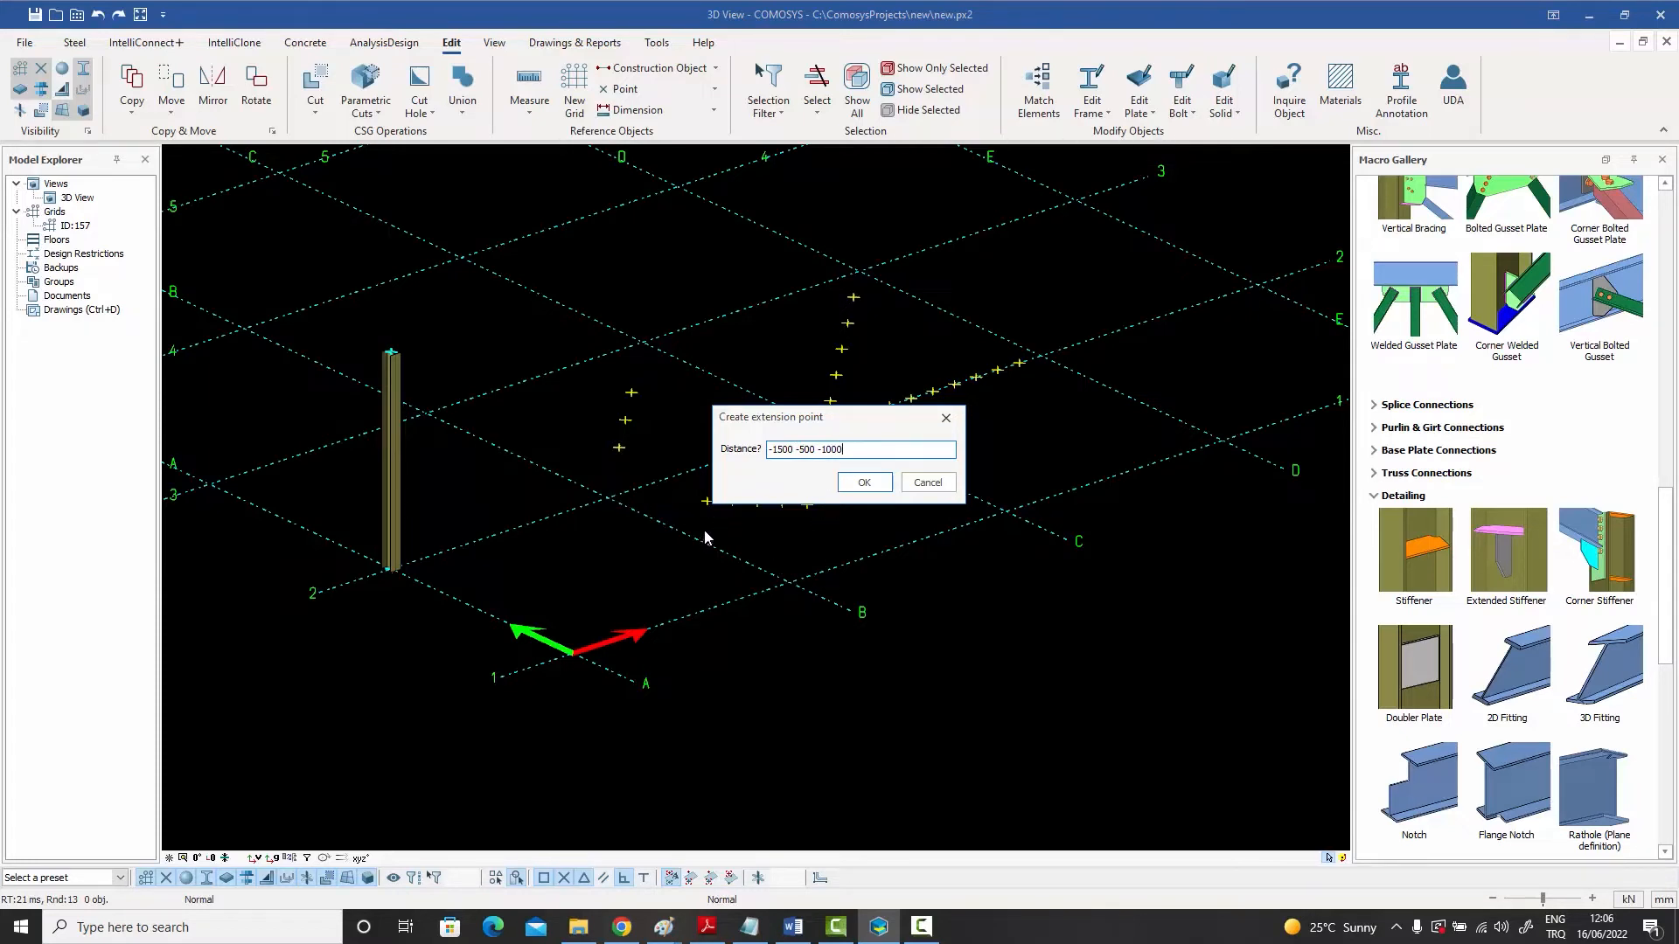
pyautogui.click(861, 483)
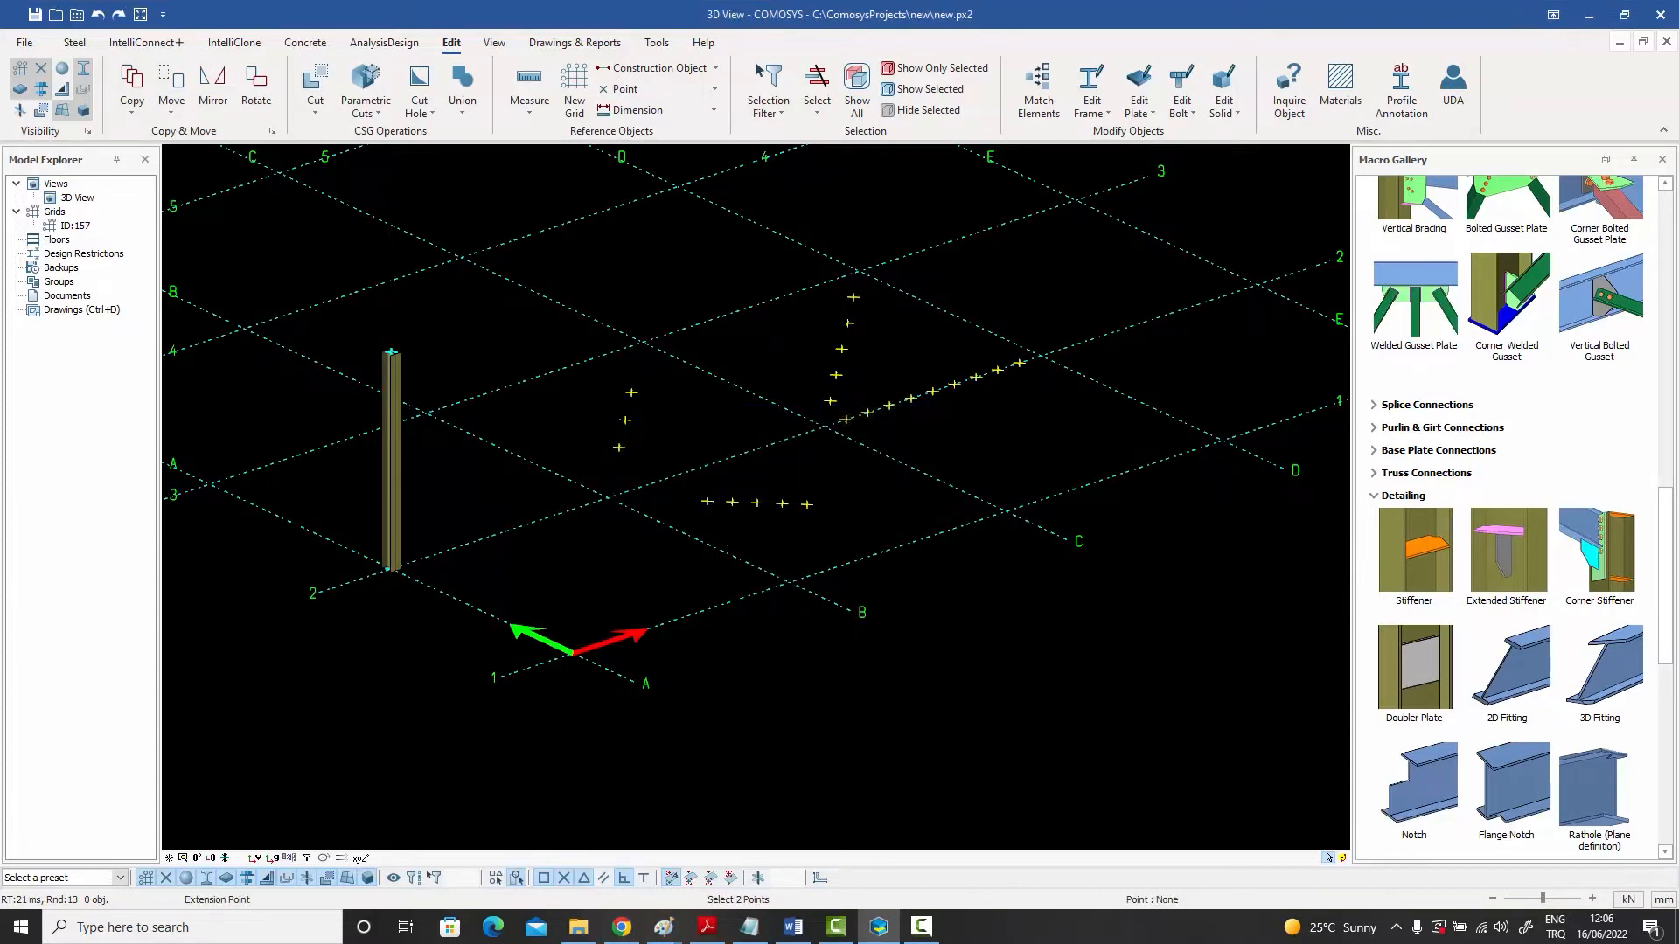
# - Pick the construction point and its grid intersection to create the extension points at those distances, then end the command
pyautogui.click(790, 583)
pyautogui.click(608, 498)
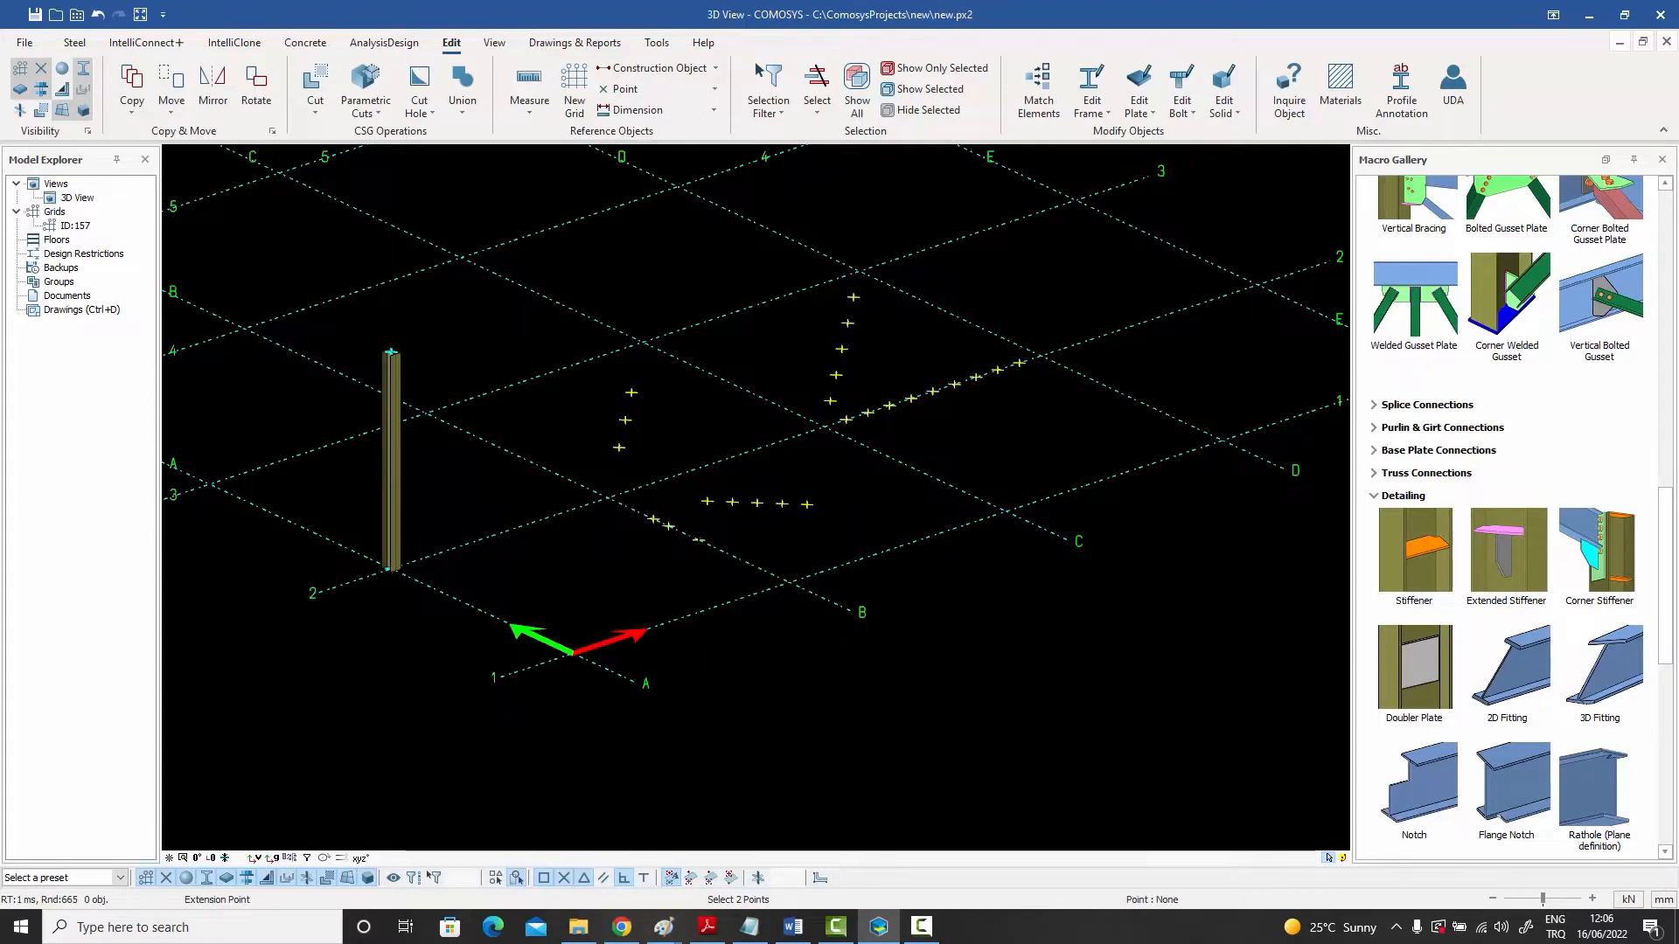
pyautogui.press('Escape')
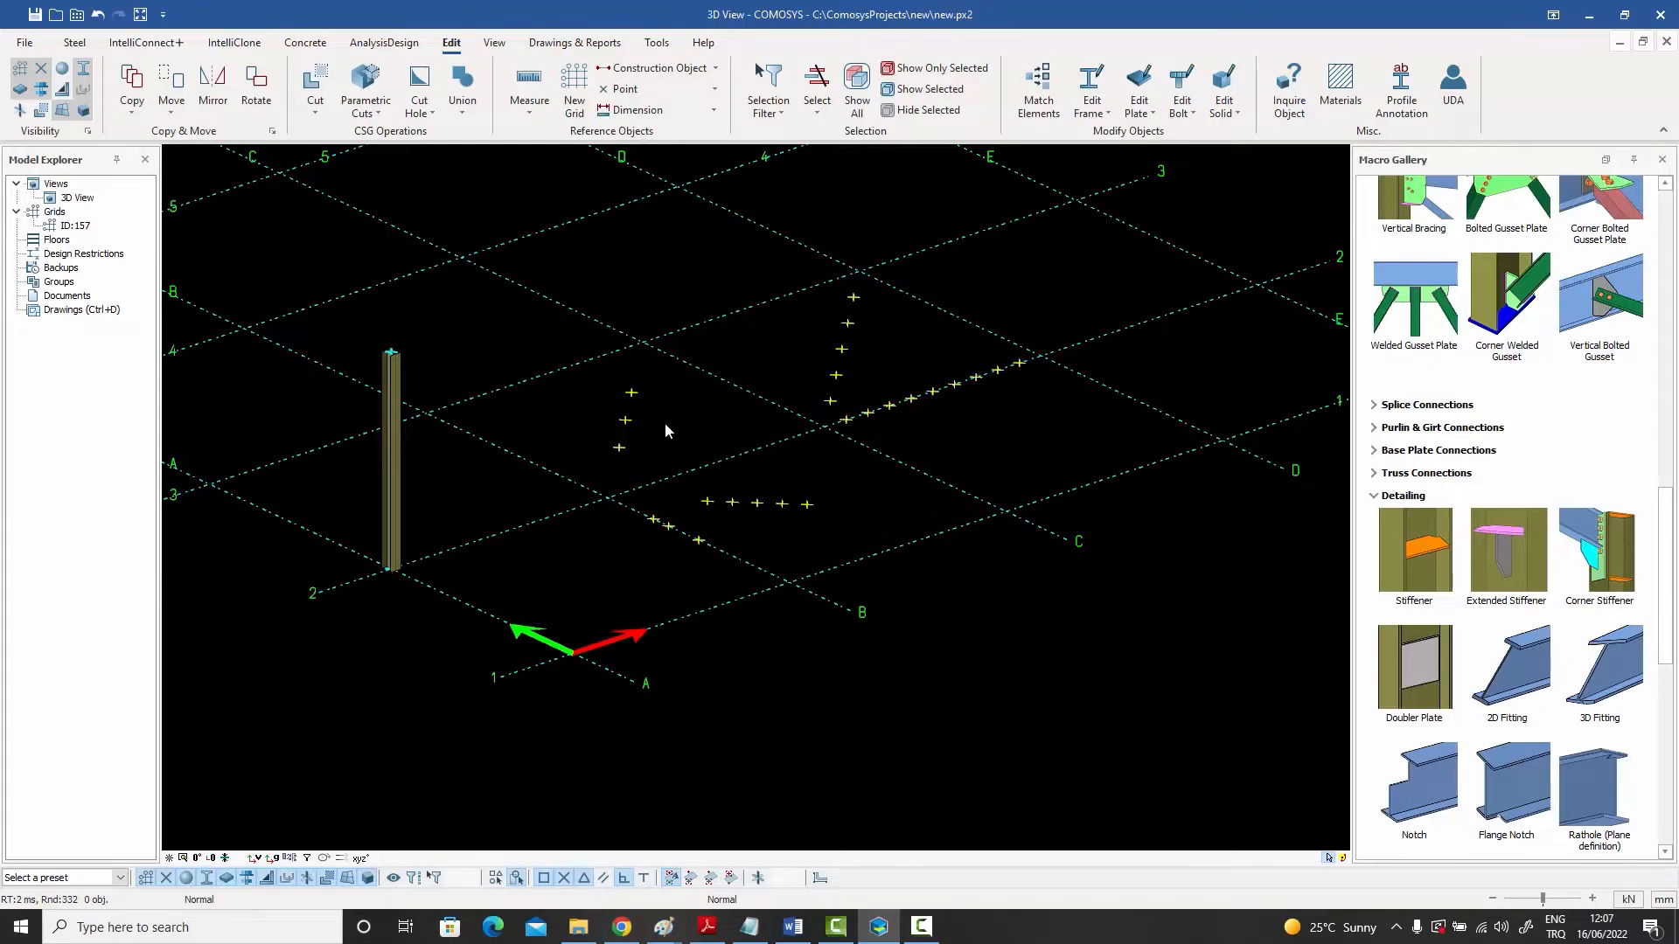
# - Create parallel points at the default distance from a pair of construction points, then end the command
pyautogui.click(713, 88)
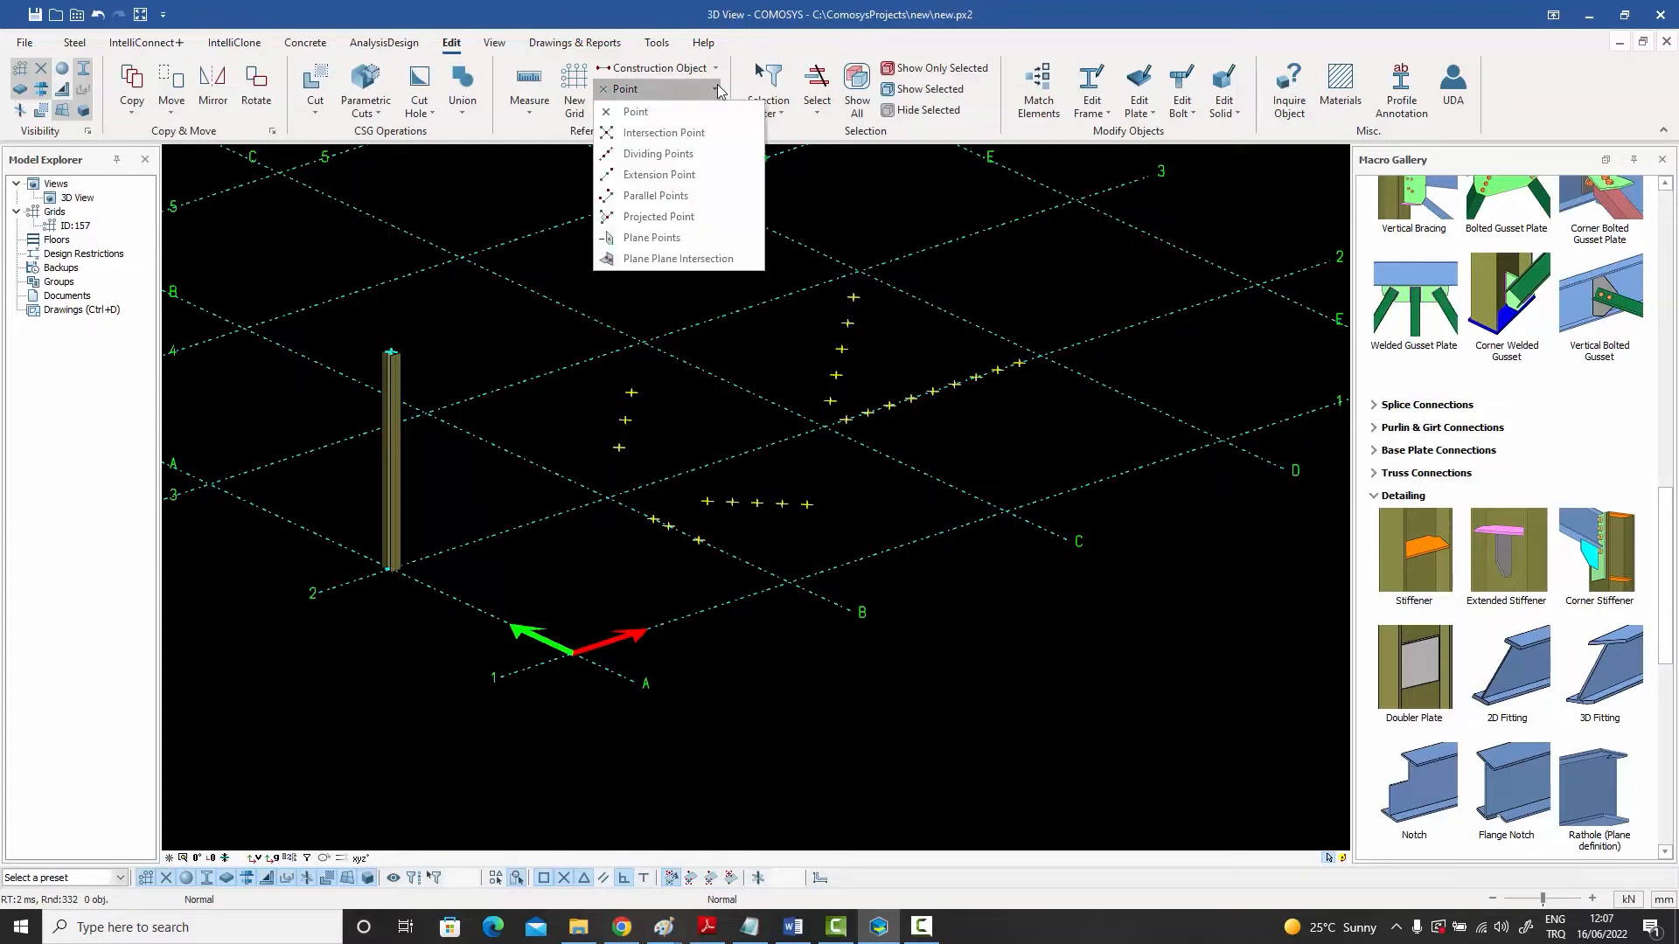
pyautogui.click(691, 201)
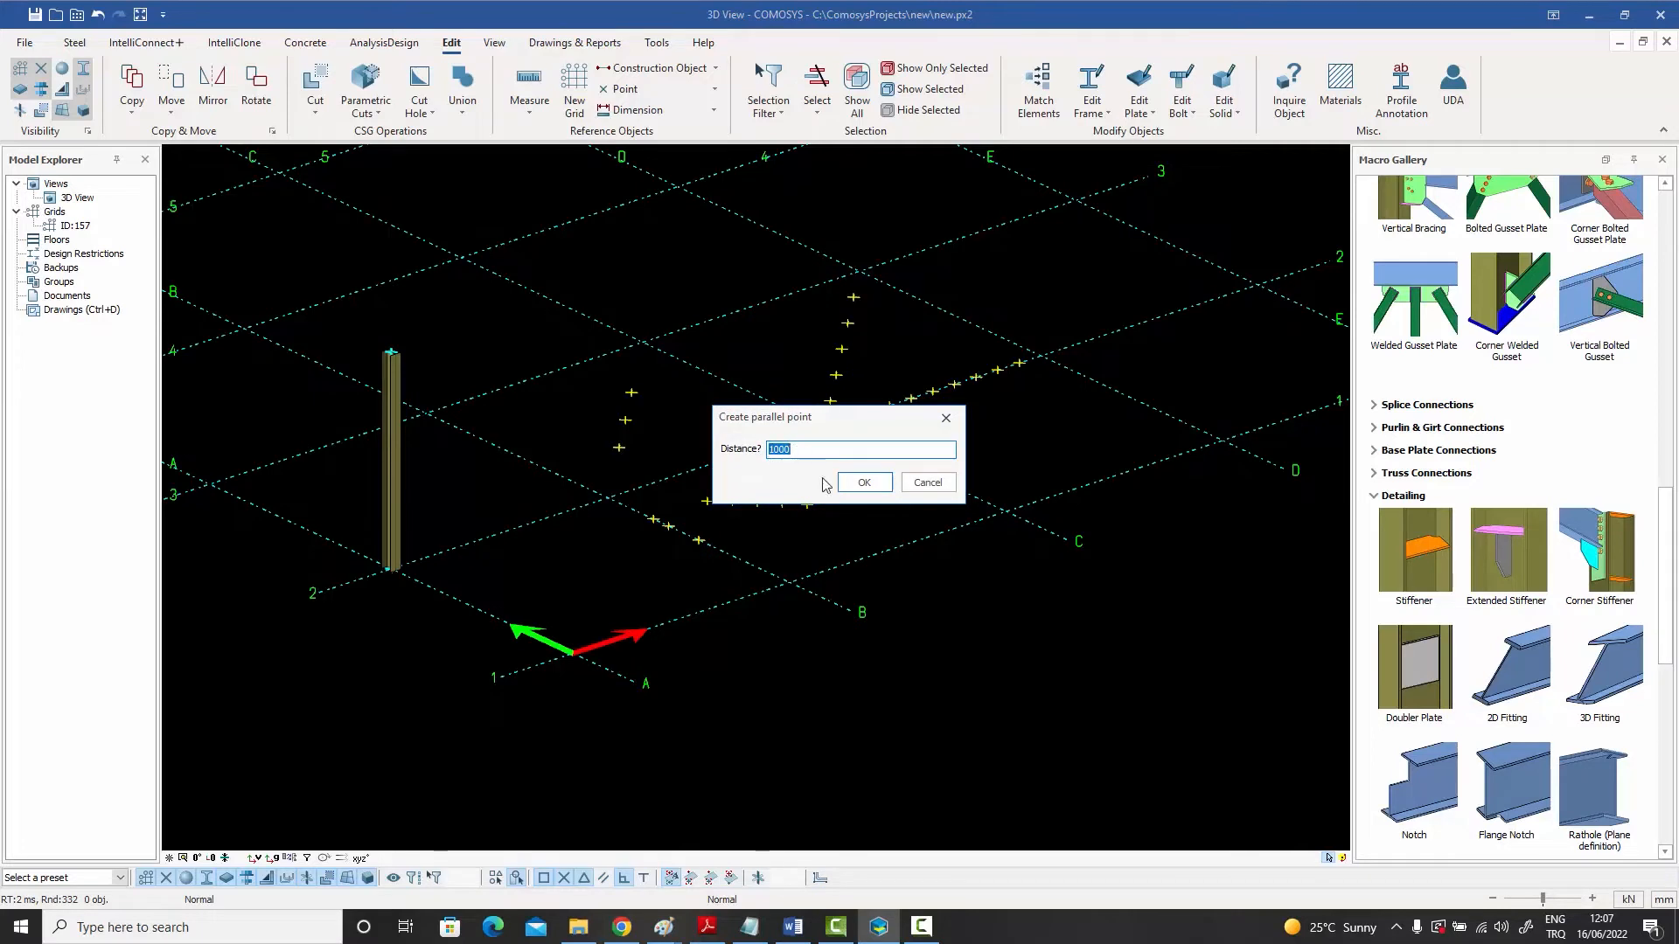
pyautogui.click(861, 483)
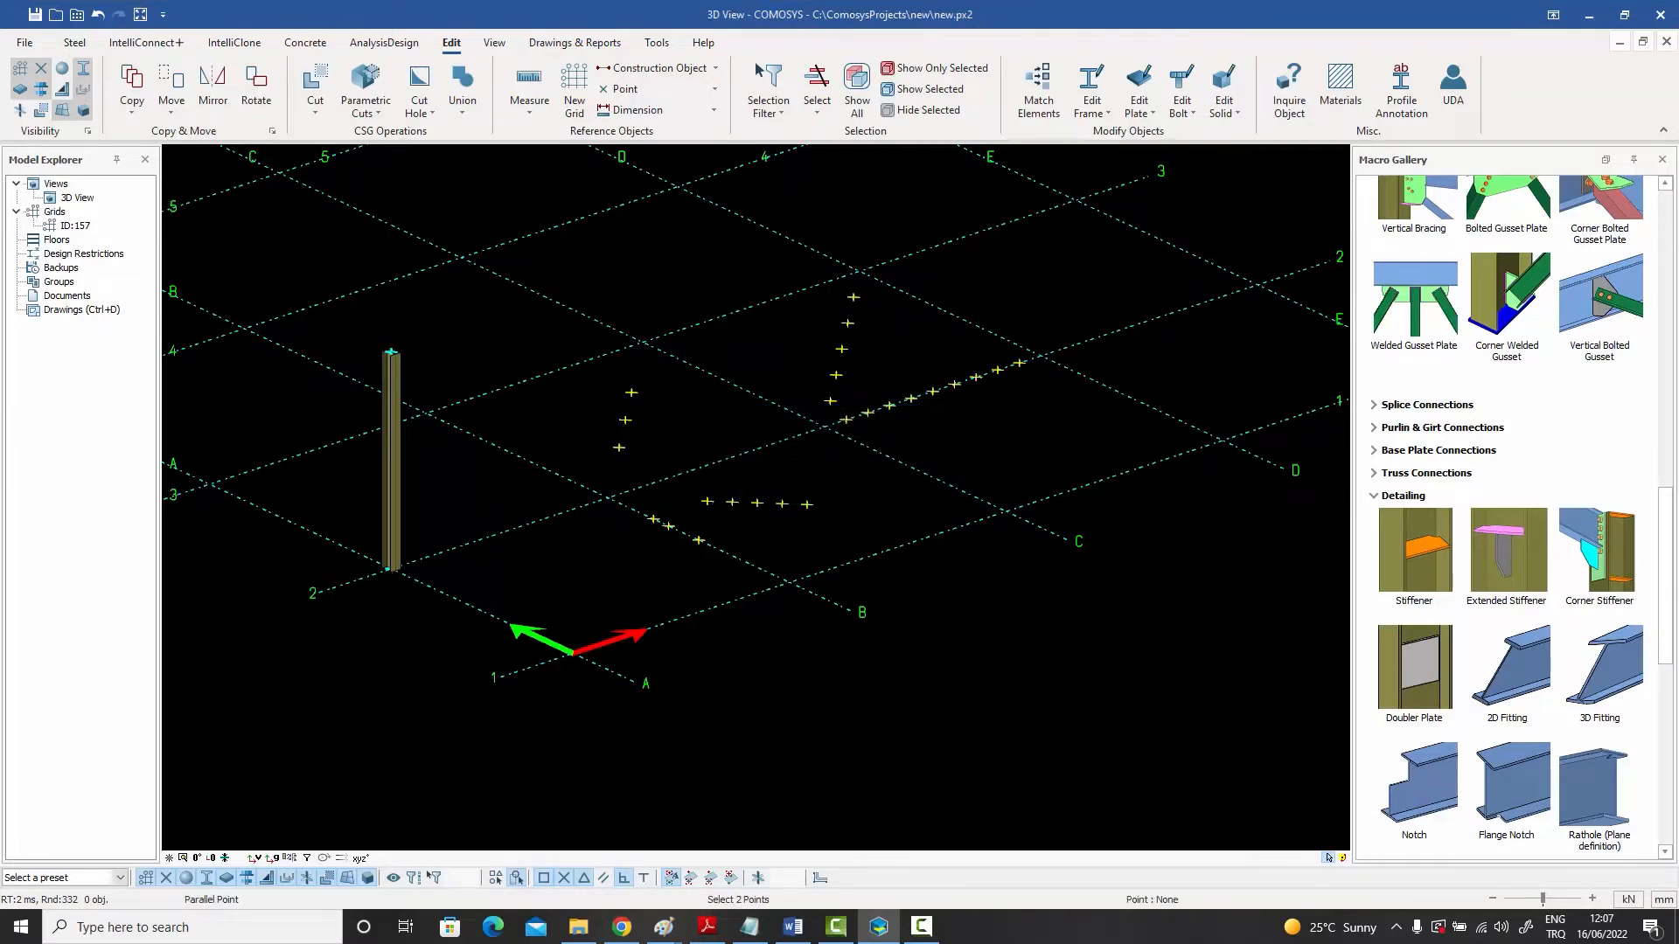
pyautogui.click(618, 447)
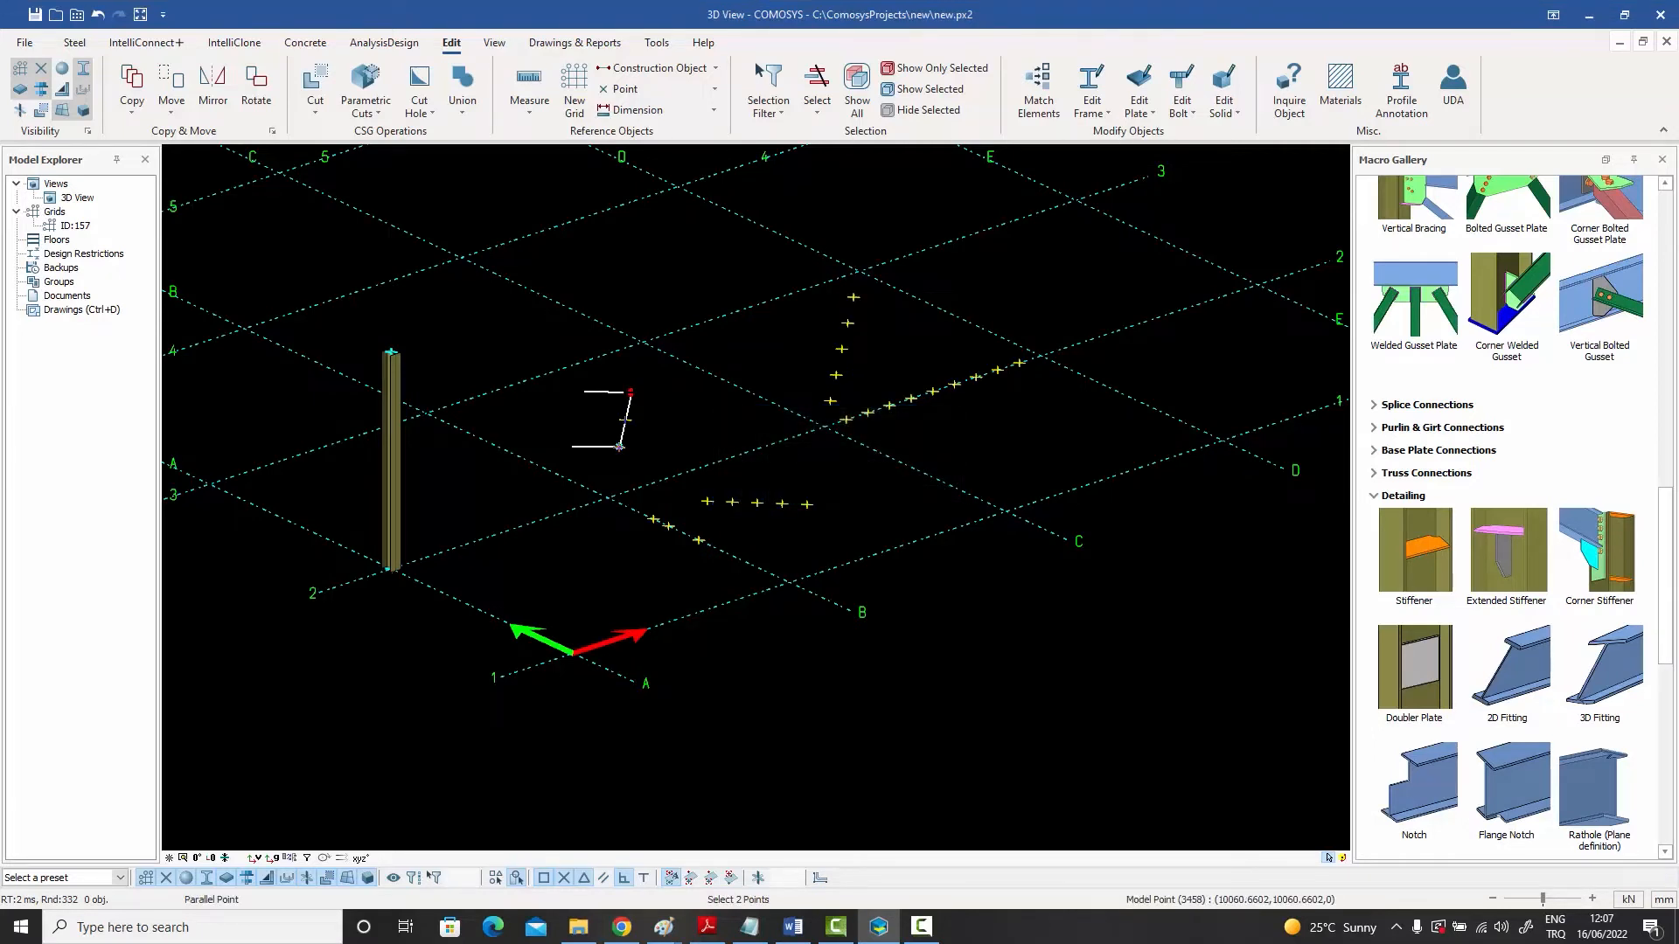
pyautogui.click(631, 392)
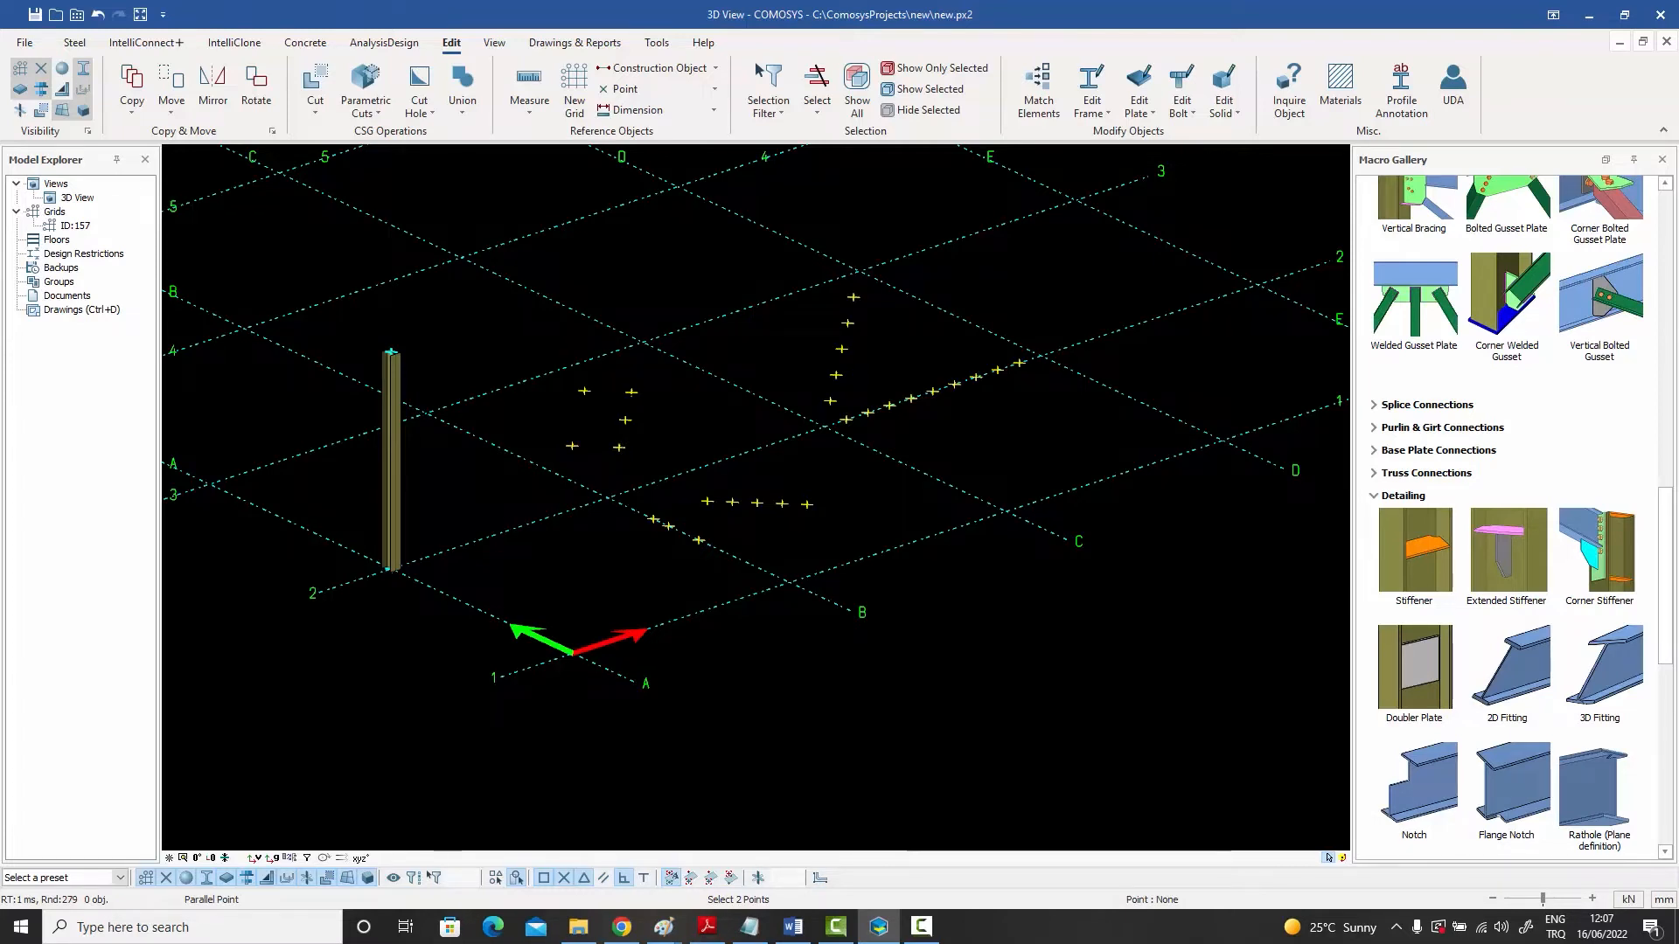
pyautogui.rightClick(652, 255)
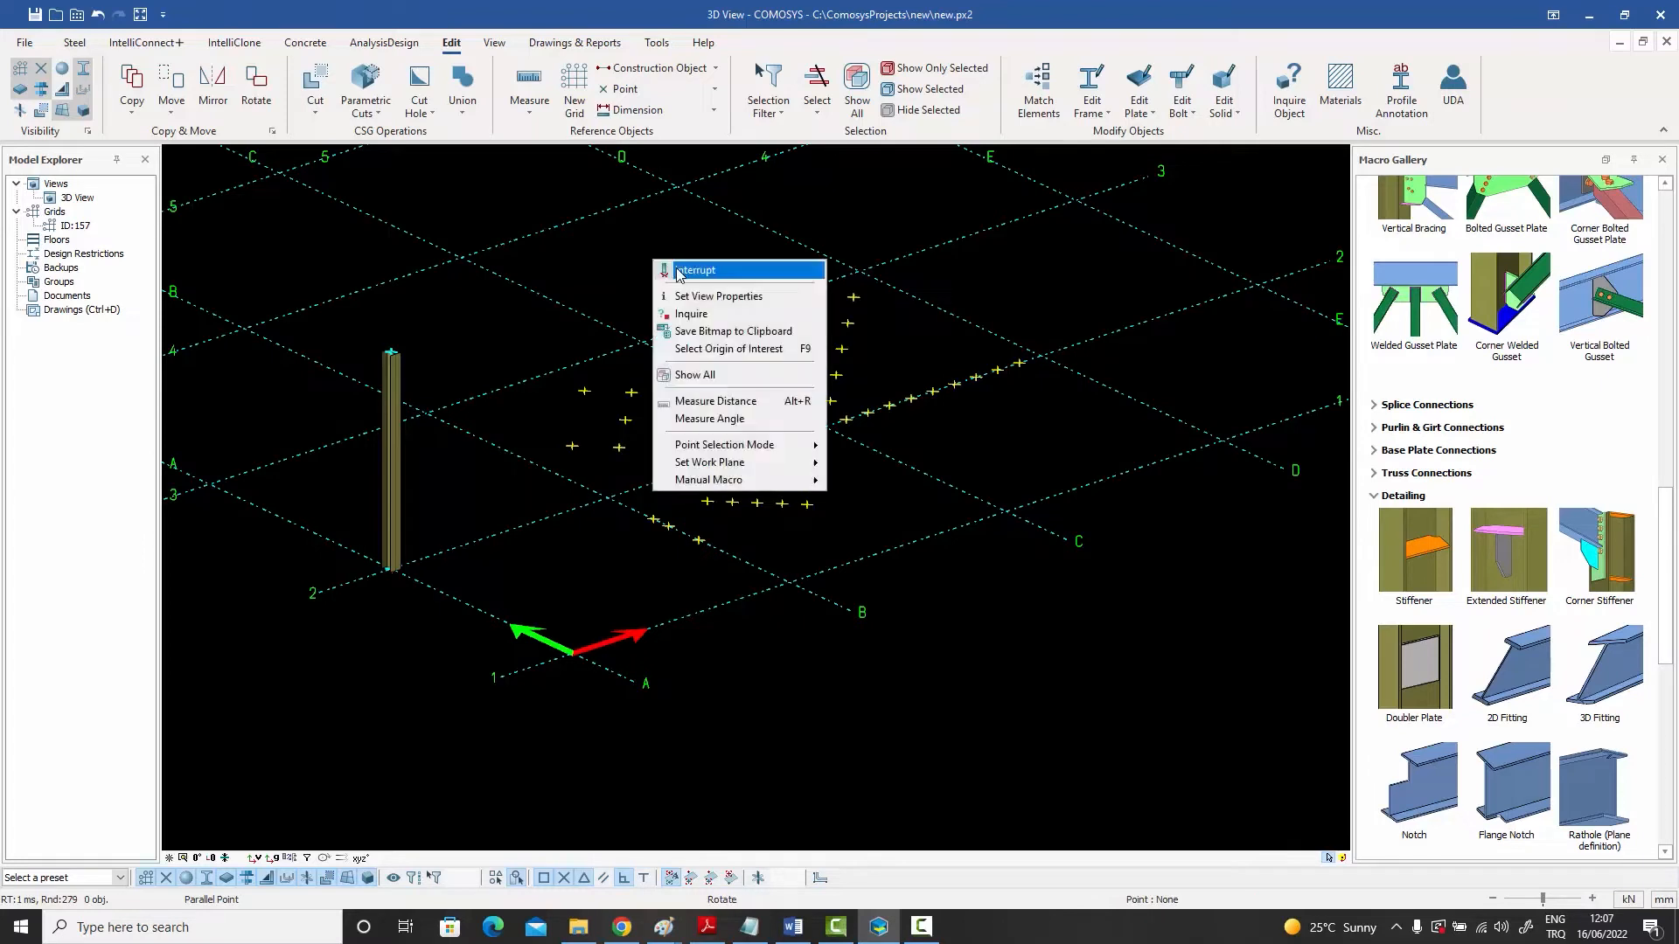
pyautogui.click(678, 265)
# - Create parallel points at distances 1000 500 3*750 from the newly offset pair of points
pyautogui.click(659, 89)
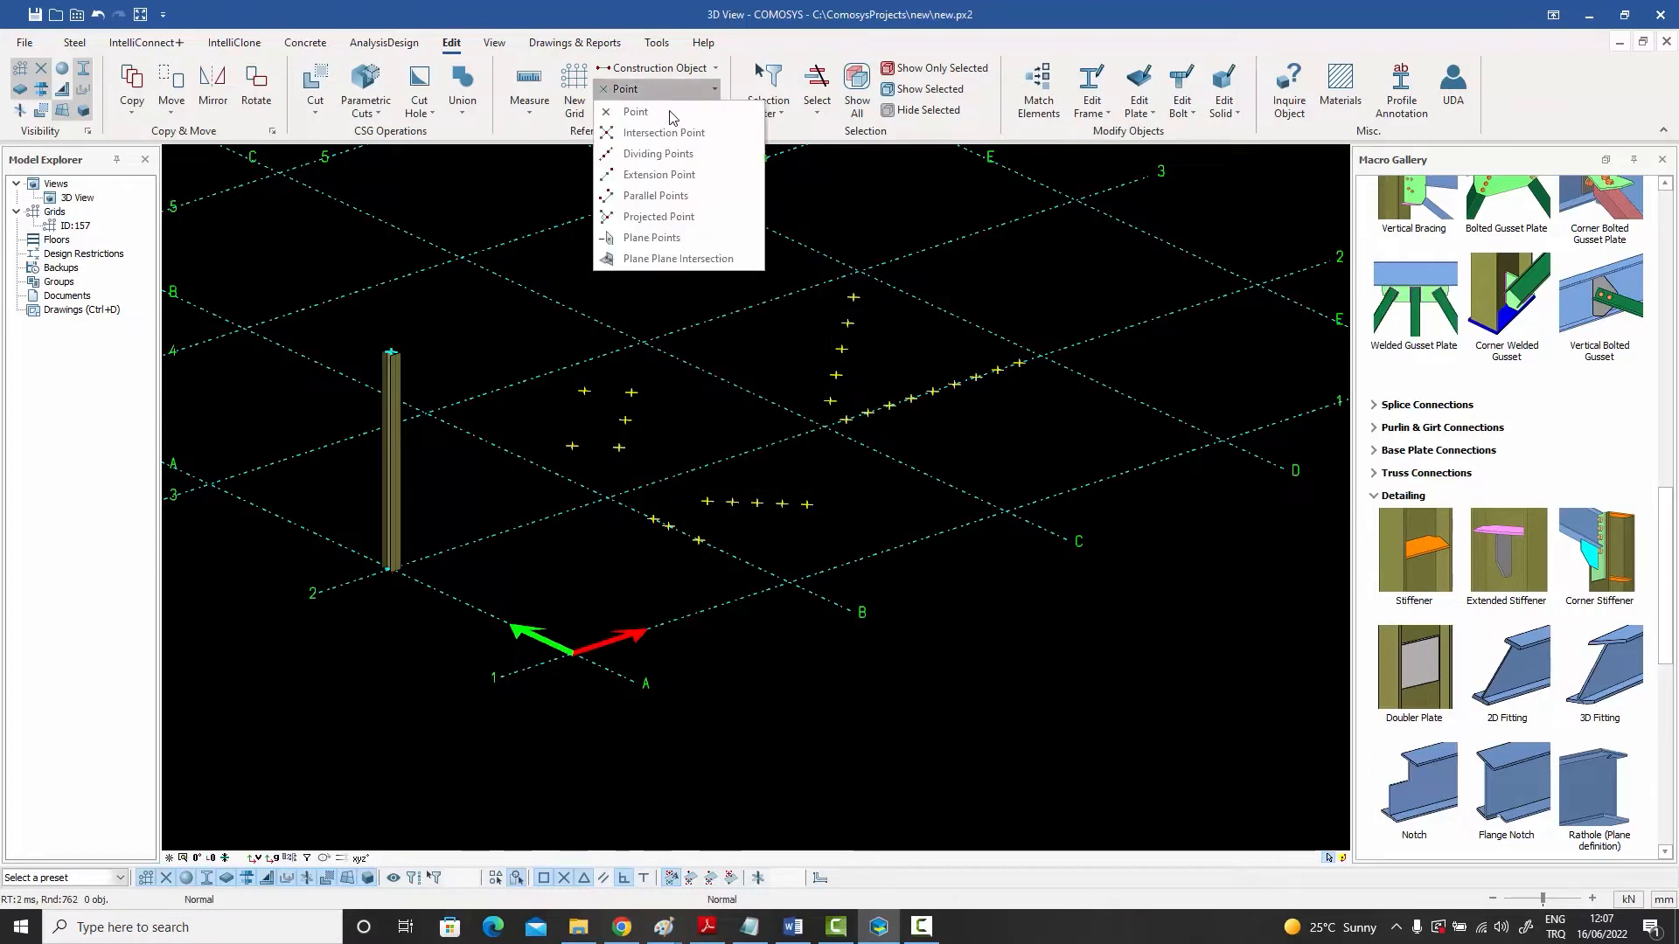
pyautogui.click(670, 199)
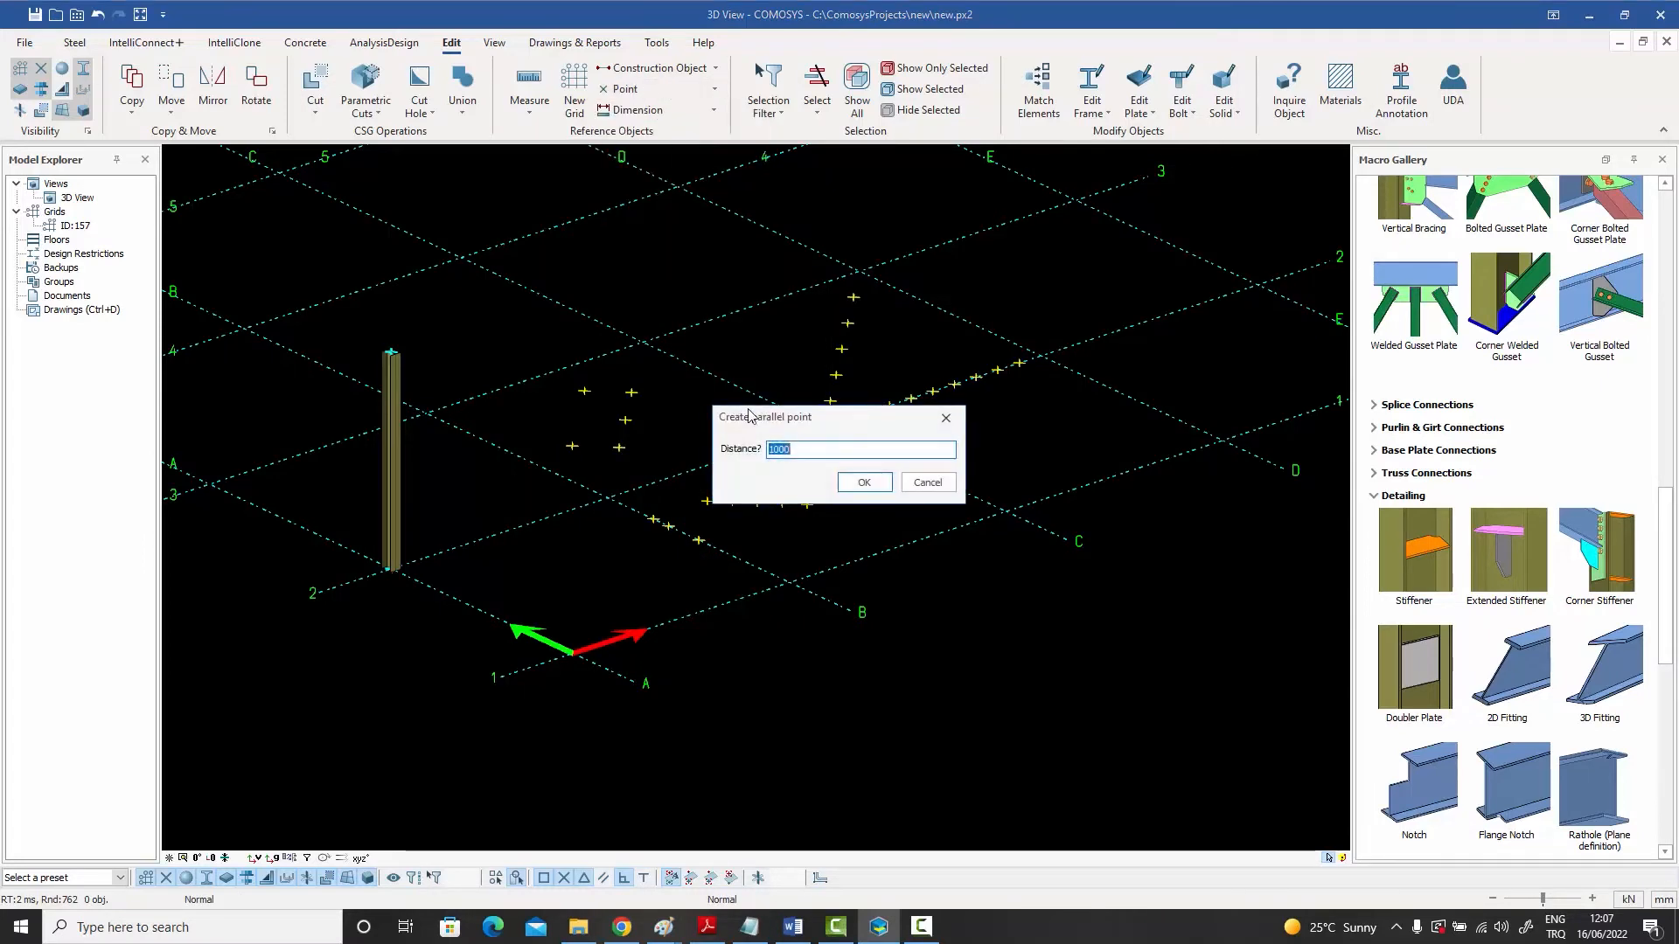
pyautogui.click(802, 452)
pyautogui.write('500 3*750')
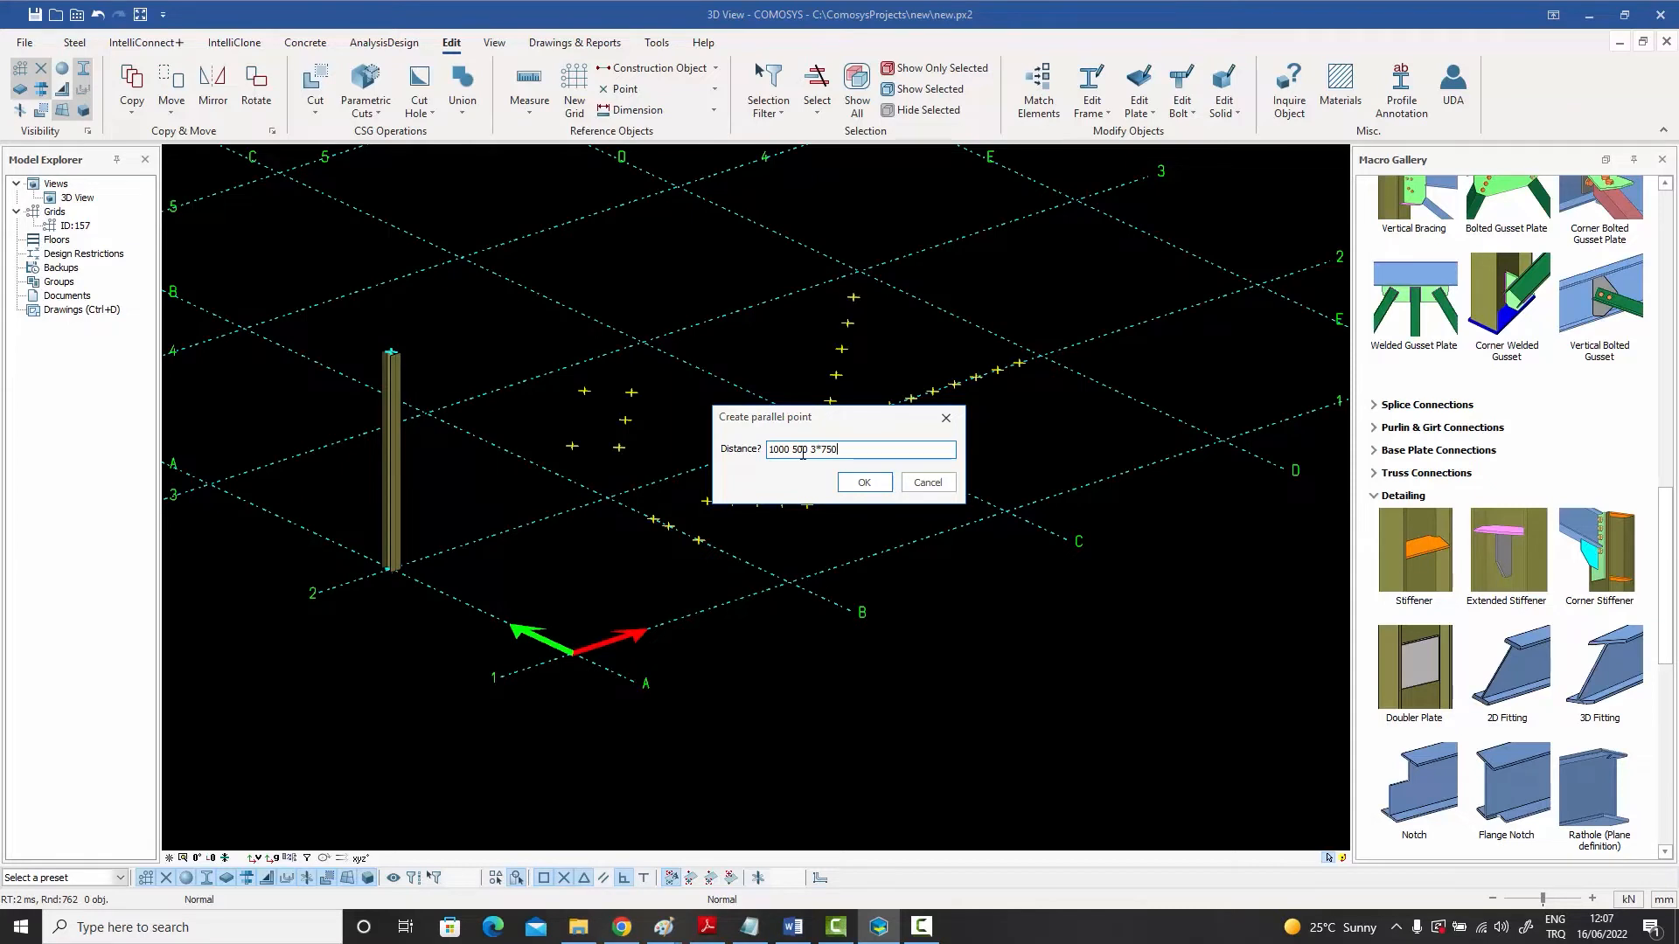
pyautogui.click(864, 482)
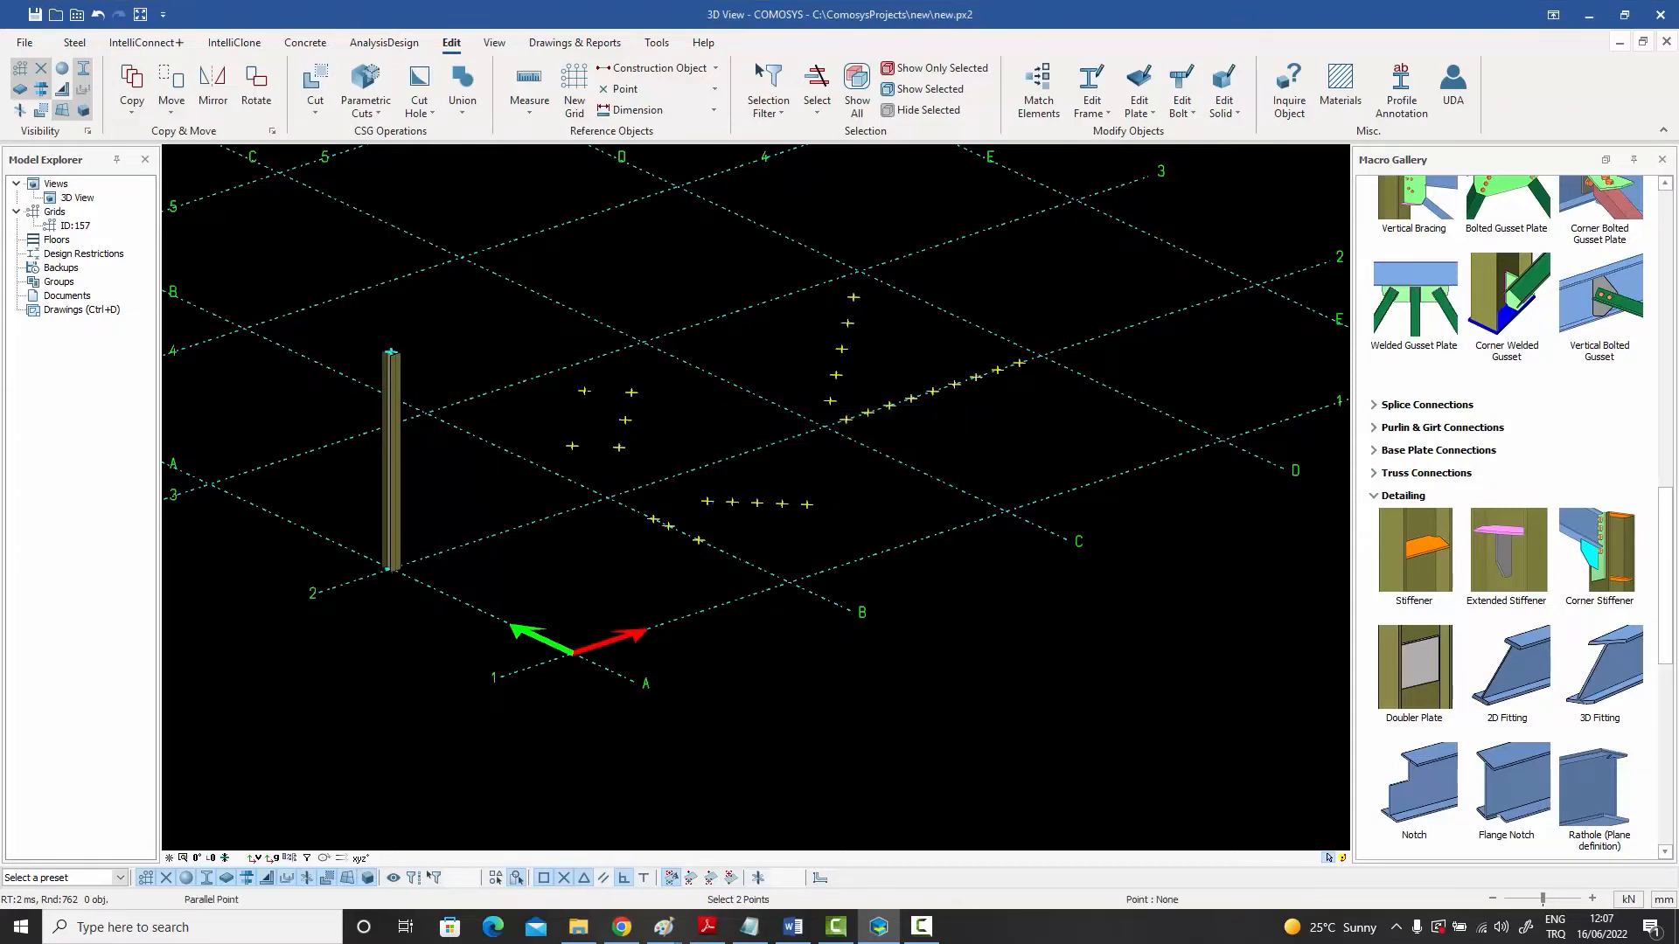
pyautogui.click(572, 446)
pyautogui.click(584, 391)
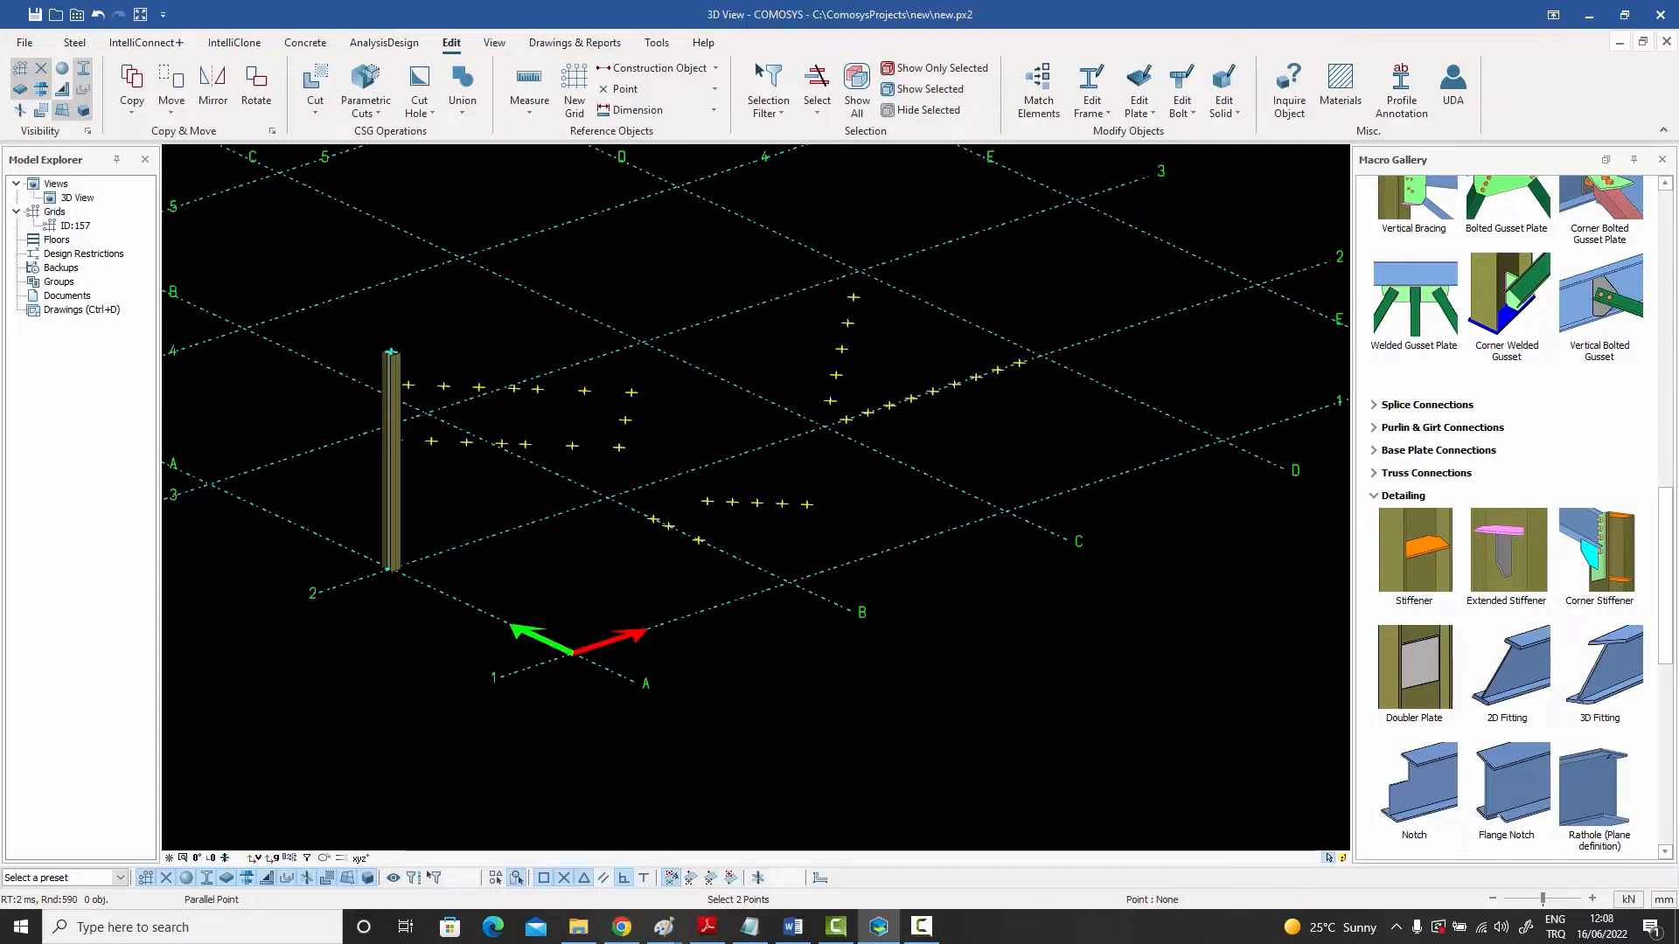
pyautogui.rightClick(491, 314)
pyautogui.click(518, 325)
# - Create a projected point onto grid line 1 between the B and C grid intersections
pyautogui.moveTo(525, 349); pyautogui.dragTo(450, 398, button='middle')
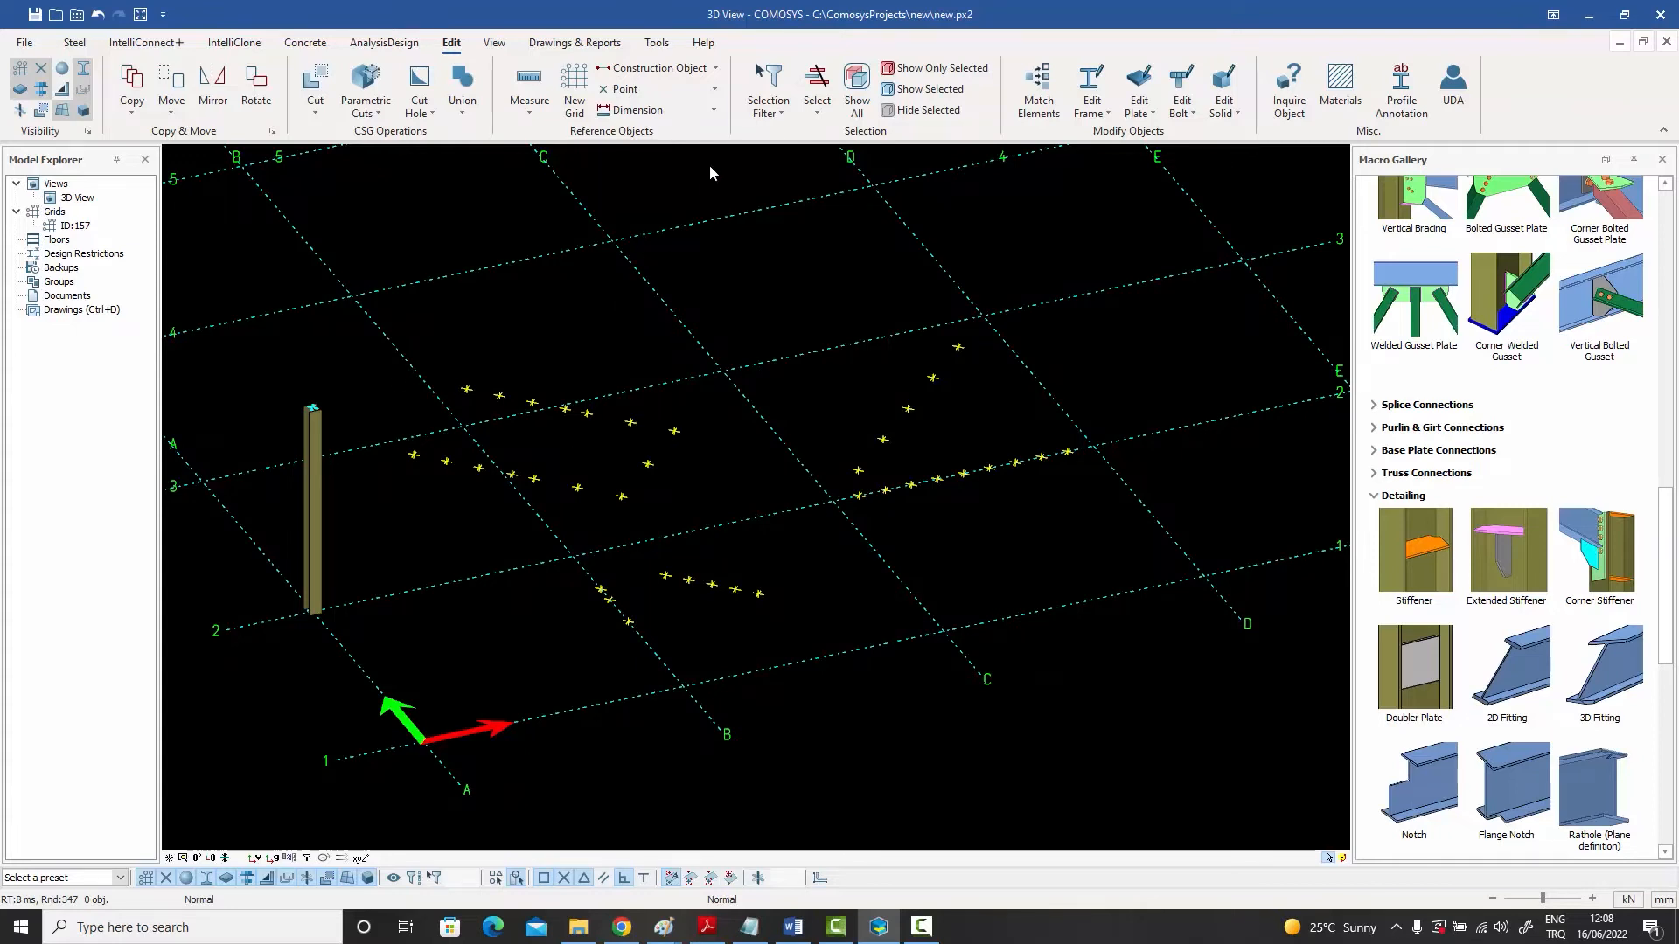
pyautogui.click(715, 90)
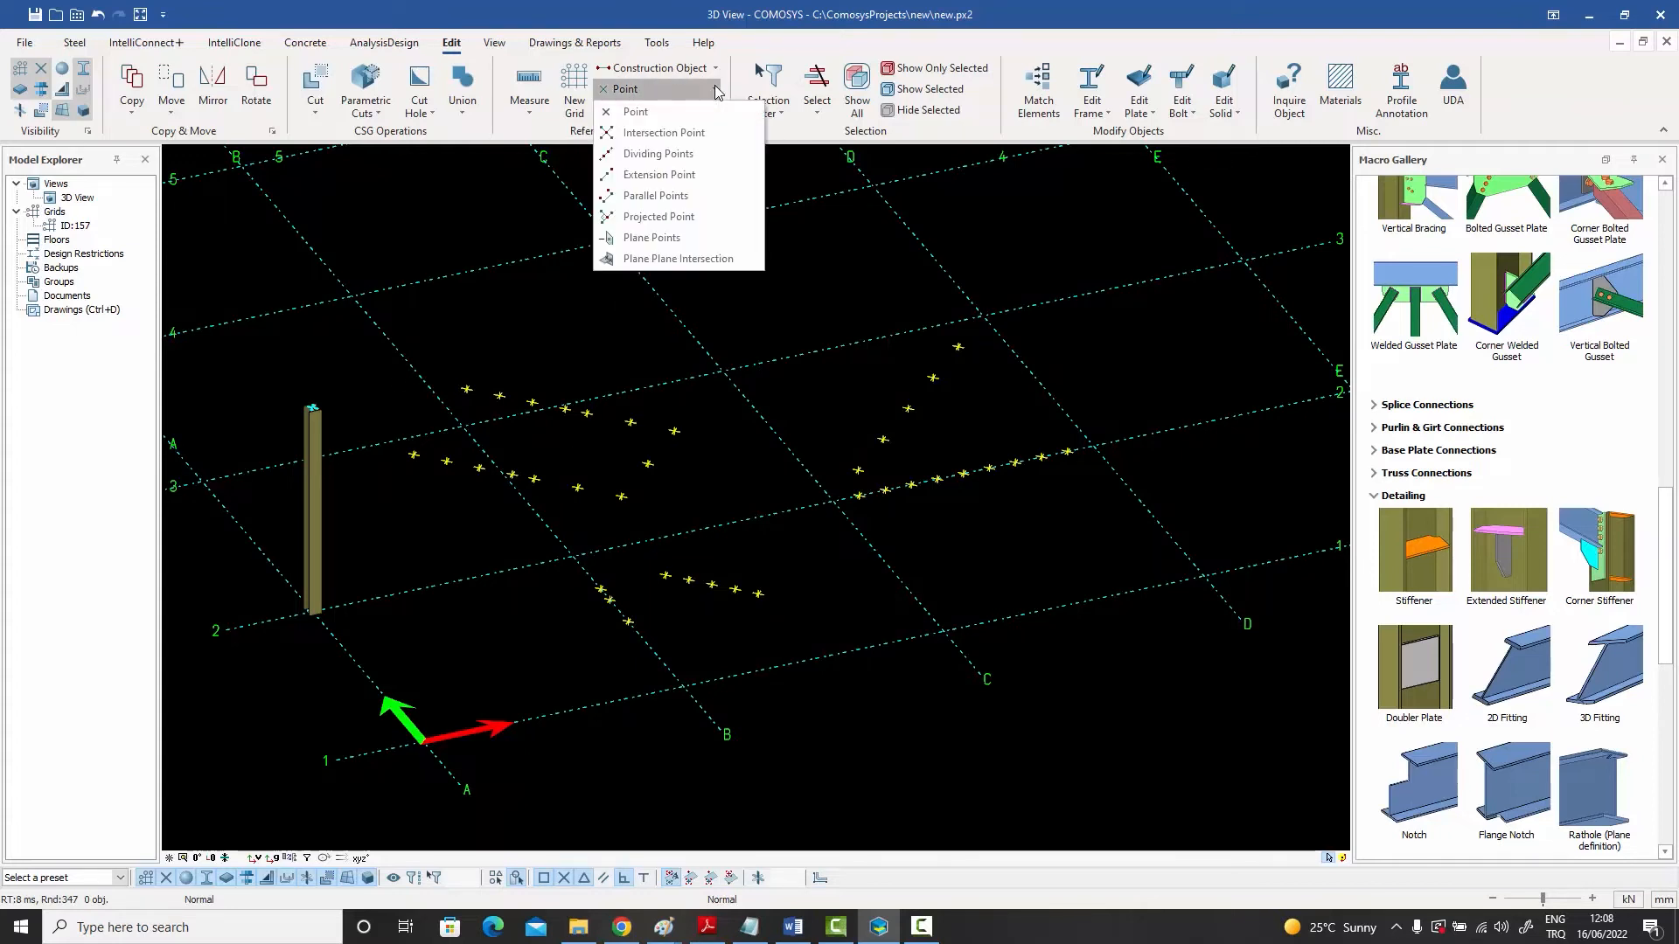
pyautogui.click(660, 219)
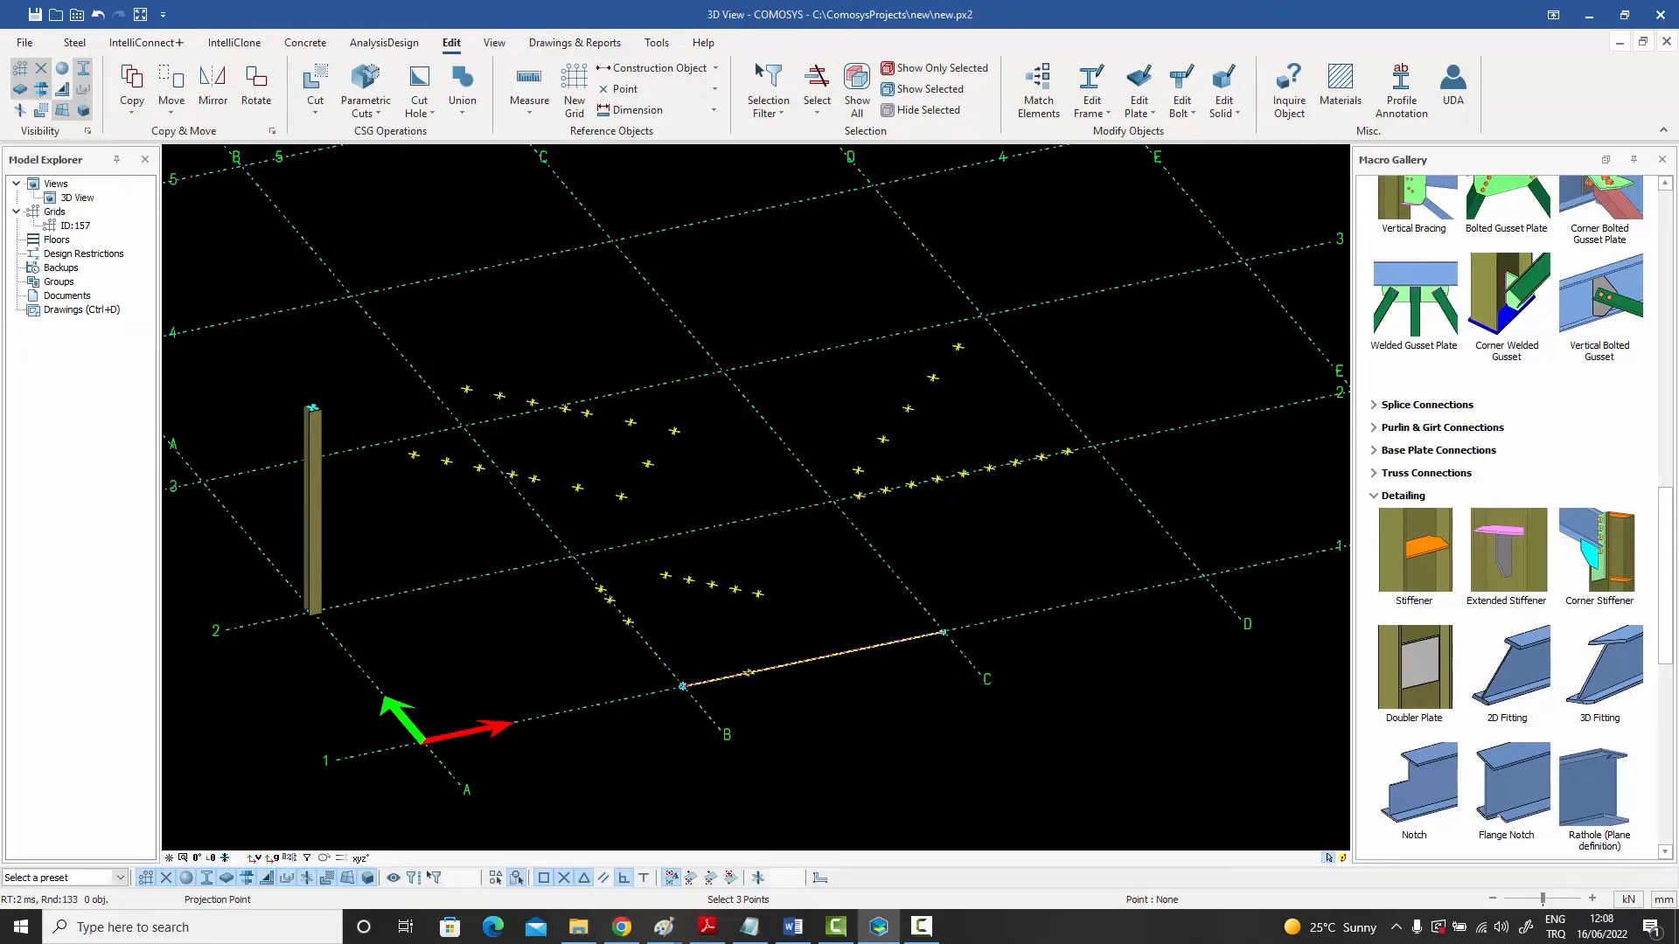
pyautogui.rightClick(770, 548)
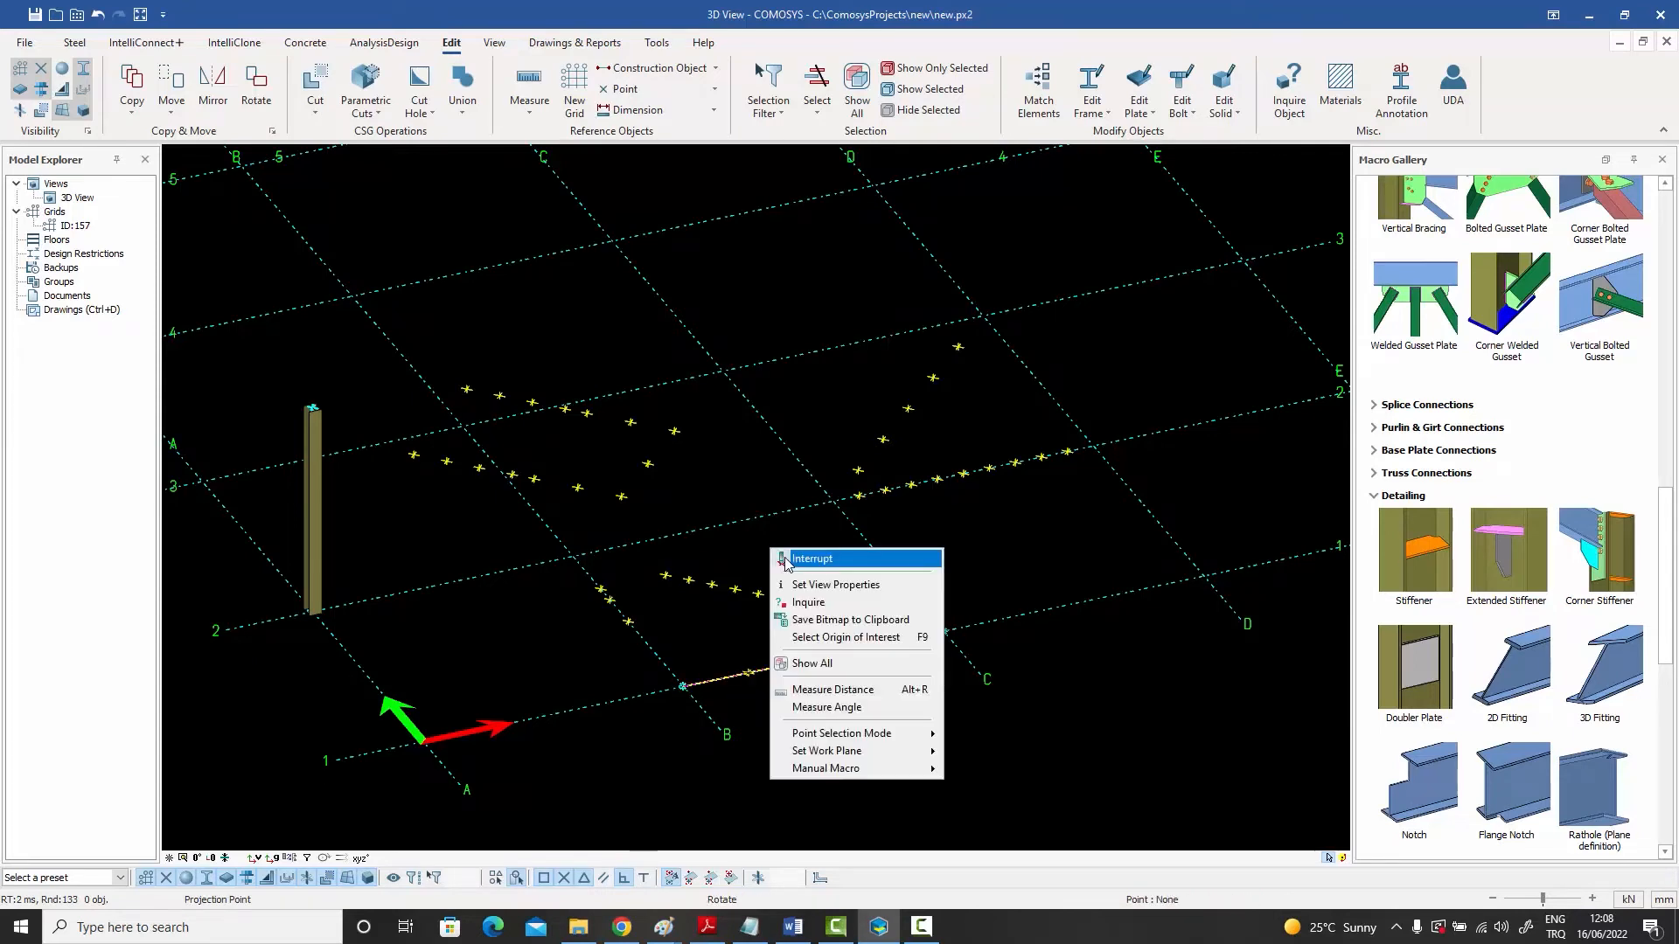
pyautogui.click(791, 560)
# - Draw a construction line between two construction points running across the grid
pyautogui.click(714, 89)
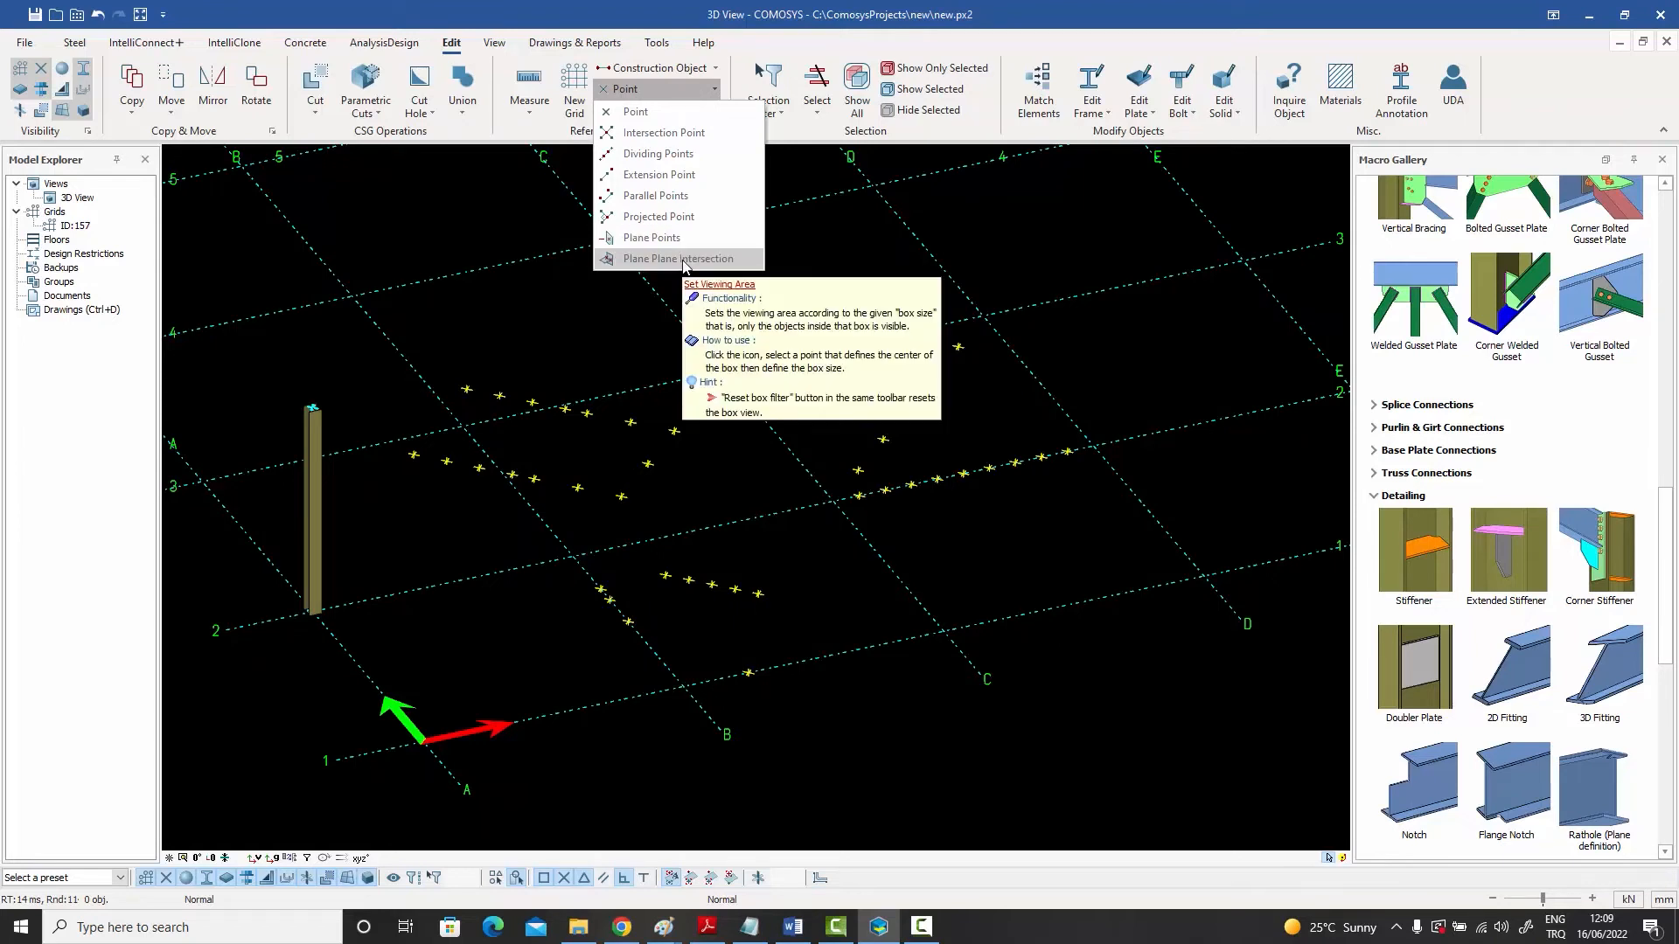
pyautogui.click(810, 252)
pyautogui.scroll(-2, 806, 301)
pyautogui.moveTo(805, 302); pyautogui.dragTo(810, 370, button='middle')
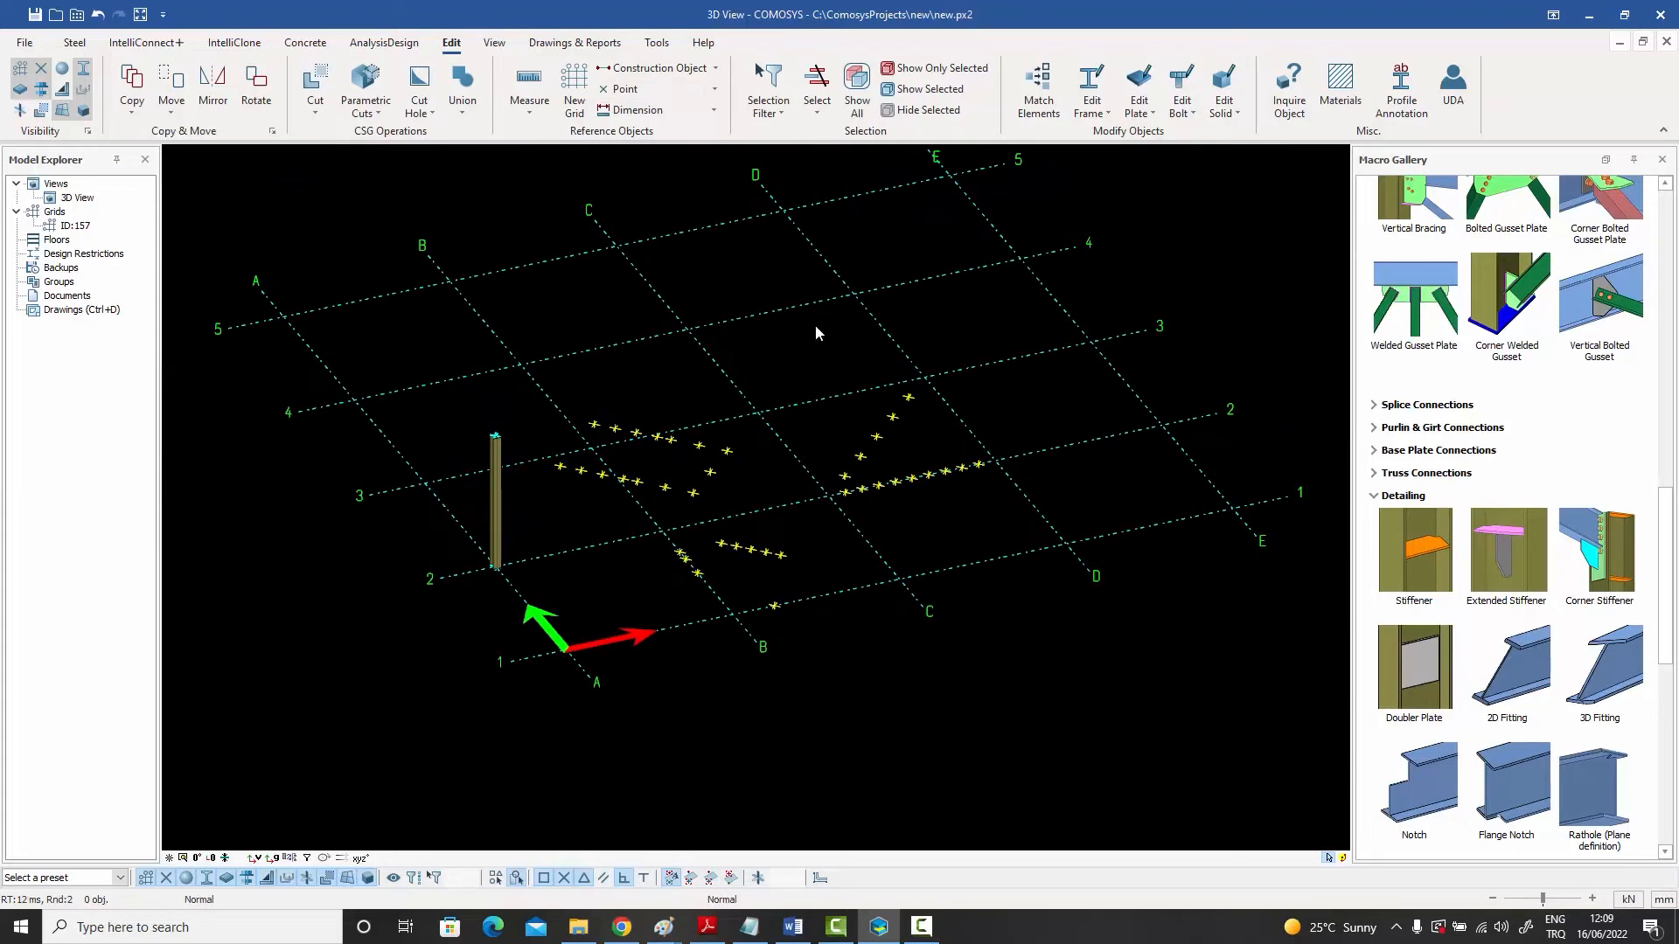
pyautogui.click(716, 72)
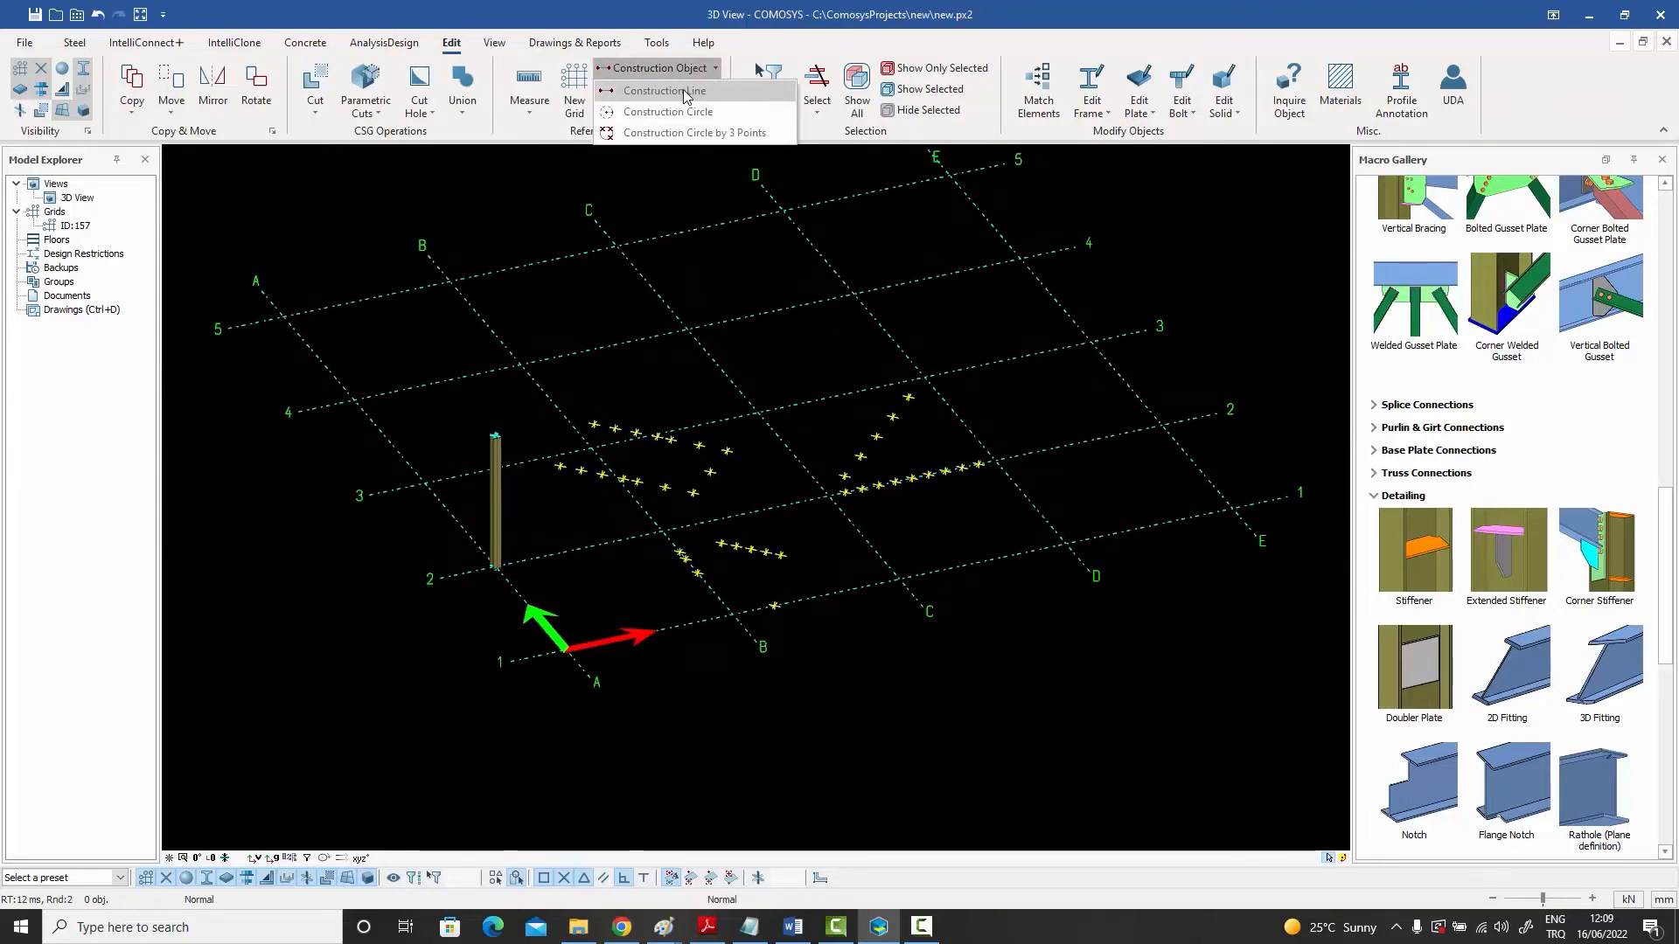
pyautogui.click(684, 93)
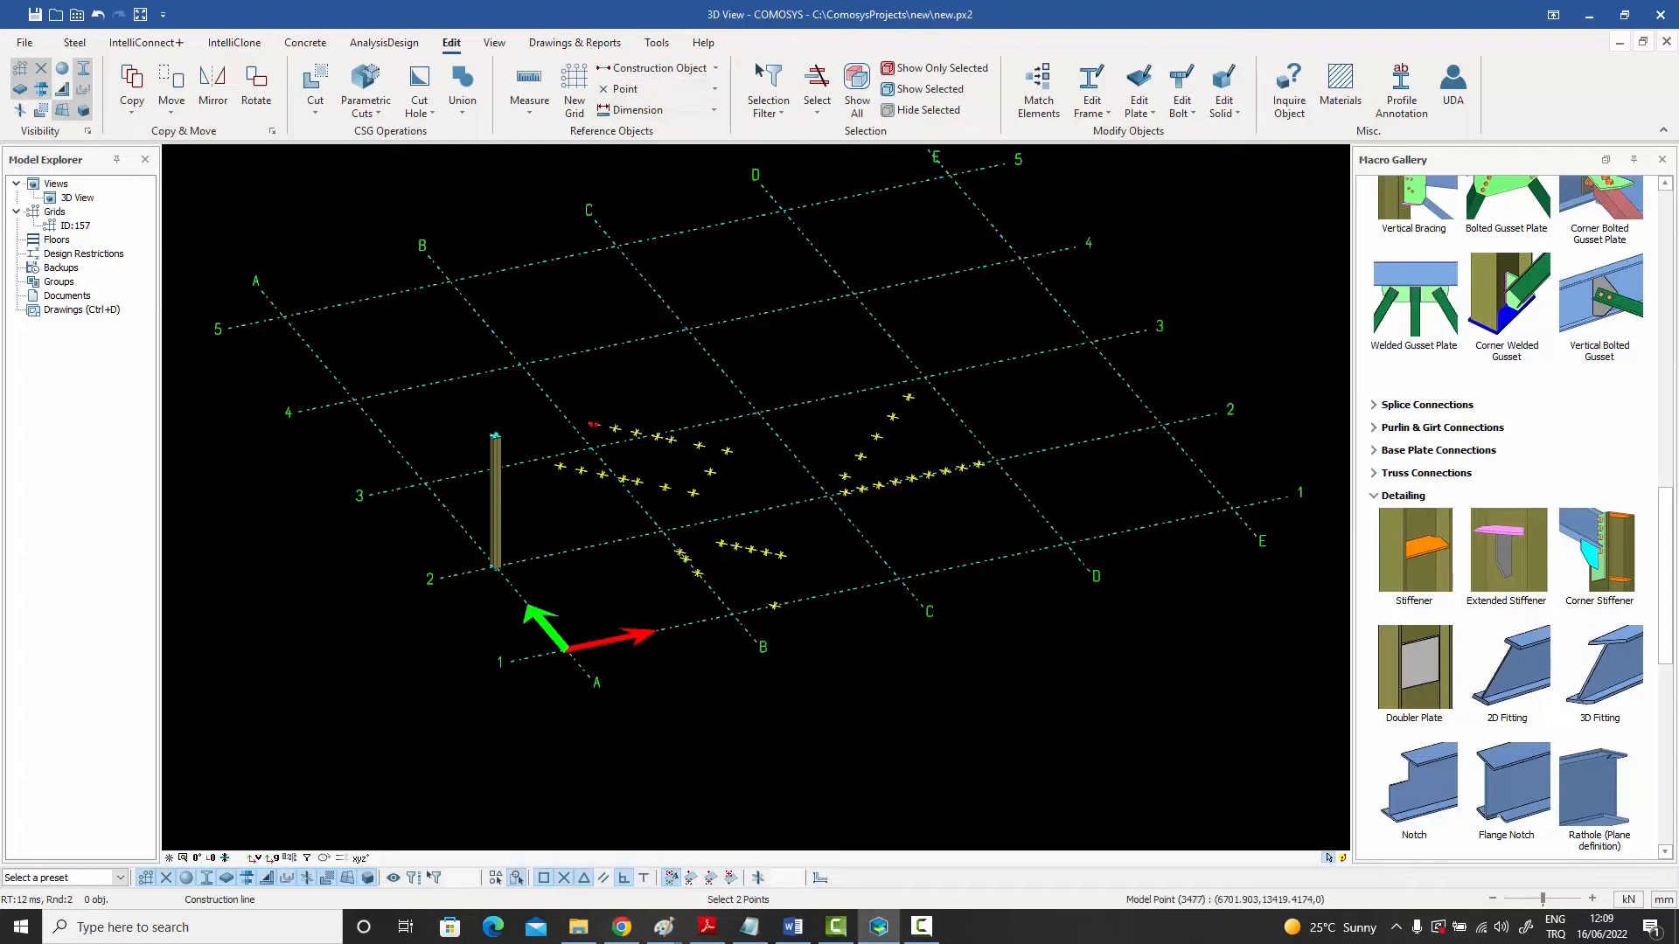
pyautogui.click(594, 425)
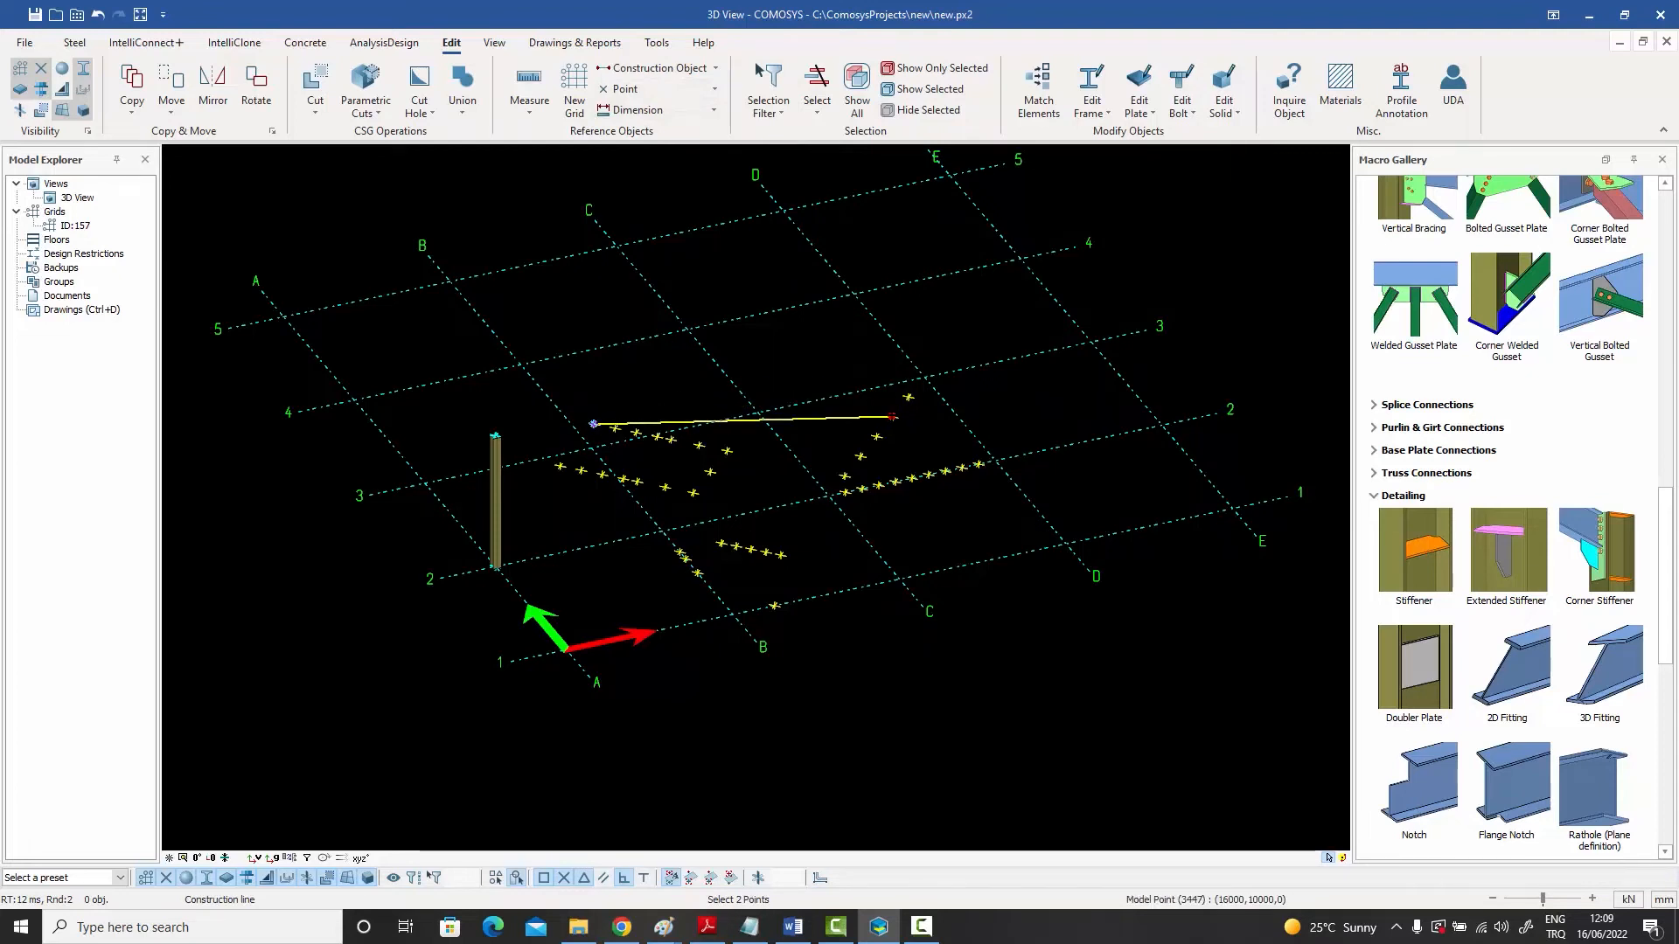
pyautogui.rightClick(809, 302)
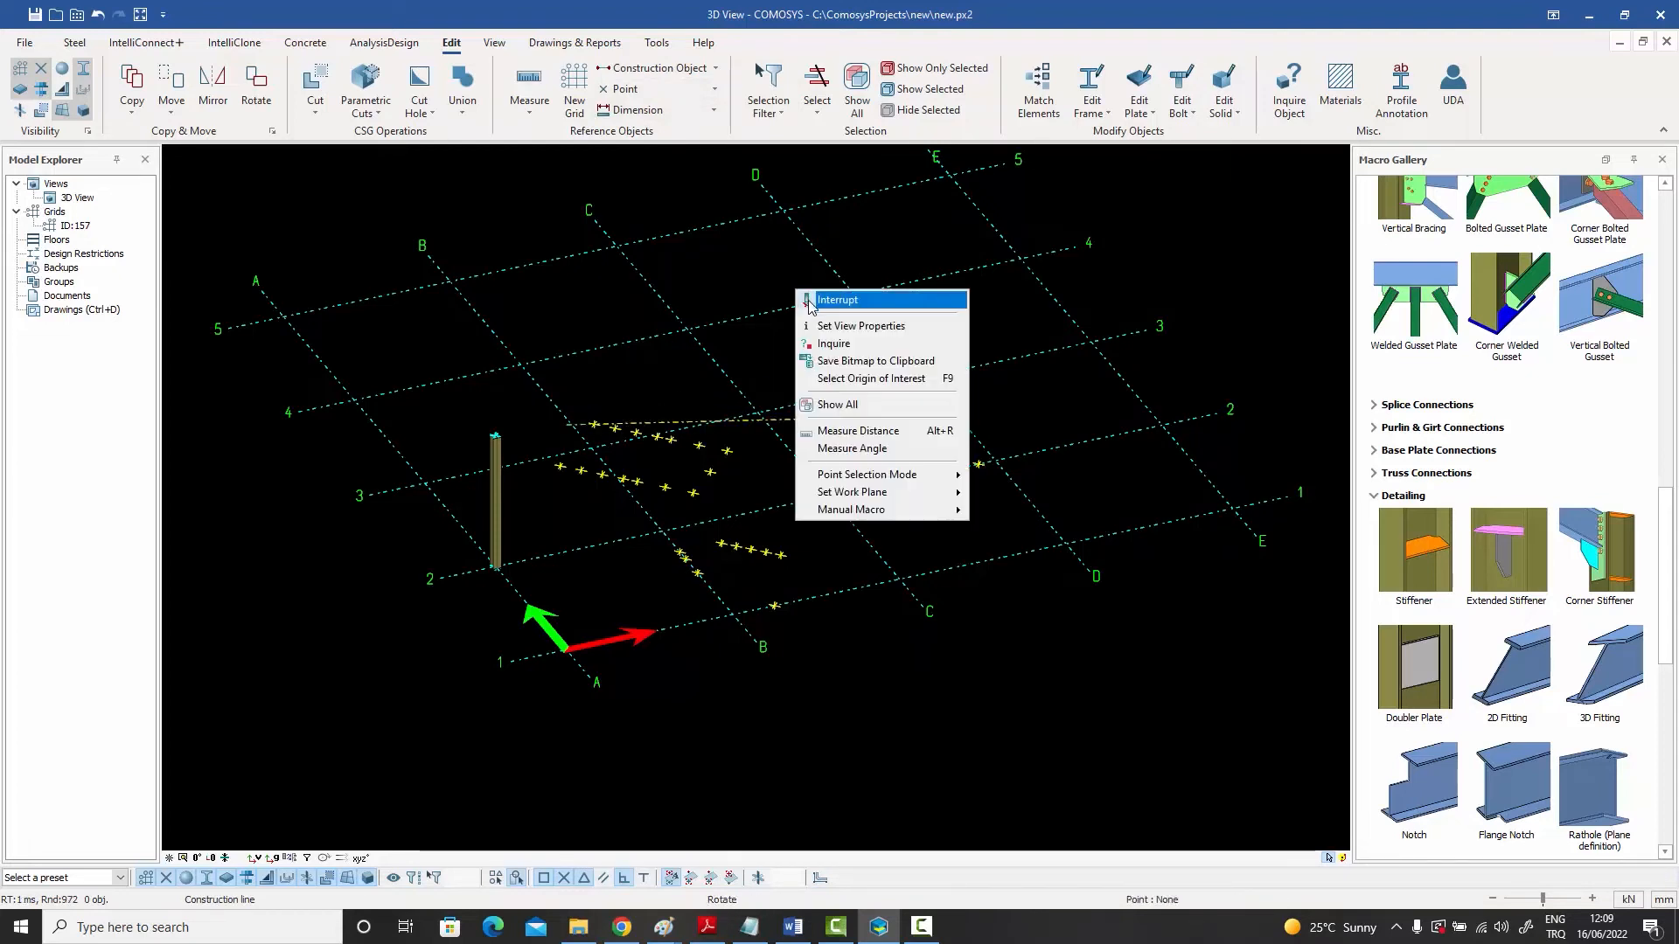
pyautogui.click(837, 300)
# - Divide the construction line into 3 equal pieces with construction points
pyautogui.scroll(2, 846, 440)
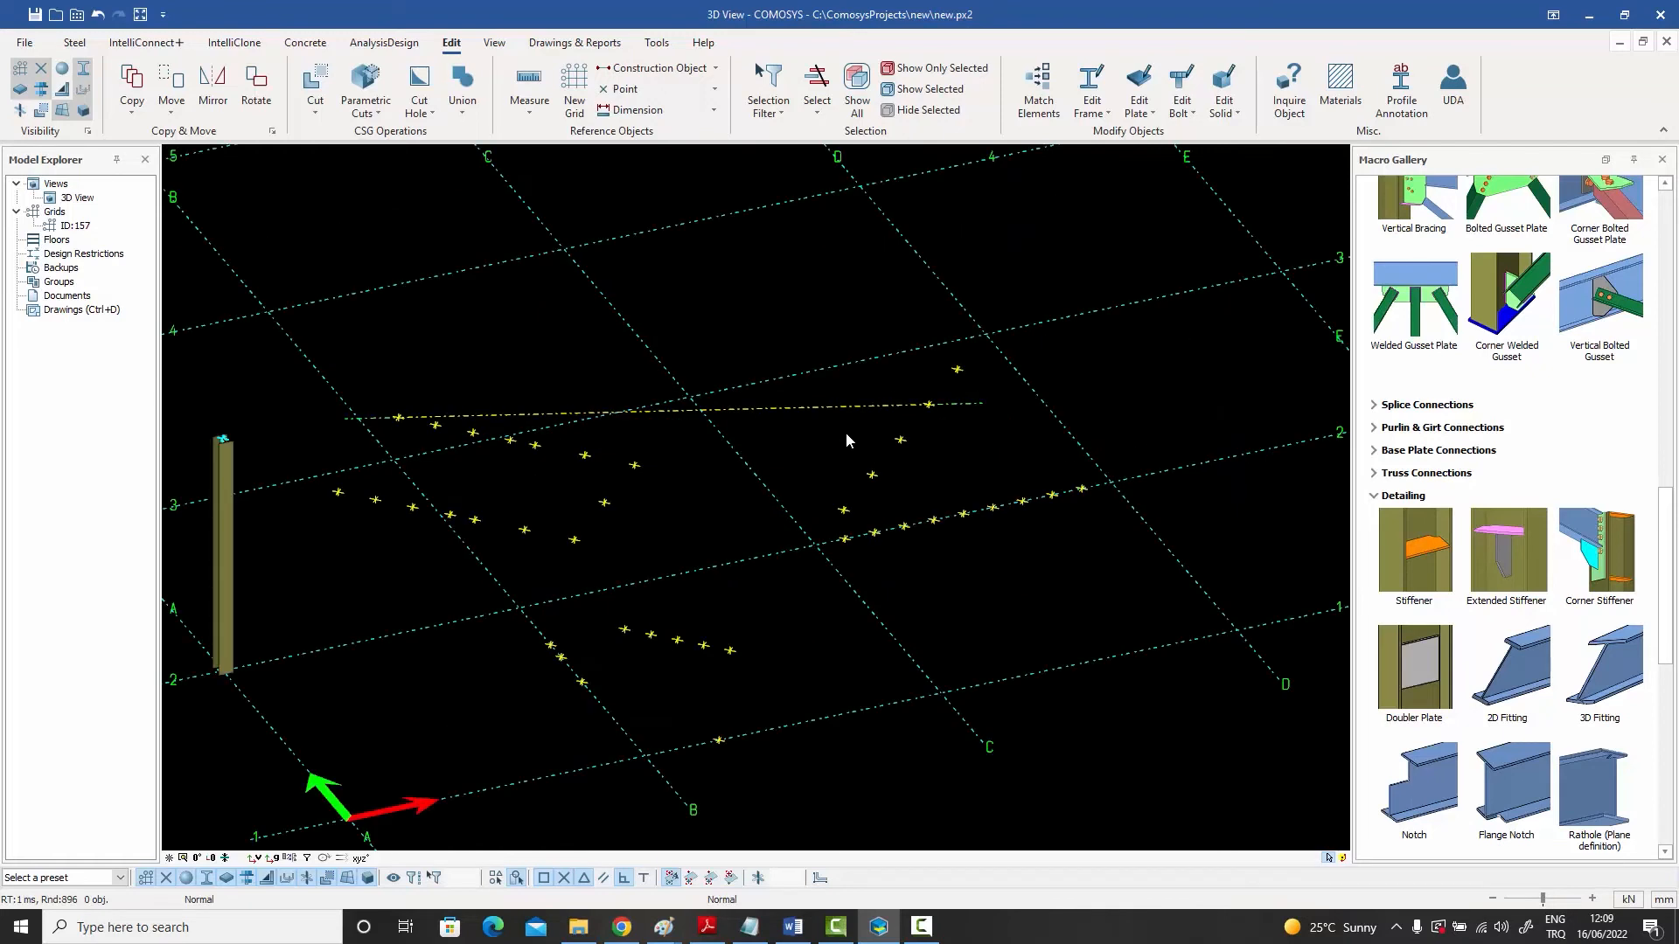
pyautogui.click(778, 407)
pyautogui.rightClick(779, 407)
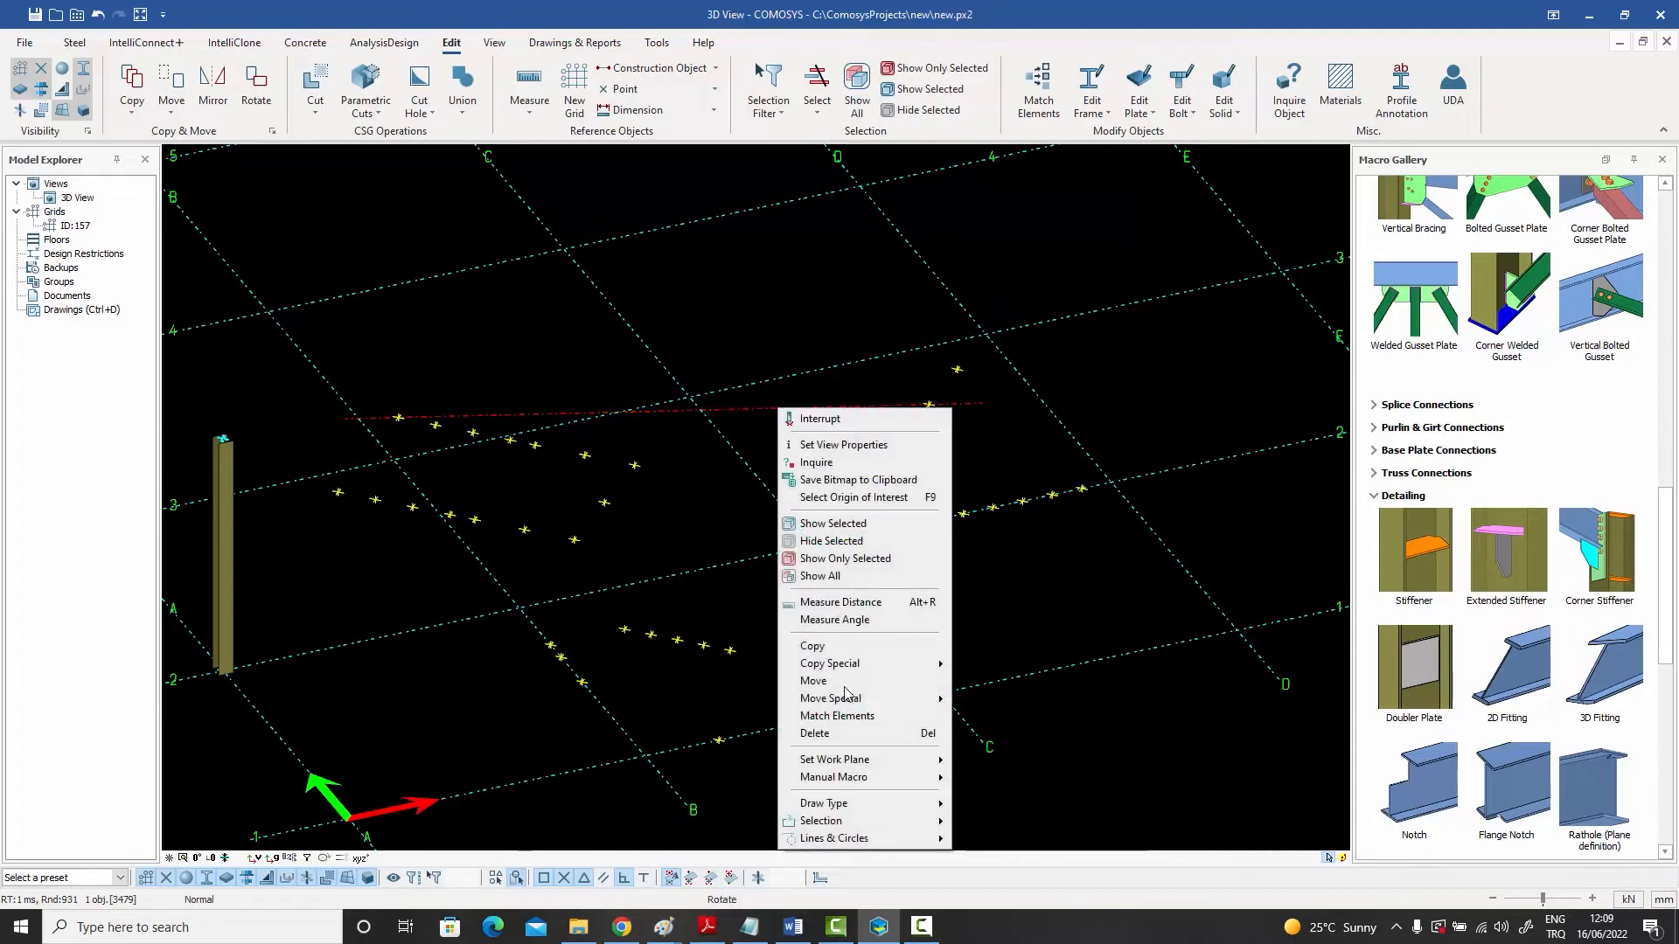
pyautogui.moveTo(866, 839)
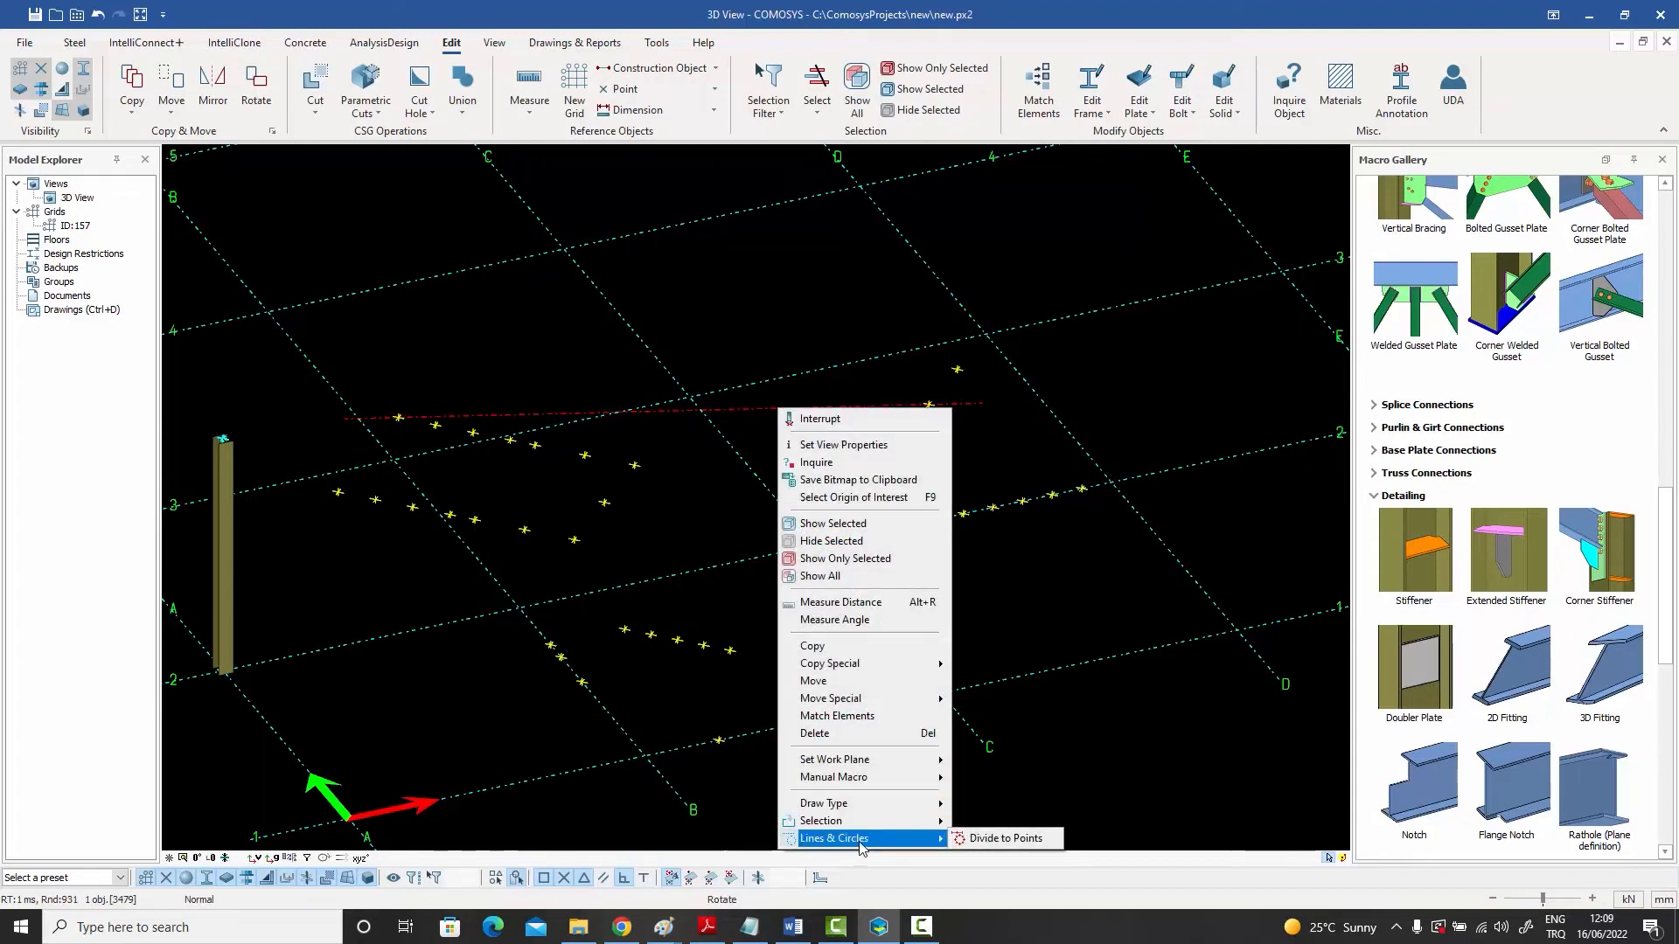
pyautogui.click(994, 842)
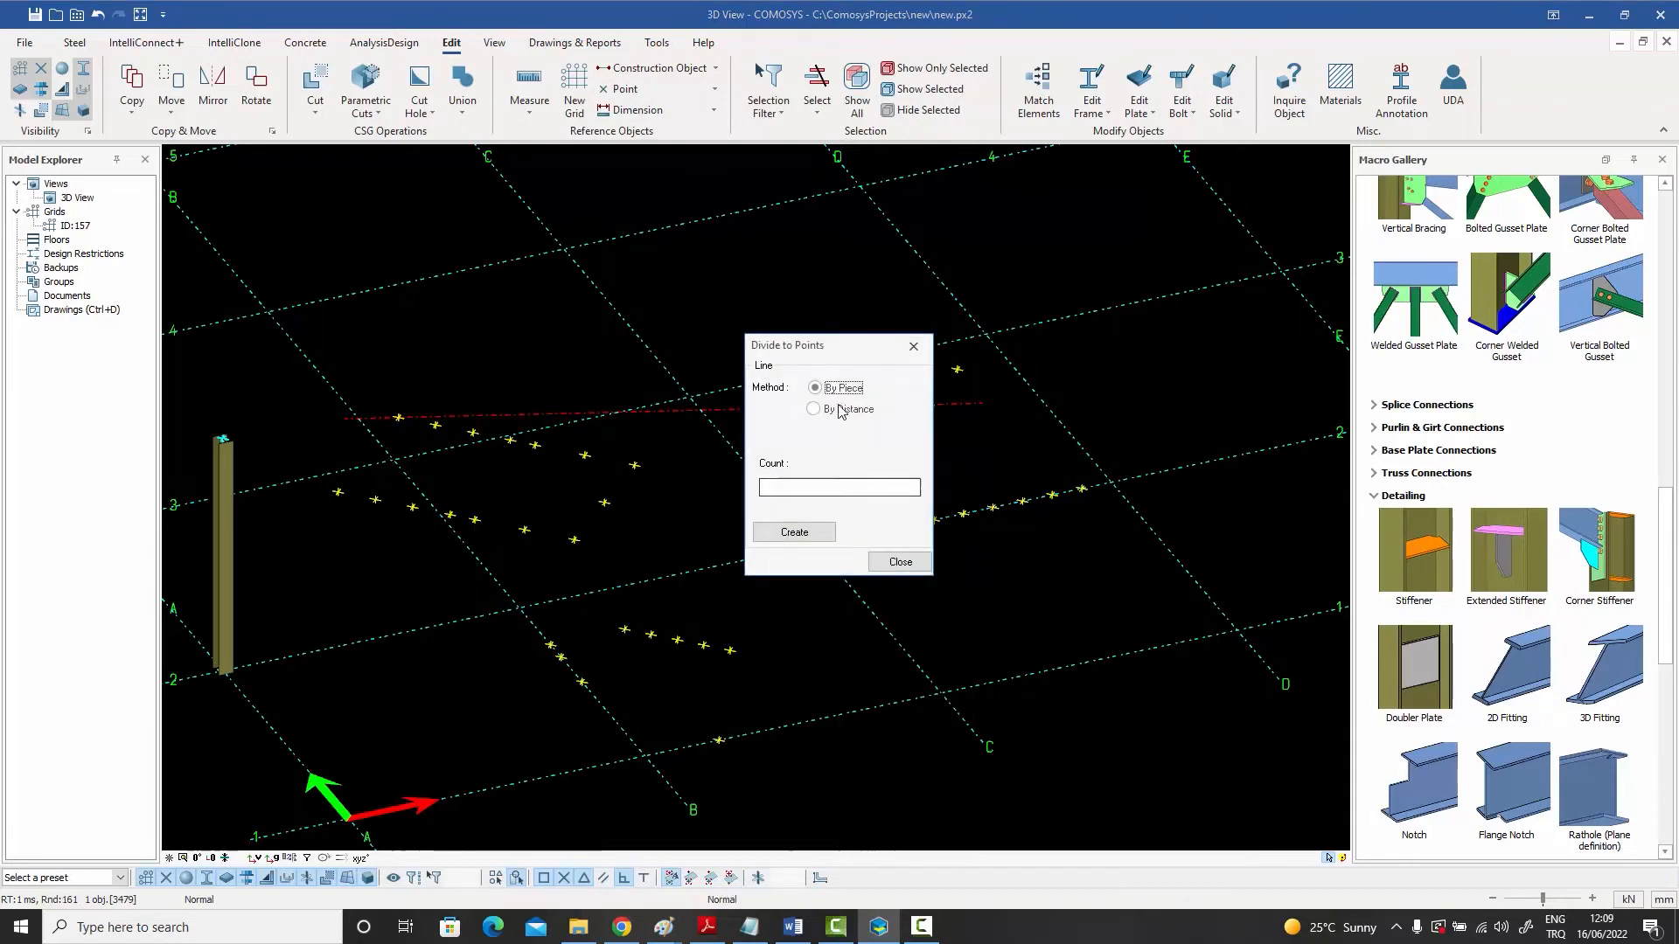
pyautogui.moveTo(838, 345); pyautogui.dragTo(993, 212)
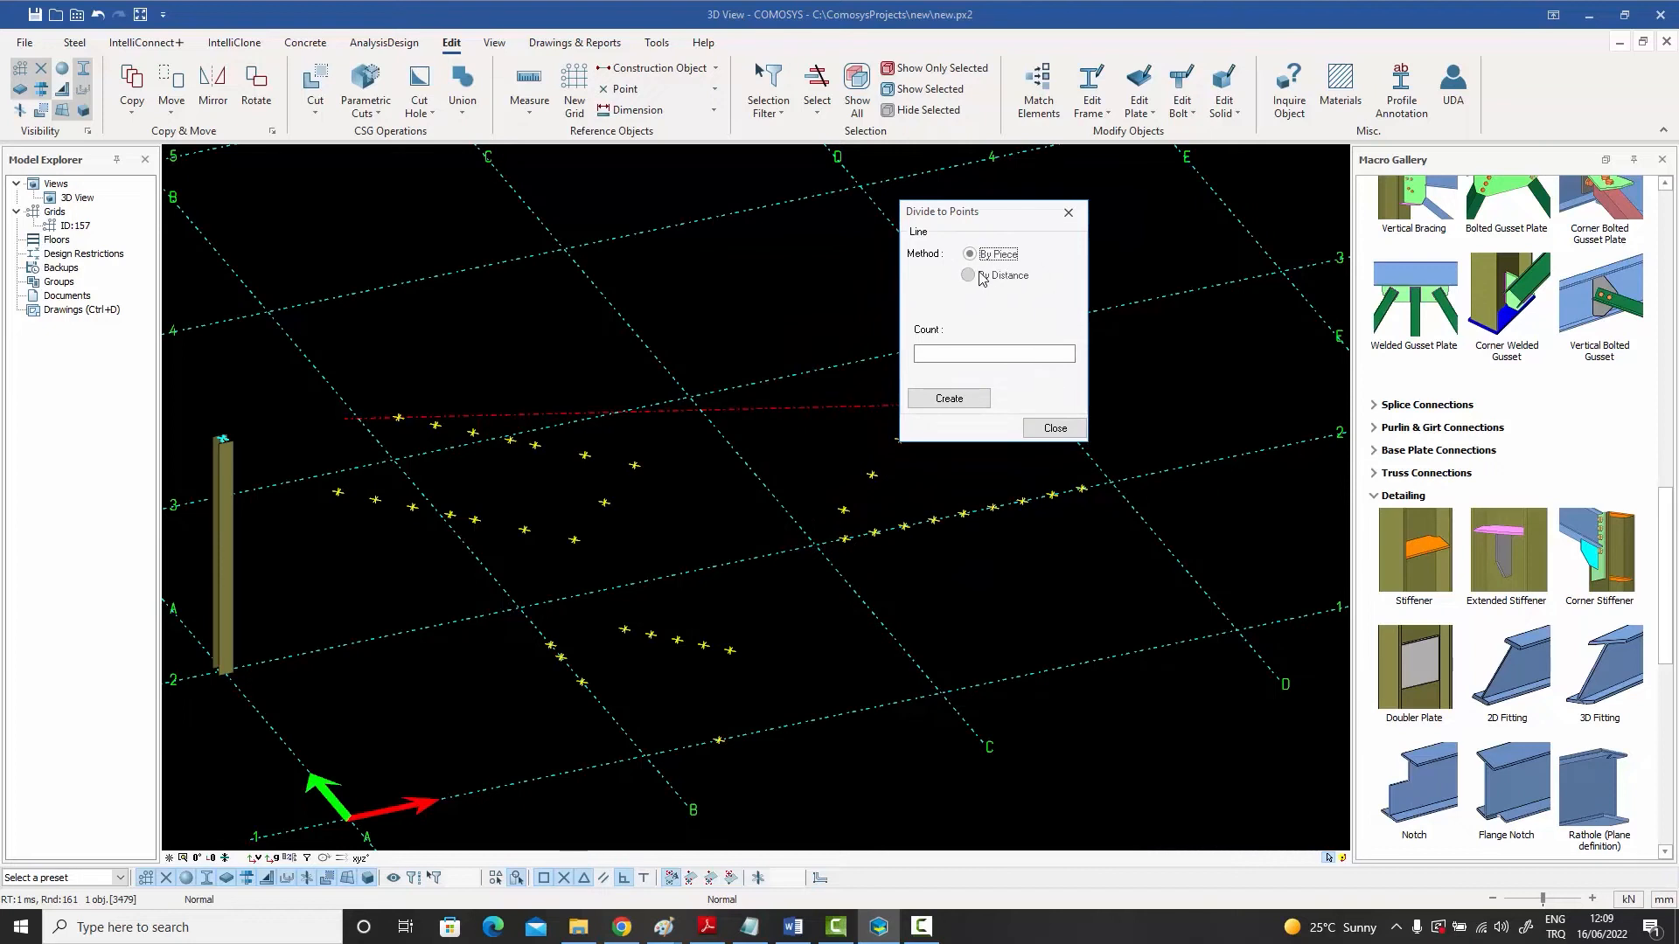
pyautogui.click(948, 354)
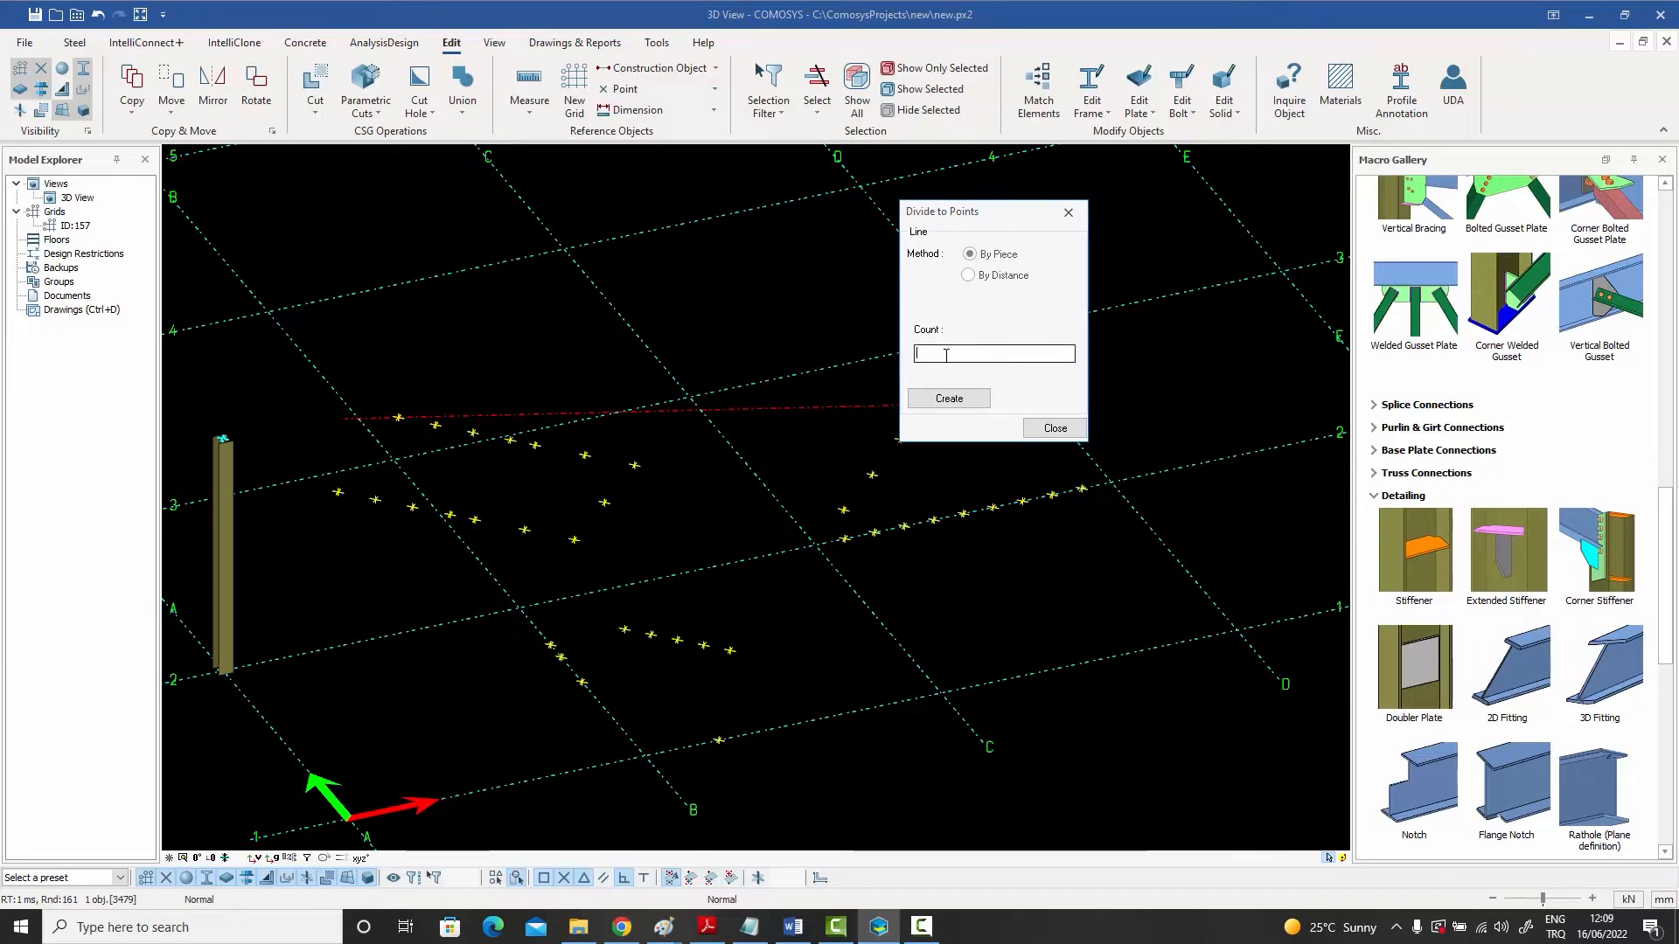
pyautogui.write('3')
pyautogui.click(949, 399)
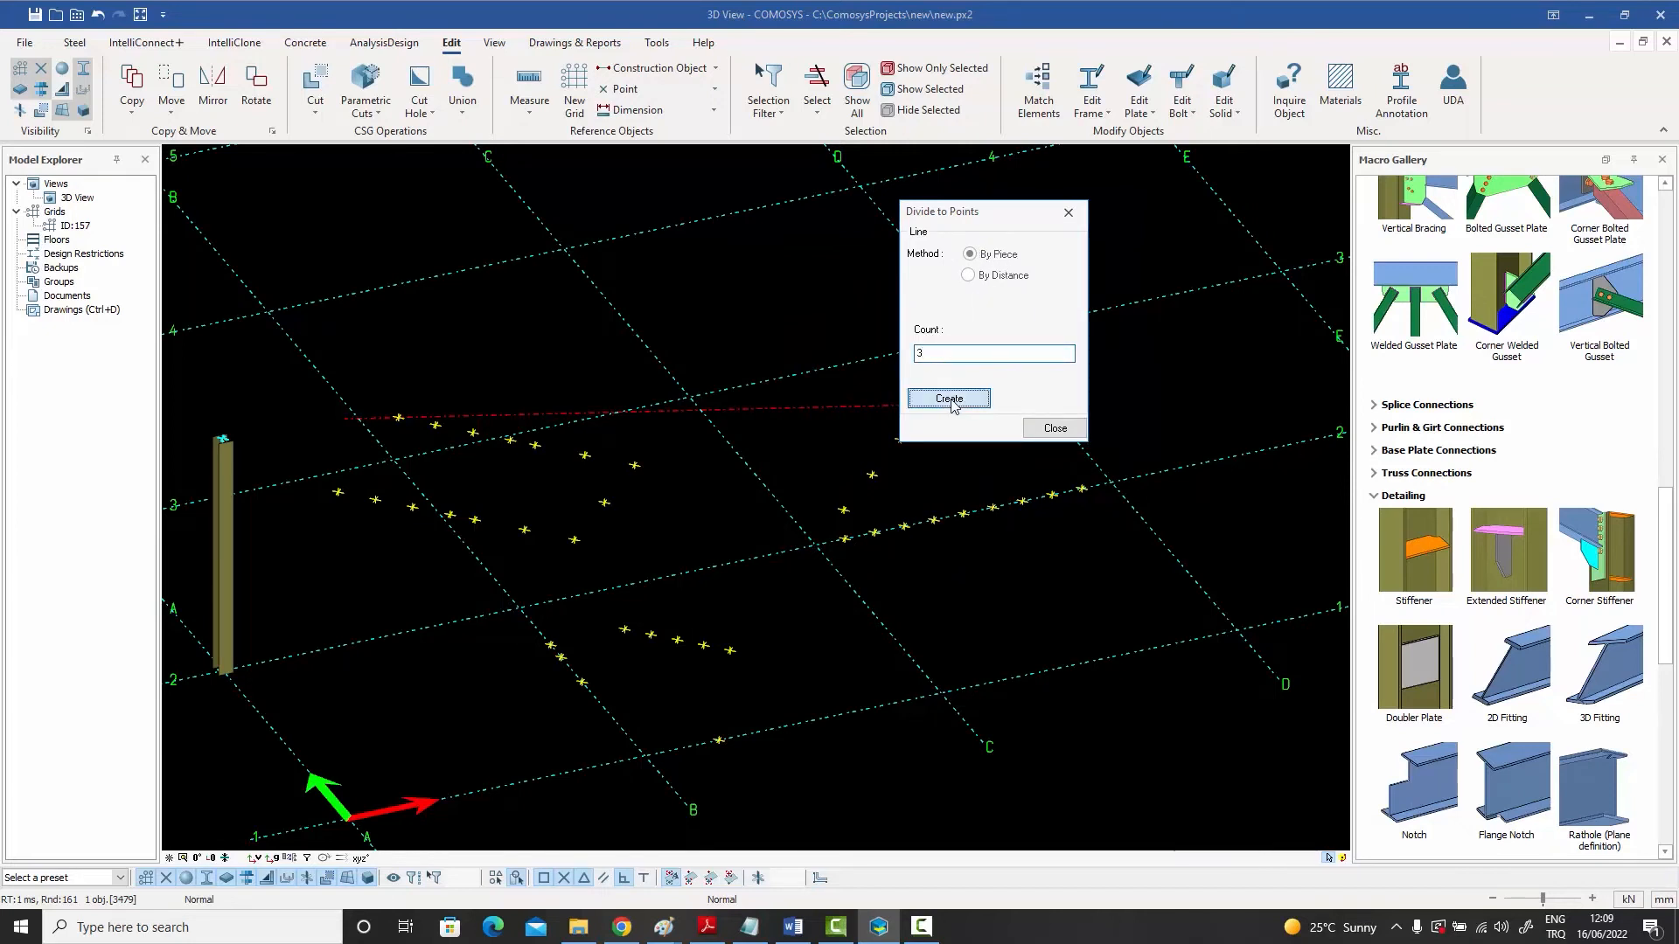
pyautogui.moveTo(998, 220); pyautogui.dragTo(1092, 227)
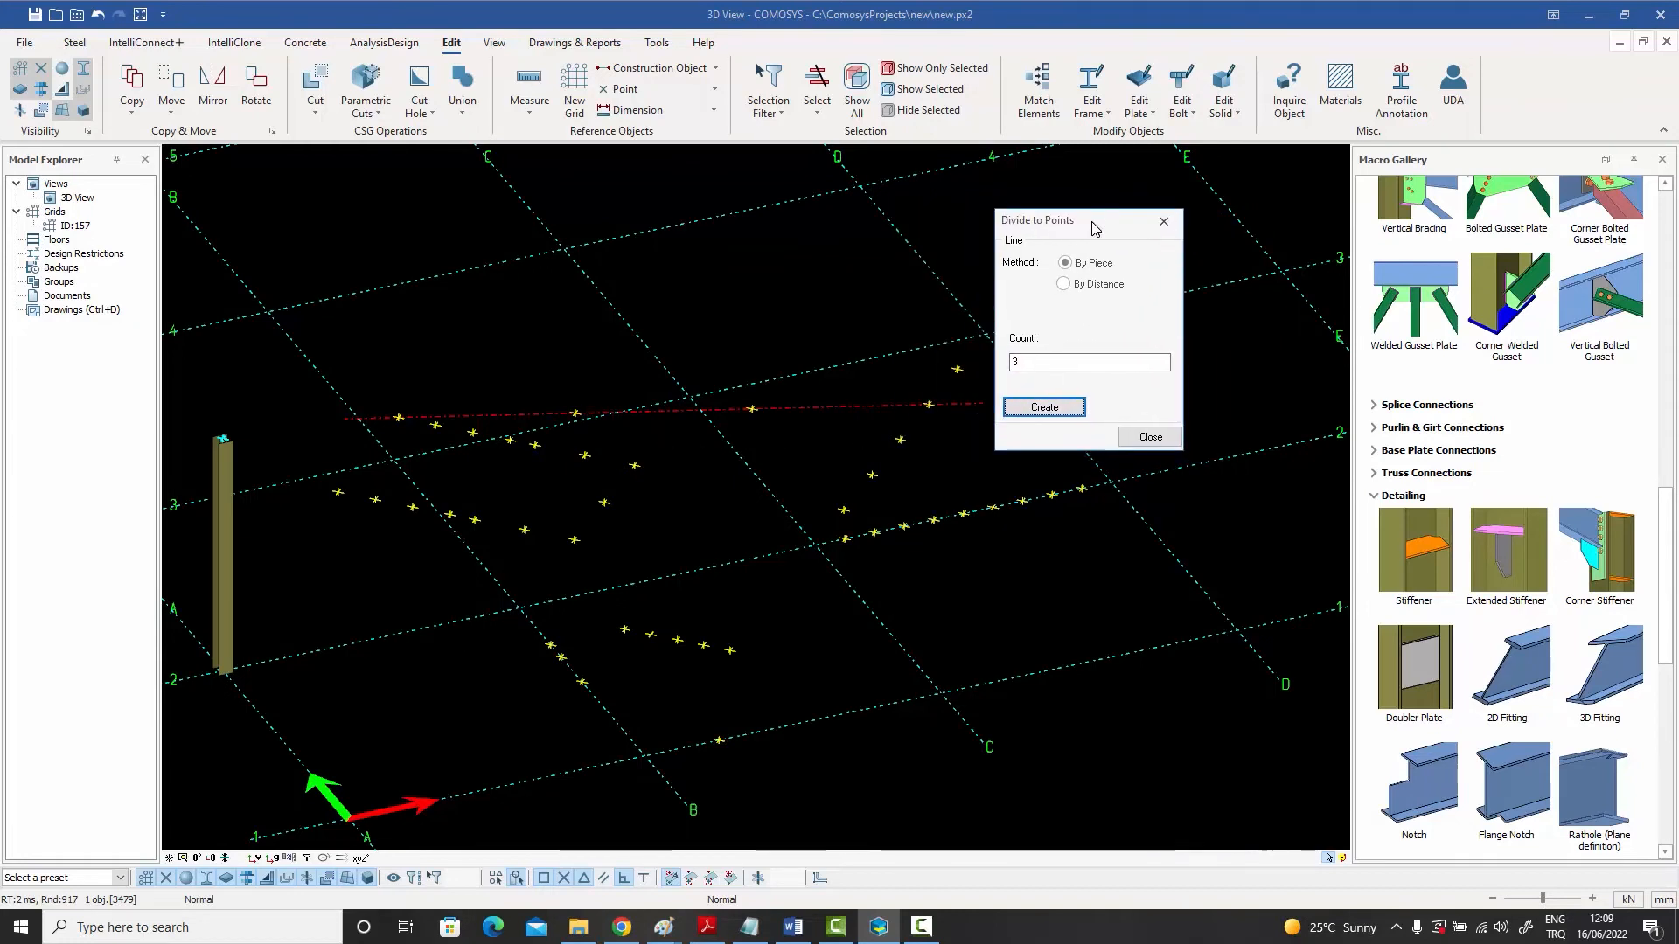
pyautogui.click(1147, 437)
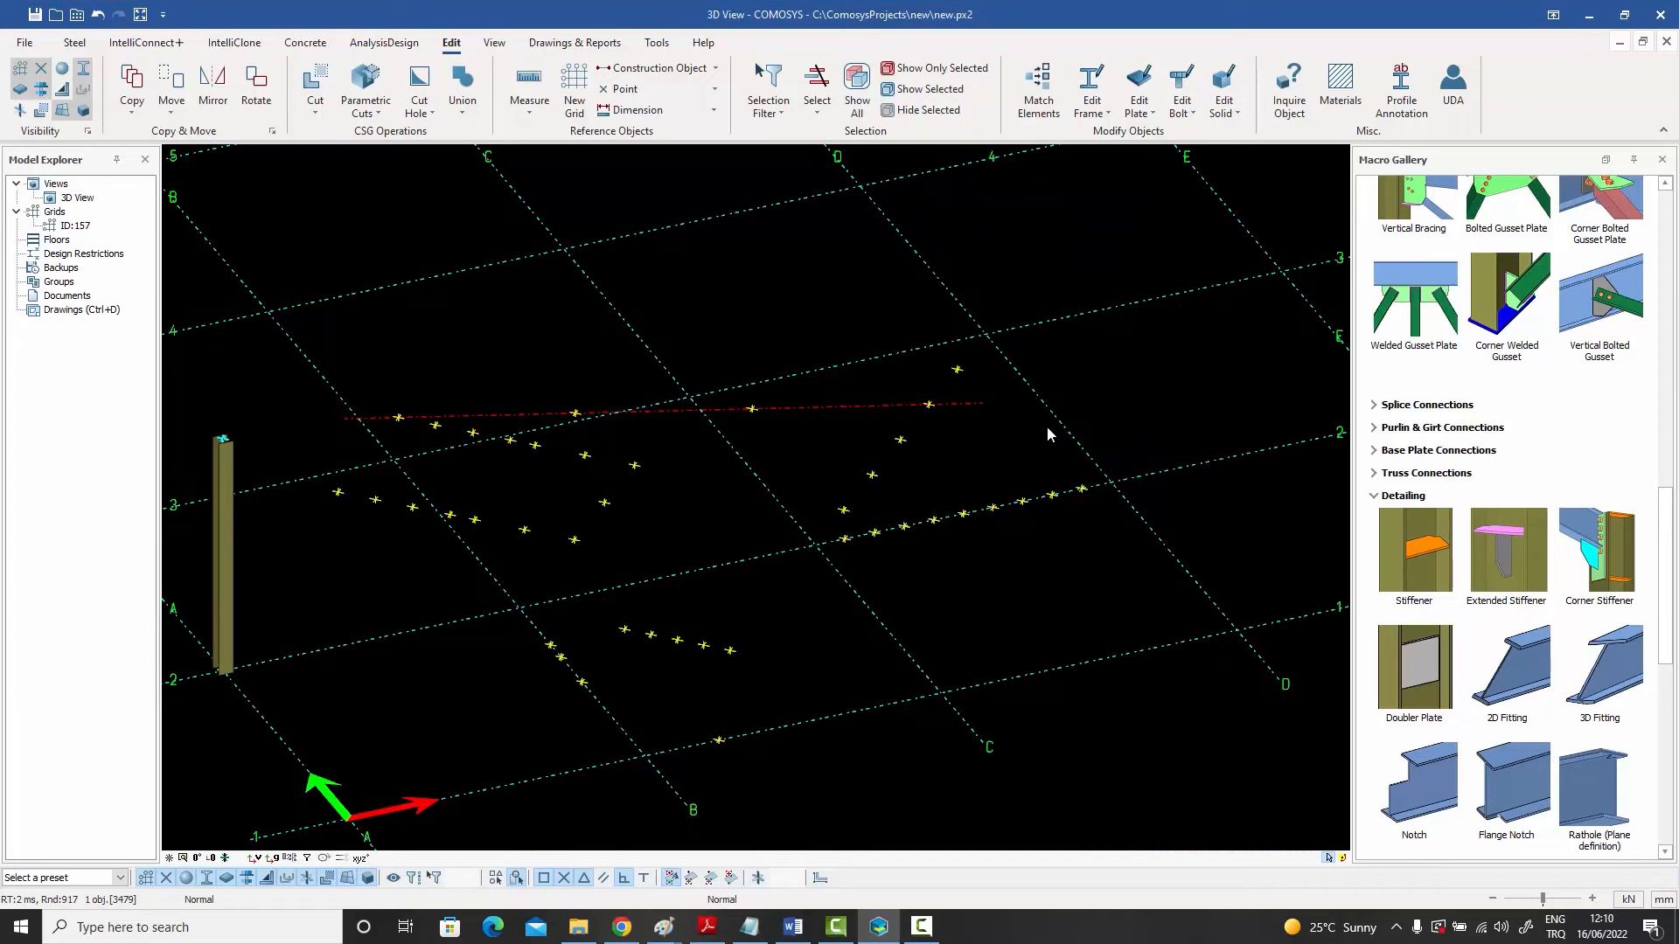
pyautogui.click(1027, 422)
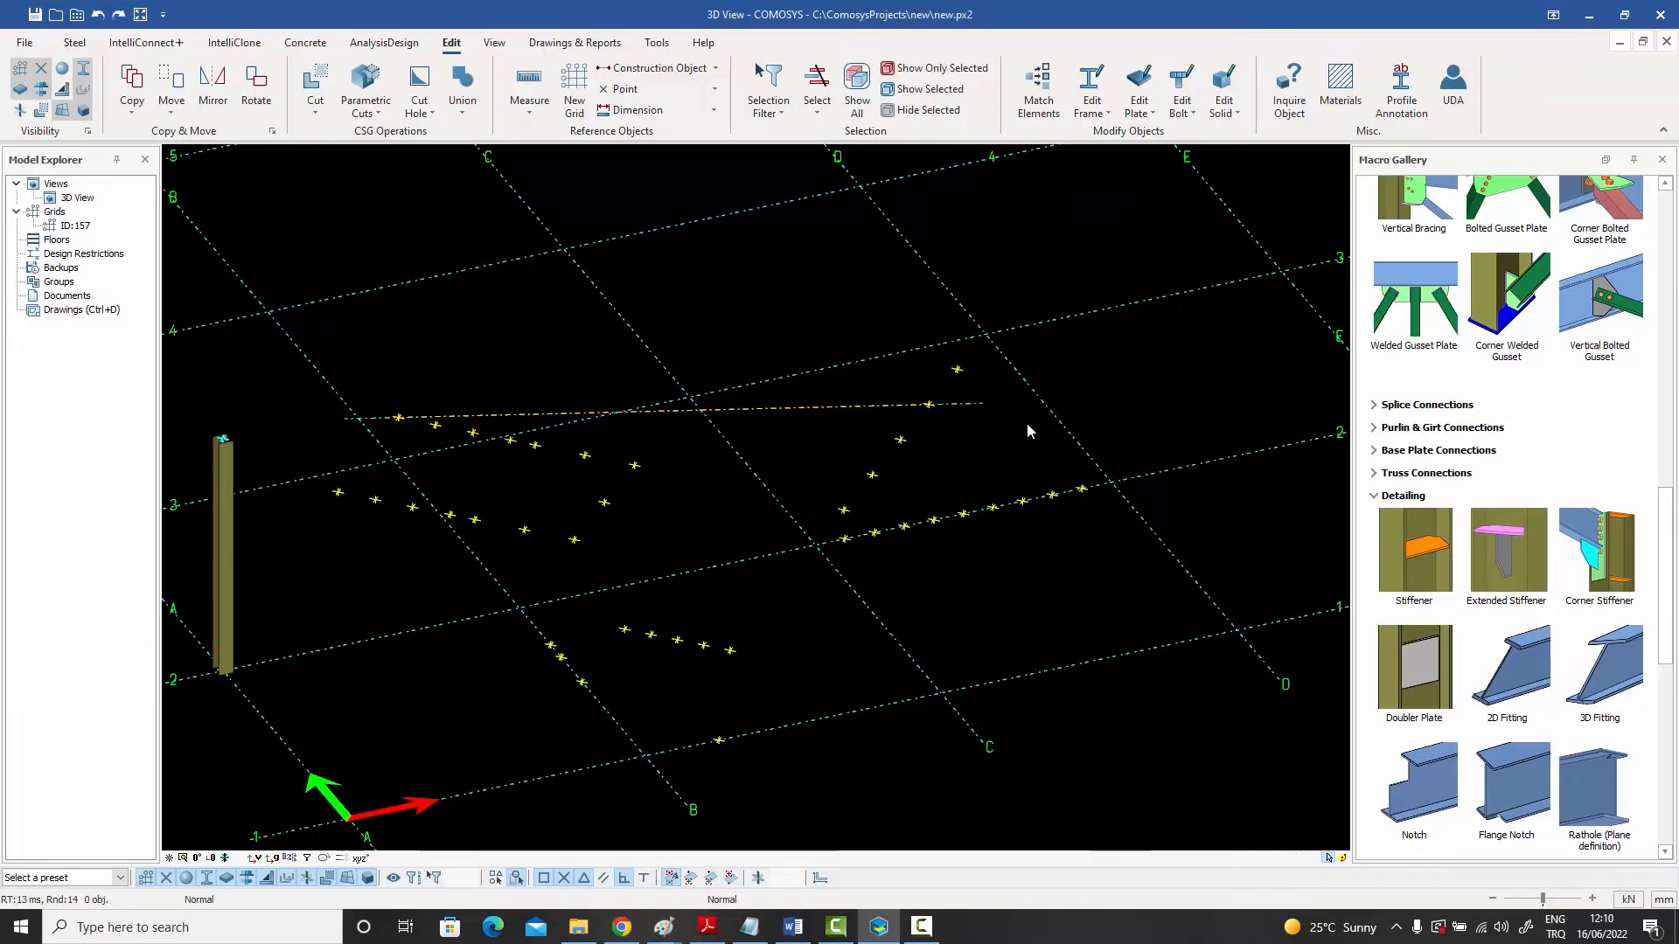
pyautogui.rightClick(864, 409)
pyautogui.moveTo(911, 837)
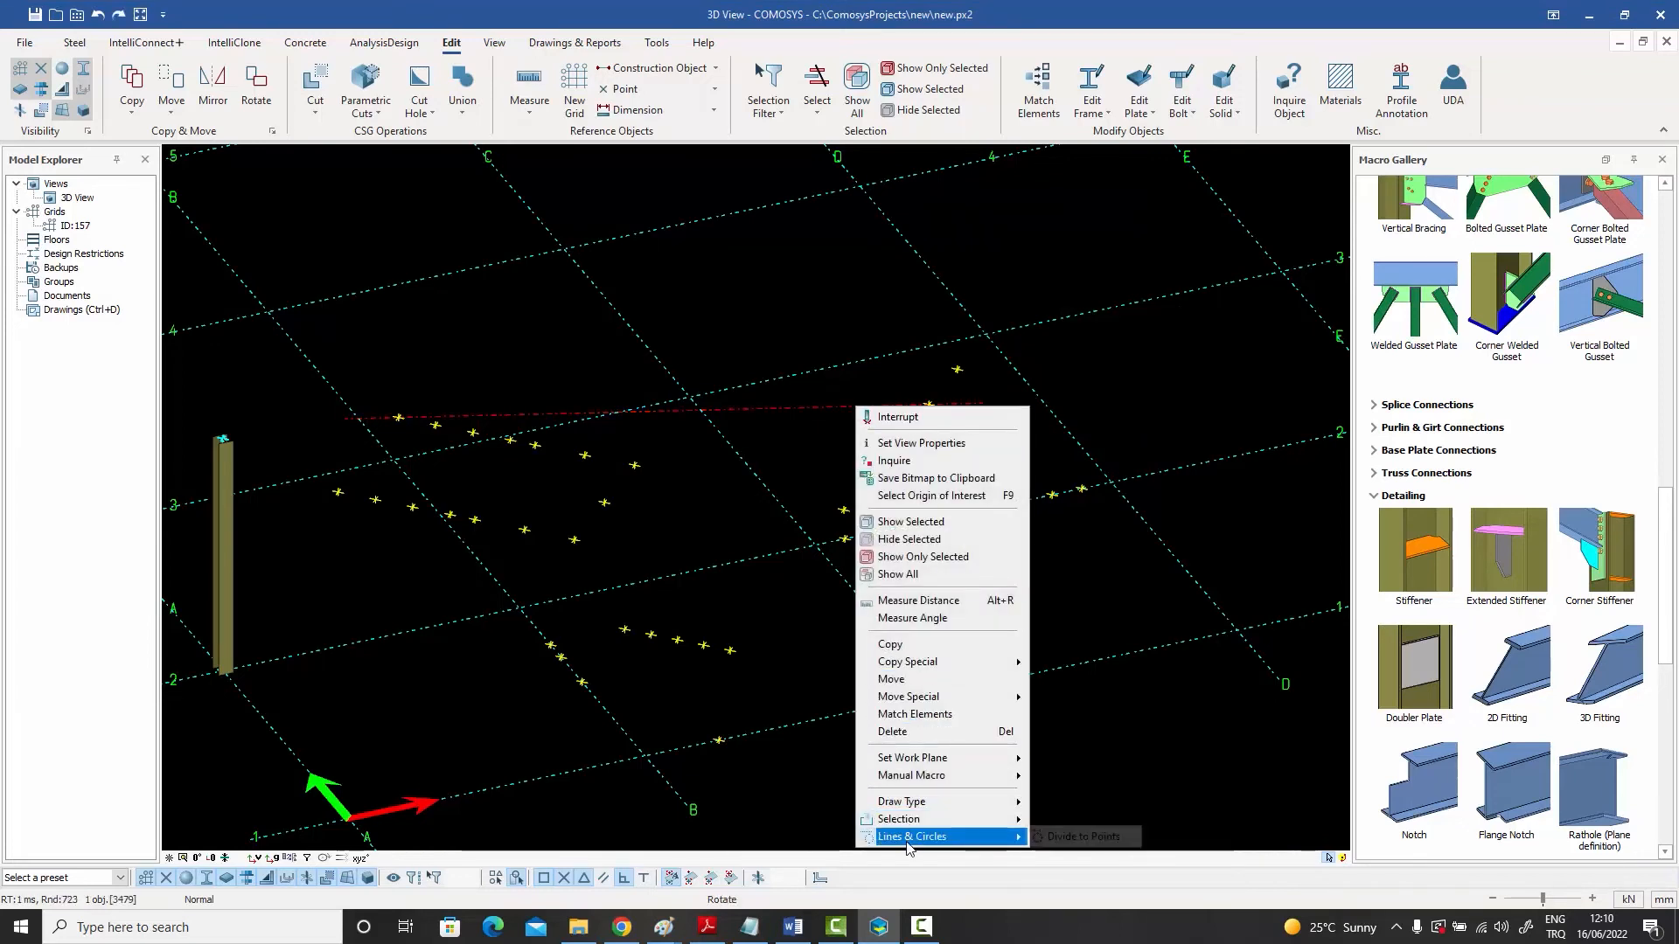
pyautogui.click(1071, 841)
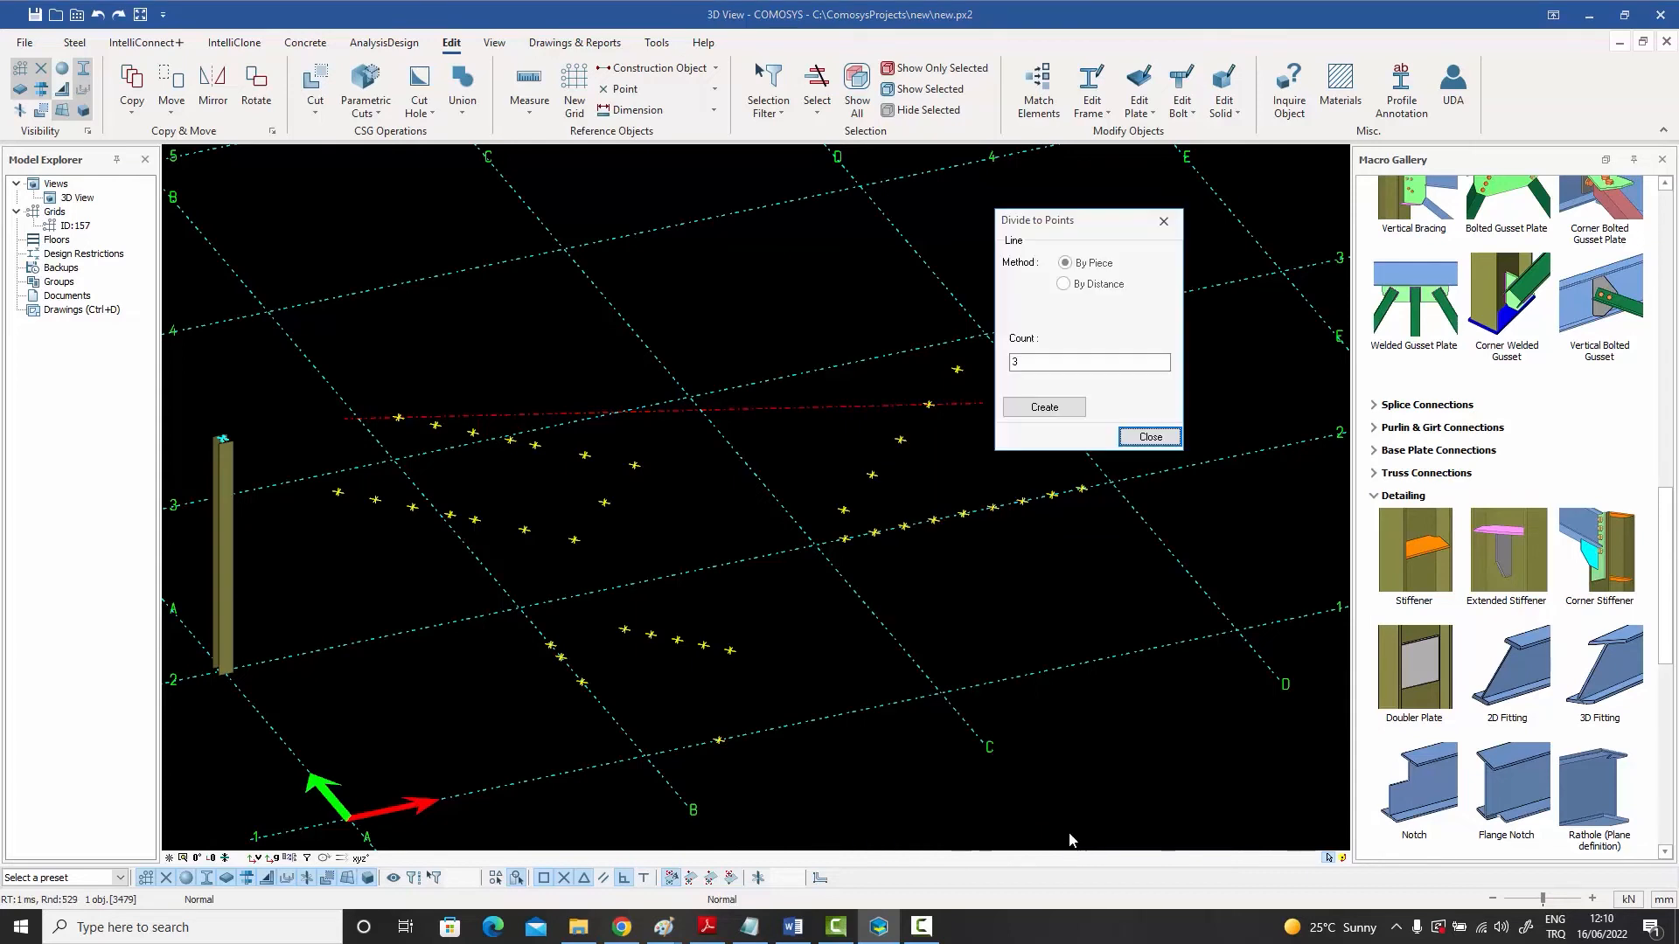
pyautogui.click(1082, 284)
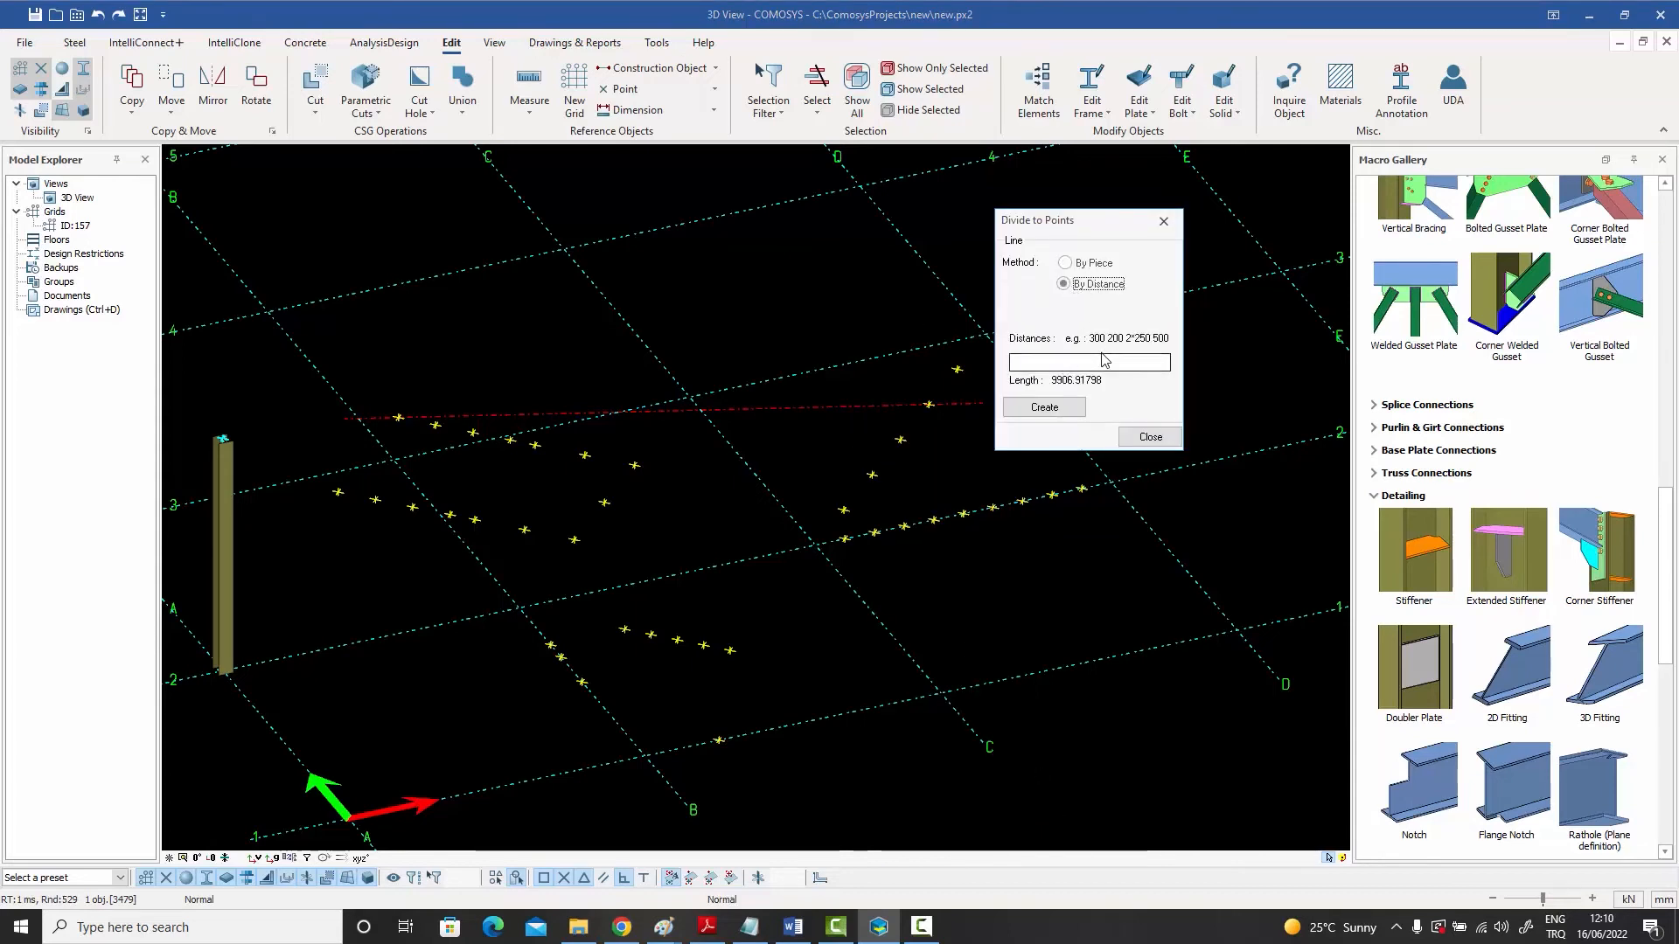
pyautogui.click(1046, 365)
pyautogui.write('300 20')
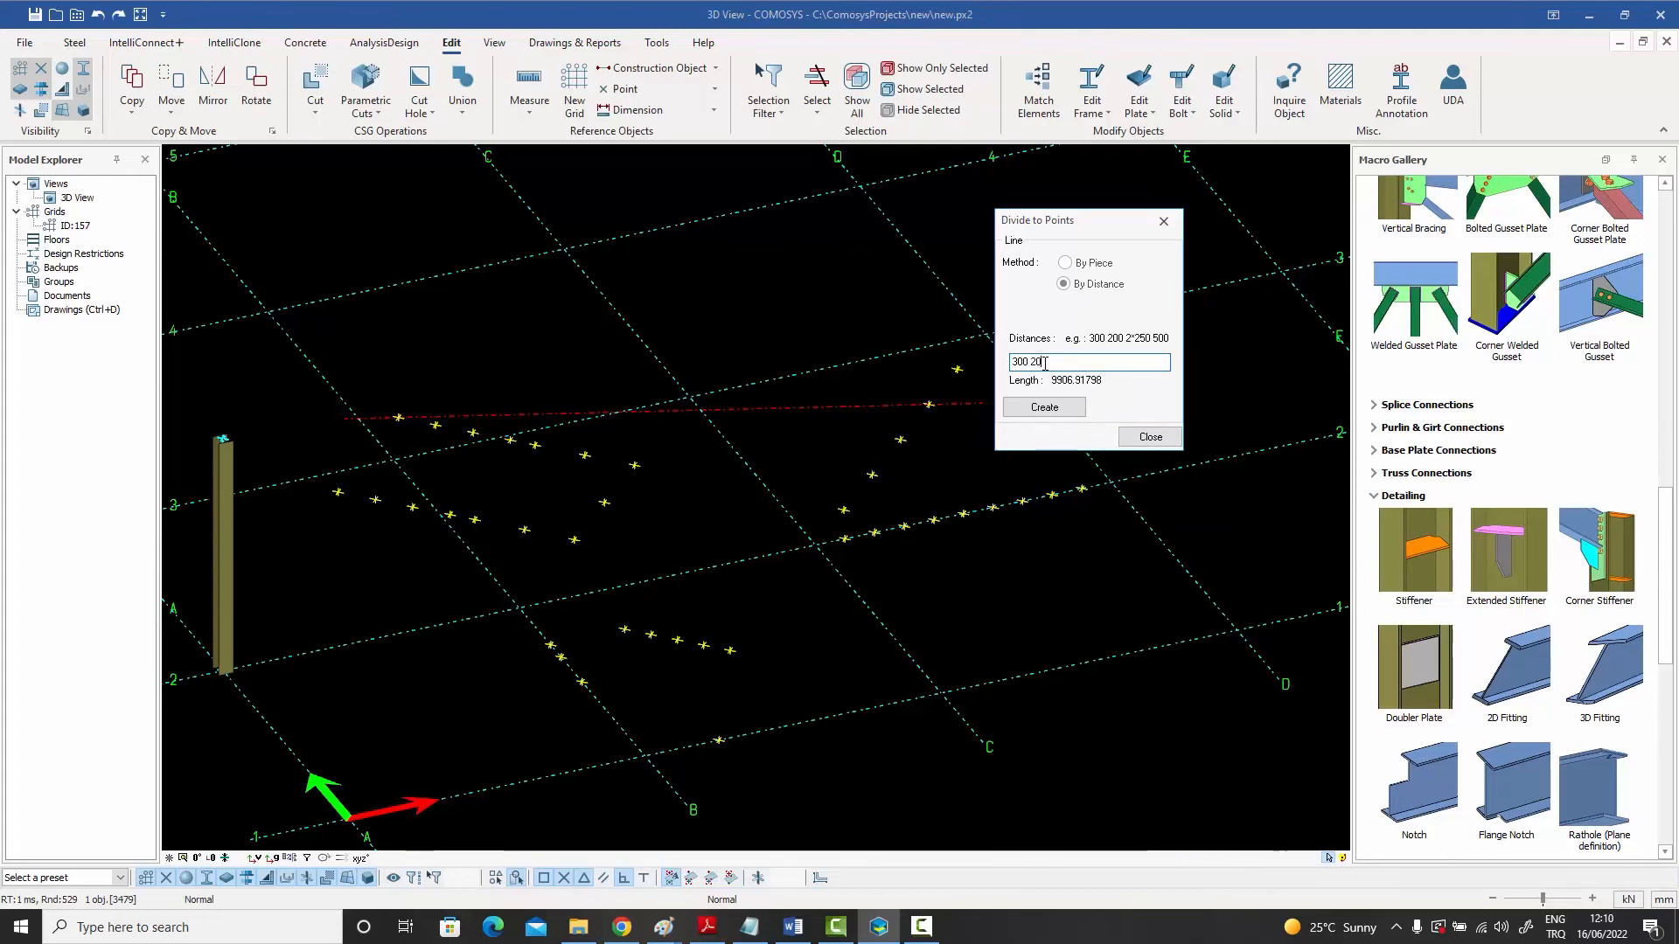
pyautogui.write('0 1500')
pyautogui.click(1045, 407)
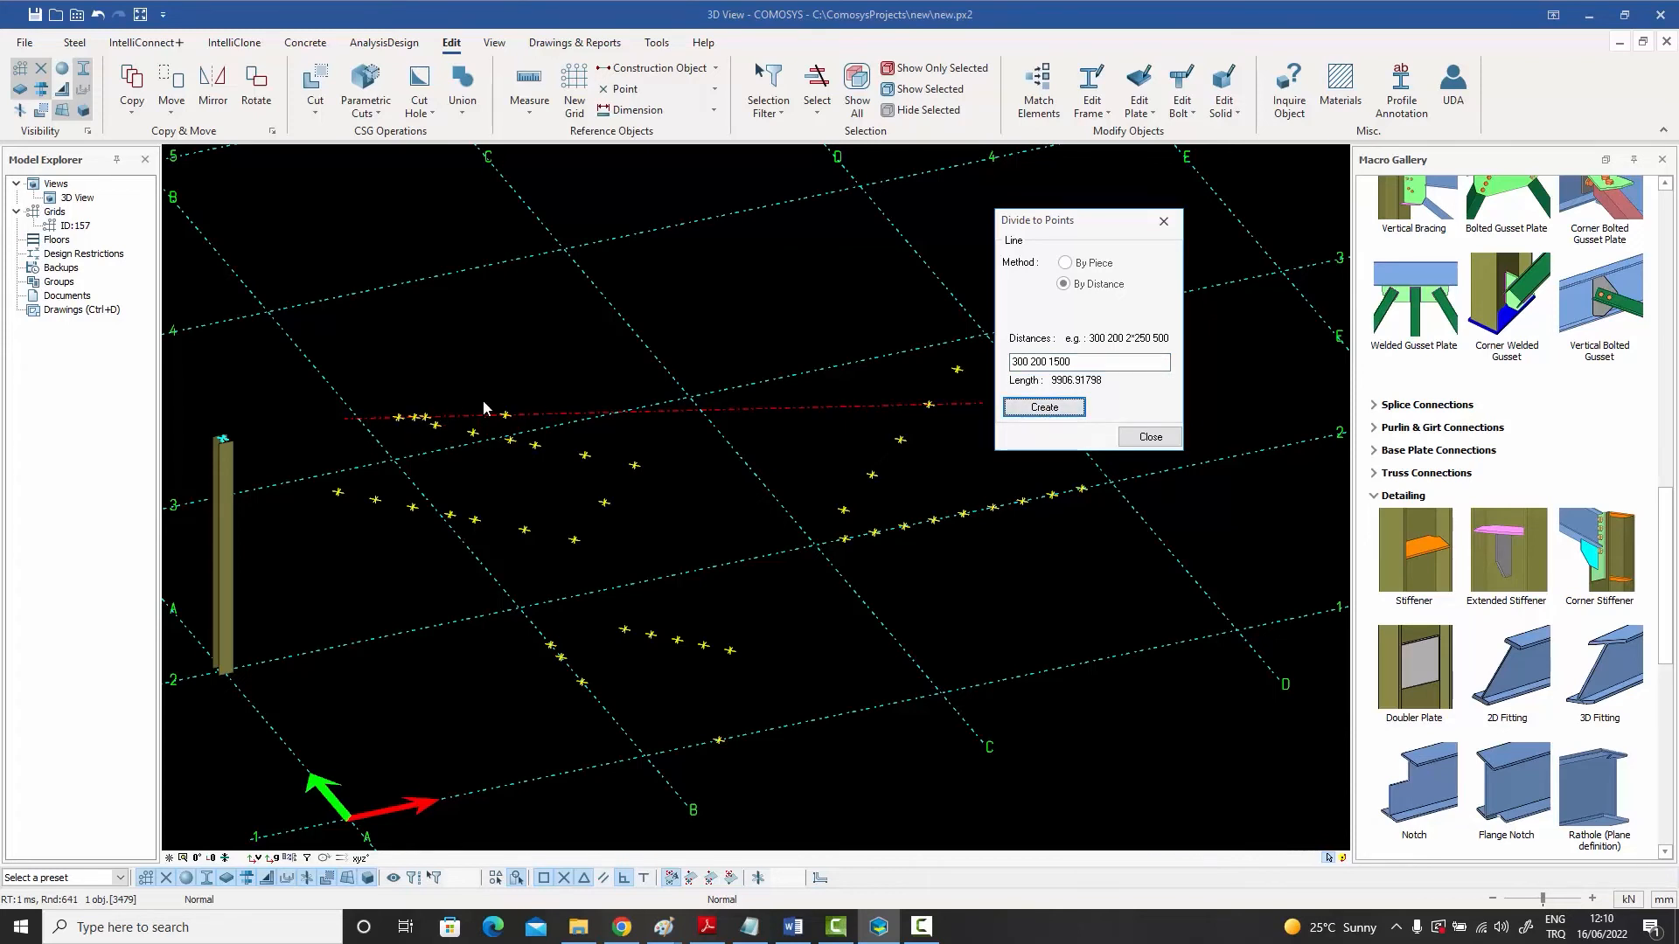
pyautogui.click(1151, 437)
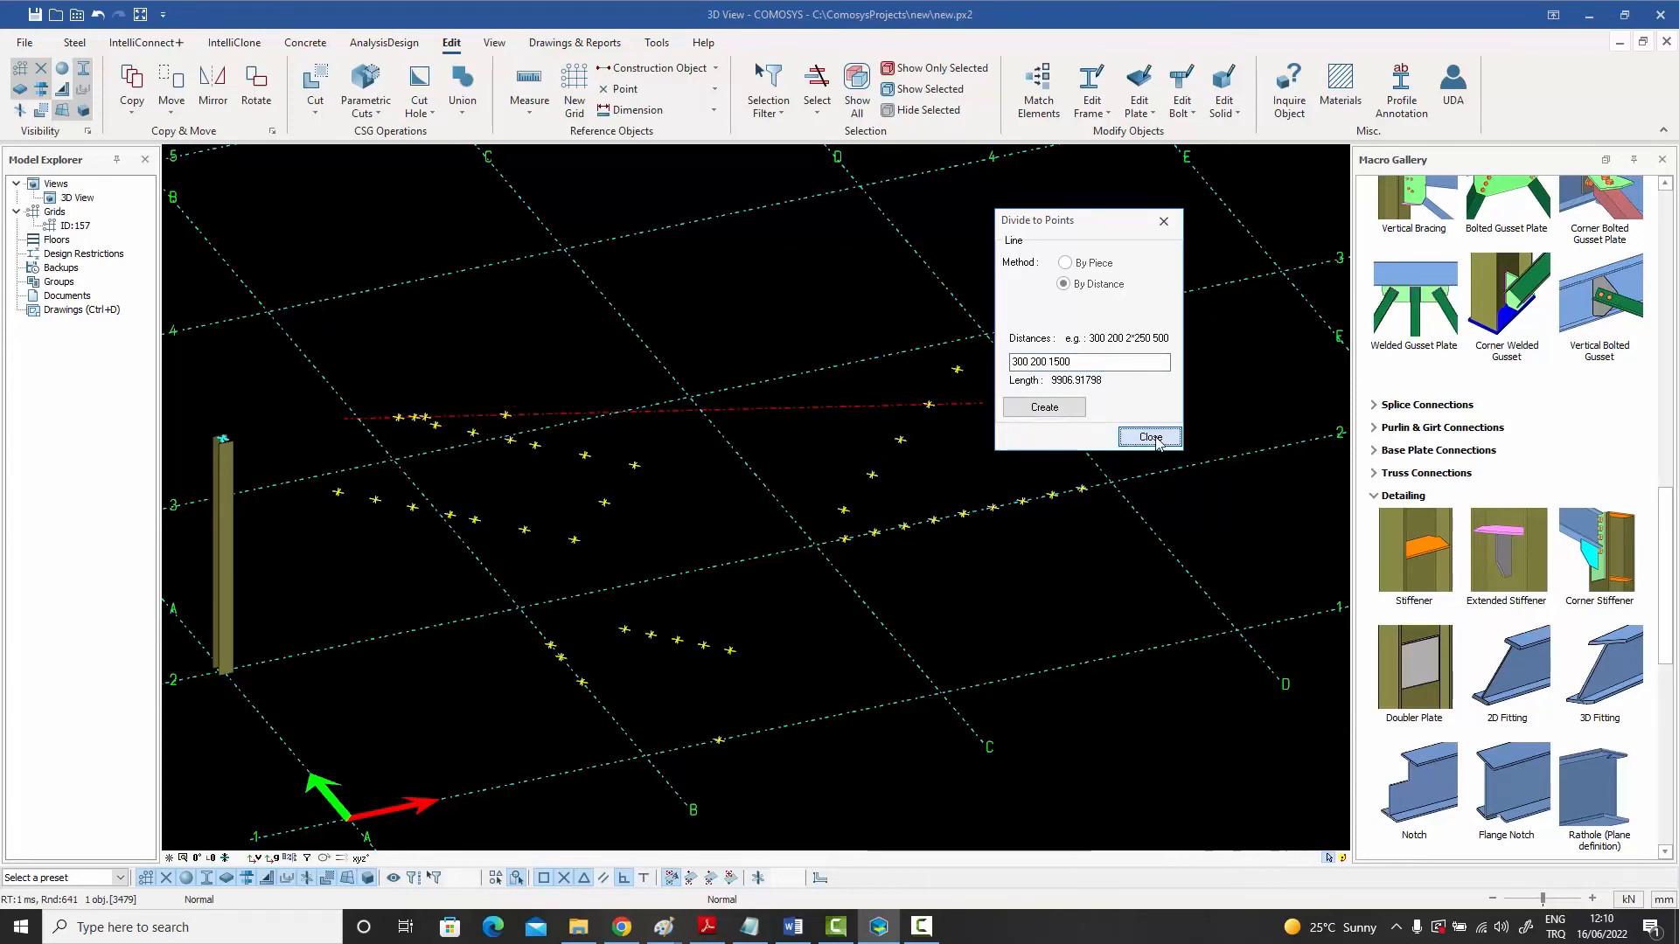
pyautogui.press('Escape')
# - Draw a construction circle by picking a centre point and a radius point between grid lines C–E and 3–4
pyautogui.scroll(-5, 751, 343)
pyautogui.moveTo(750, 342); pyautogui.dragTo(748, 464, button='middle')
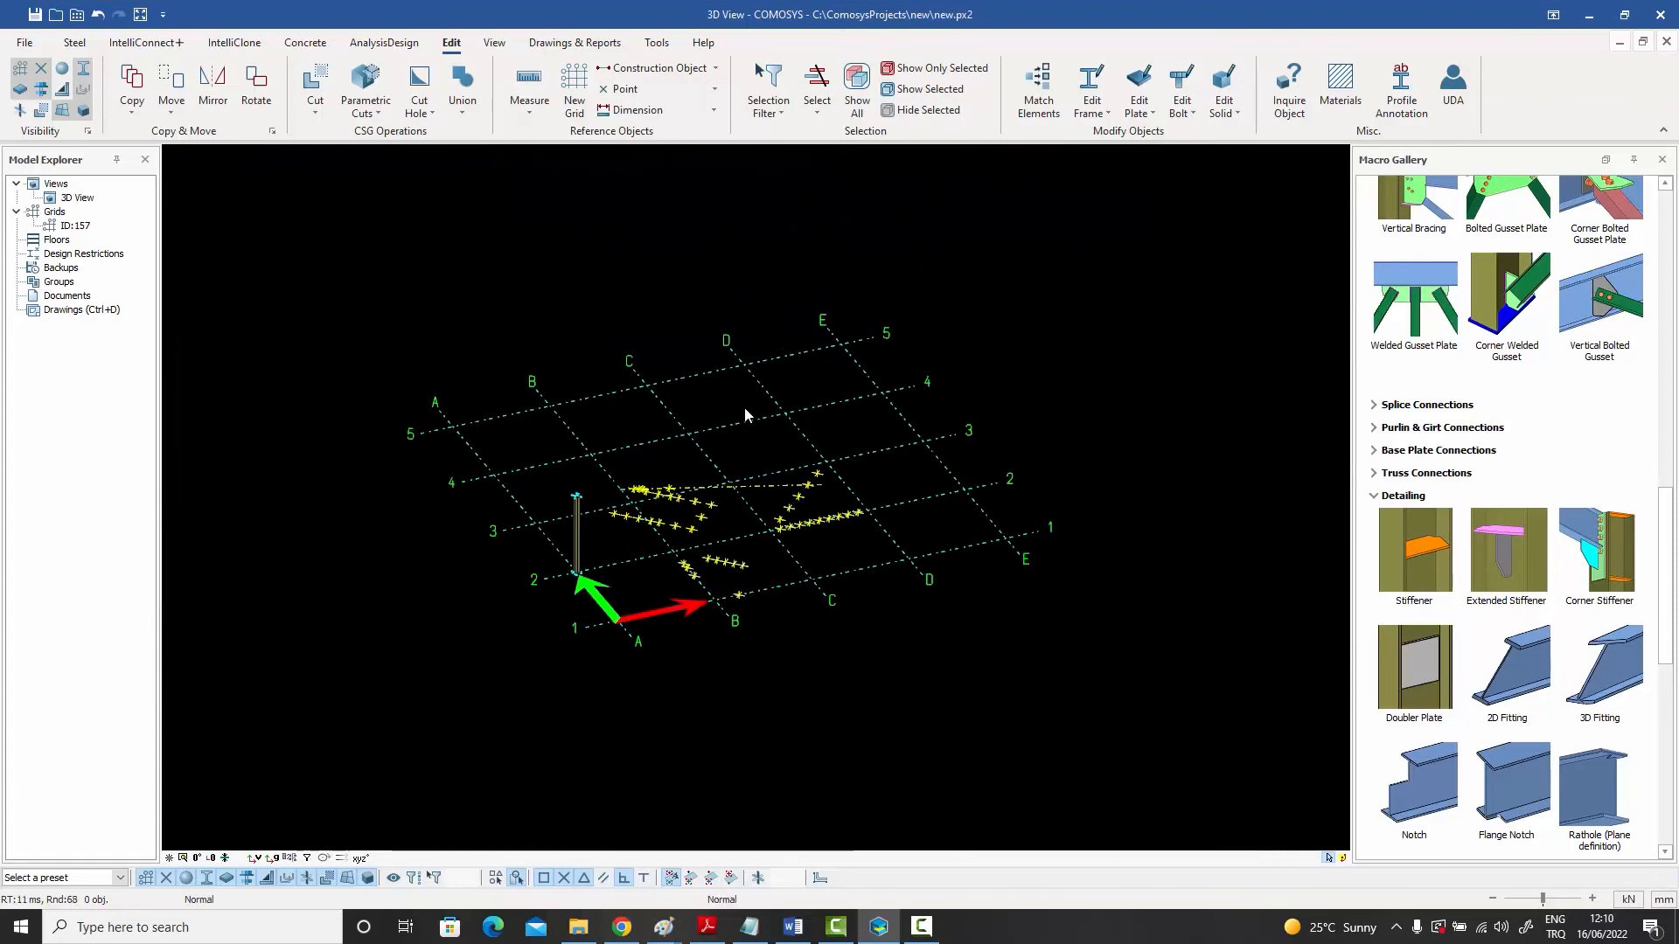
pyautogui.click(716, 70)
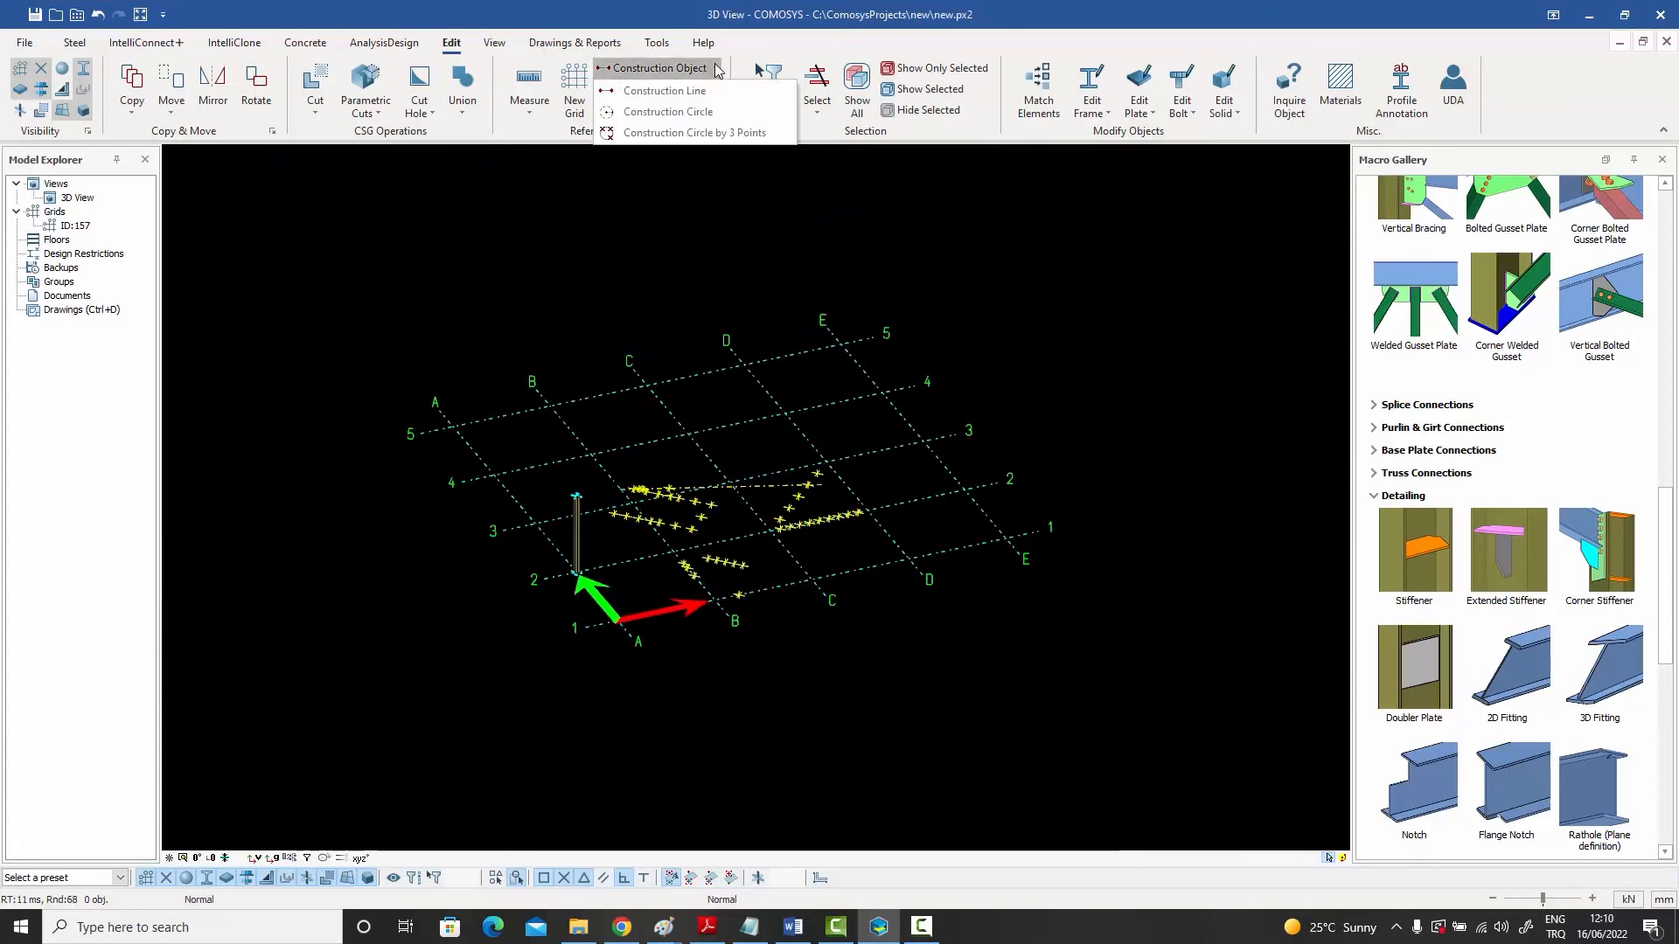
pyautogui.click(695, 114)
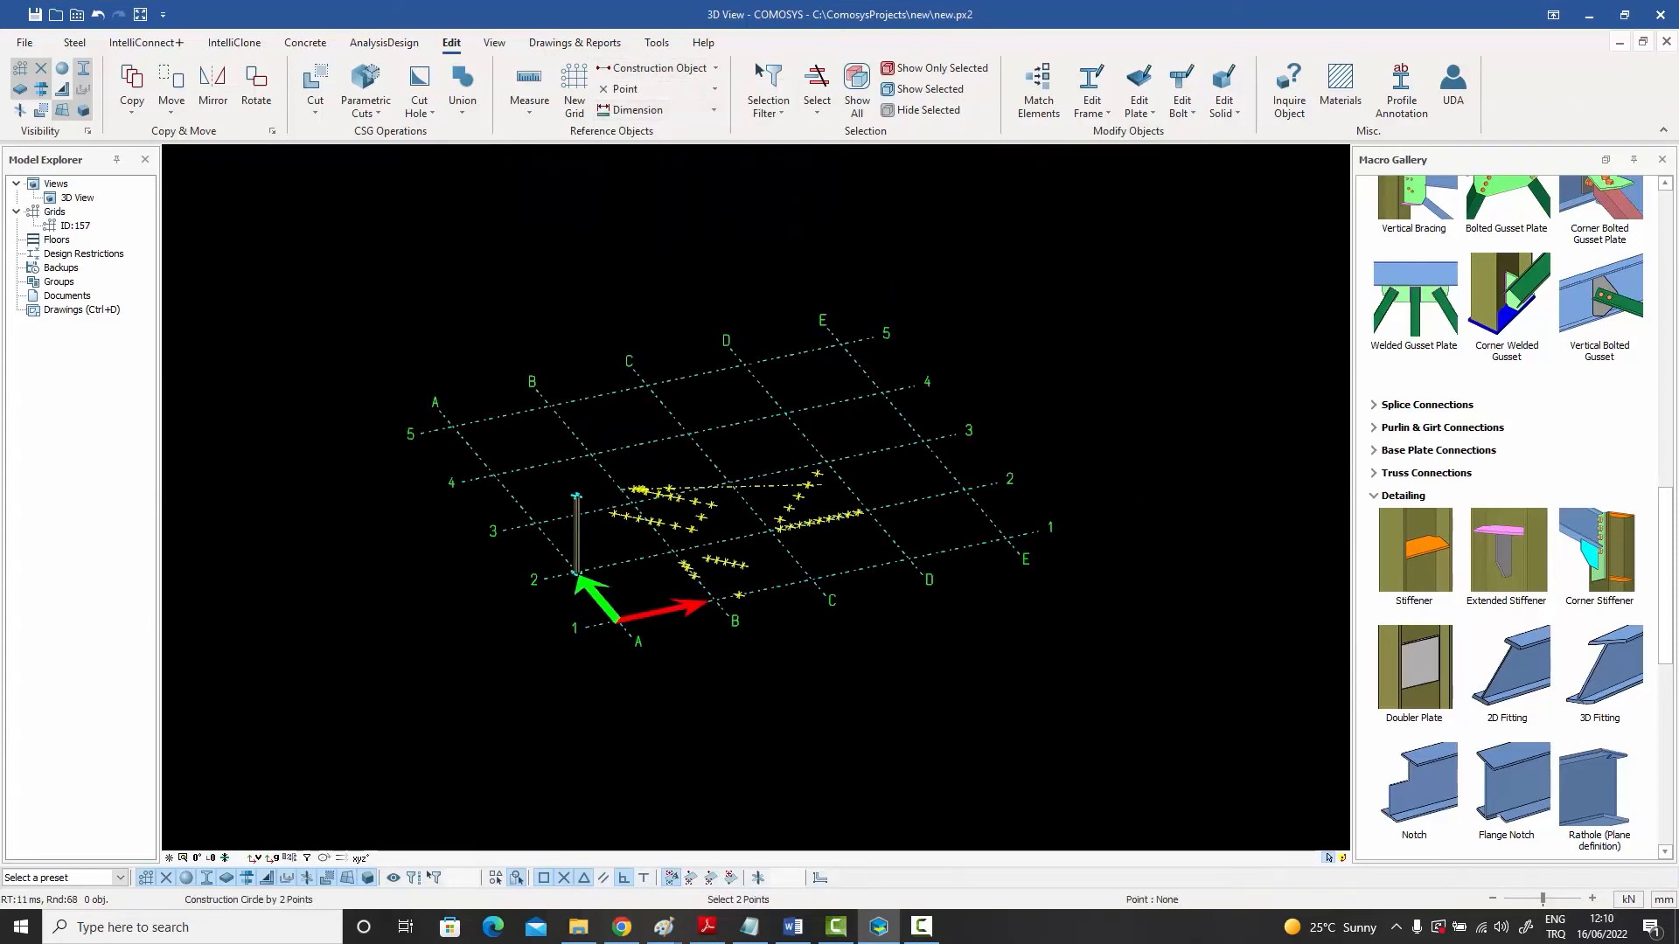
pyautogui.click(785, 412)
pyautogui.click(815, 364)
pyautogui.scroll(3, 815, 364)
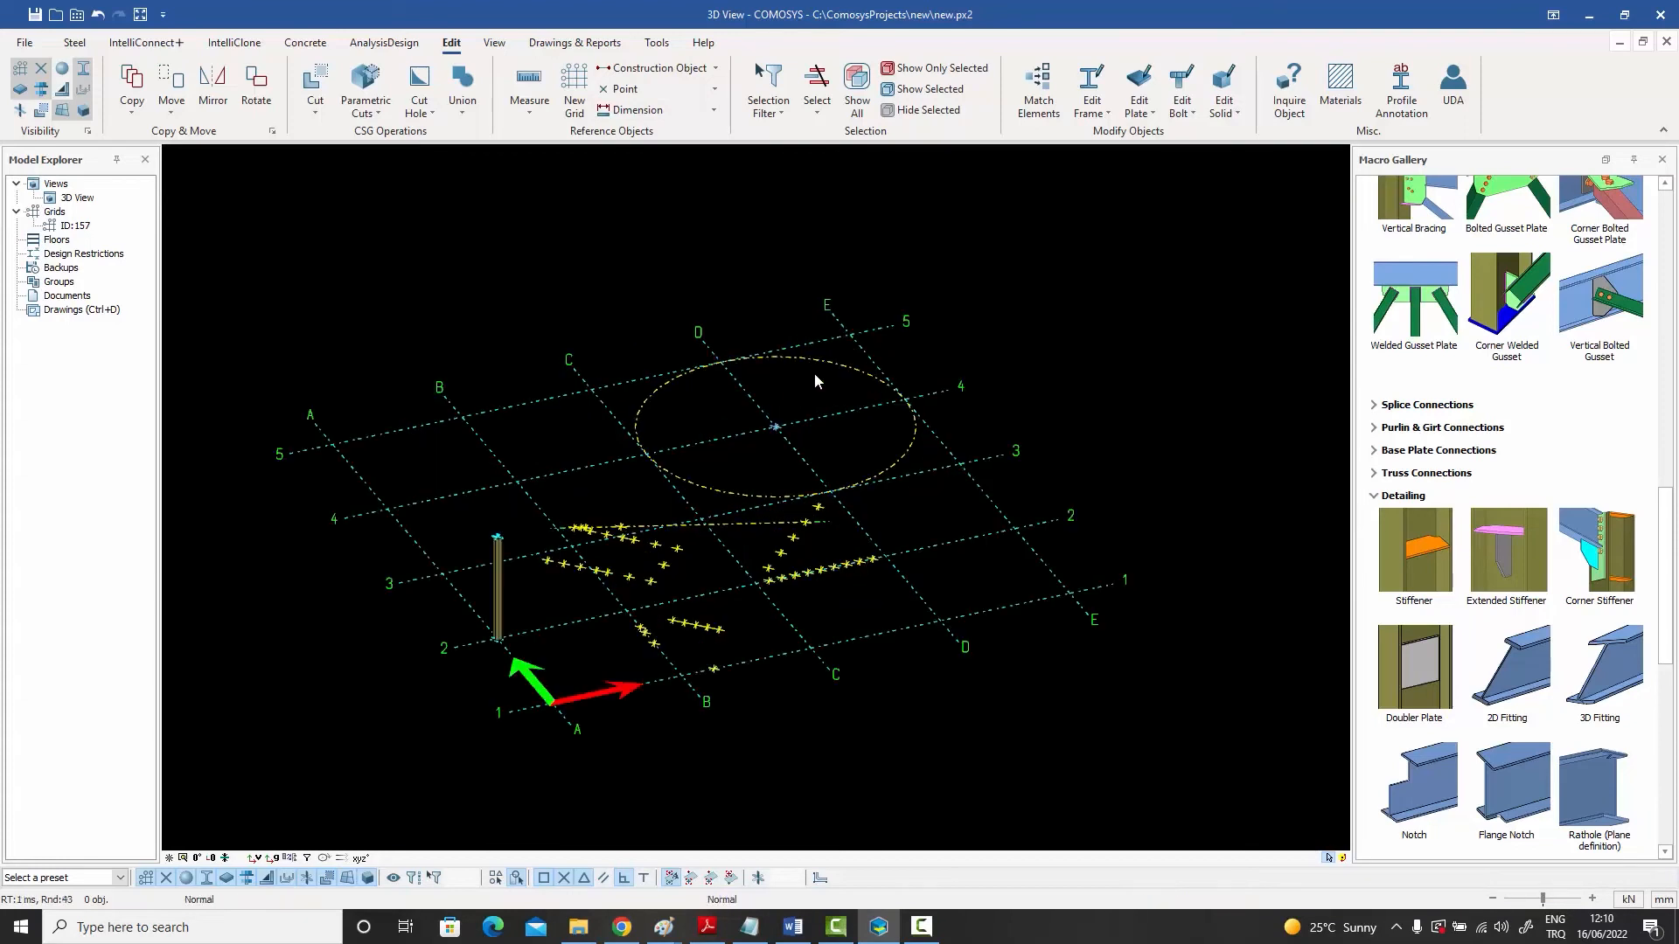
# - Divide the construction circle into 12 equal pieces with points, then undo the division
pyautogui.rightClick(817, 363)
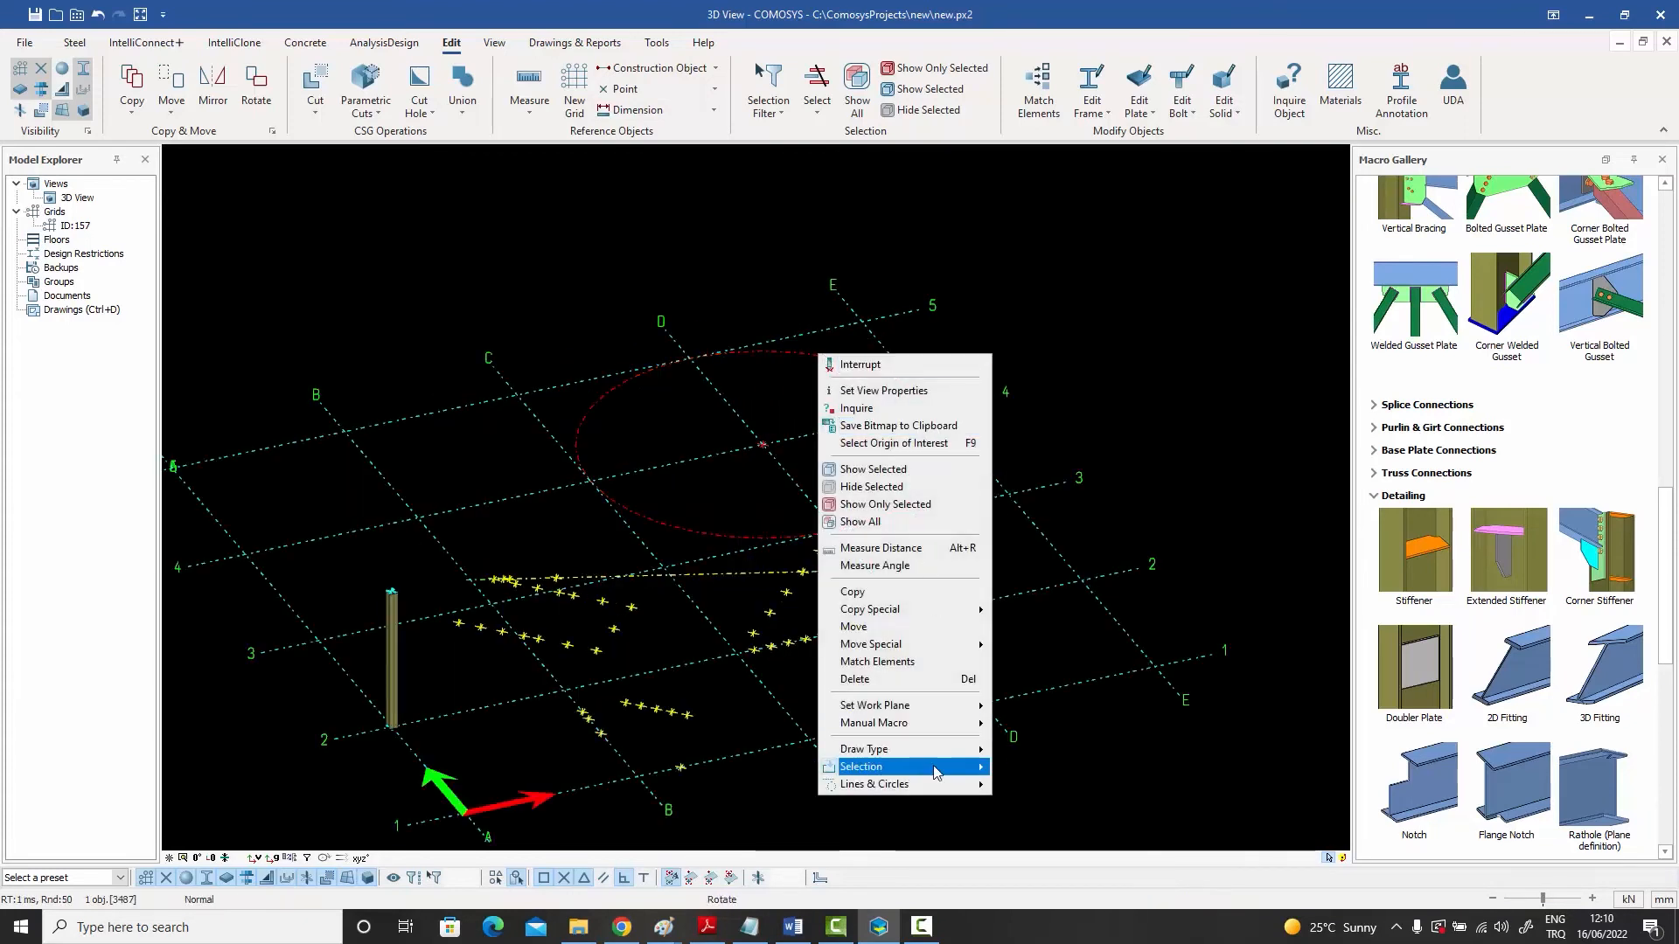
pyautogui.moveTo(925, 785)
pyautogui.click(1034, 785)
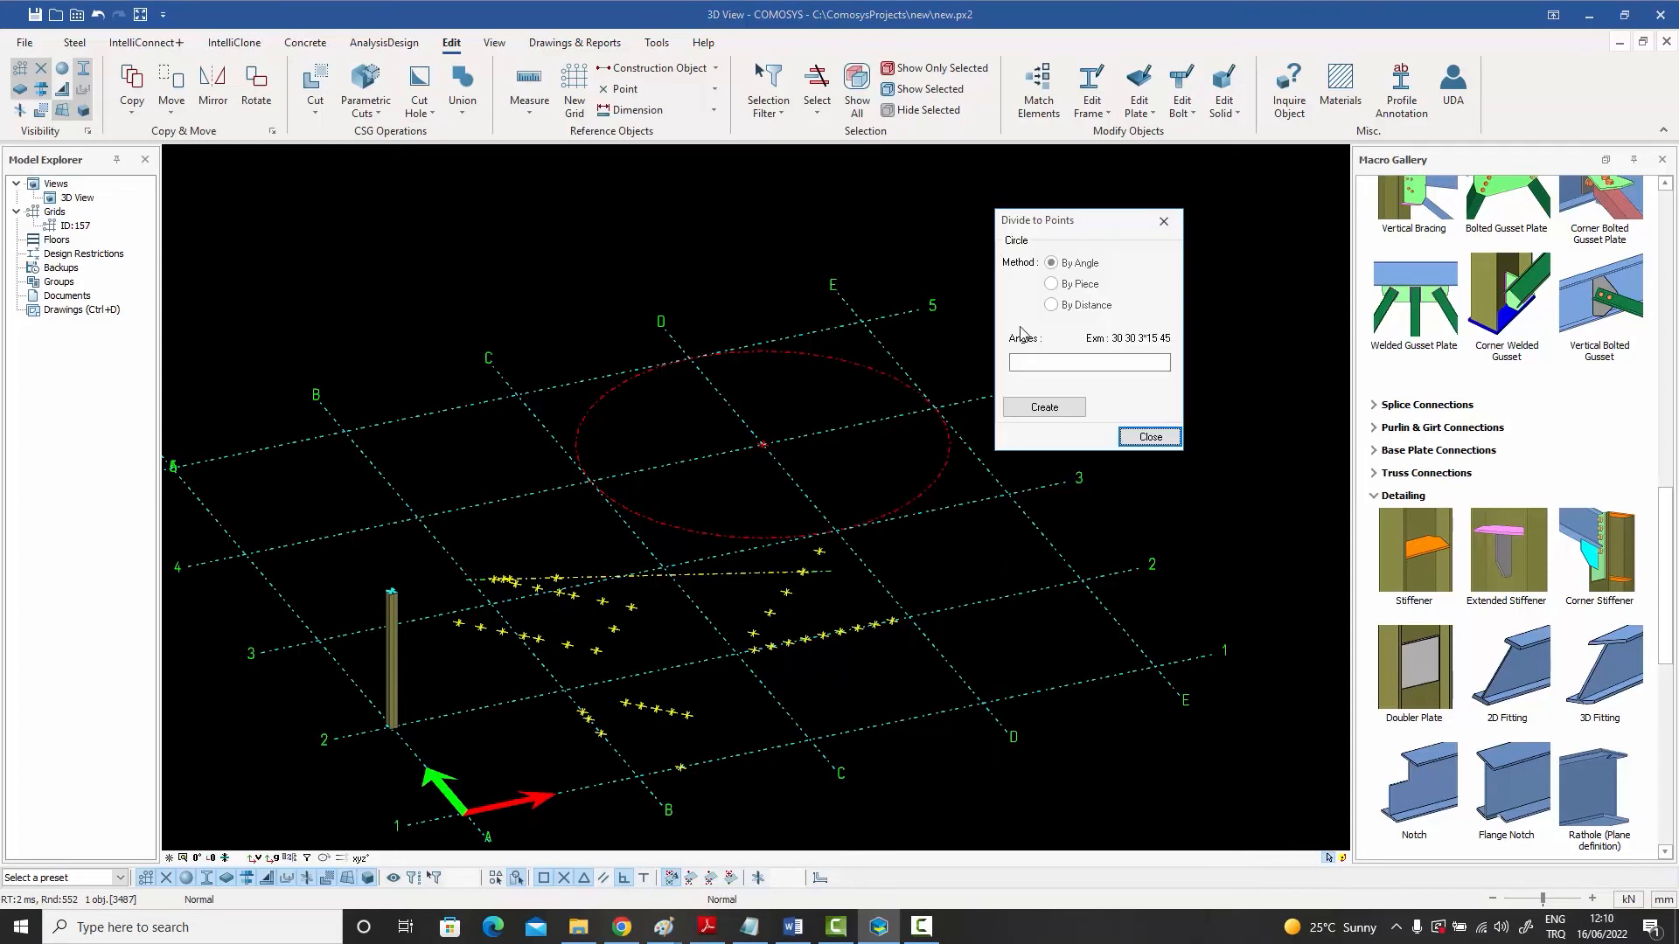
pyautogui.click(1067, 365)
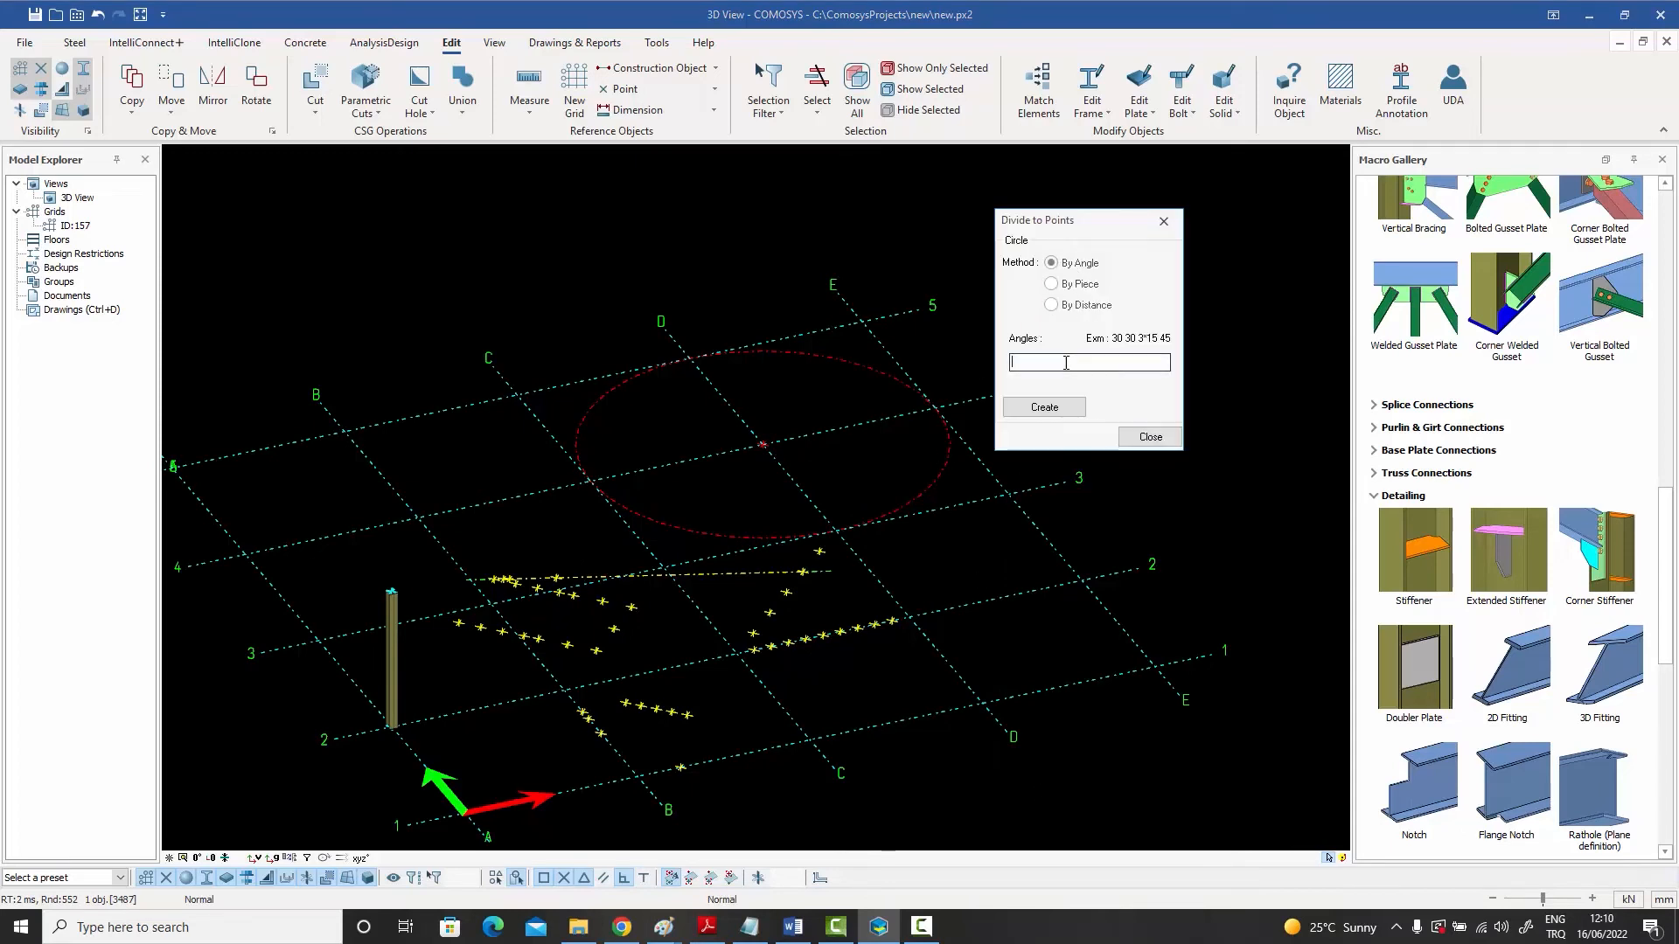
pyautogui.click(1069, 285)
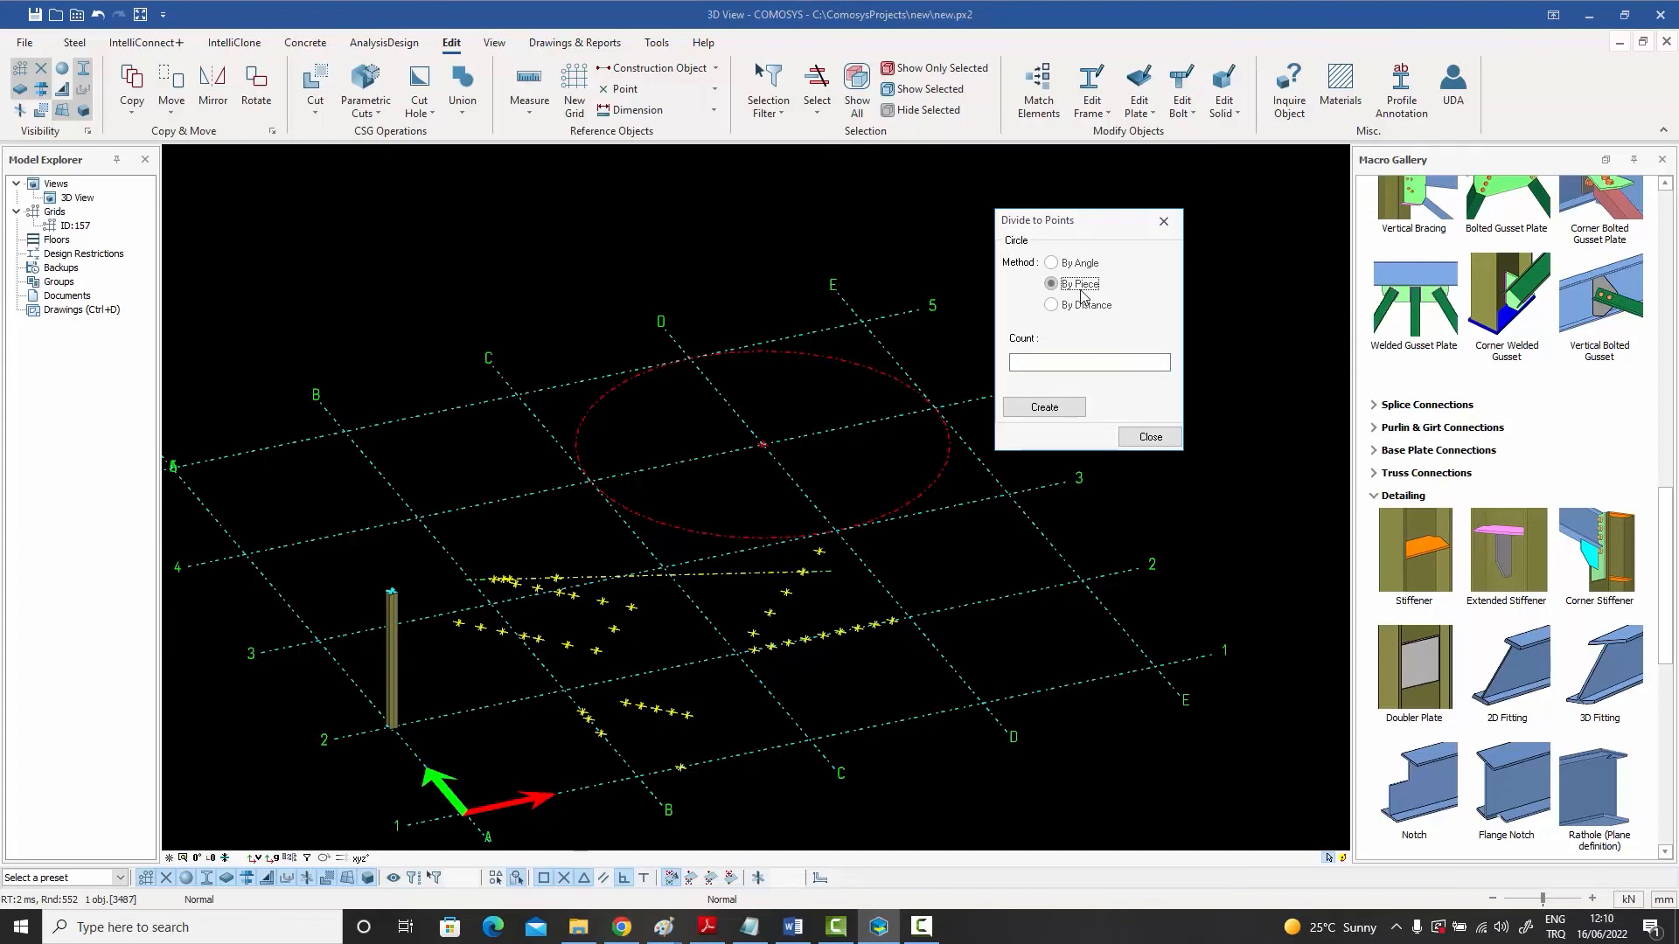
pyautogui.click(1028, 364)
pyautogui.click(1045, 408)
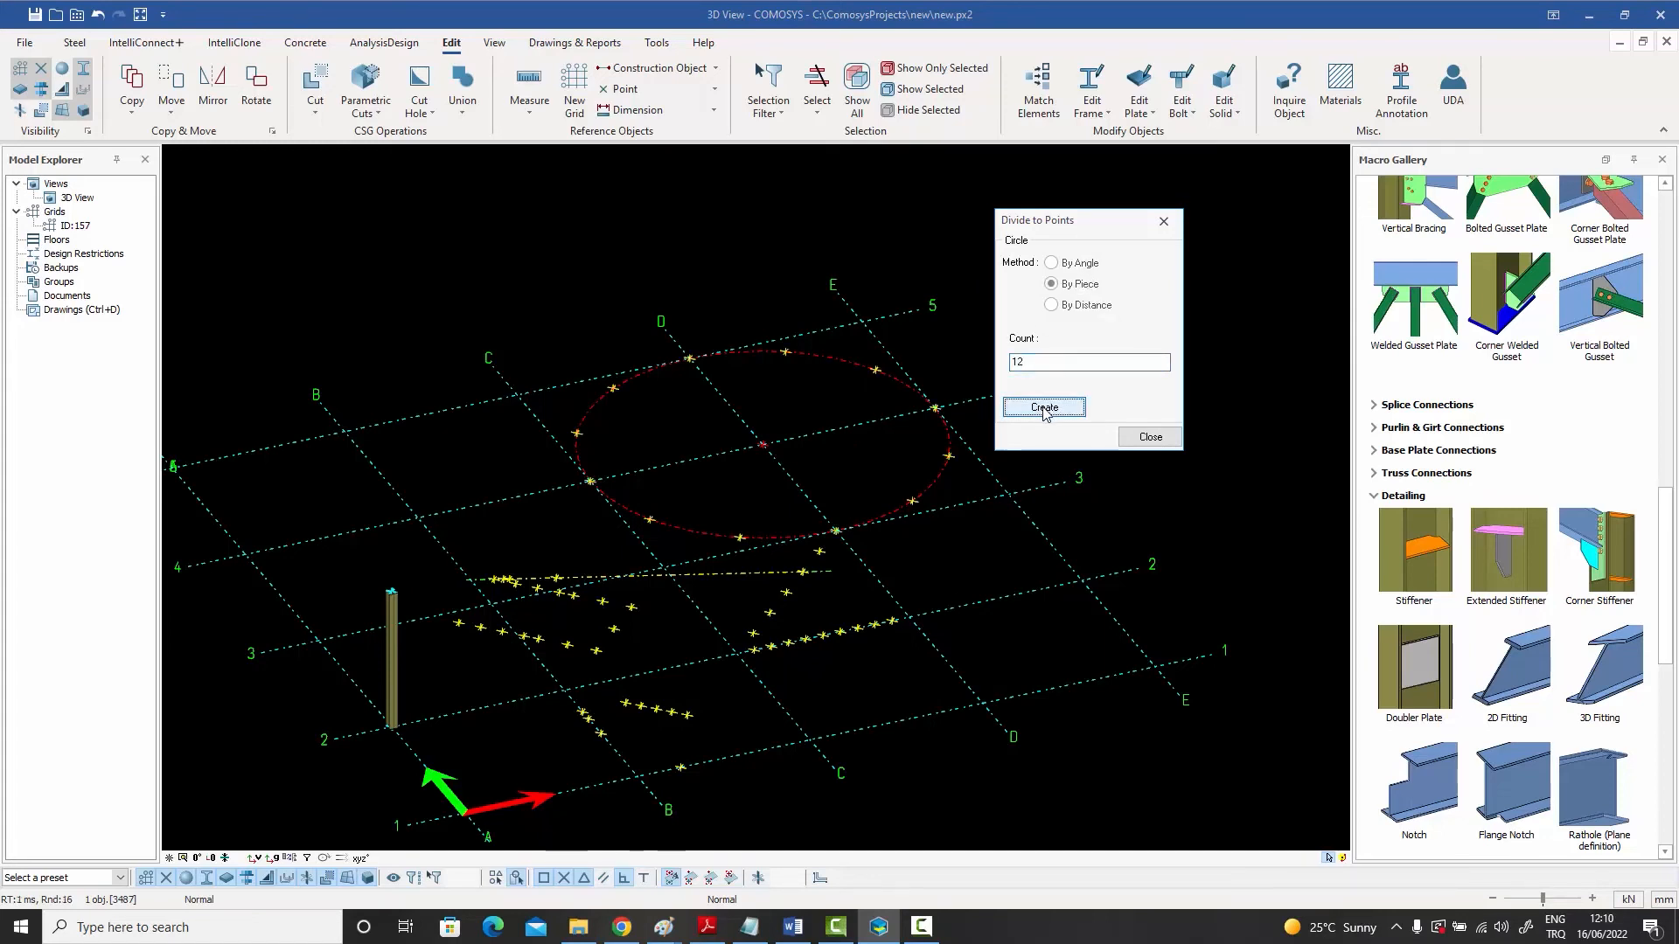
pyautogui.click(1147, 439)
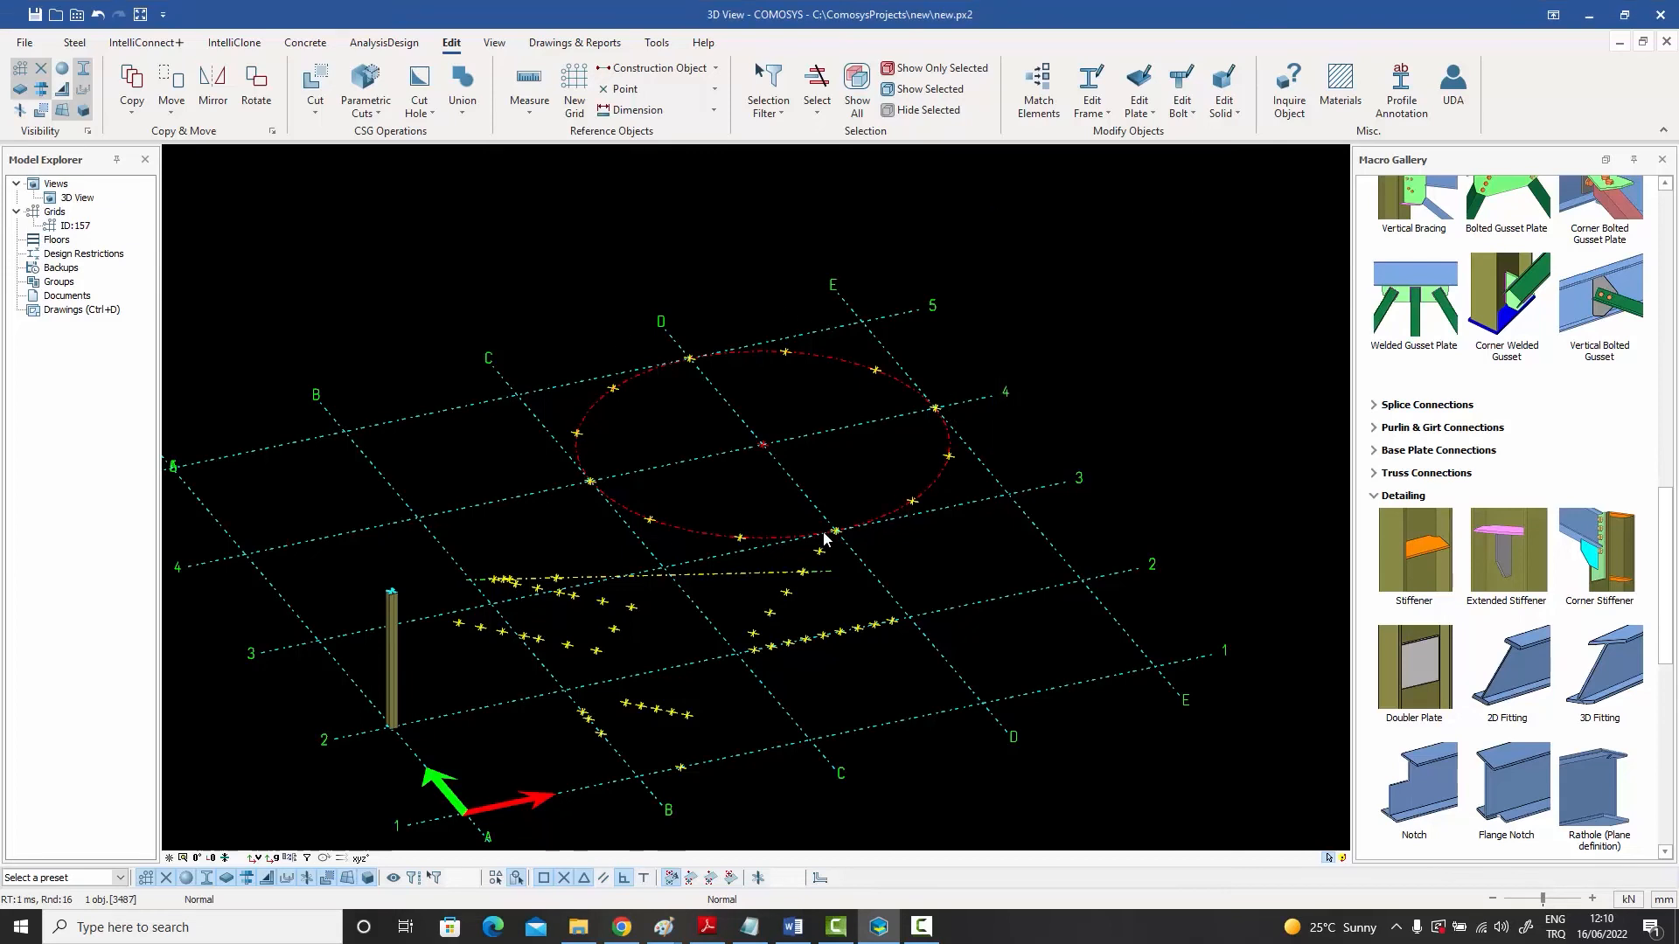
pyautogui.hotkey('ctrl', 'z')
# - Divide the construction circle into points at distances 1000 1500 along its perimeter
pyautogui.rightClick(830, 362)
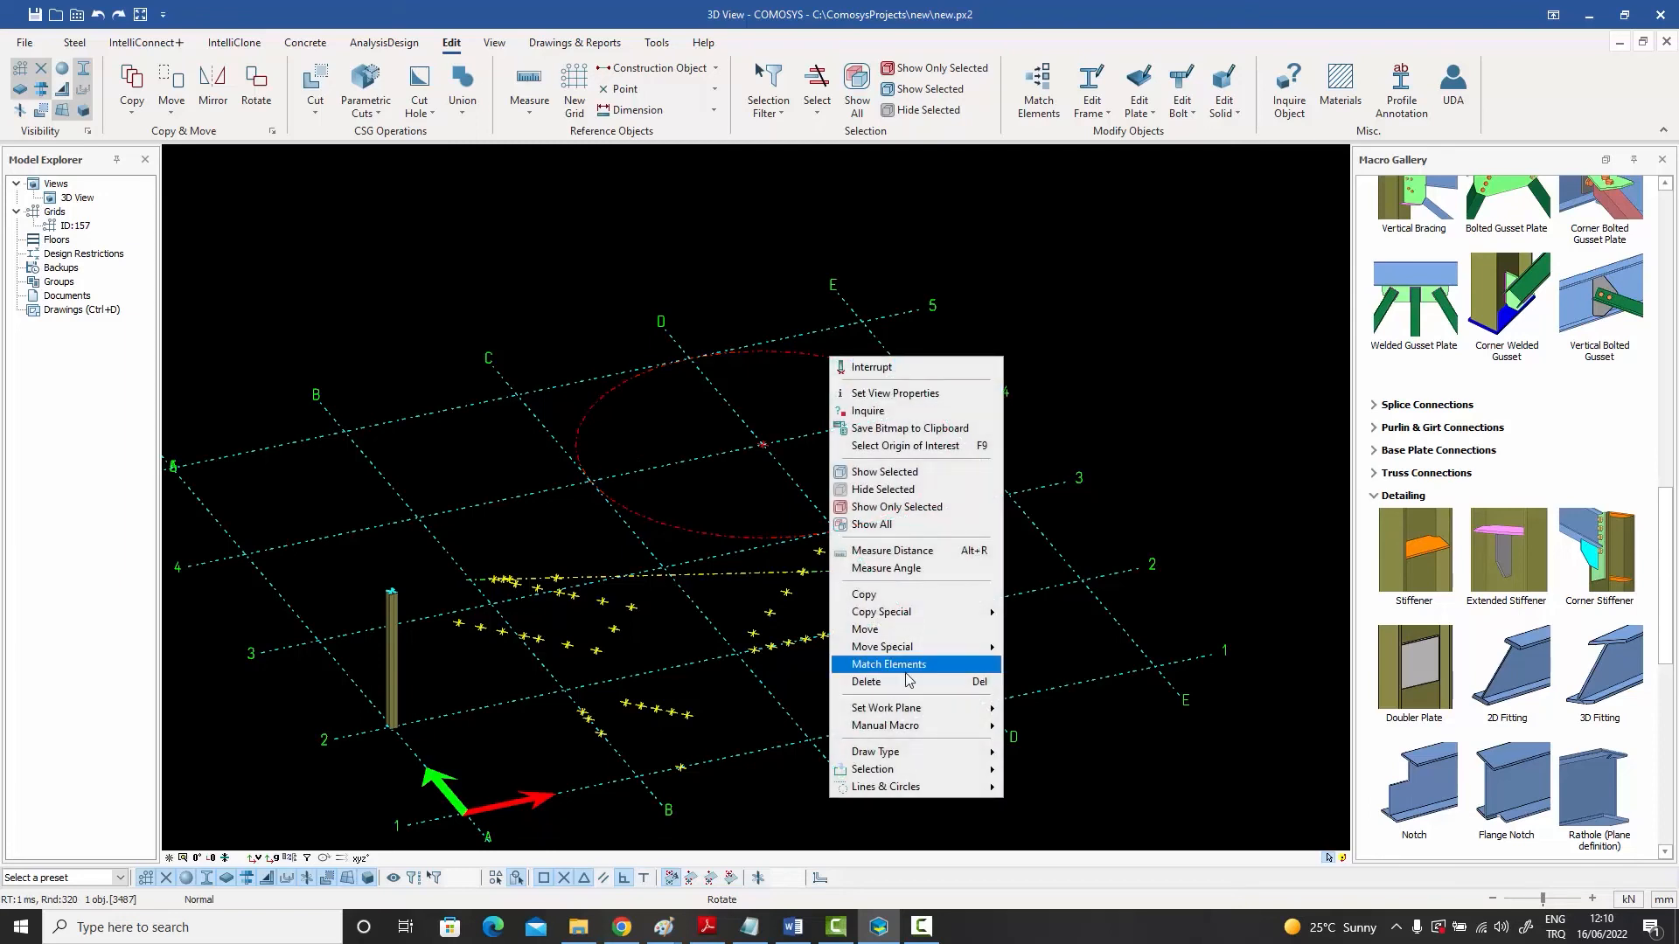
pyautogui.moveTo(896, 788)
pyautogui.click(1041, 788)
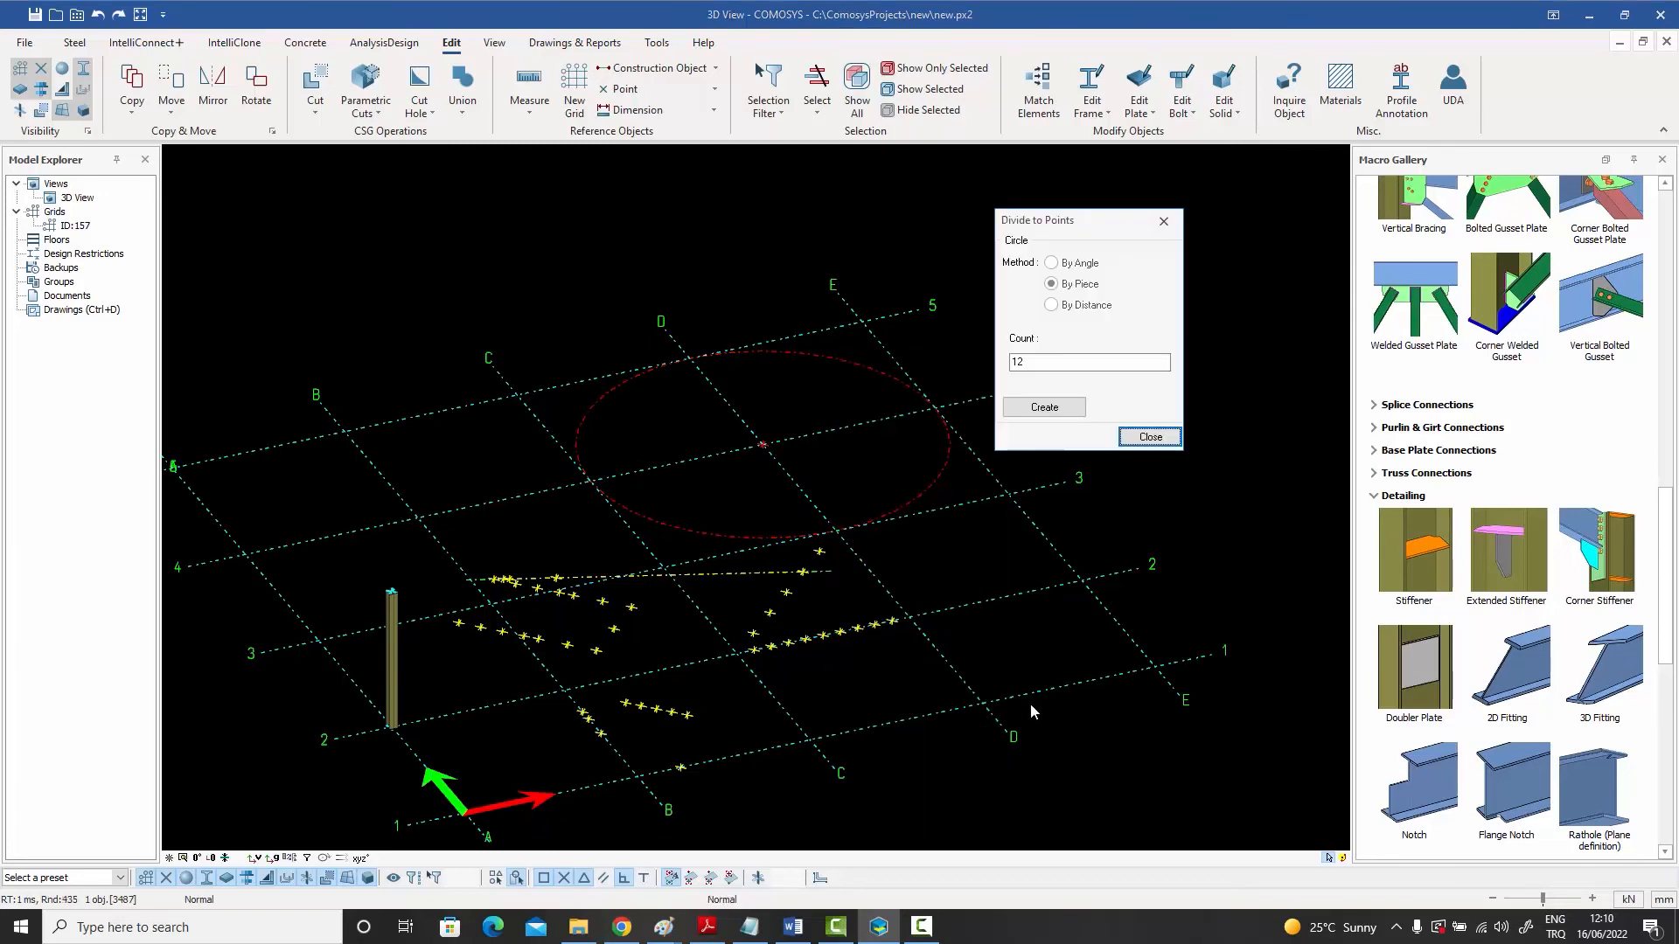
pyautogui.click(1077, 307)
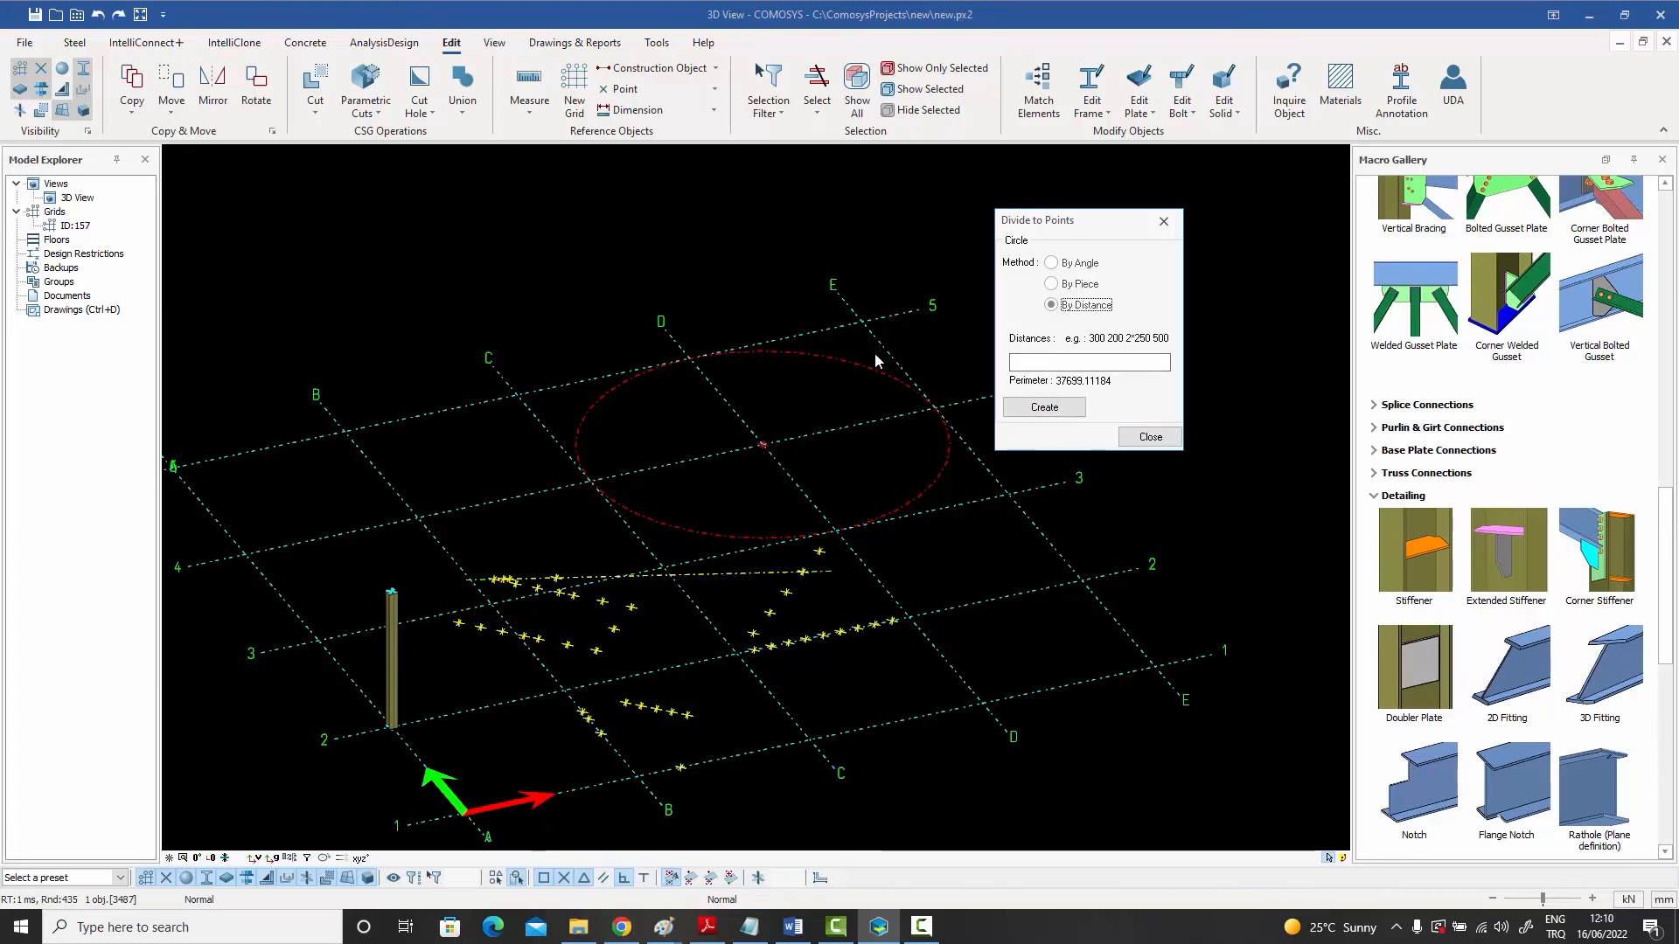
pyautogui.click(1090, 365)
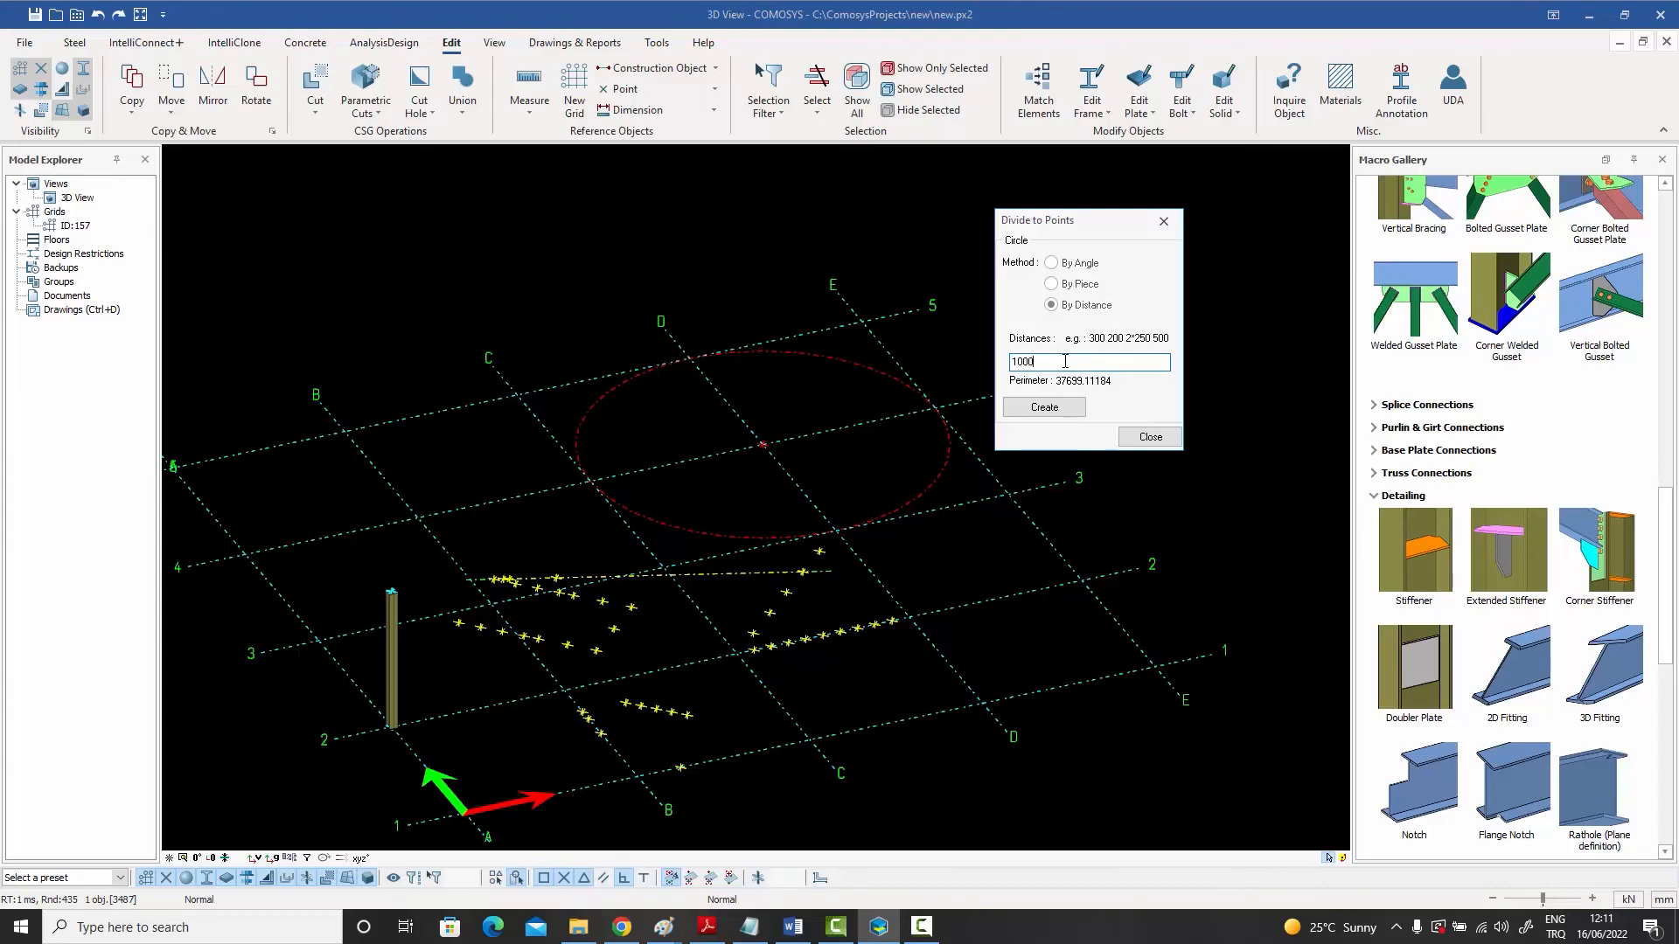
pyautogui.write('1000 1500')
pyautogui.click(1043, 408)
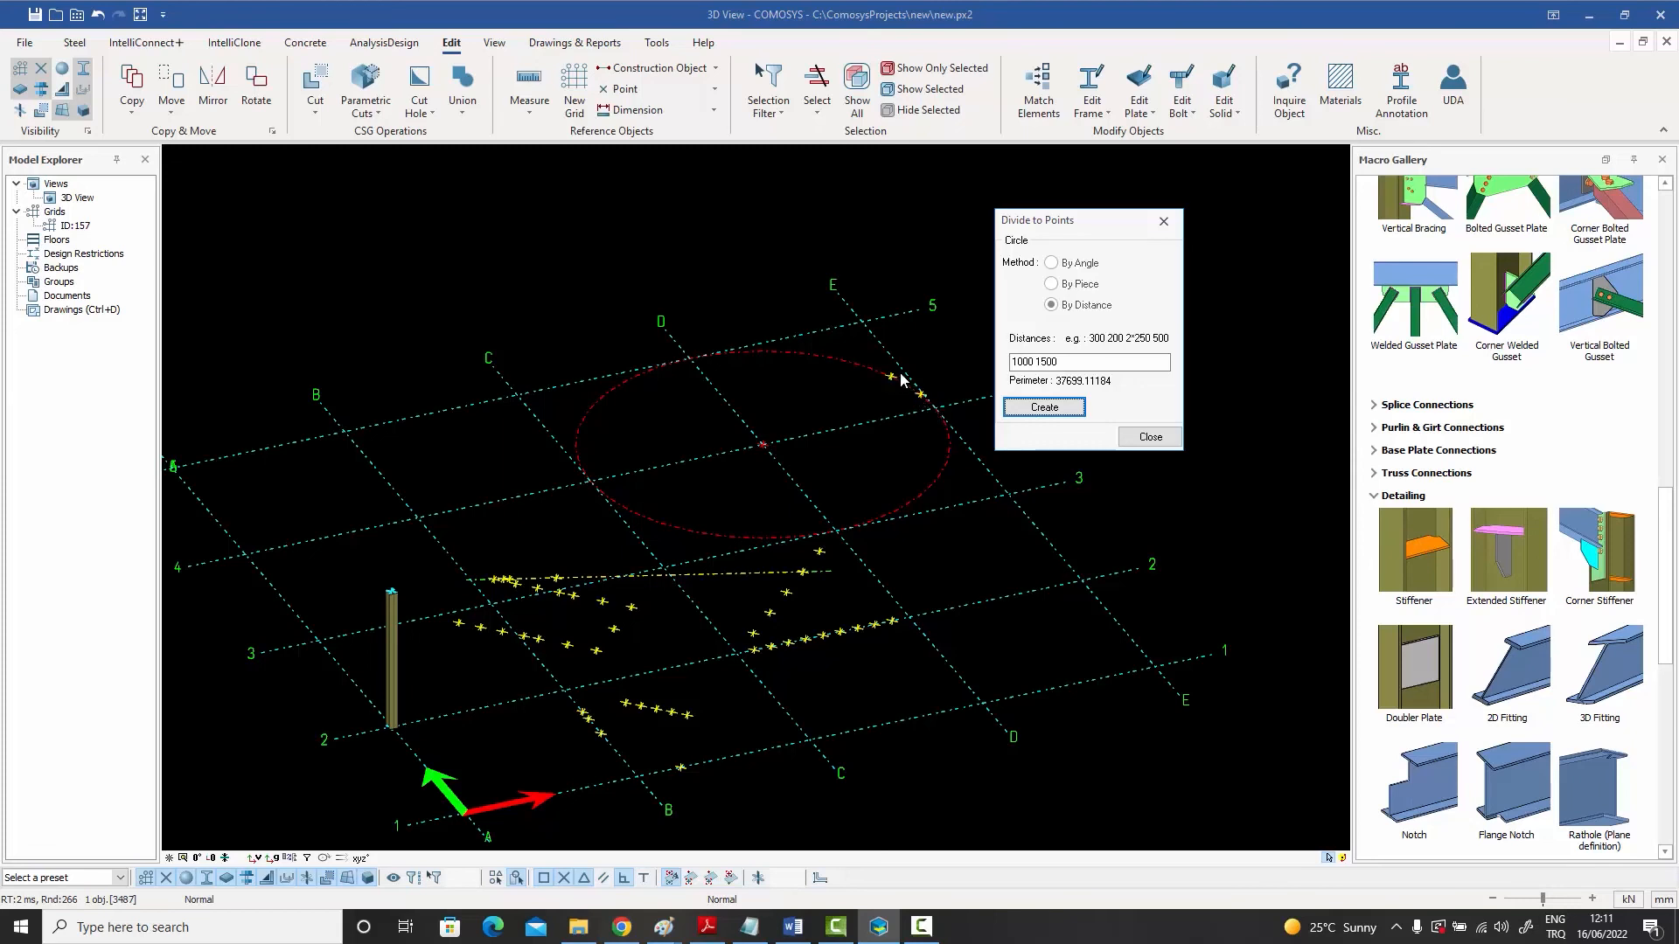
pyautogui.click(1144, 434)
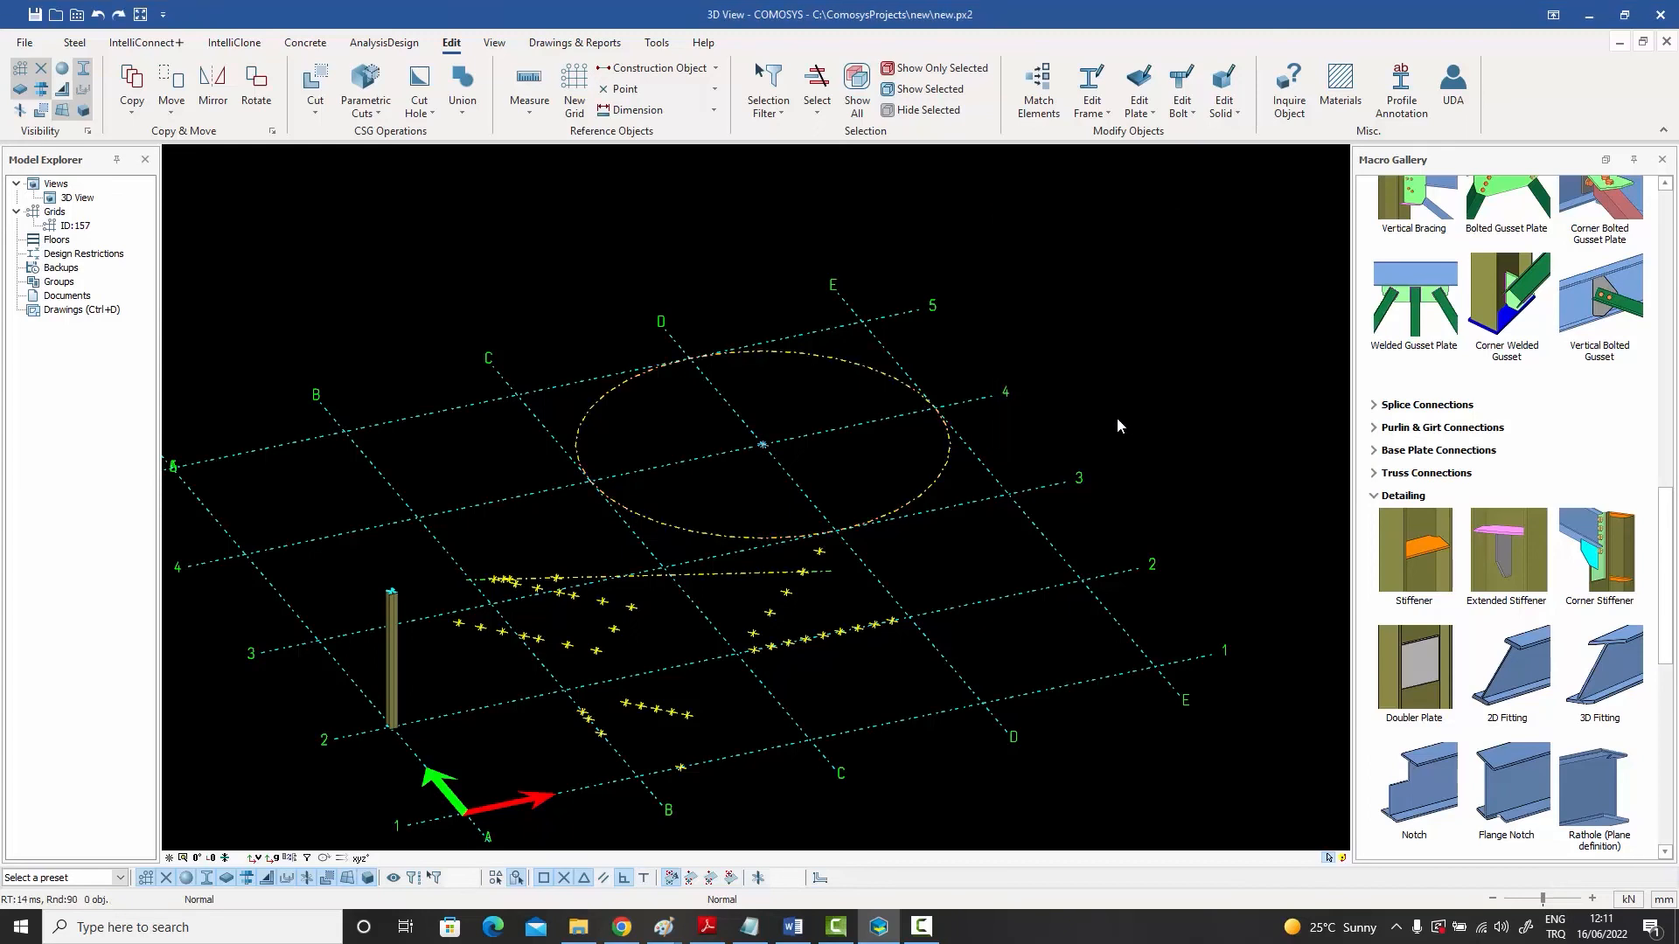
# - Divide the construction circle into points by angle using 3*35
pyautogui.click(852, 364)
pyautogui.rightClick(851, 364)
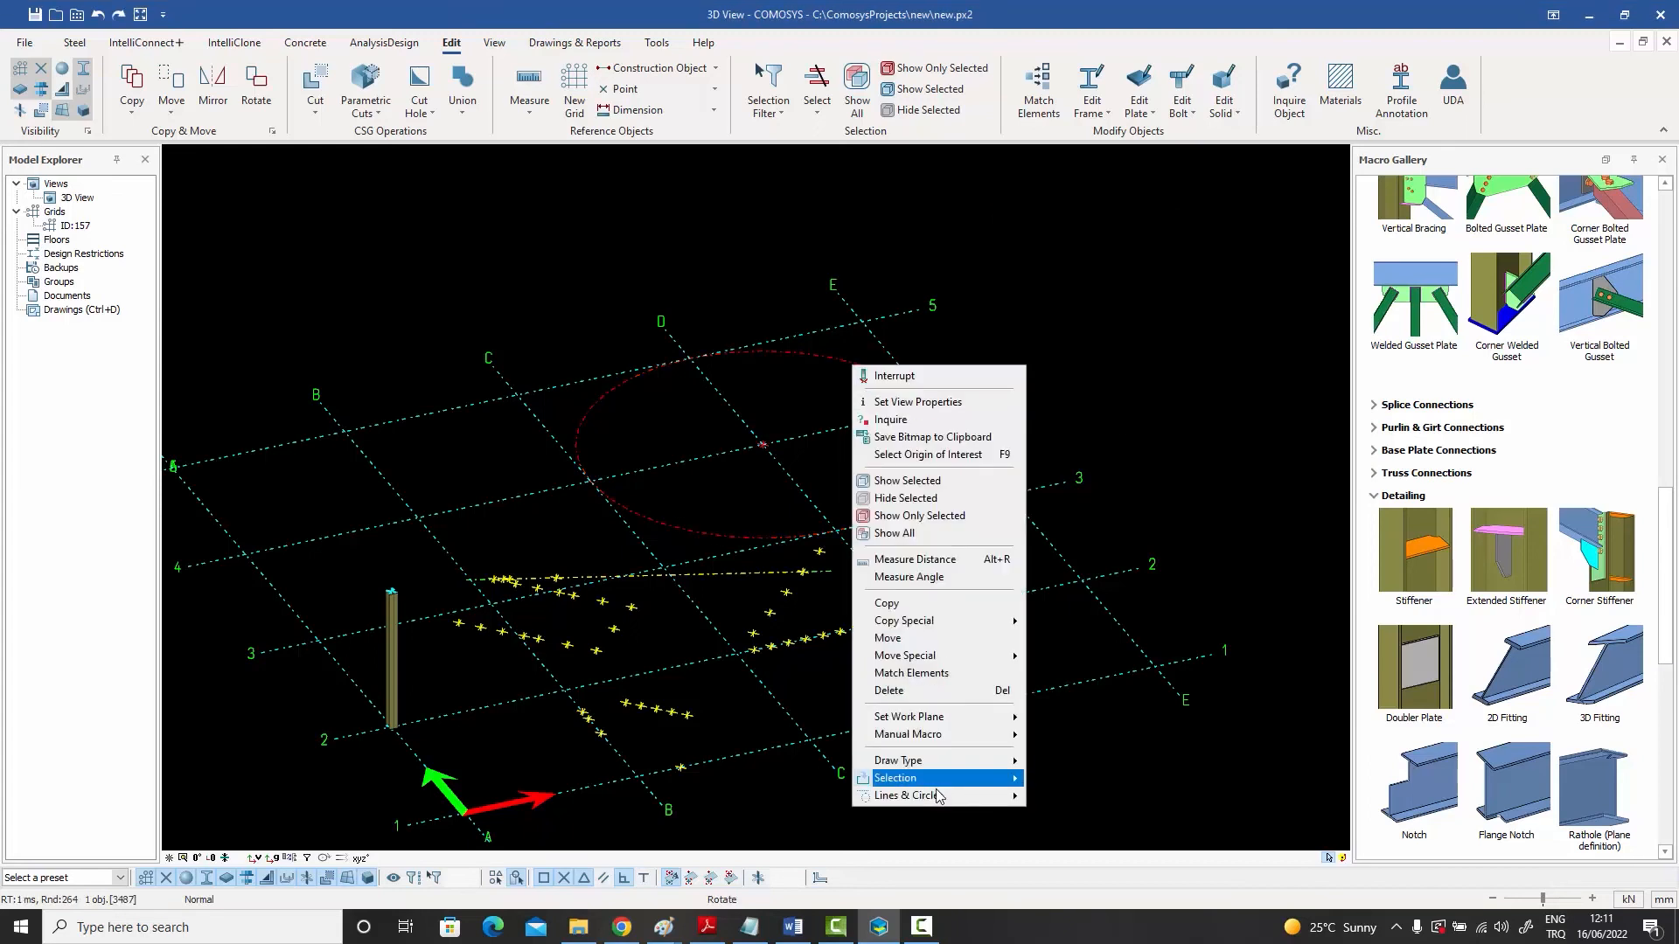
pyautogui.moveTo(937, 794)
pyautogui.click(1049, 794)
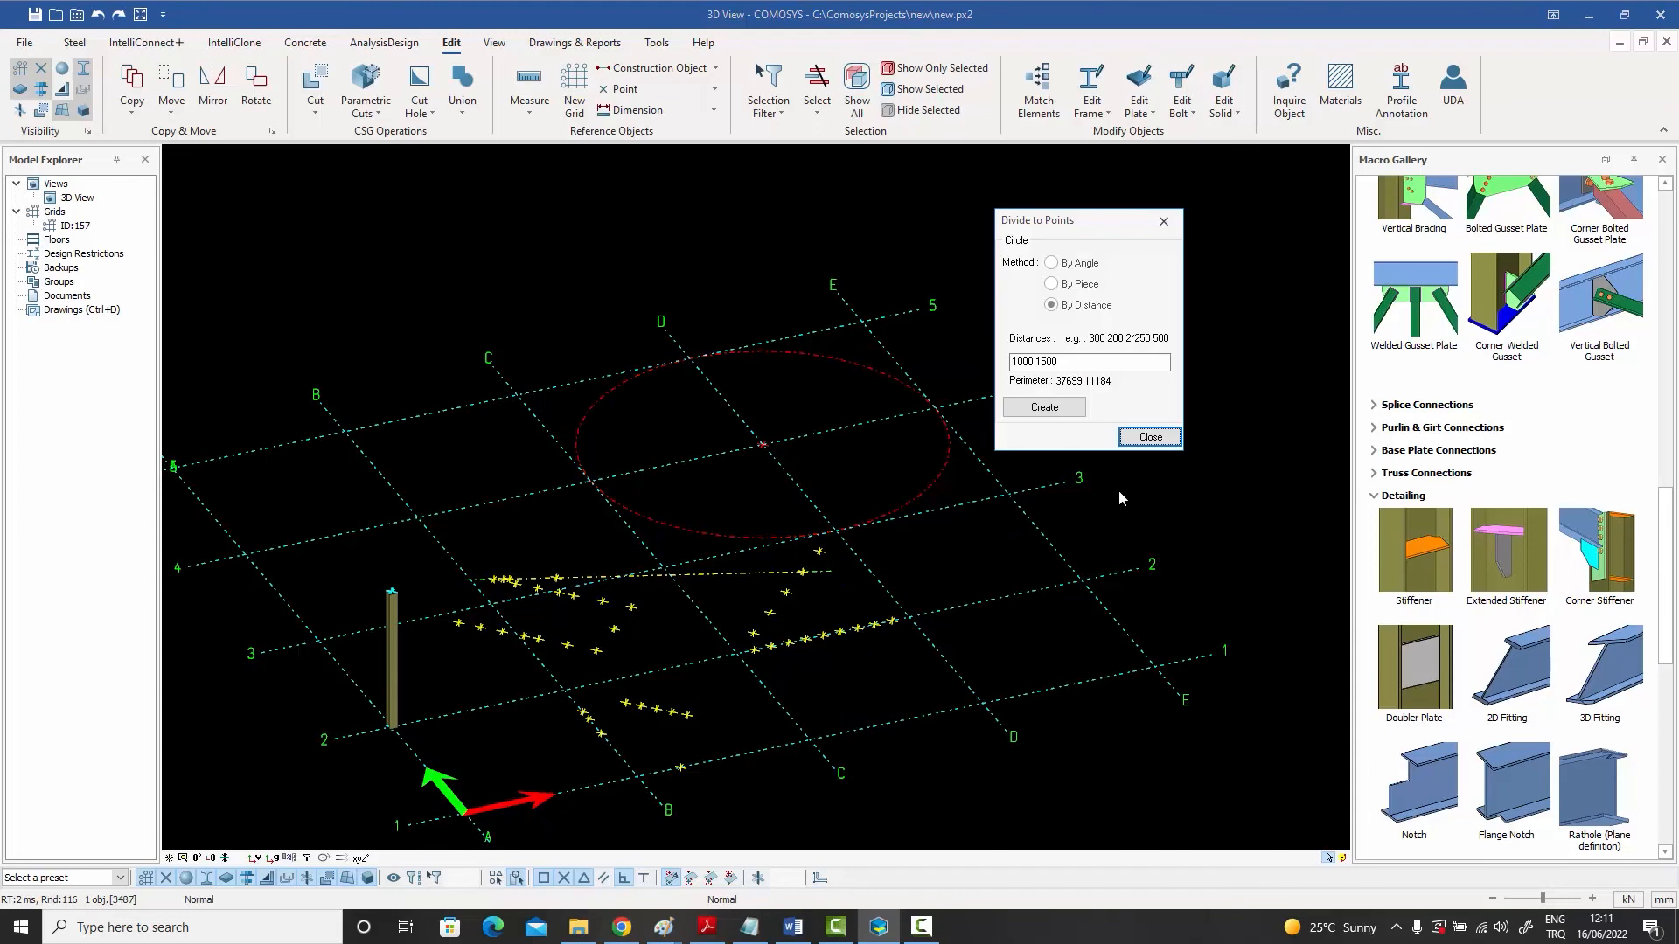
pyautogui.click(1076, 264)
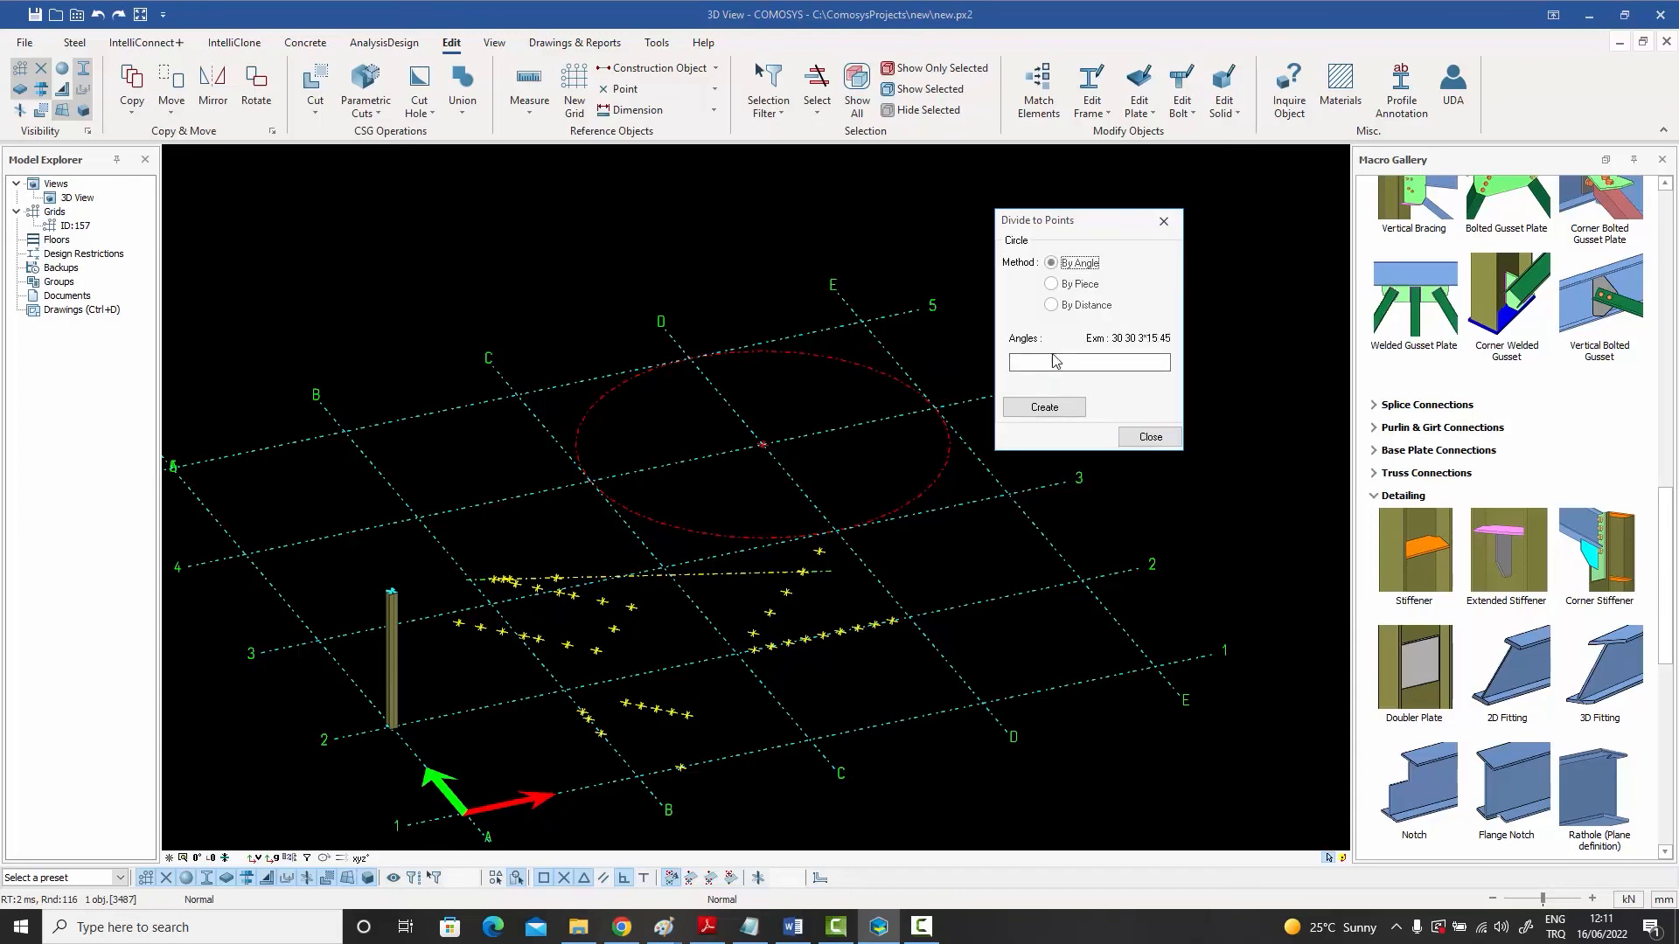
pyautogui.click(1046, 361)
pyautogui.click(1049, 408)
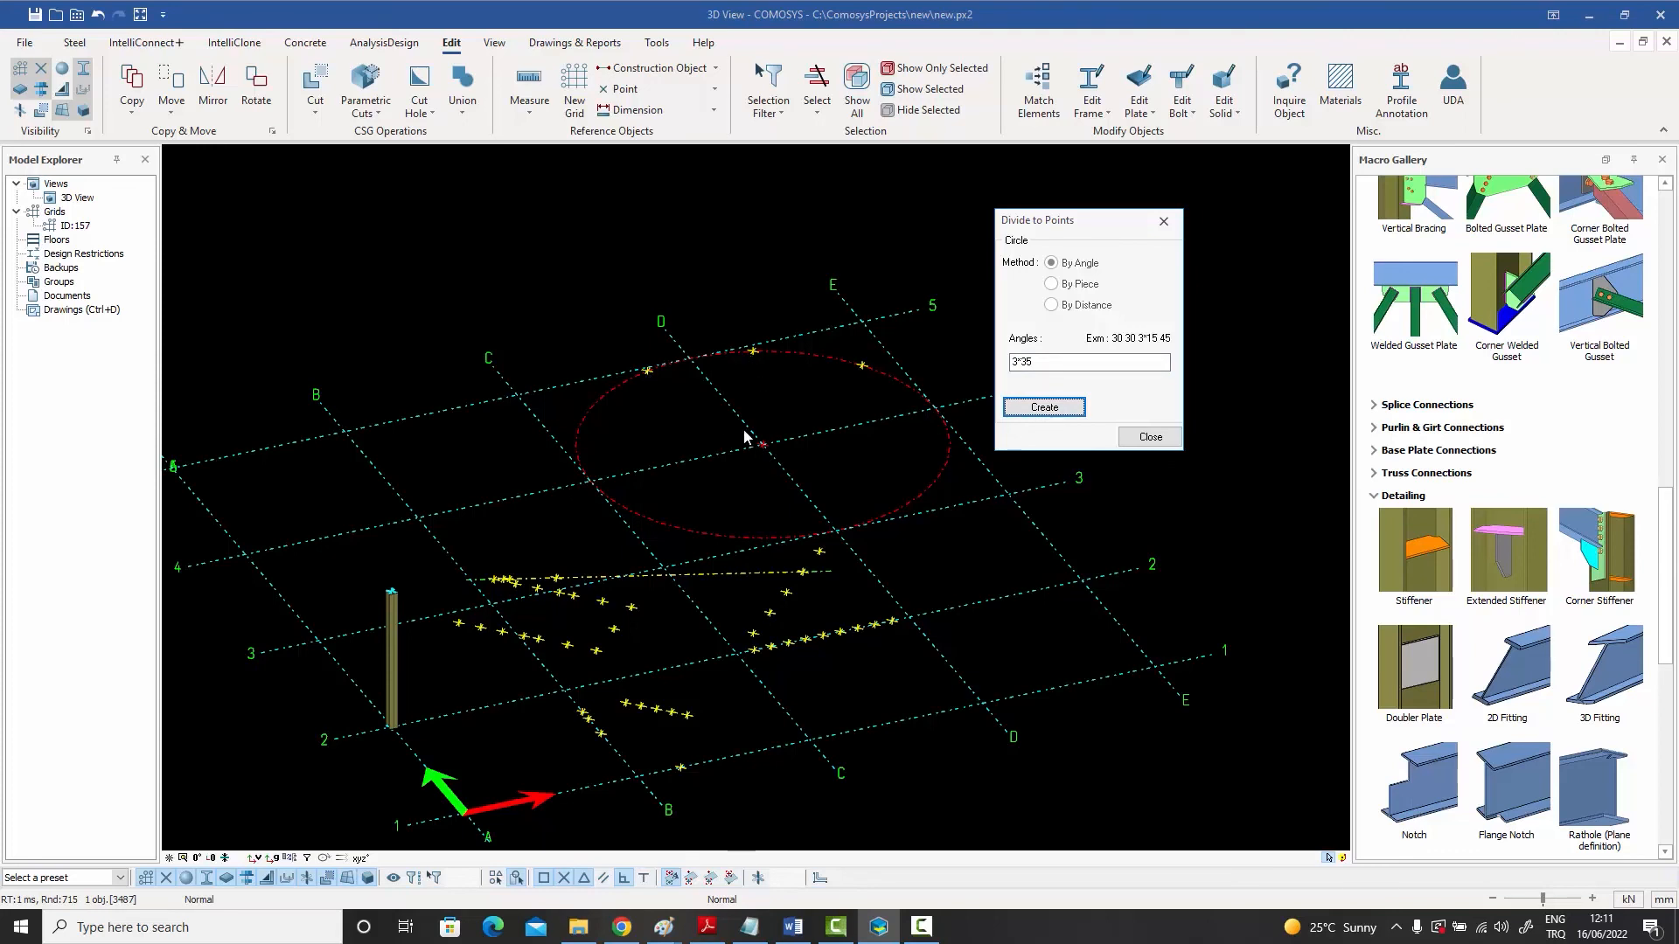
pyautogui.click(1151, 436)
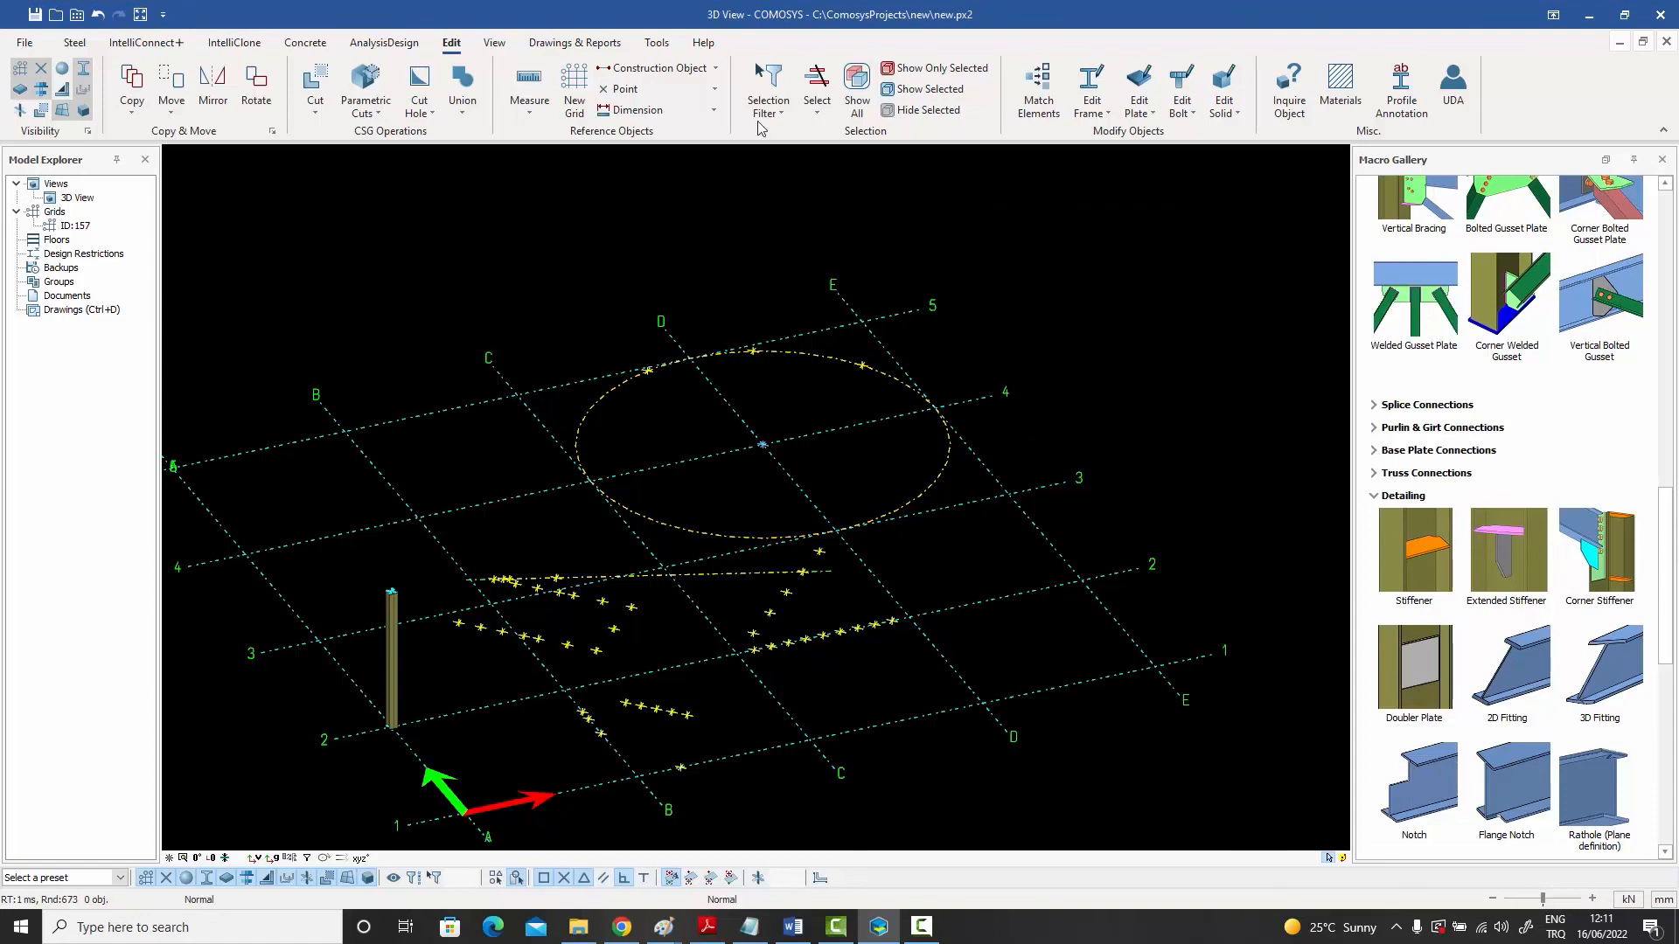
# - Place six columns on the new circle points and the construction points inside the grid
pyautogui.click(662, 68)
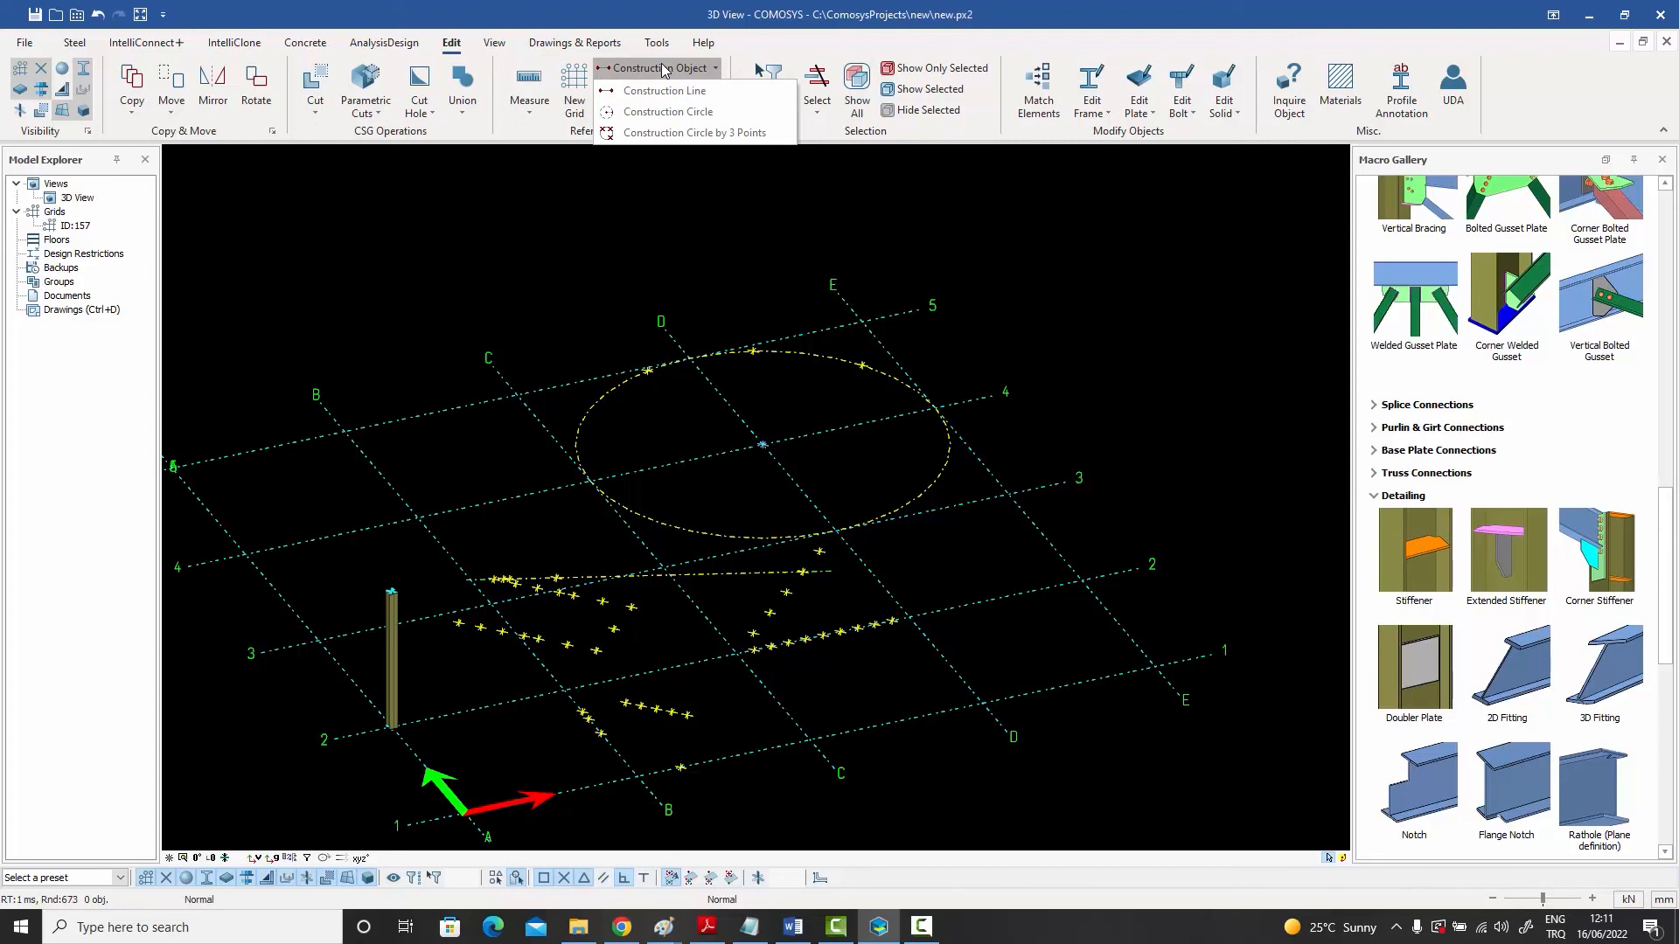
pyautogui.click(643, 232)
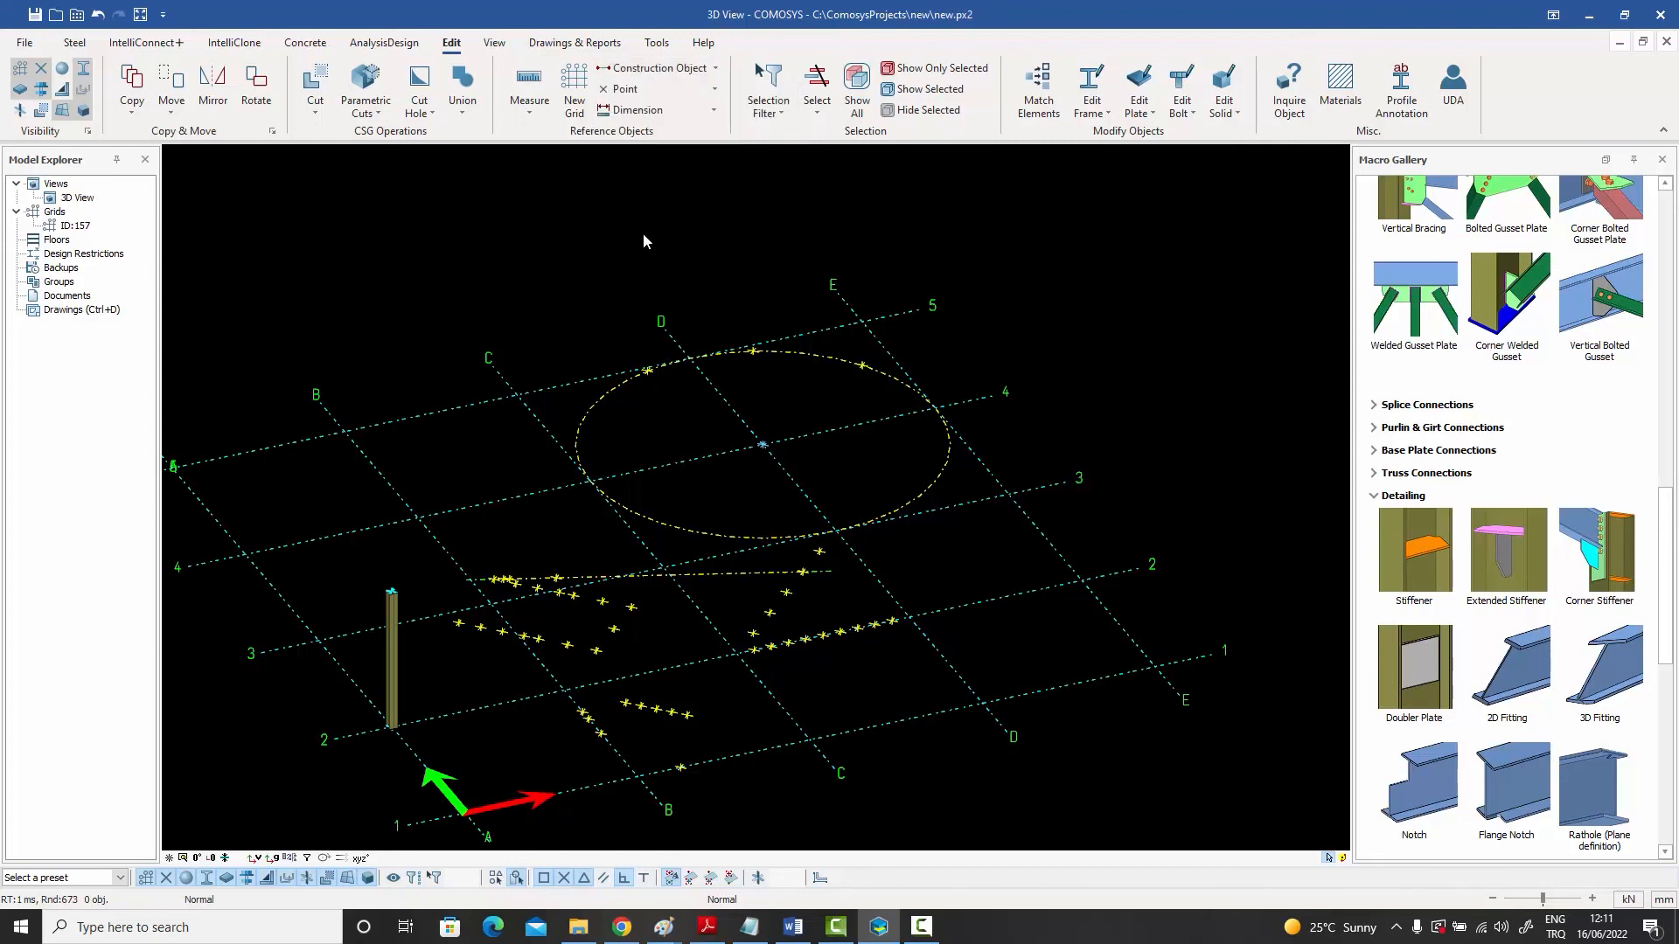
pyautogui.click(75, 43)
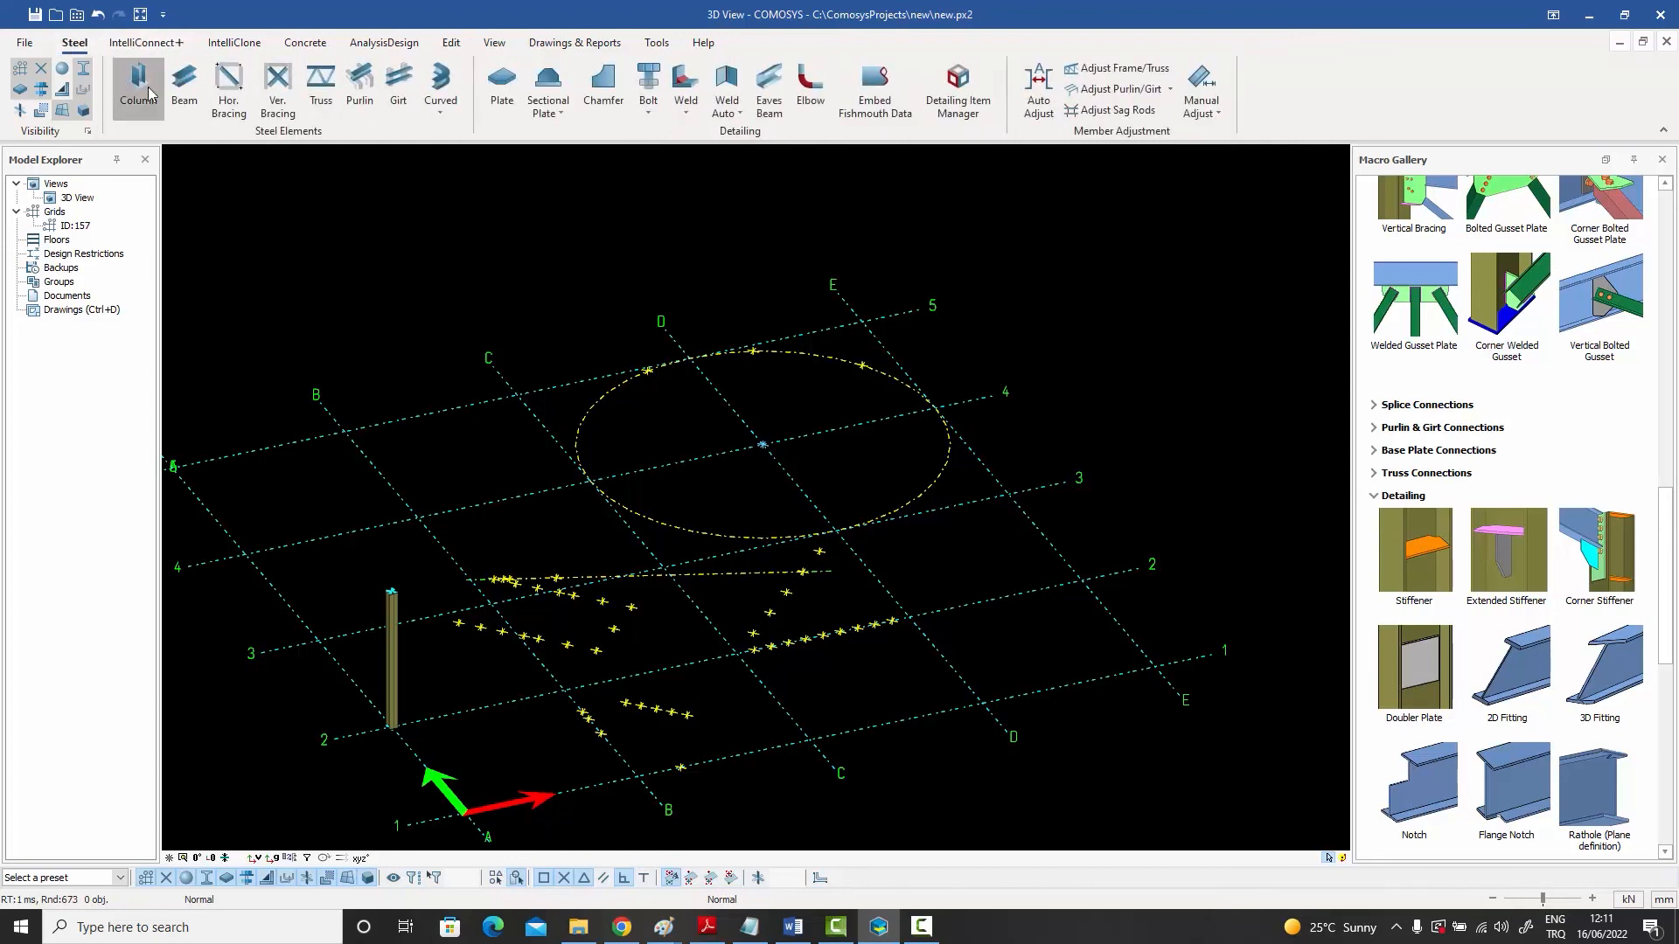
pyautogui.click(137, 88)
pyautogui.click(646, 370)
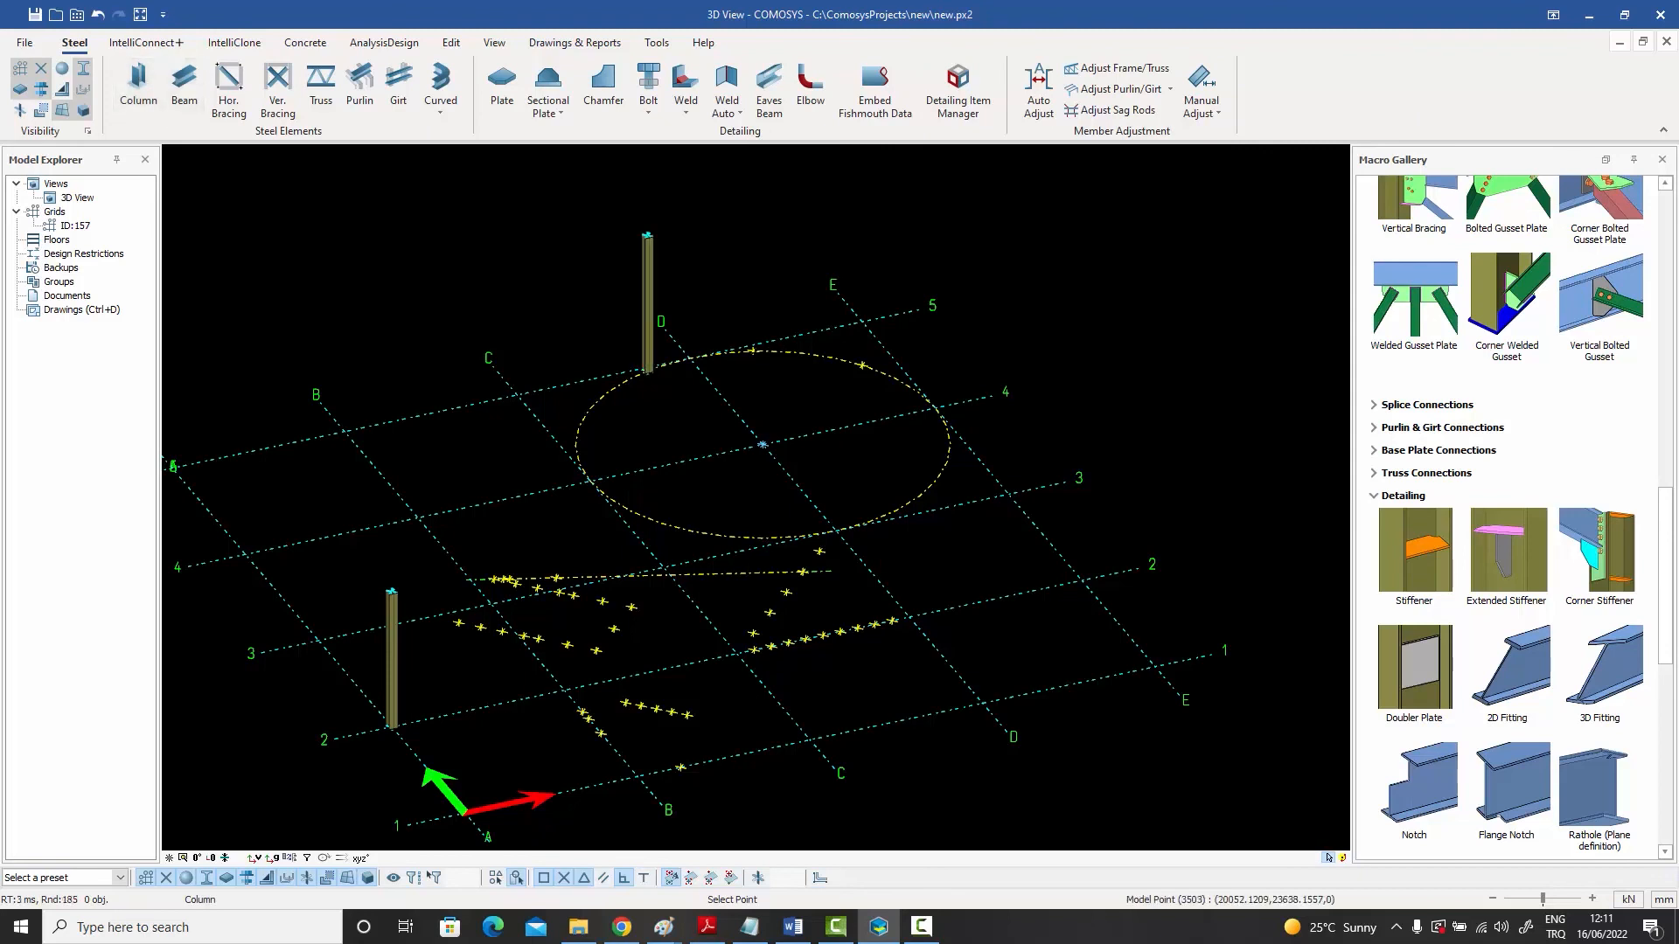
pyautogui.click(753, 351)
pyautogui.click(862, 364)
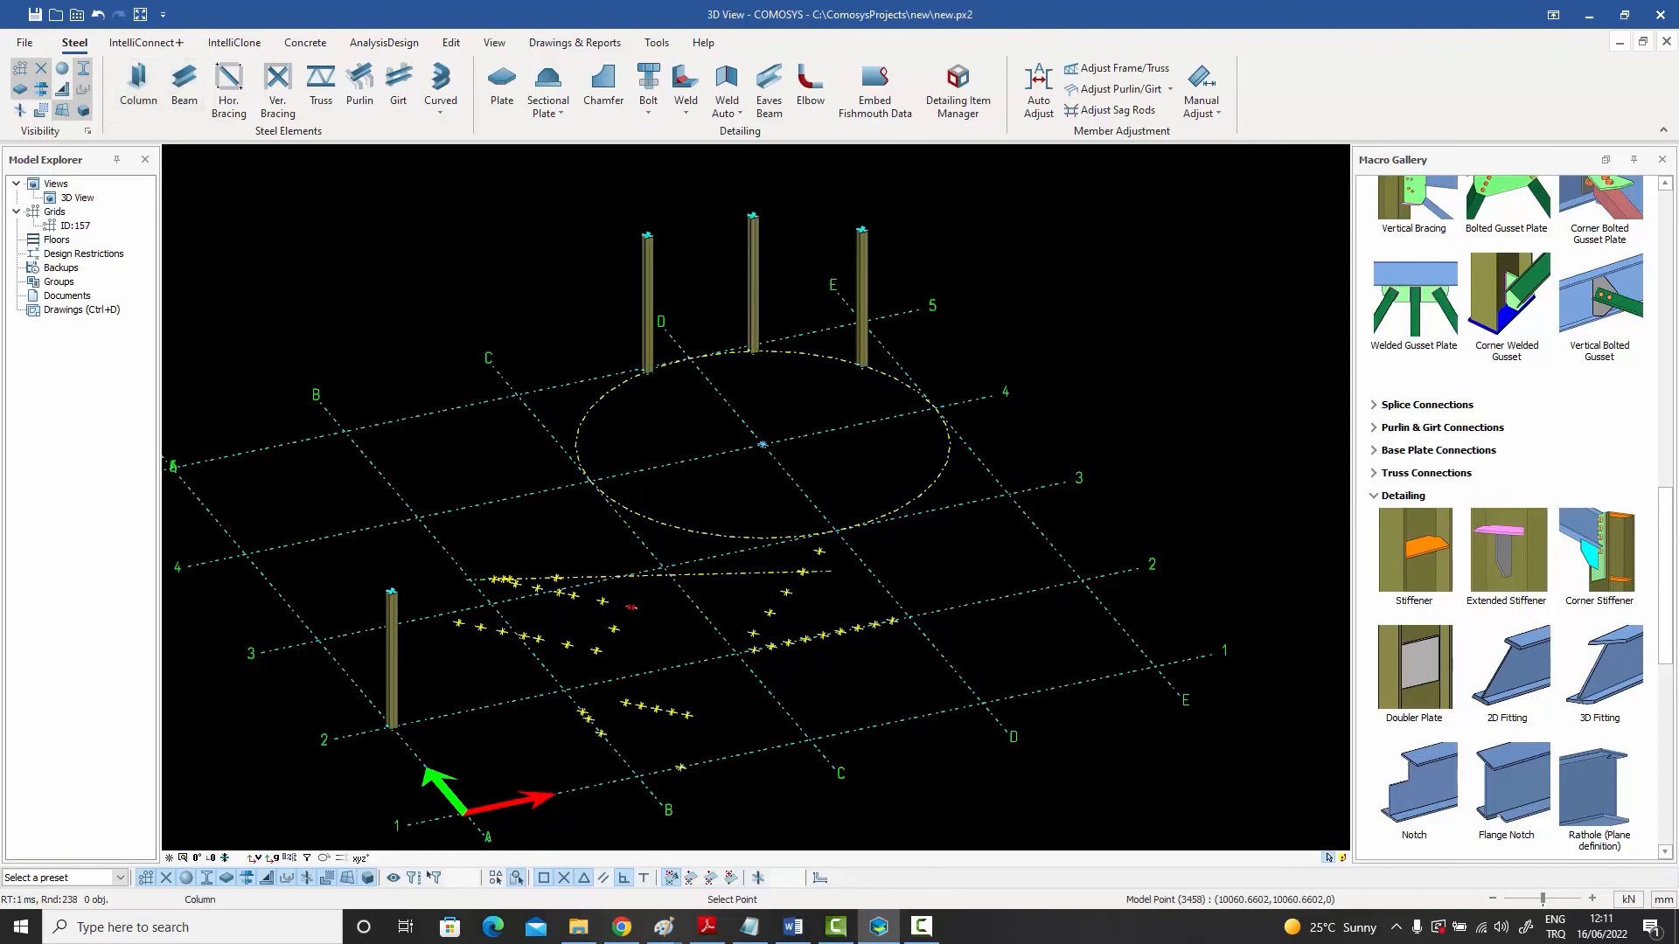
pyautogui.click(632, 607)
pyautogui.click(787, 593)
pyautogui.click(818, 551)
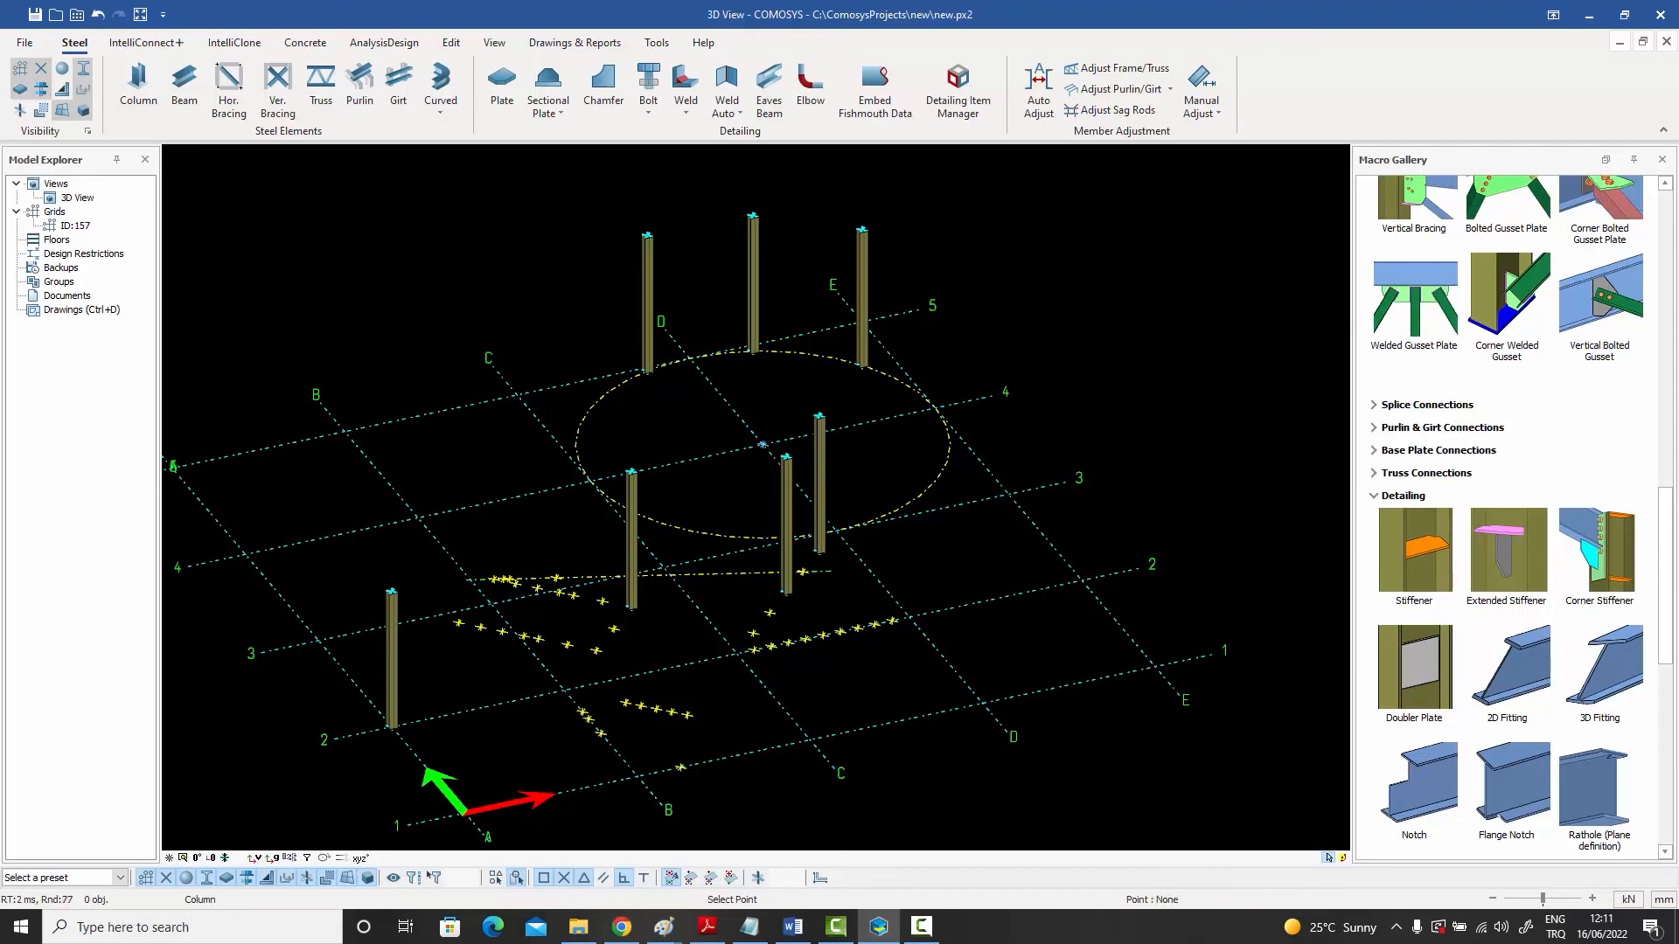
pyautogui.rightClick(864, 412)
pyautogui.click(889, 444)
# - Draw beams linking the tops of four adjacent columns in a chain
pyautogui.click(138, 88)
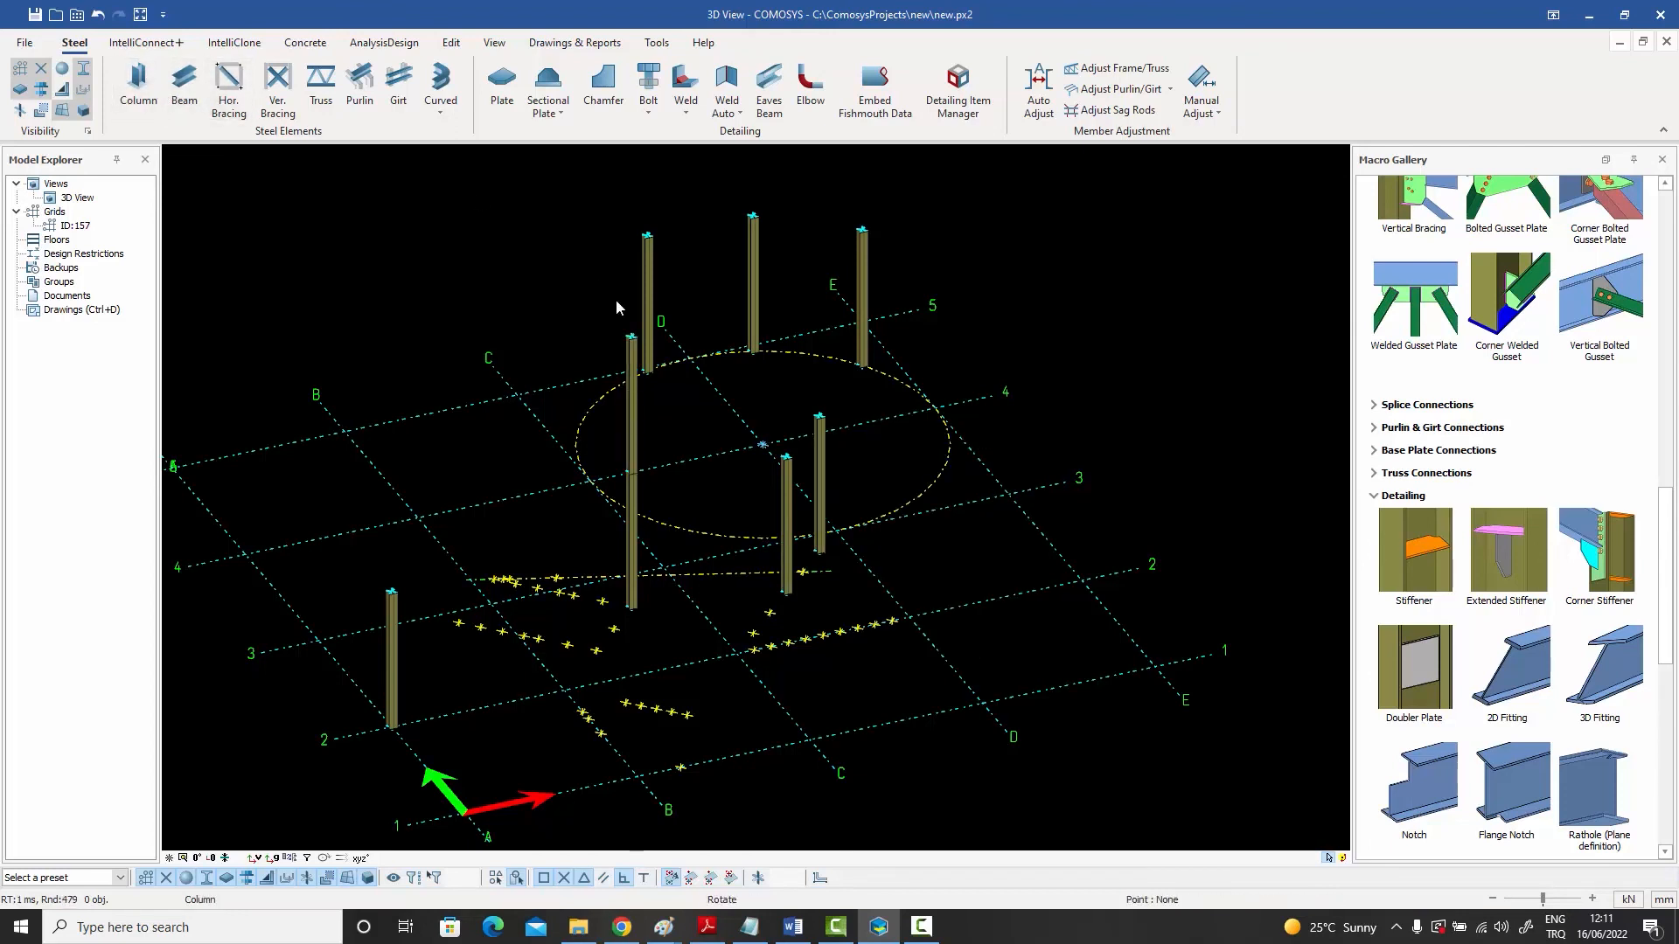
pyautogui.click(185, 87)
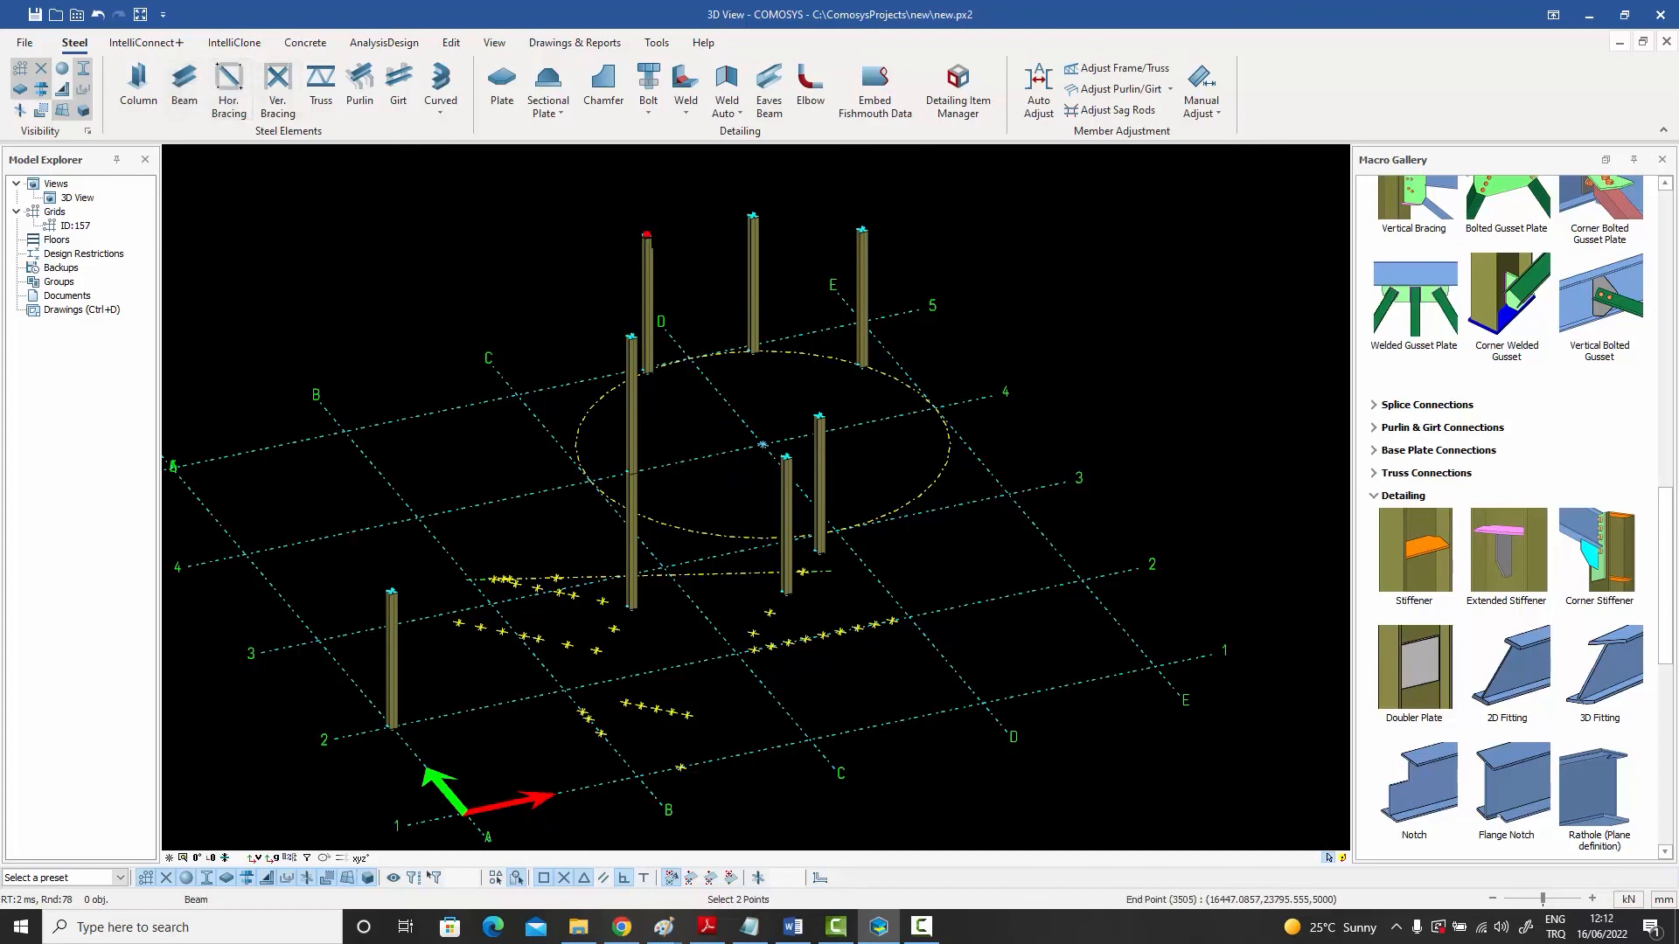
pyautogui.click(647, 234)
pyautogui.click(753, 216)
pyautogui.click(862, 231)
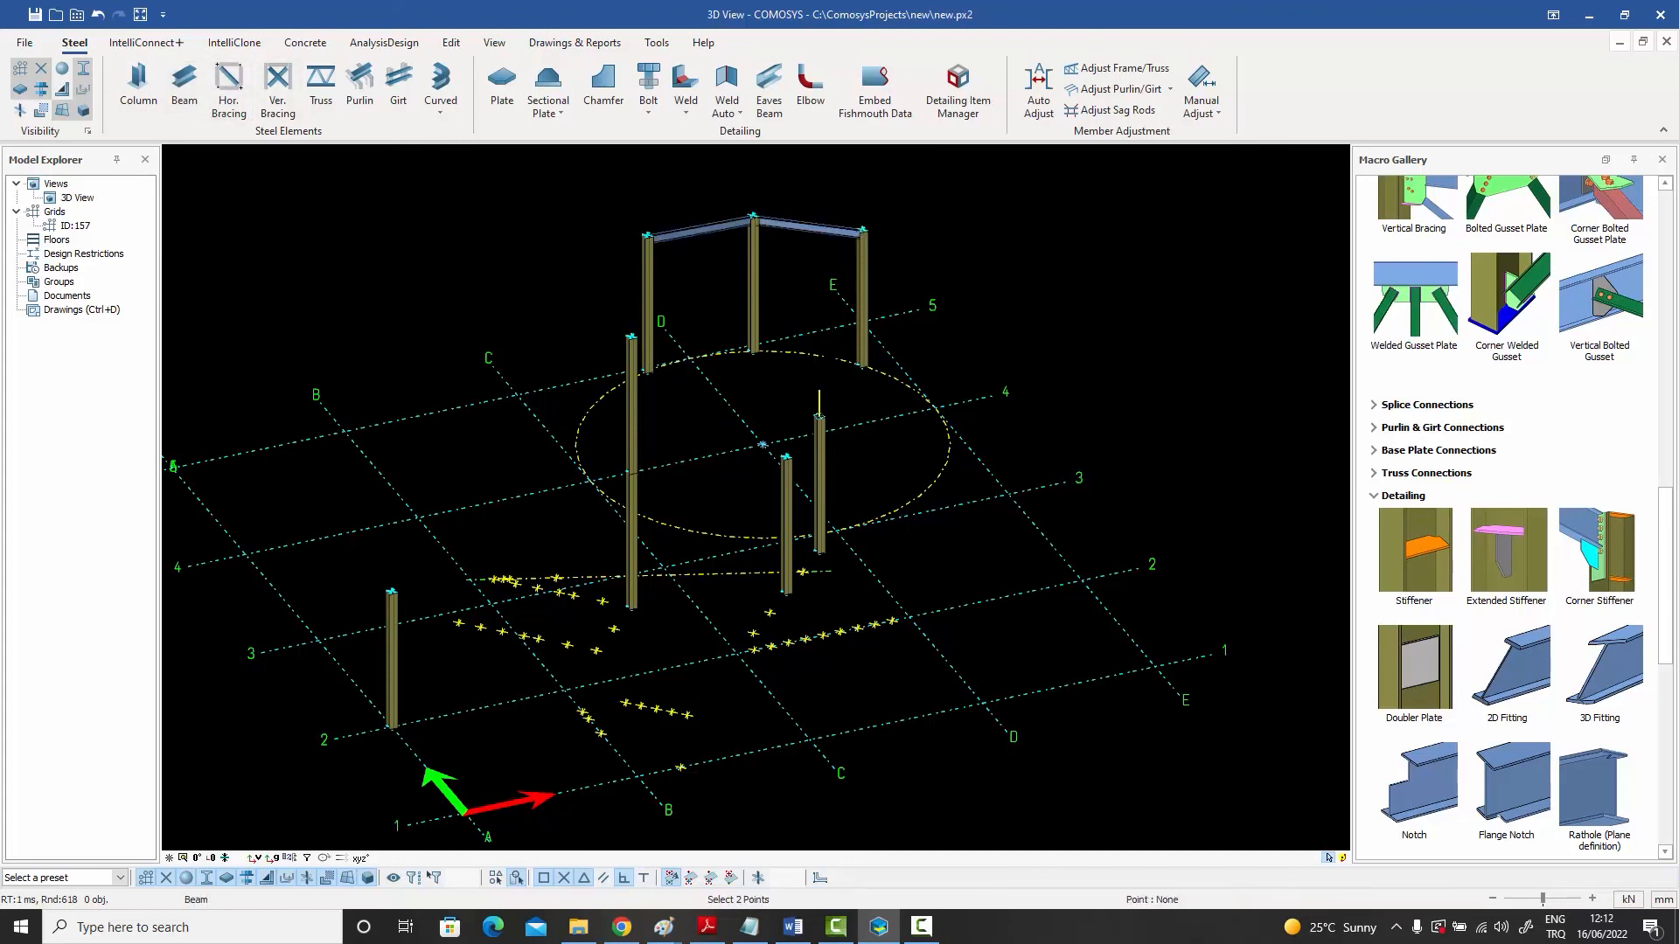
pyautogui.click(862, 232)
pyautogui.click(820, 417)
pyautogui.rightClick(909, 217)
pyautogui.click(930, 228)
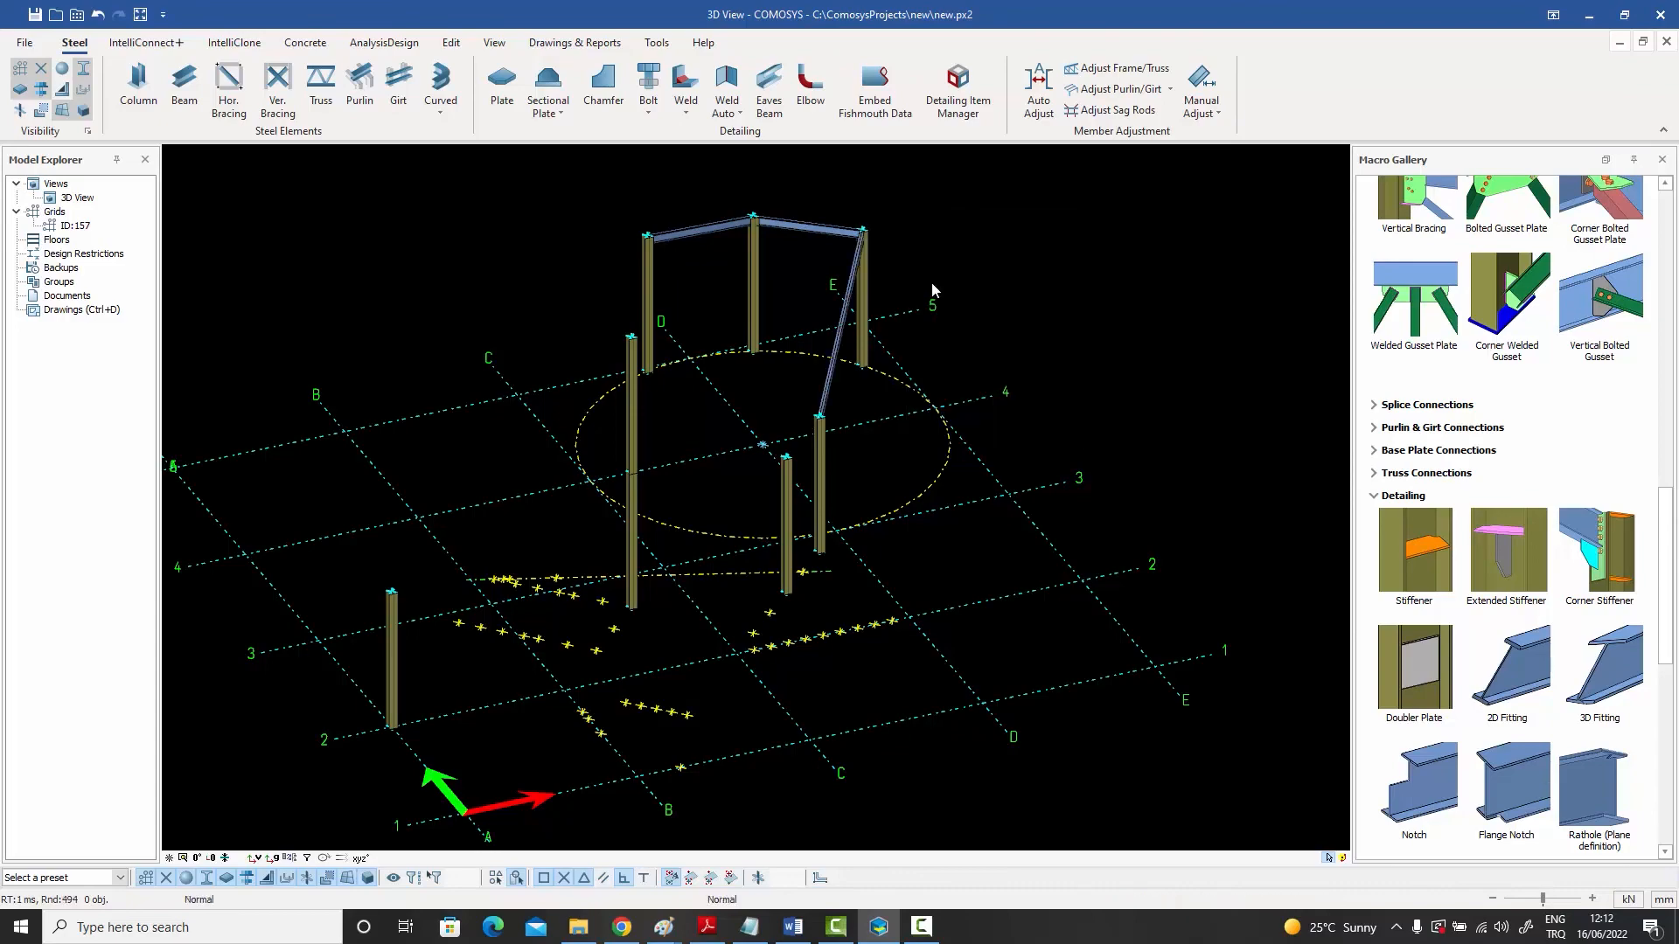
pyautogui.moveTo(933, 287); pyautogui.dragTo(826, 231, button='middle')
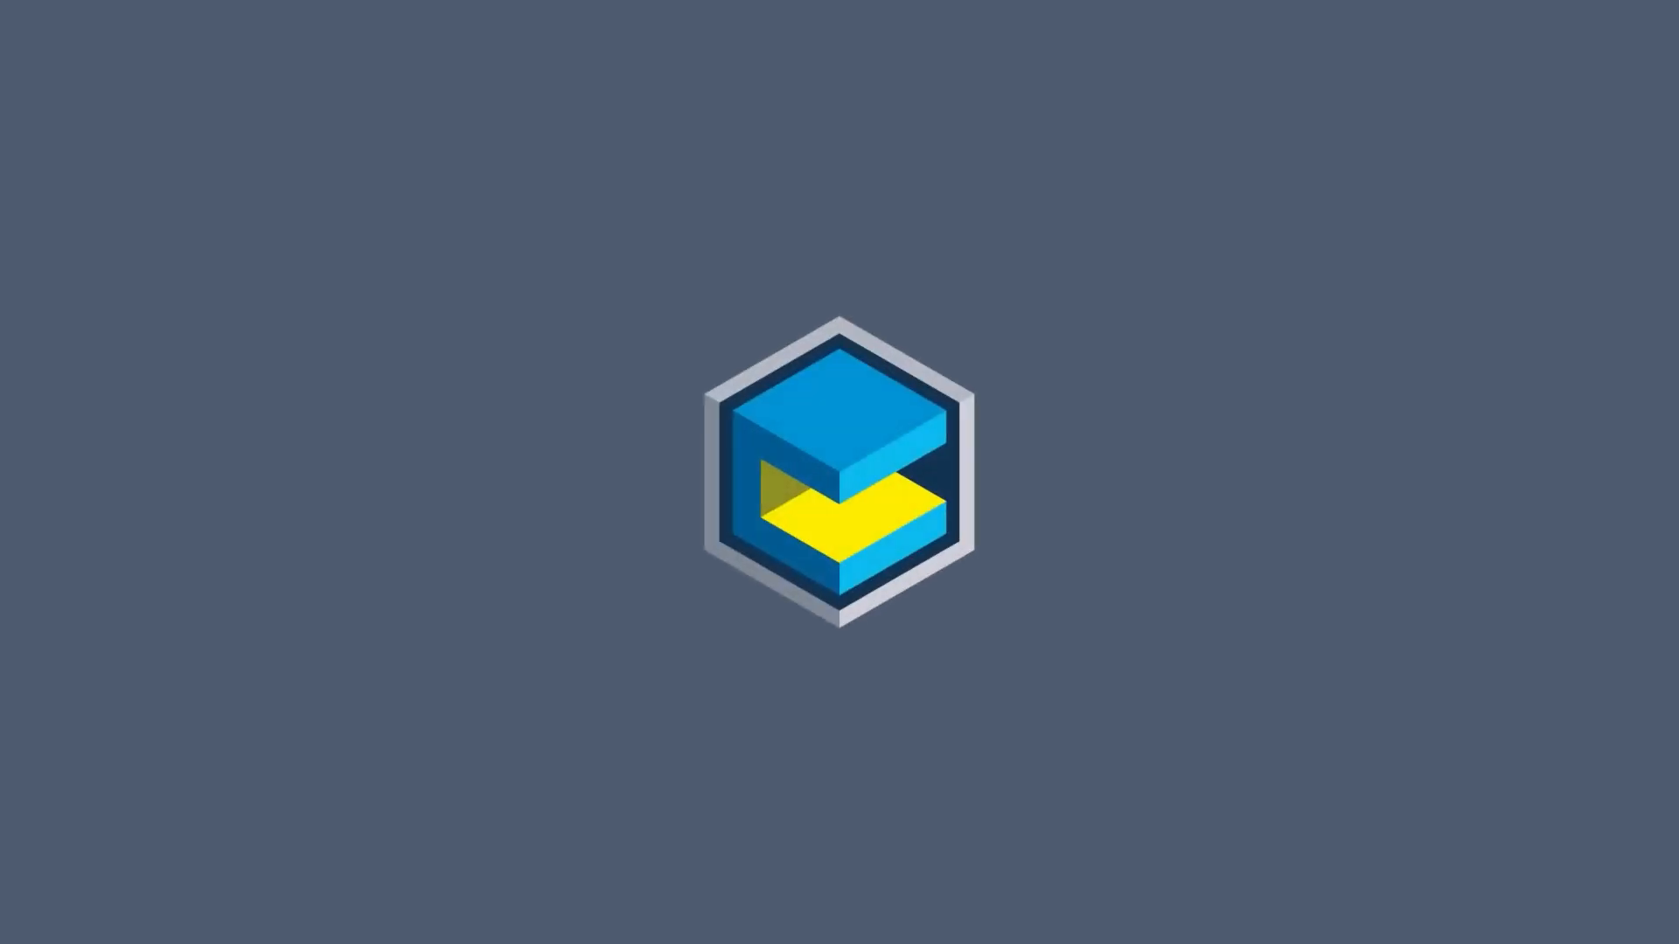